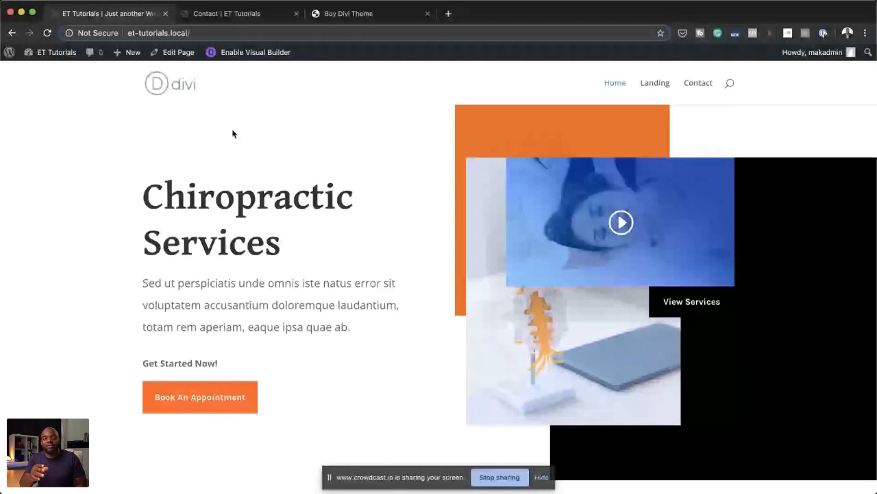
Step: Add a new page titled About from the WordPress dashboard and start building it with the Divi Builder
click(214, 13)
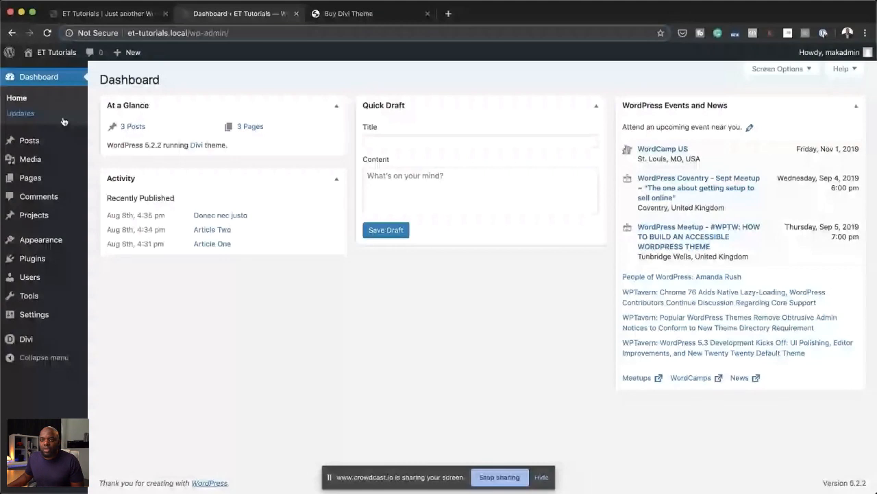
mouse_move(43, 179)
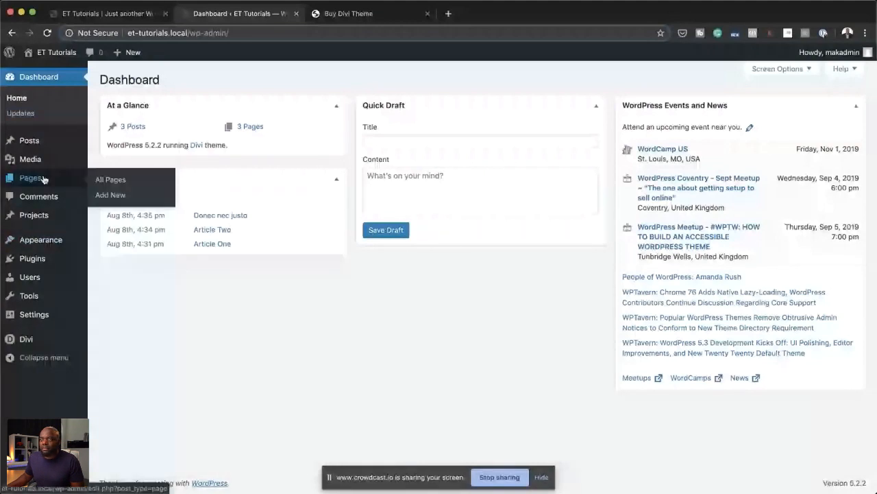
click(109, 195)
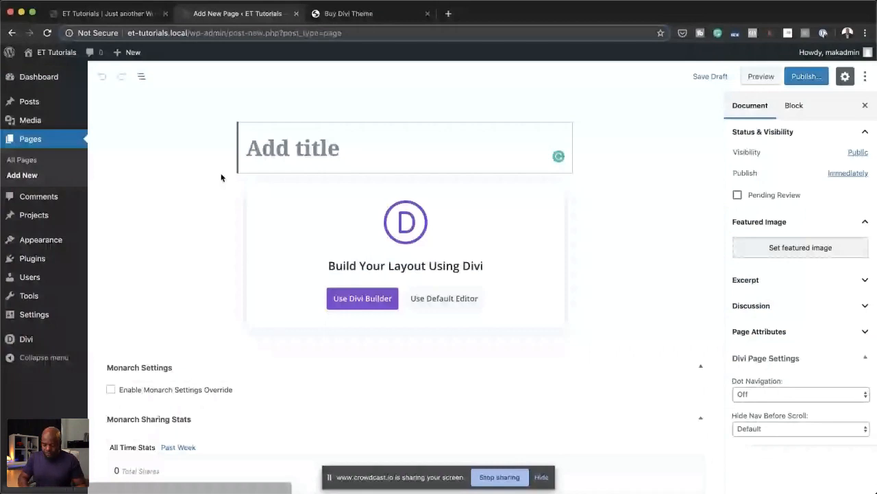
text(About)
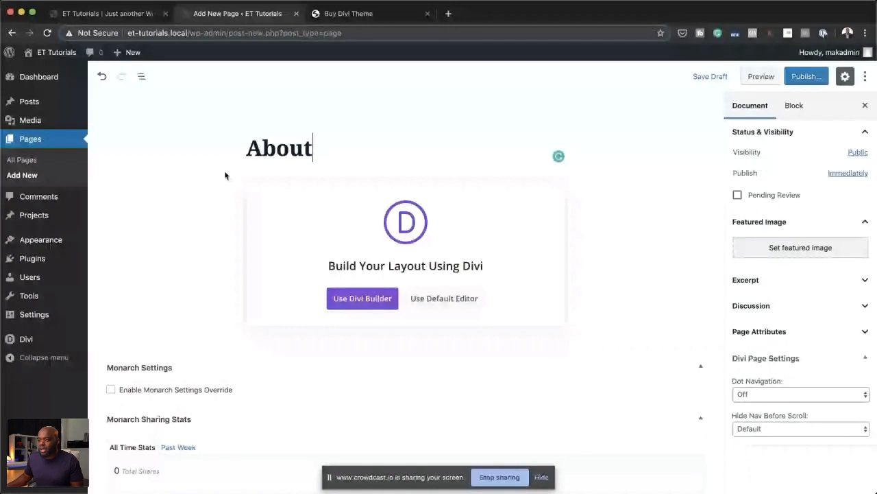
click(350, 312)
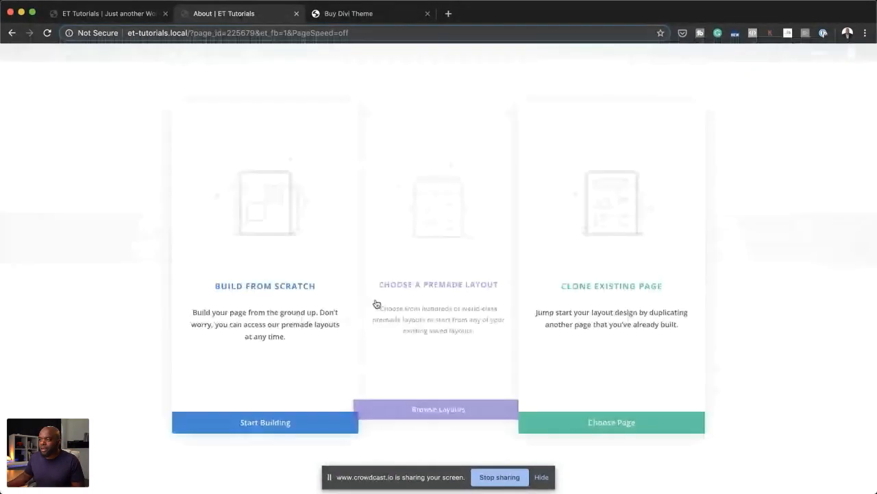
Step: Examine the premade layout packs available in the Divi library for the About page
click(403, 285)
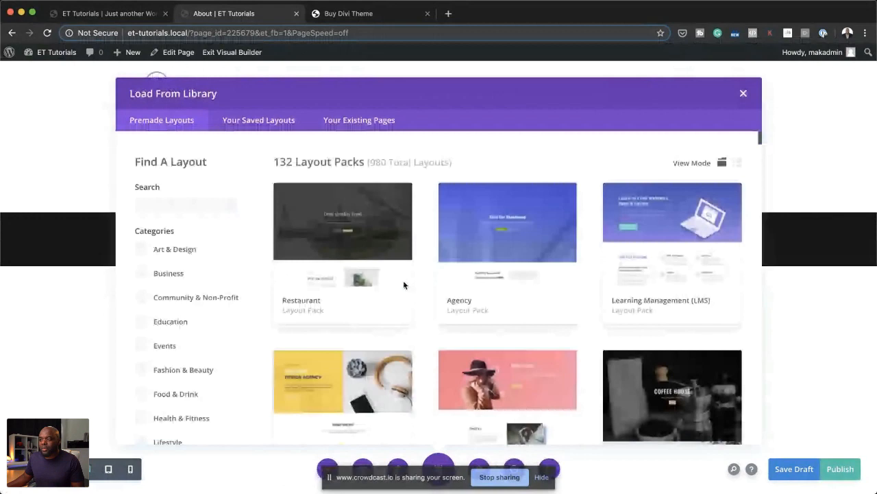
scroll(404, 285, down, 5)
scroll(404, 285, down, 5)
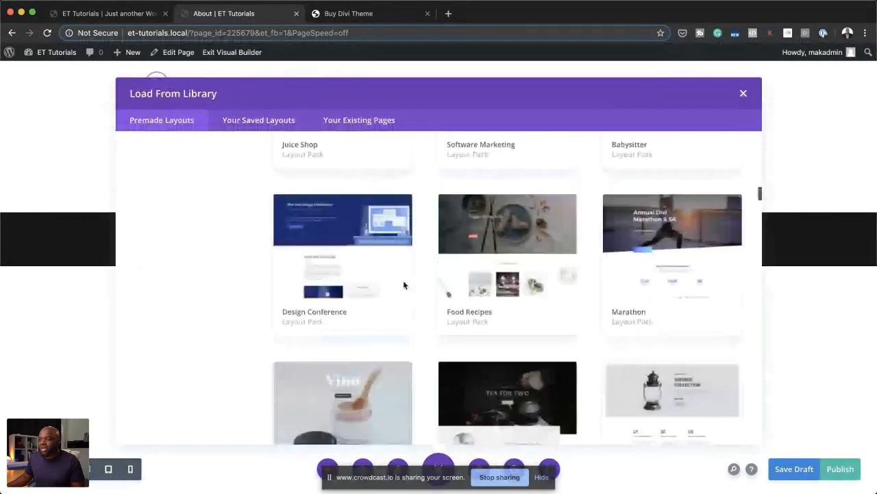
scroll(404, 285, down, 5)
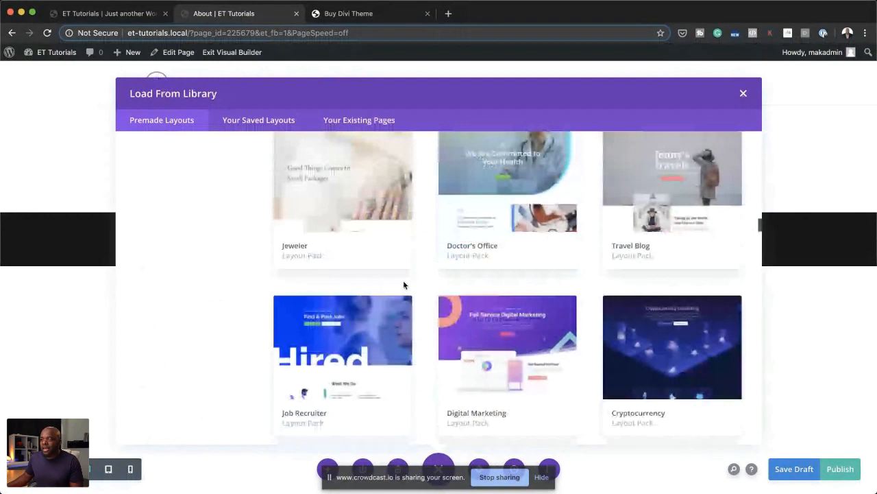
scroll(404, 283, down, 5)
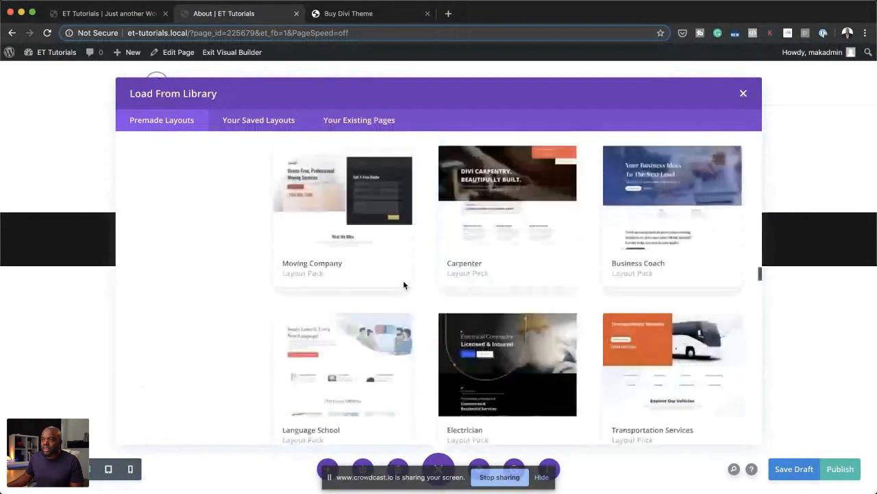
scroll(403, 284, down, 3)
scroll(403, 284, down, 3)
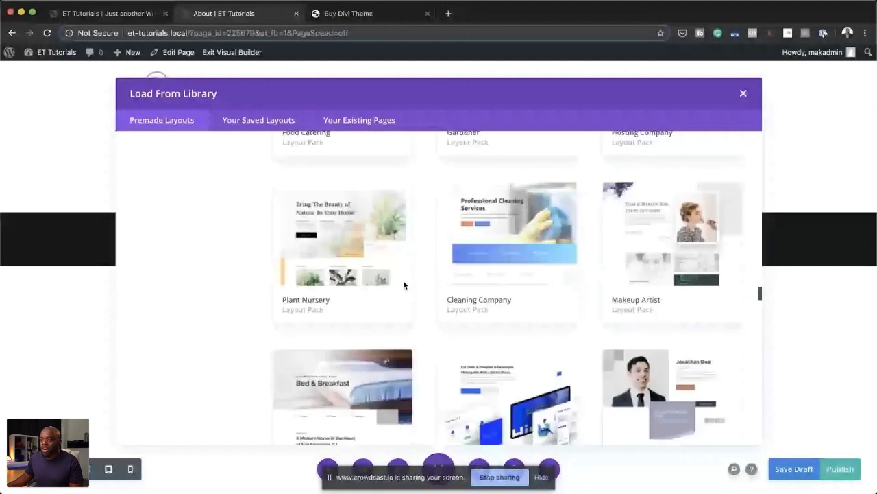
scroll(404, 286, down, 3)
scroll(404, 285, down, 3)
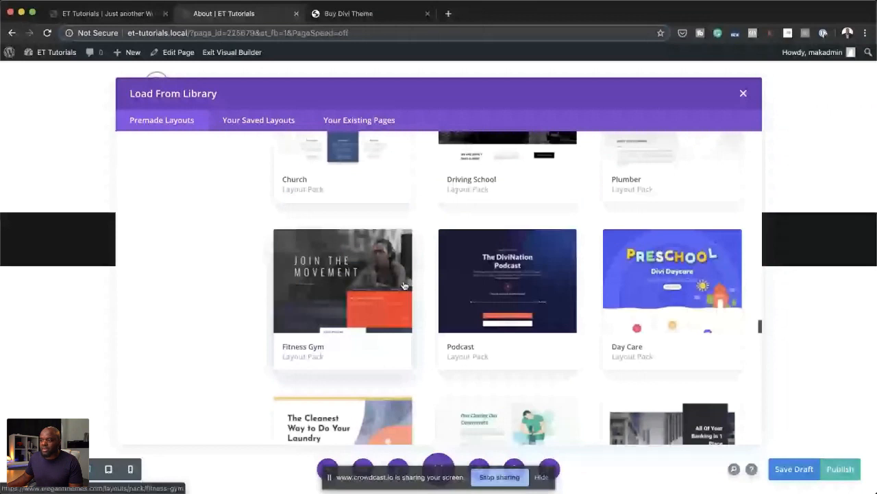
scroll(405, 285, down, 3)
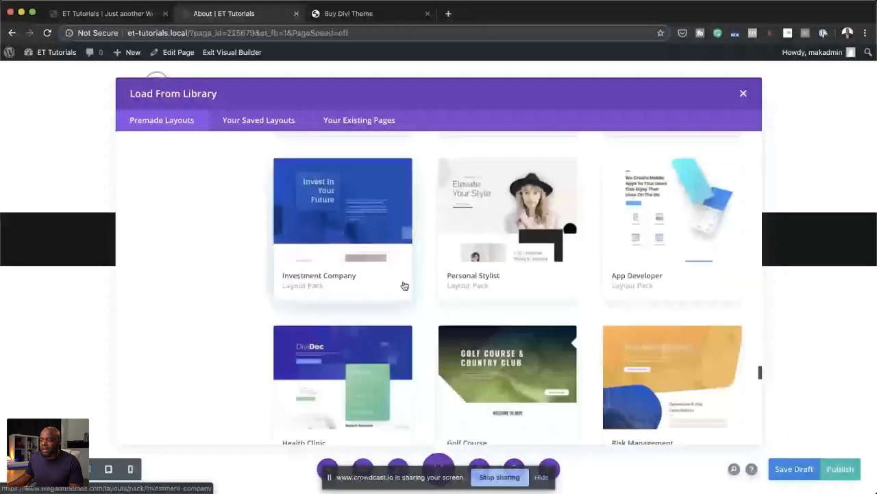
scroll(404, 285, down, 2)
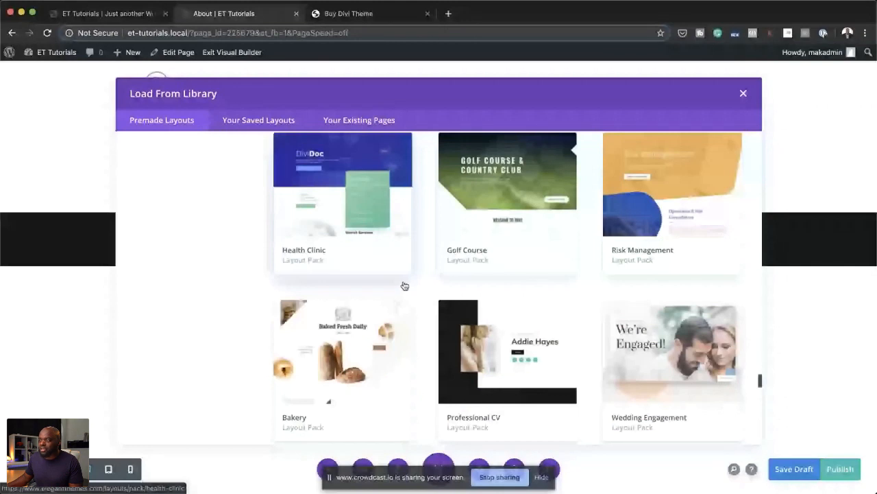
scroll(404, 285, down, 3)
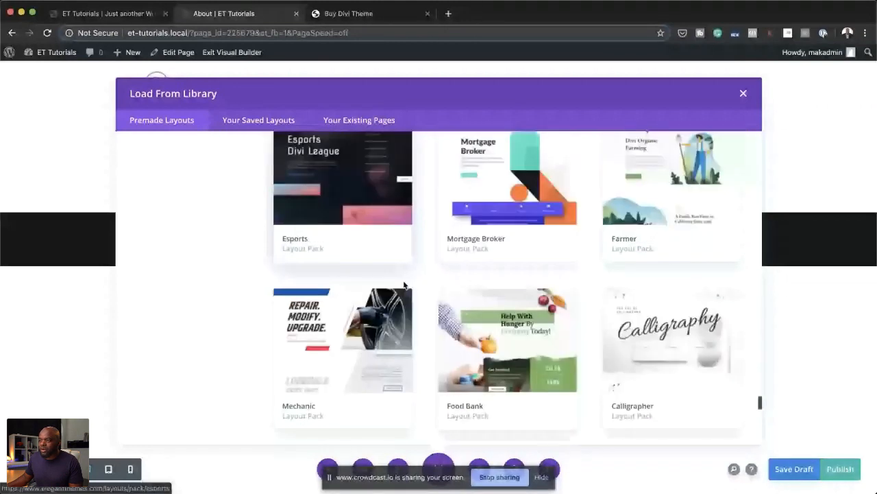
scroll(405, 285, down, 2)
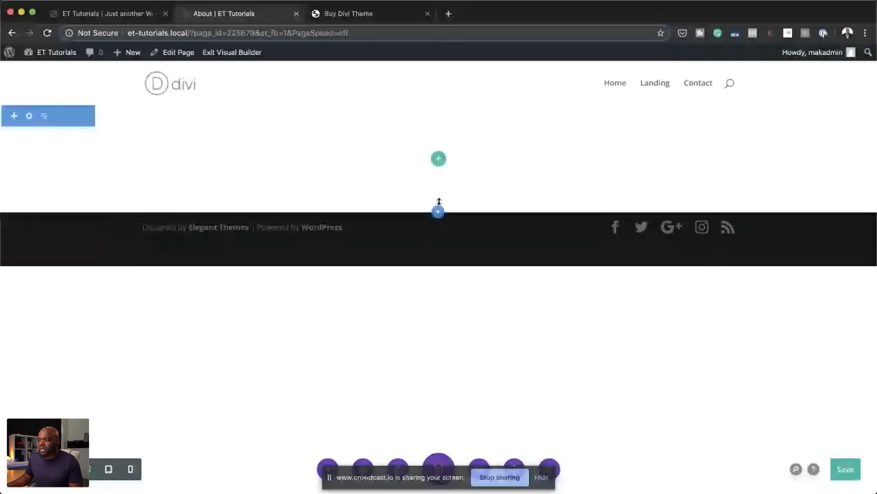
click(438, 211)
click(372, 302)
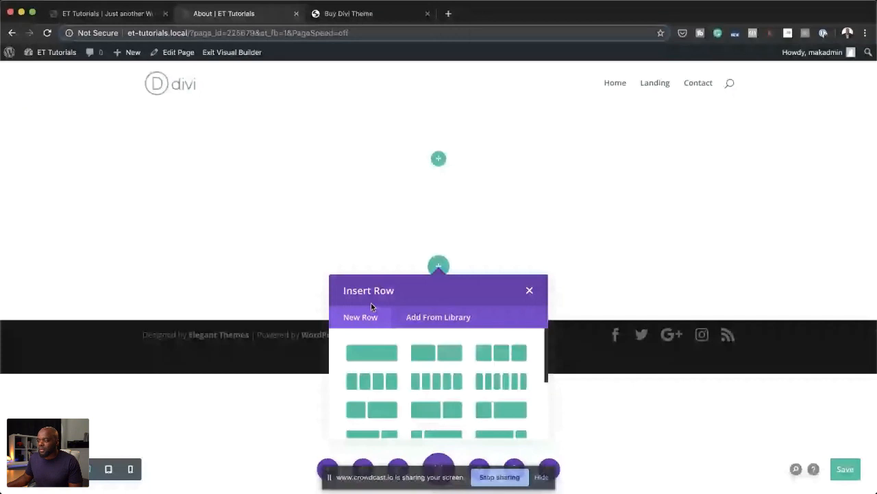
click(529, 290)
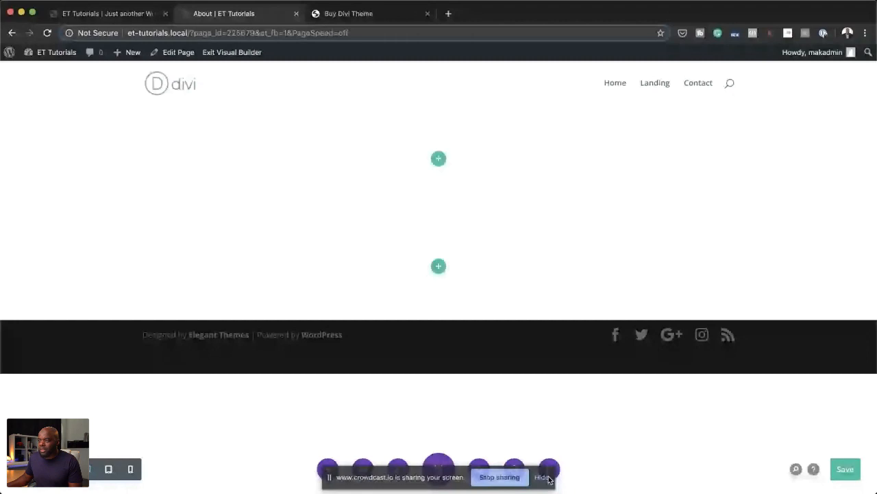
Step: Load the About layout from the premade Chiropractor pack onto the page, save it and exit the Visual Builder
click(548, 477)
click(328, 469)
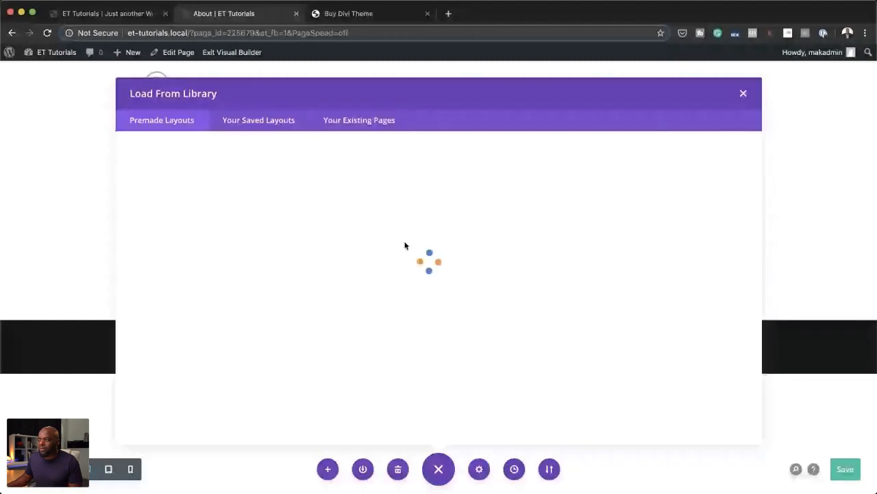
scroll(504, 315, down, 3)
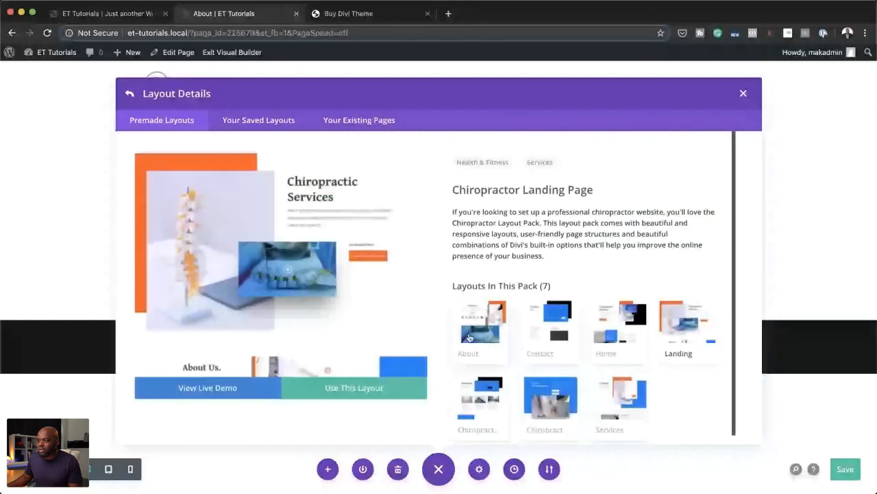
click(470, 338)
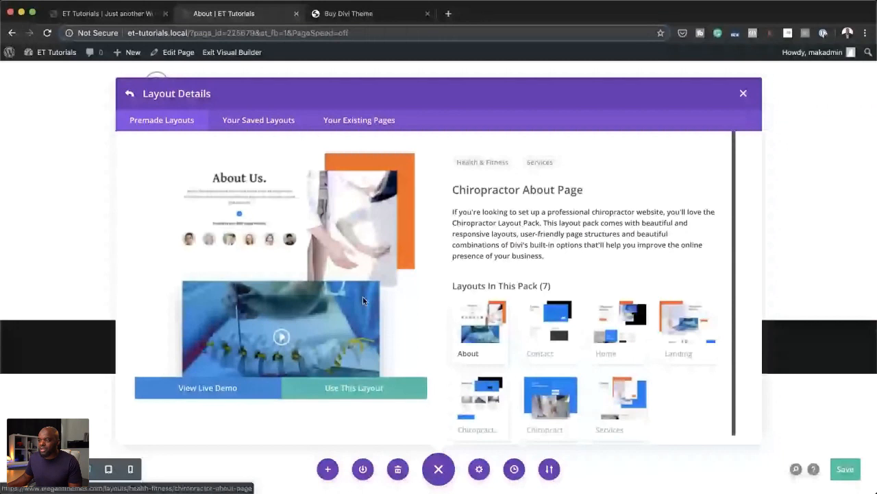
click(378, 389)
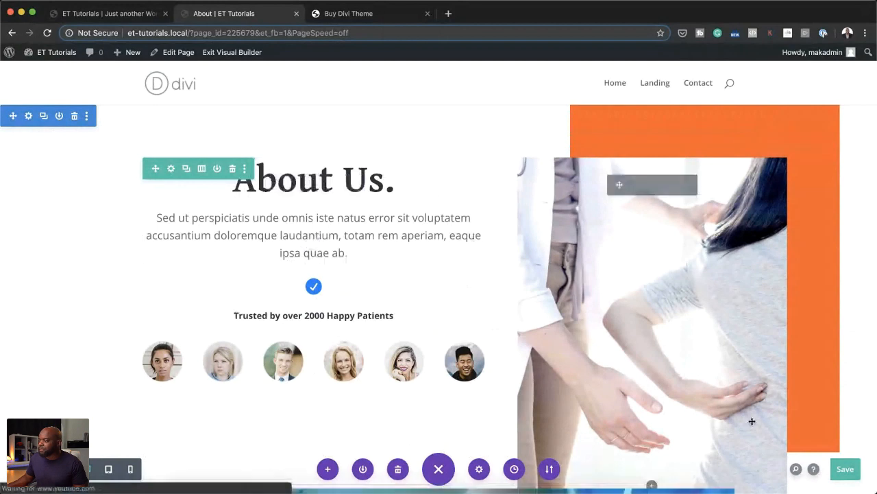
click(846, 470)
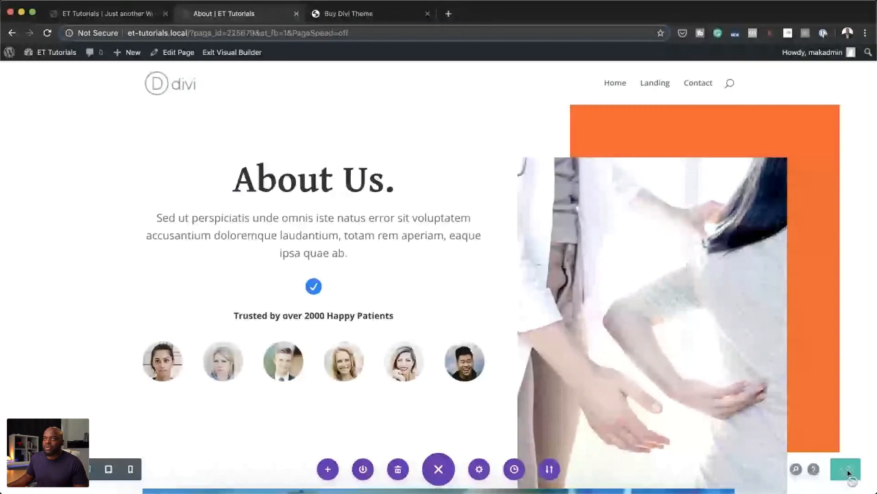
click(239, 53)
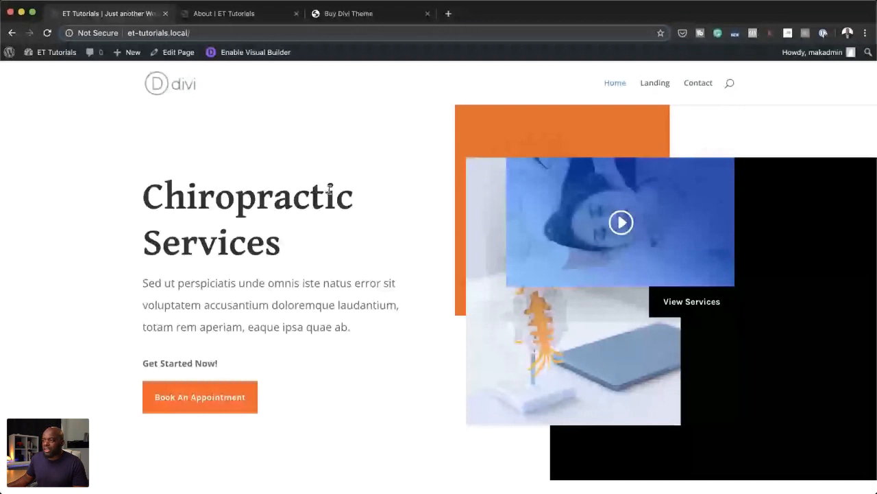
Step: Enable the Visual Builder on the Chiropractic Services home page and expand its page controls
scroll(582, 317, down, 10)
scroll(582, 317, down, 5)
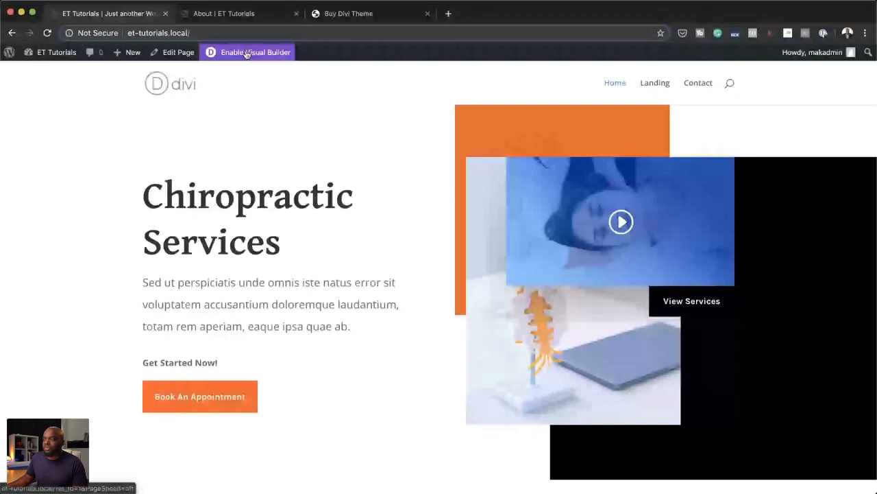
click(246, 53)
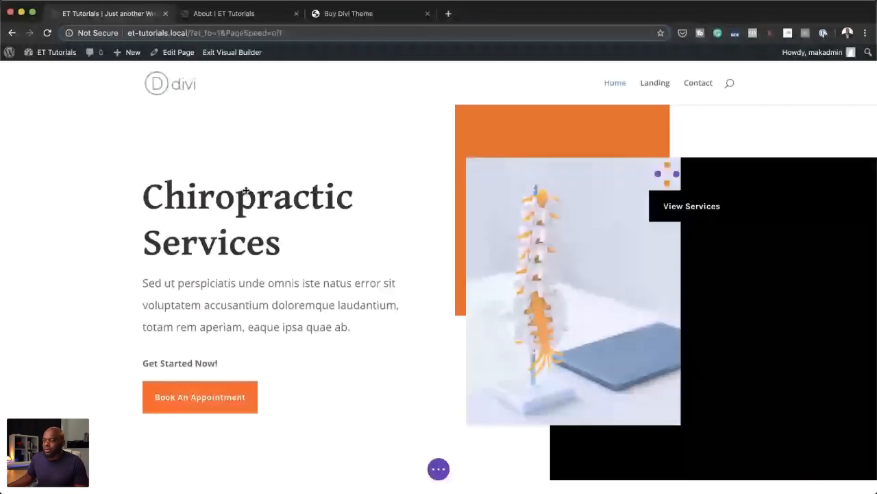
click(439, 469)
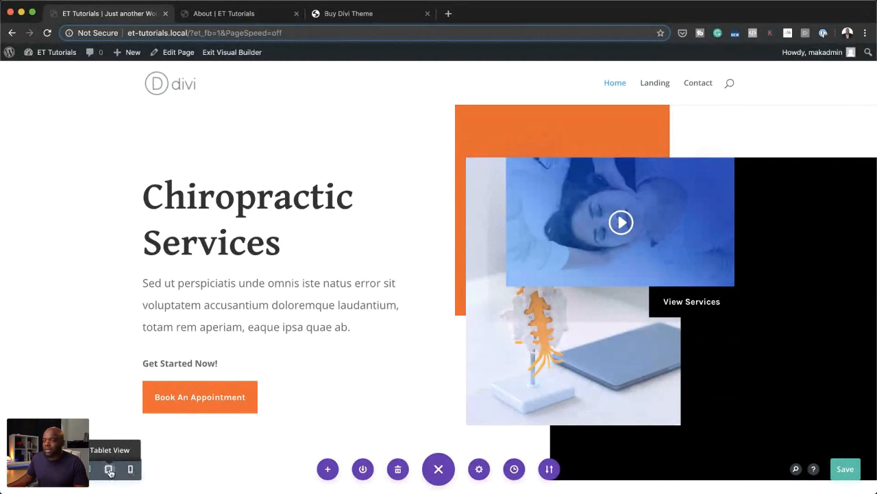
Step: Preview the home page in tablet view and examine its layout down to the contact section
click(108, 470)
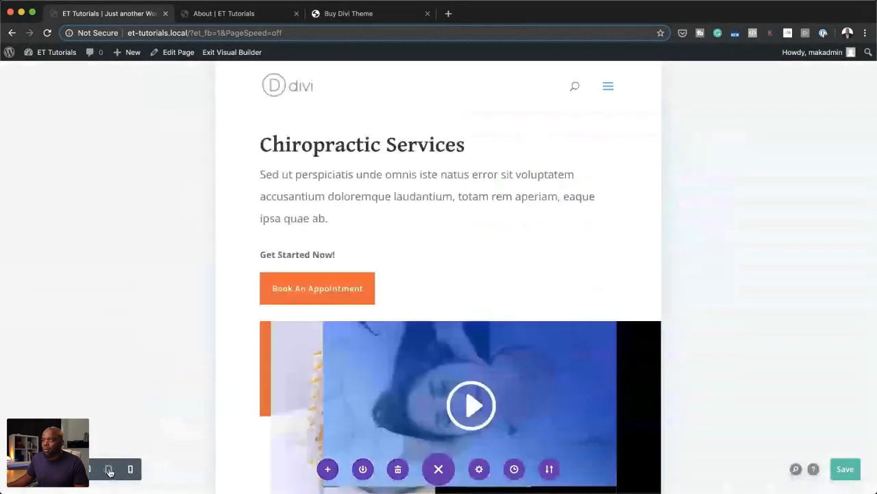
scroll(604, 345, down, 1)
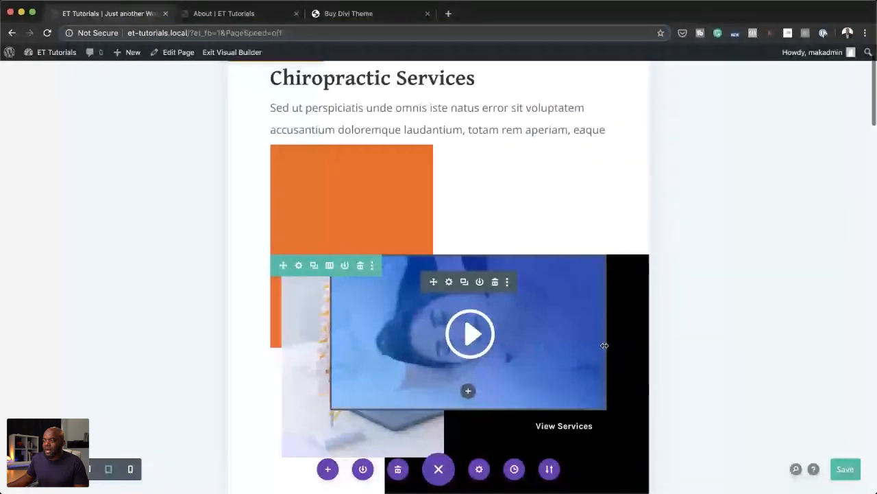
scroll(605, 345, down, 5)
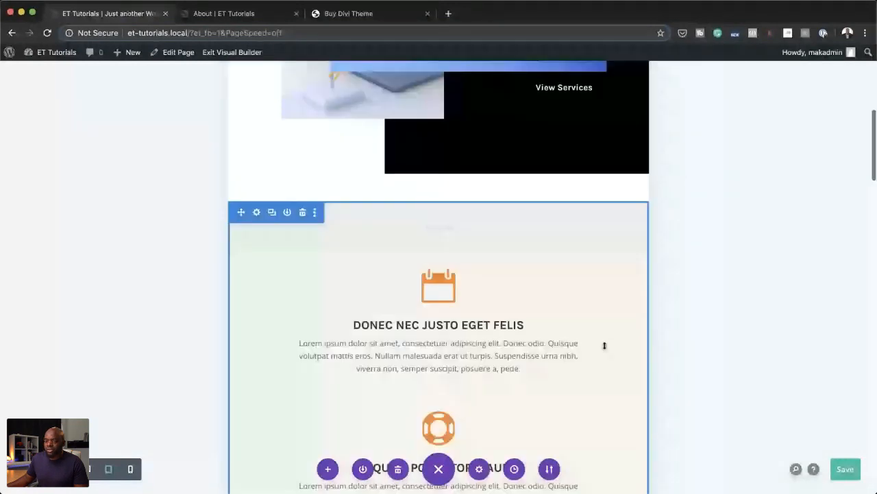
scroll(604, 344, down, 10)
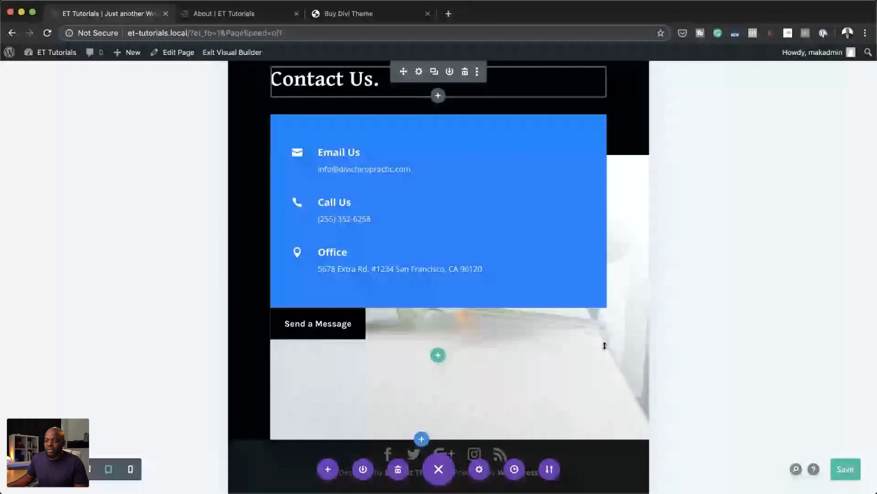
Step: Preview the home page in phone view, examine its layout down to the footer, and return to desktop view
click(134, 469)
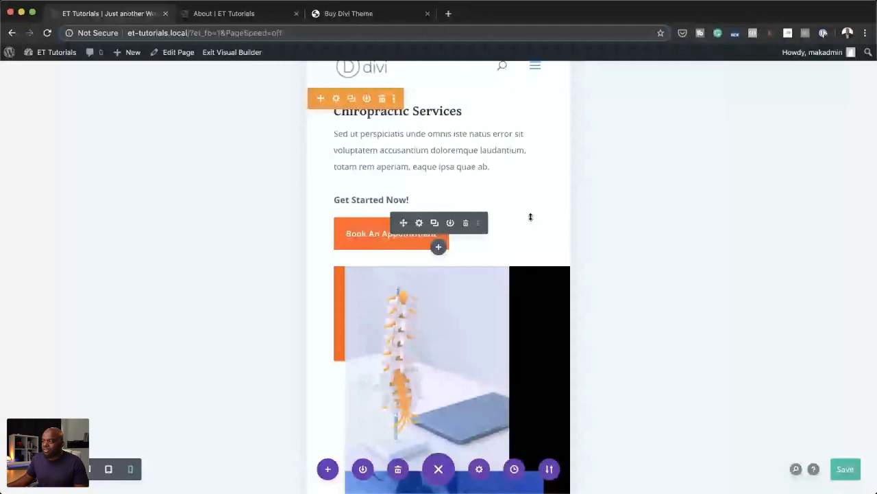
scroll(528, 220, down, 3)
scroll(523, 233, down, 5)
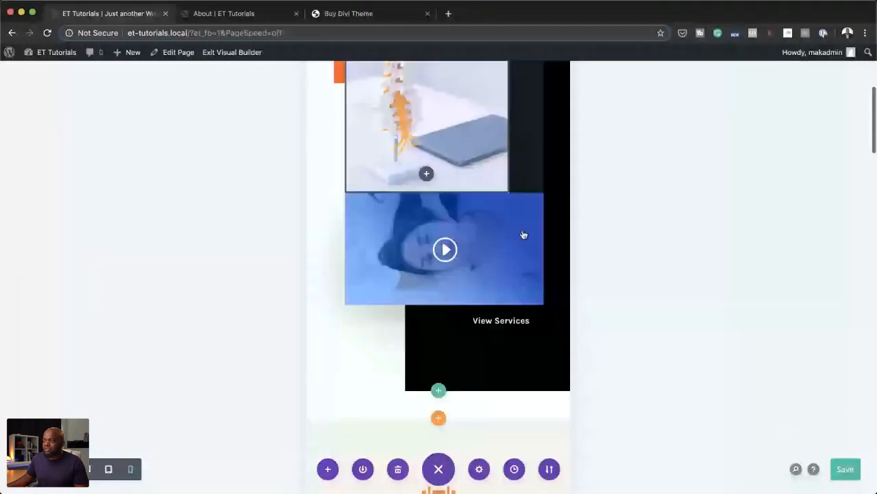
scroll(523, 233, down, 8)
scroll(523, 231, down, 10)
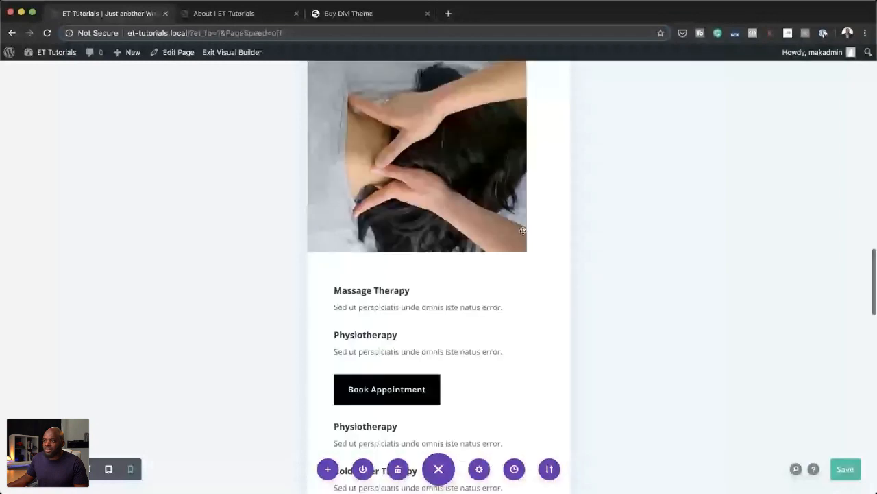
scroll(523, 231, down, 15)
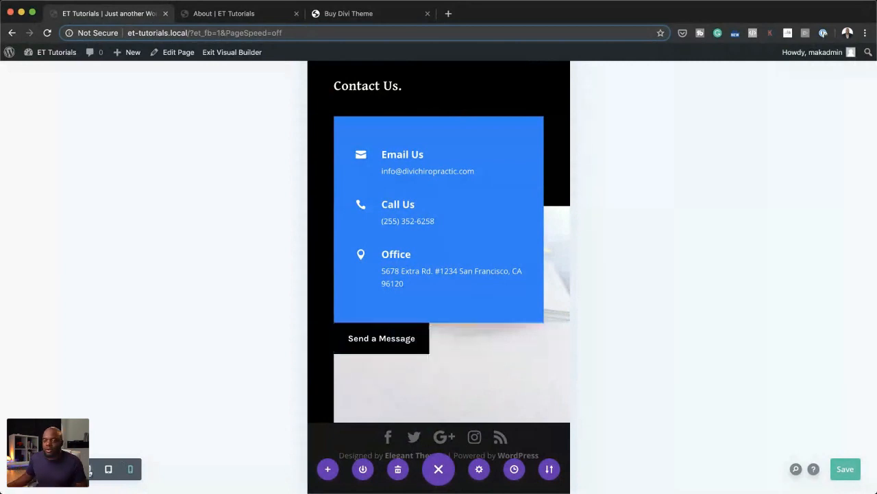
click(89, 470)
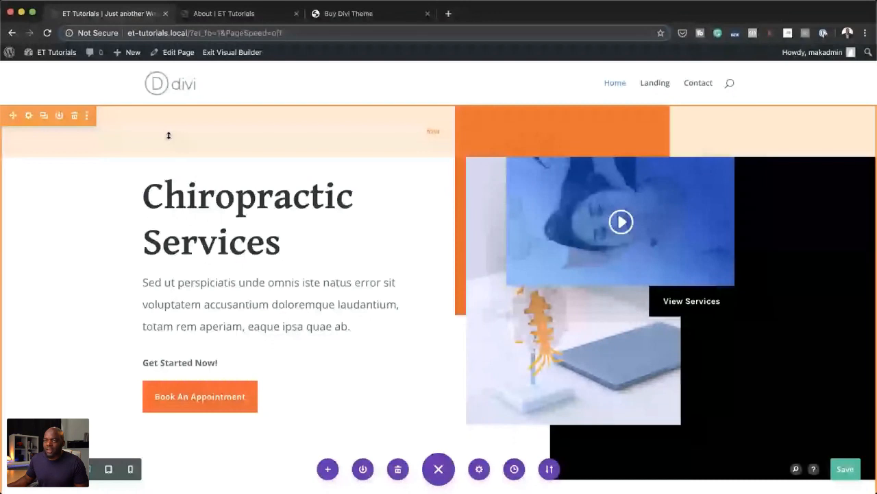
Step: Disable the section with the three orange-icon columns on phone and tablet in its visibility settings
scroll(354, 176, down, 5)
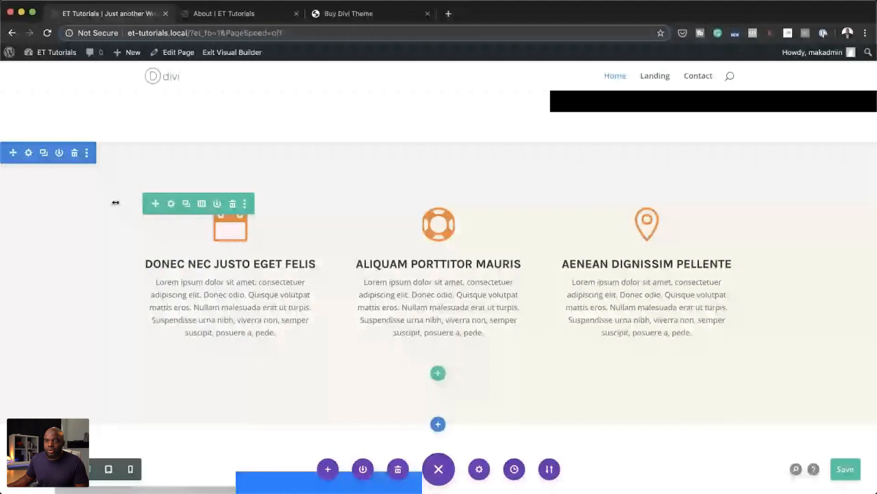
click(29, 154)
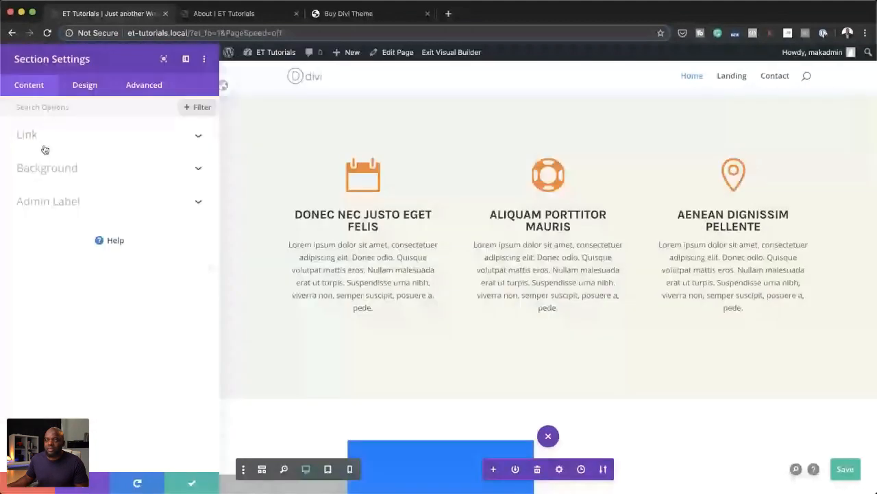
click(144, 85)
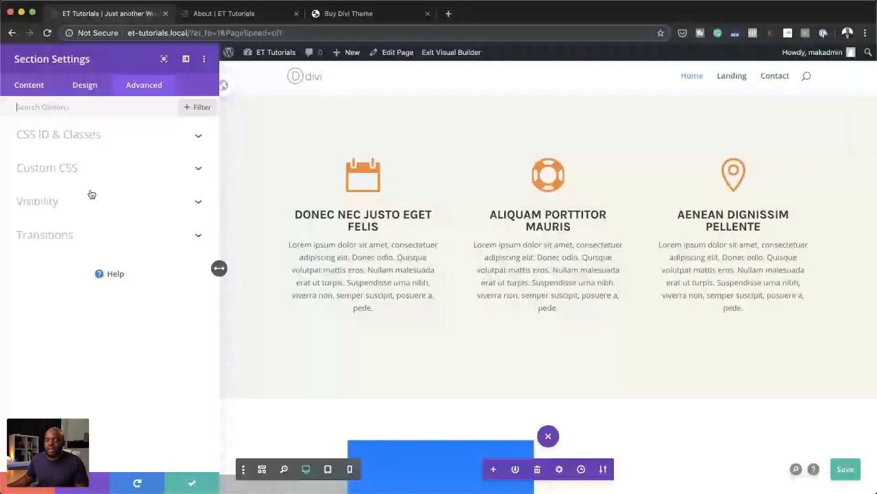
click(92, 196)
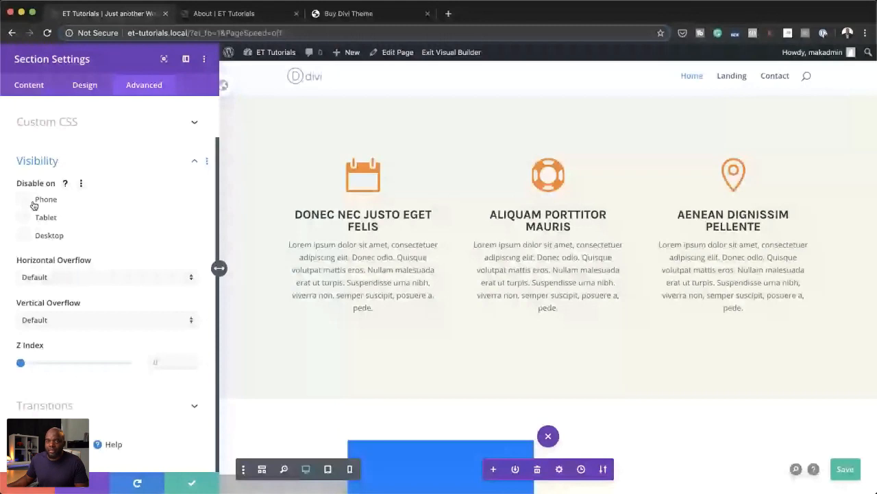
click(33, 200)
click(27, 217)
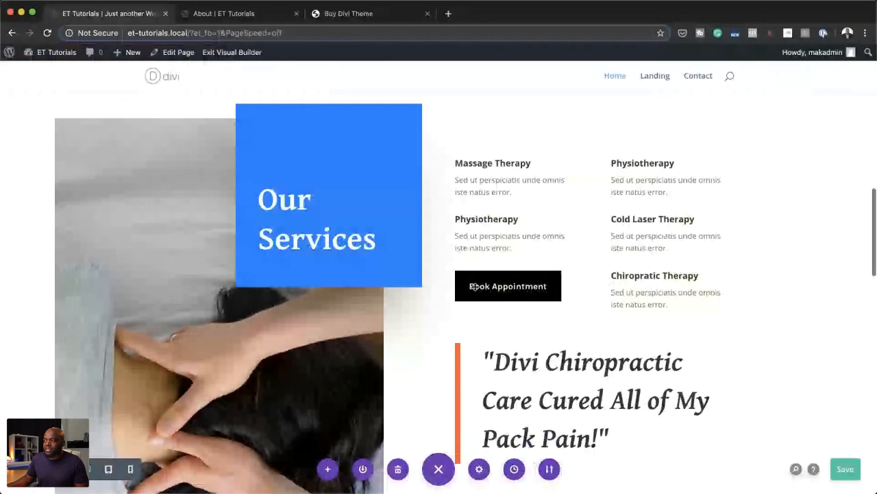
Step: Disable the Our Services section on phone and tablet and save its section settings
scroll(473, 286, down, 1)
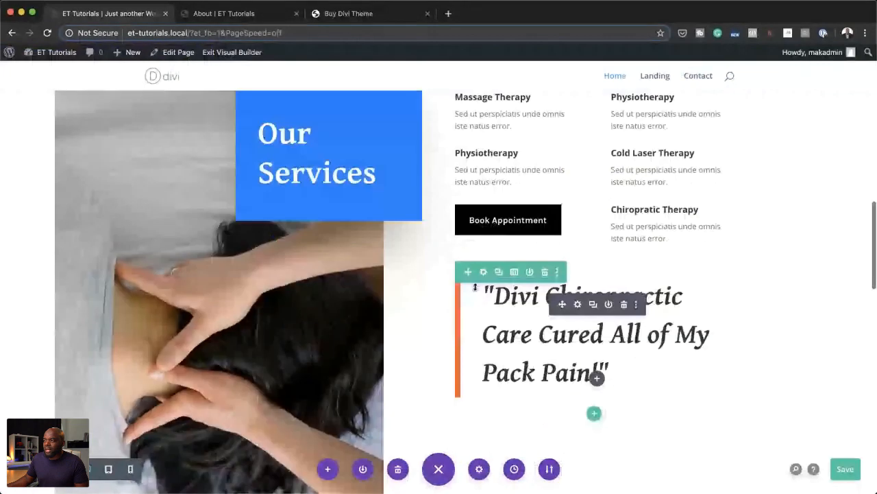
scroll(473, 287, up, 3)
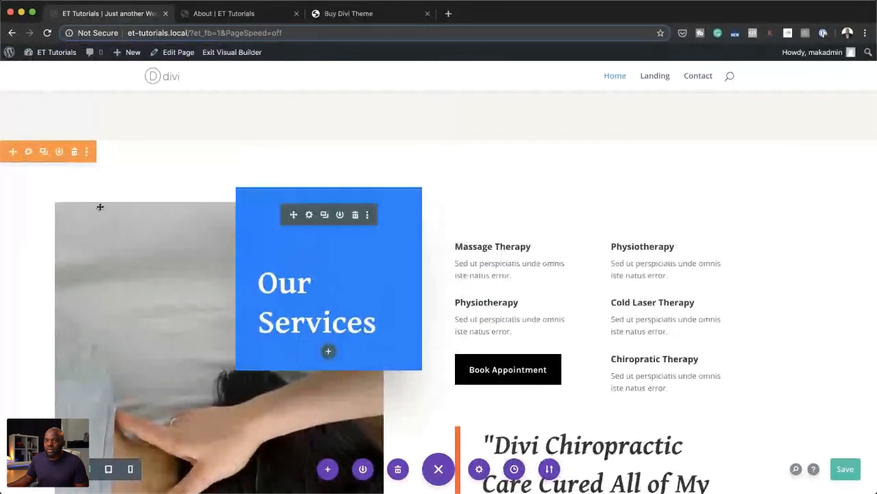
scroll(602, 317, down, 5)
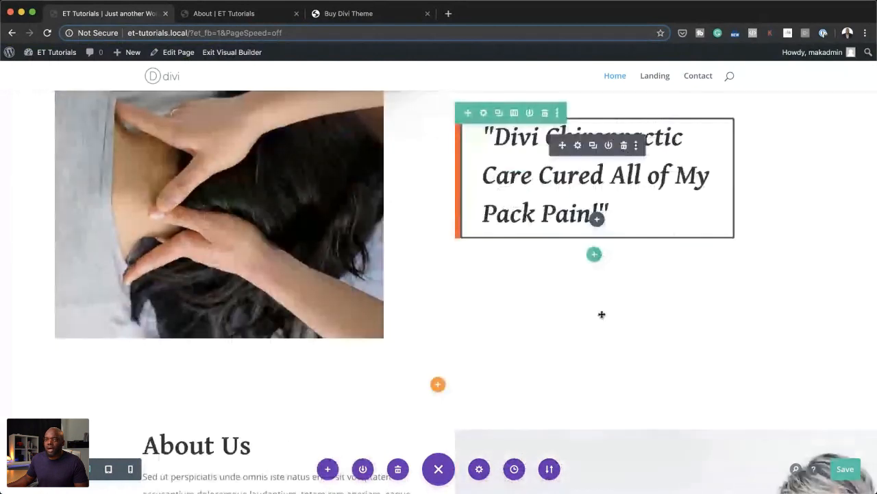
scroll(602, 314, up, 4)
scroll(602, 314, up, 3)
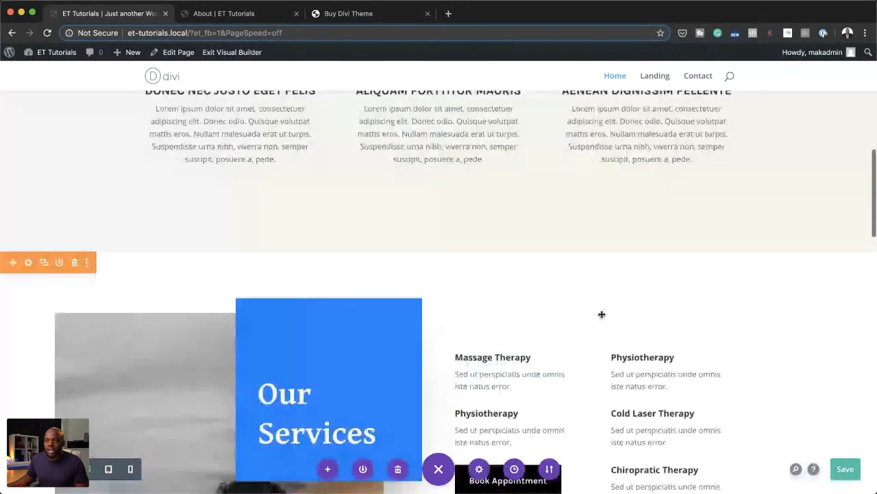
click(29, 263)
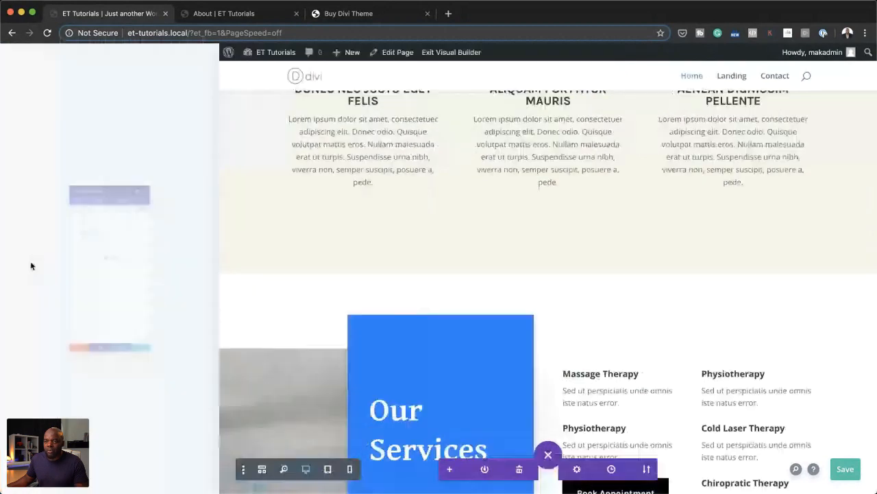
click(137, 85)
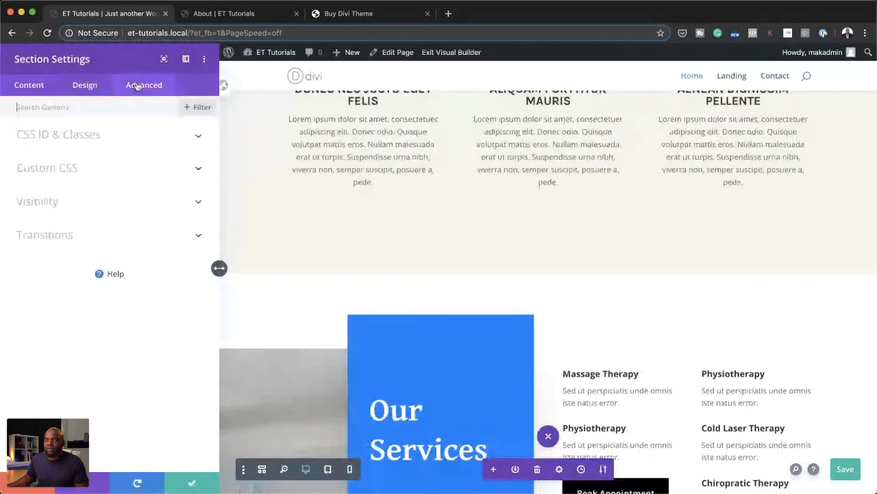
click(45, 204)
click(25, 200)
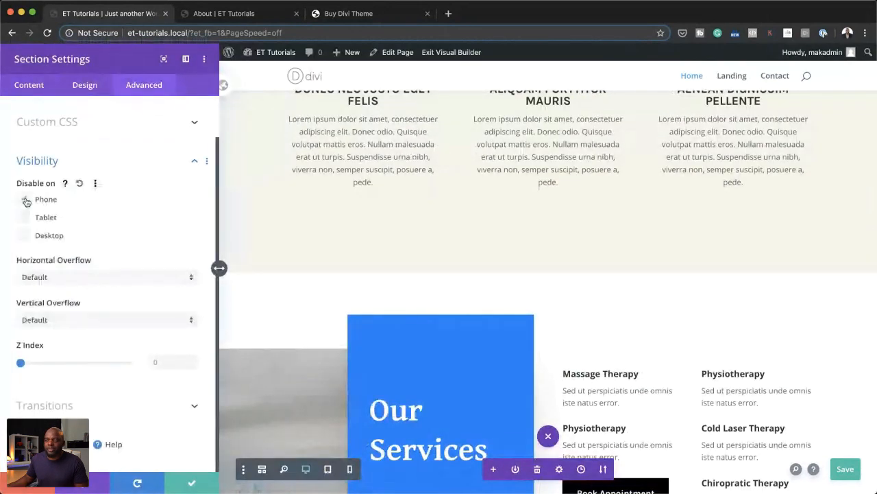
click(26, 218)
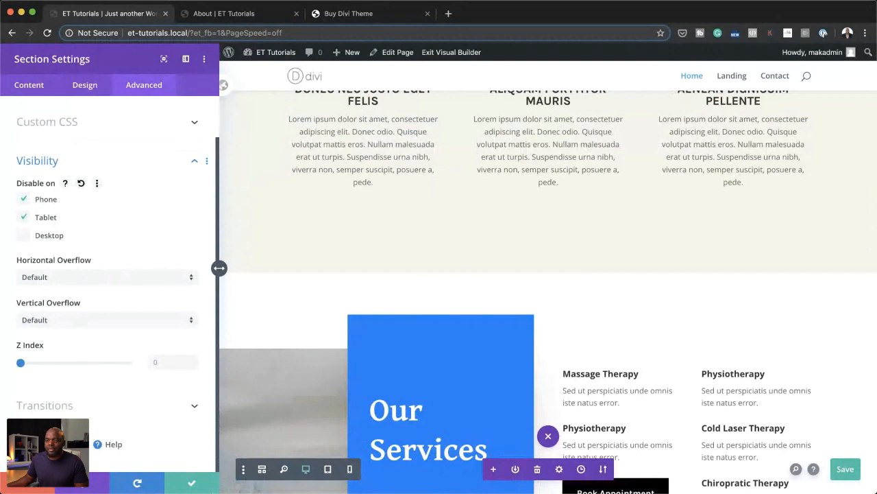
click(204, 482)
Step: Disable the Contact Us section near the page's end on phone and tablet and save its section settings
scroll(268, 352, down, 1)
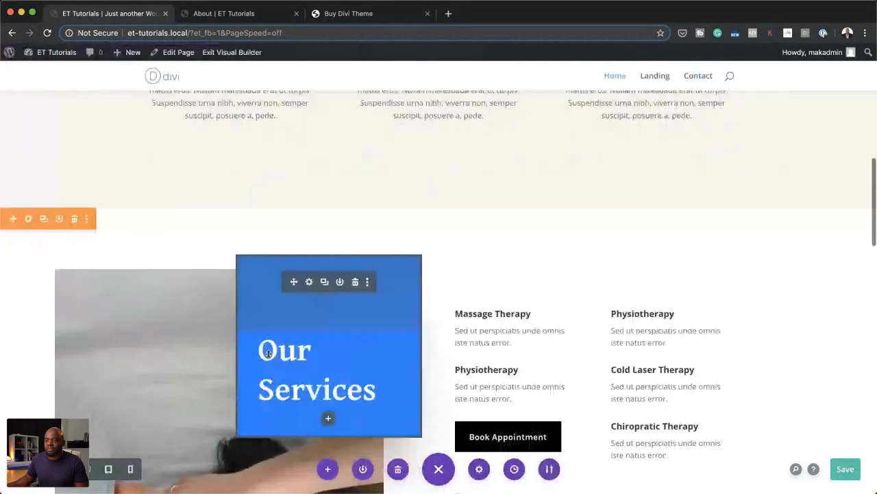
scroll(268, 352, down, 3)
scroll(268, 353, down, 6)
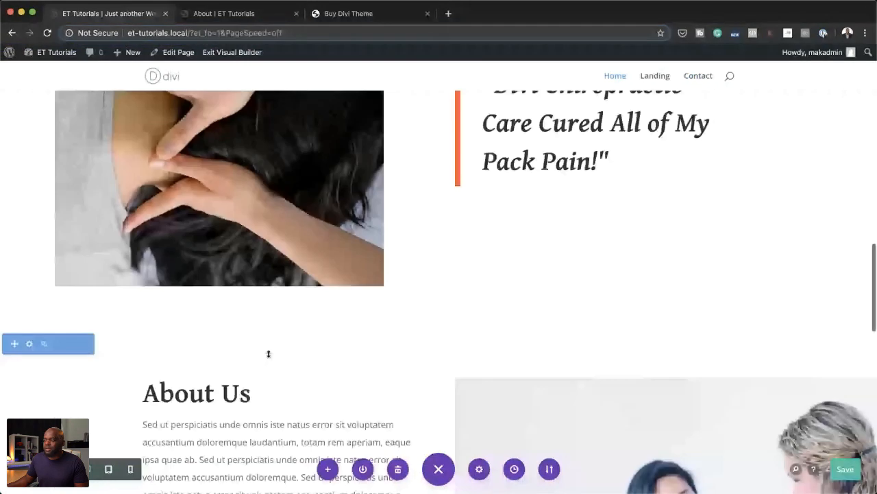
scroll(268, 353, down, 10)
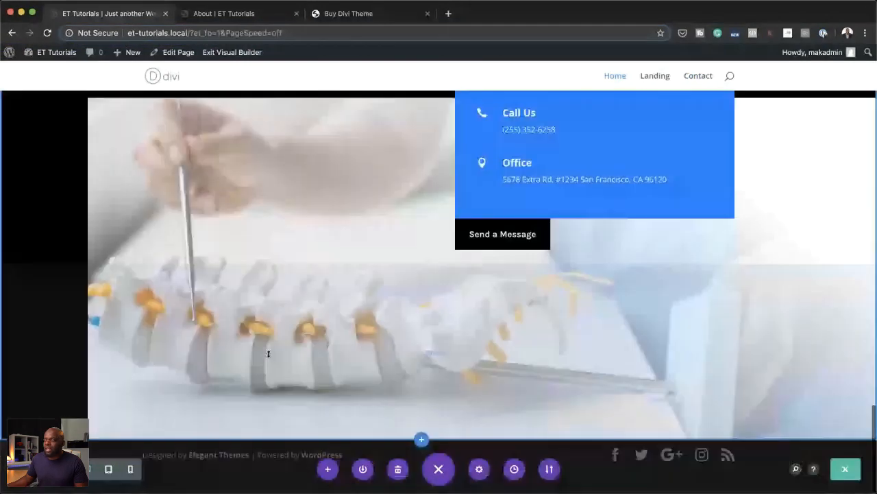
scroll(148, 214, up, 3)
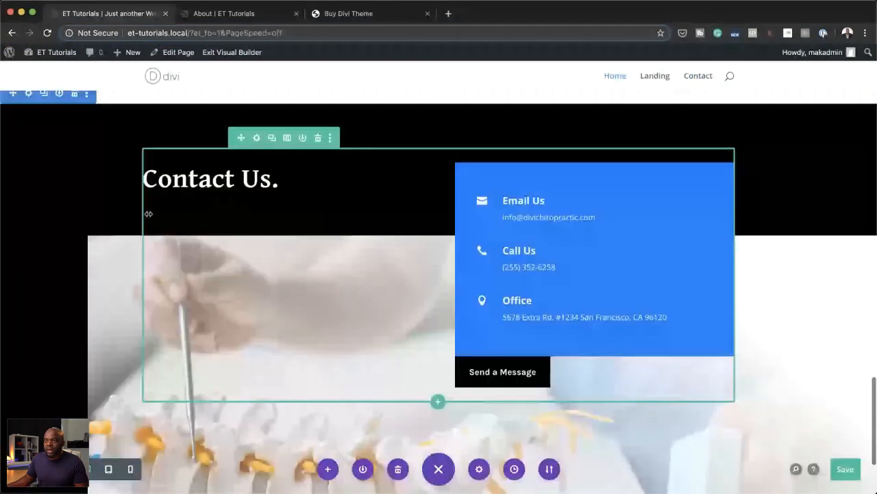
scroll(28, 137, up, 1)
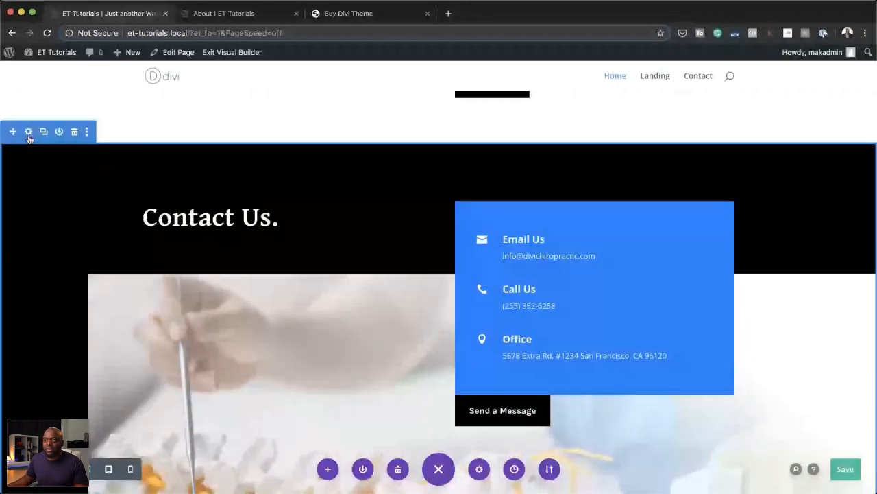
click(28, 133)
click(53, 203)
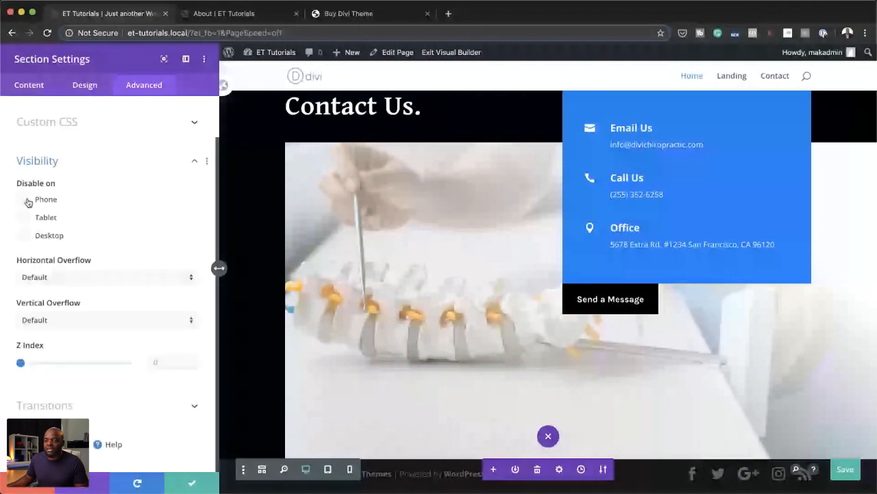
click(194, 482)
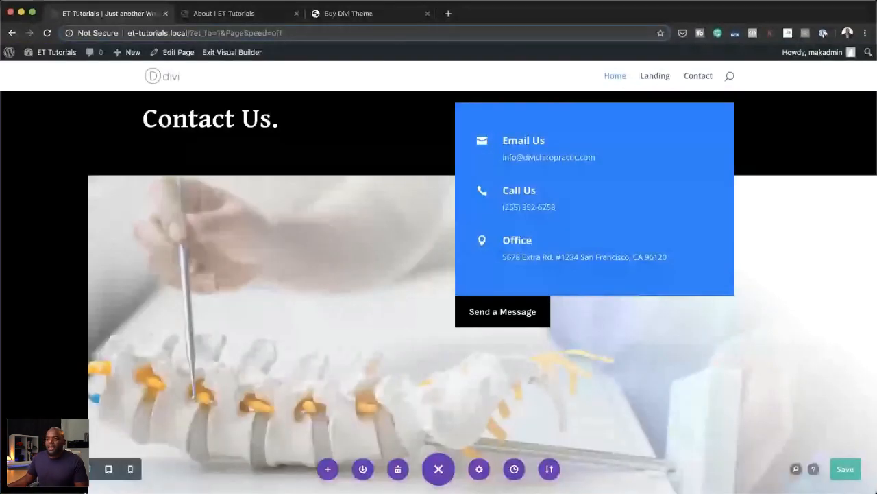
Step: Preview the Contact Us section in tablet view and save the page
click(109, 470)
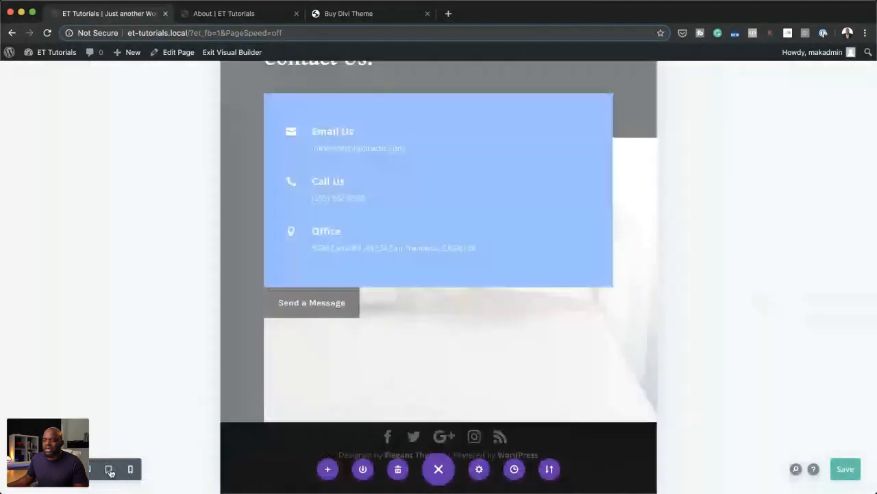
scroll(464, 329, up, 3)
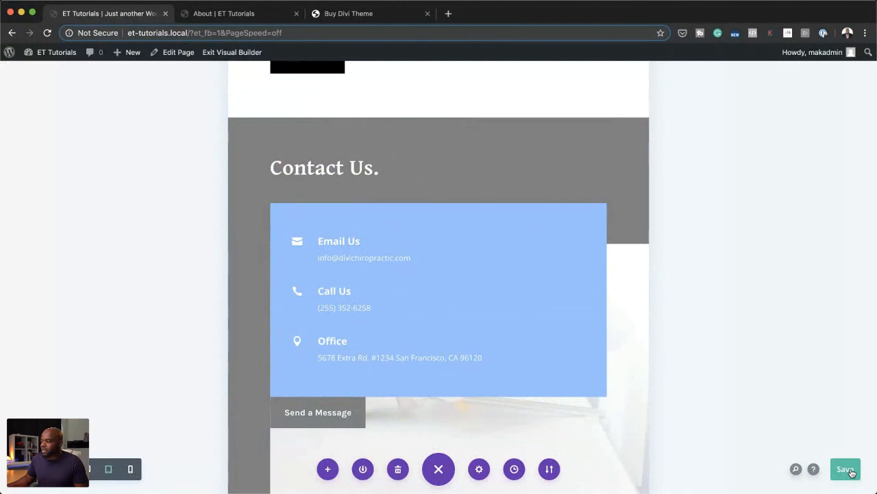
click(851, 471)
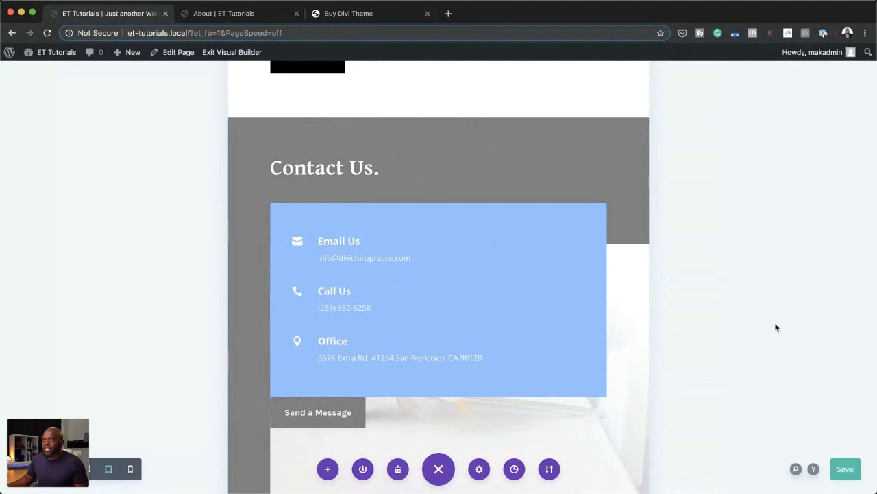
Step: Exit the Visual Builder and inspect the live home page in the browser's developer tools with responsive device emulation on
click(251, 57)
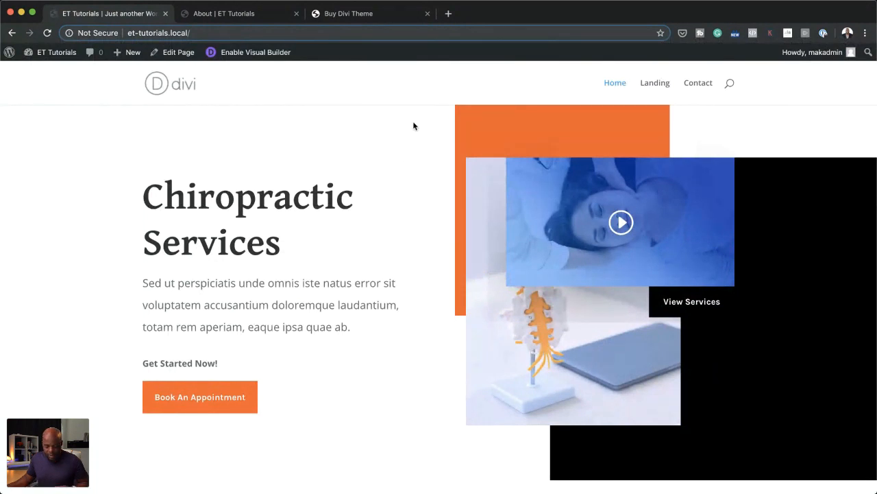
right_click(349, 140)
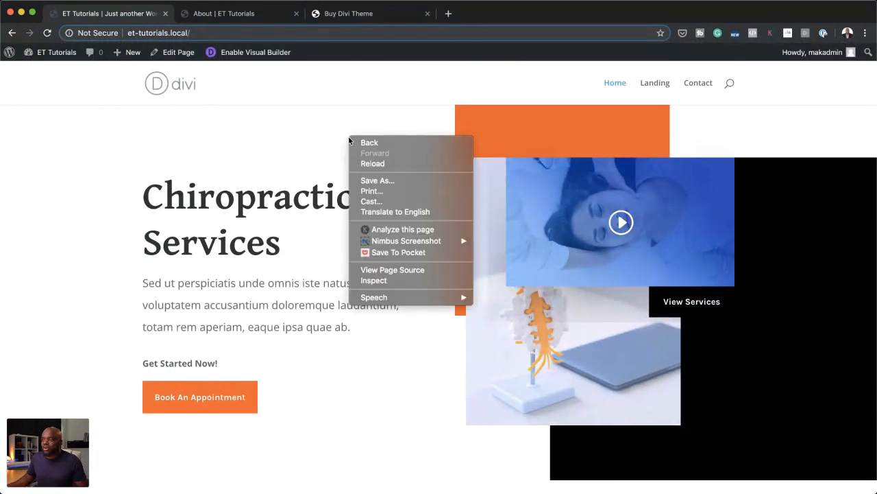
click(393, 281)
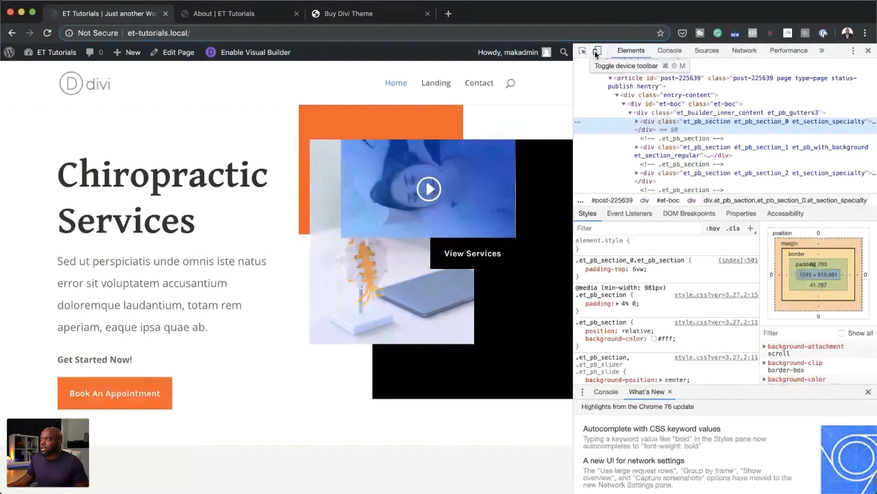
click(597, 53)
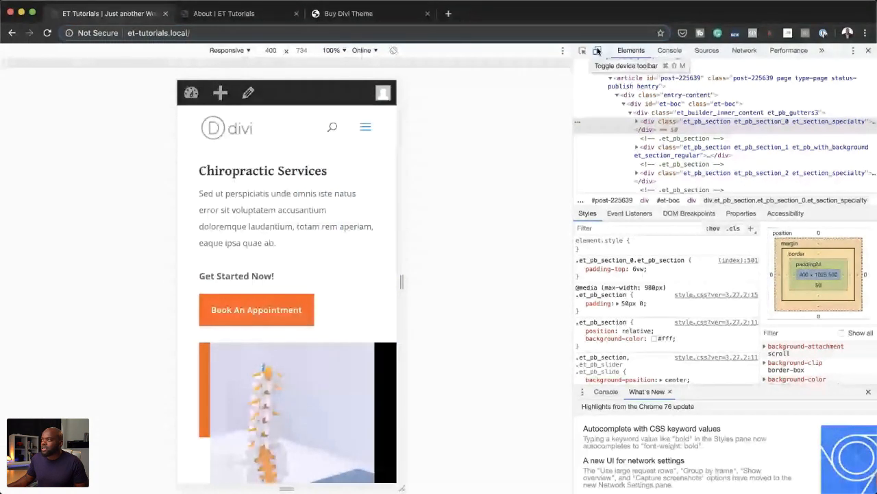
click(598, 51)
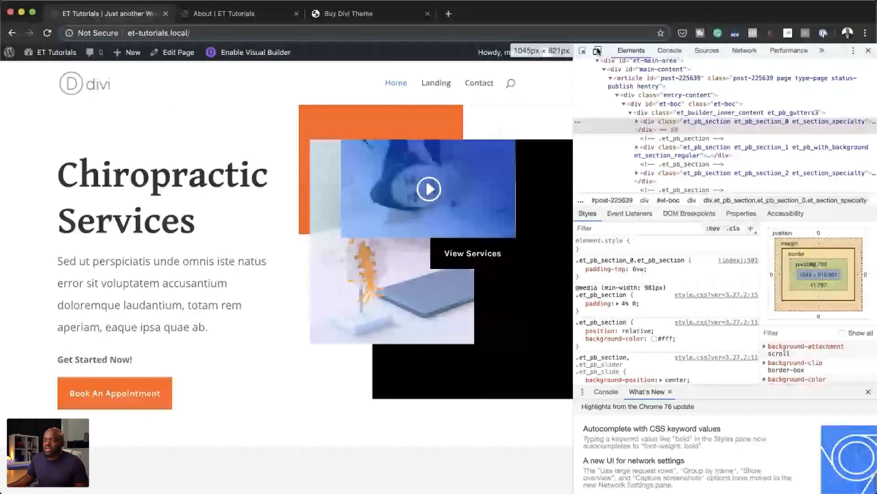
click(598, 52)
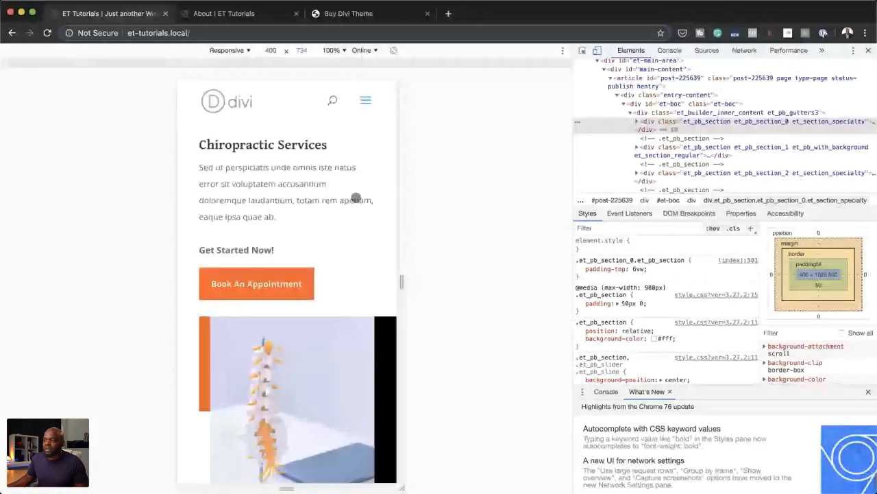
Step: Examine the emulated phone version of the home page from the hero images down to the footer
scroll(356, 199, down, 3)
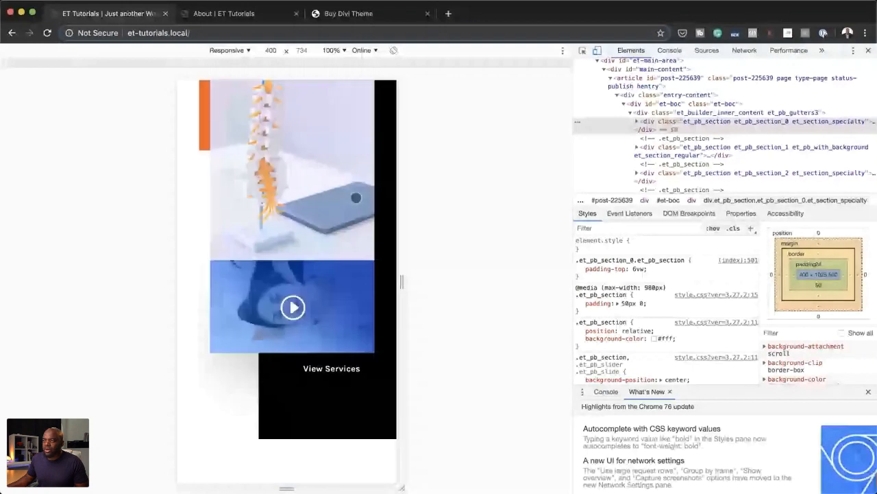
scroll(356, 198, down, 4)
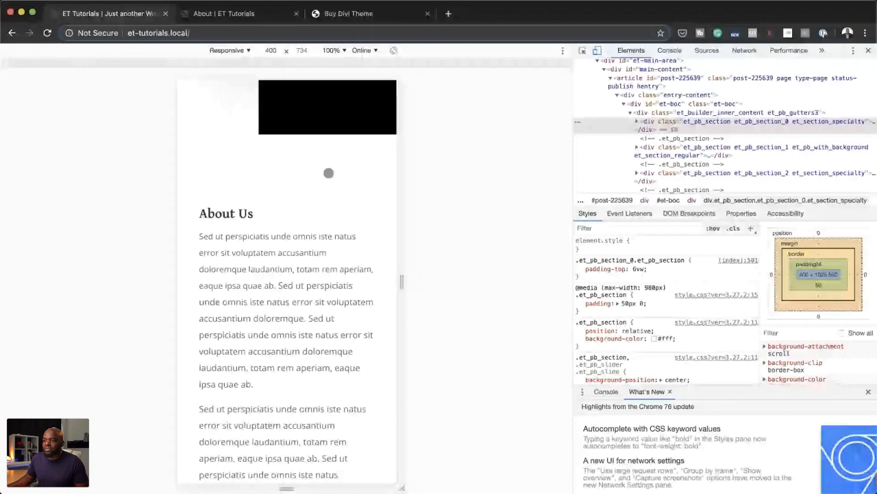
scroll(370, 185, down, 3)
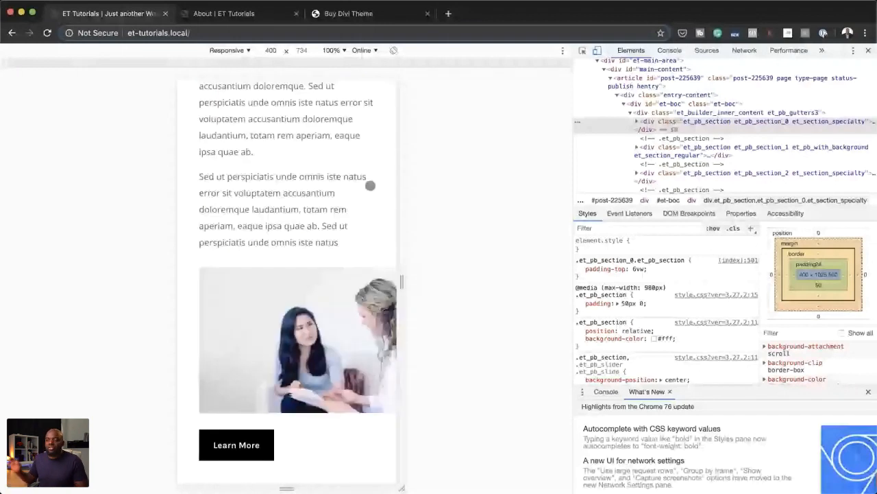
scroll(366, 400, down, 1)
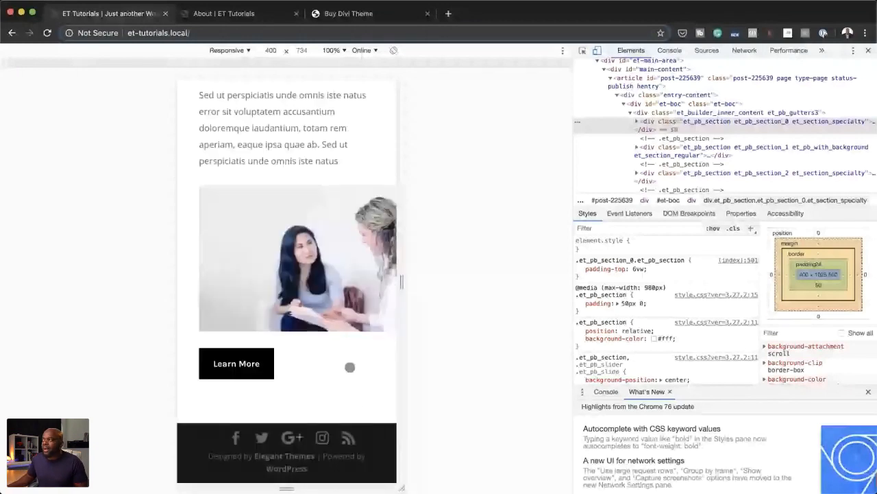
Step: Turn off device emulation and examine the desktop home page down to the three orange-icon columns
click(596, 51)
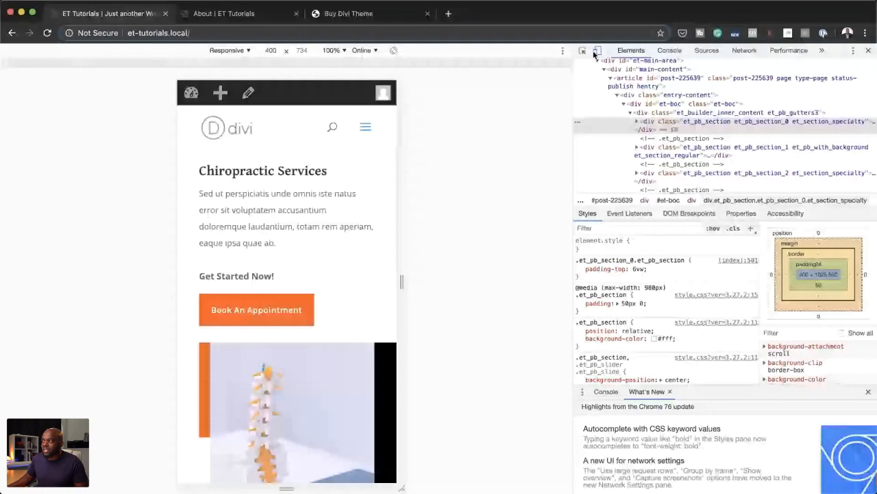
click(597, 51)
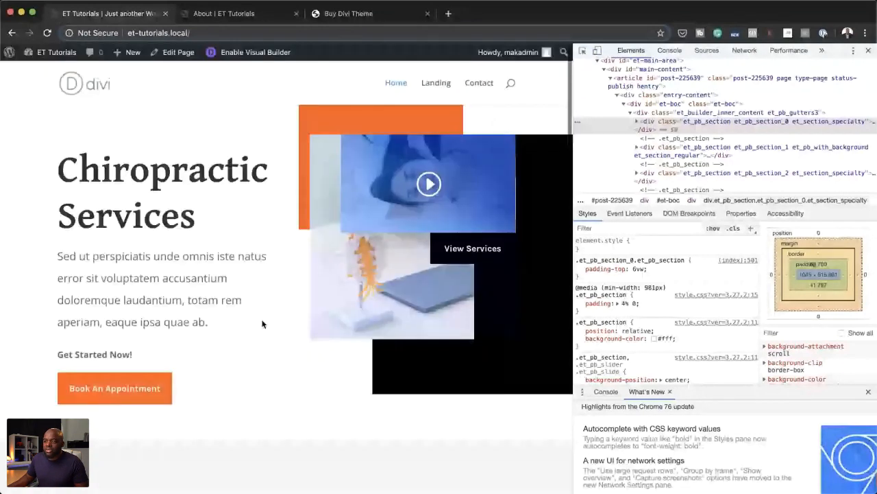
scroll(262, 324, down, 3)
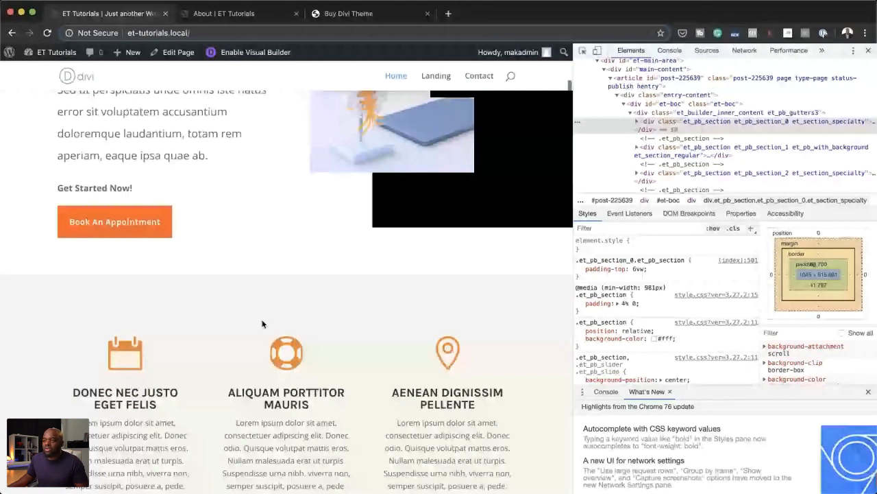
Step: Examine the desktop home page down to the About Us section and compare it with the emulated phone version from footer to top
scroll(194, 348, down, 10)
scroll(193, 348, down, 7)
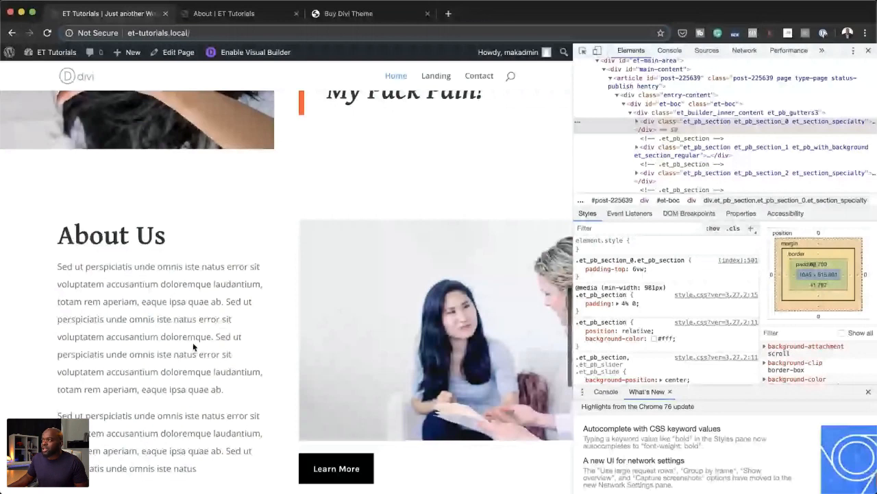
click(597, 51)
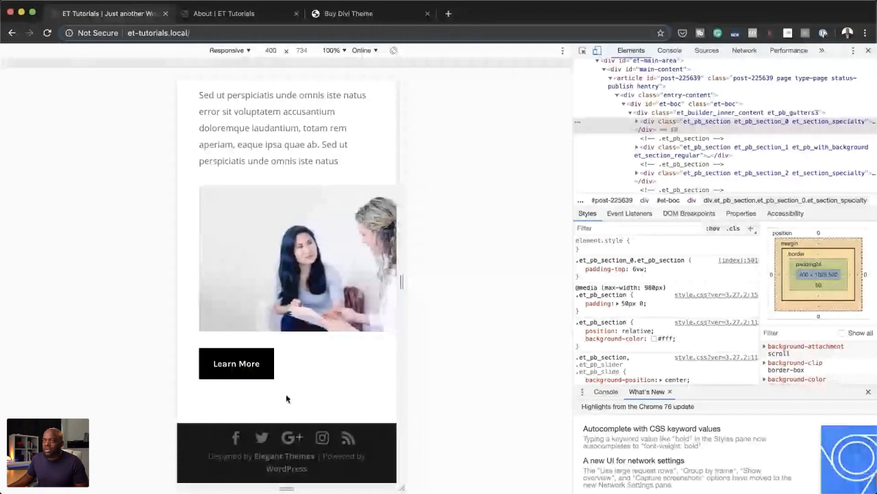
scroll(286, 398, up, 10)
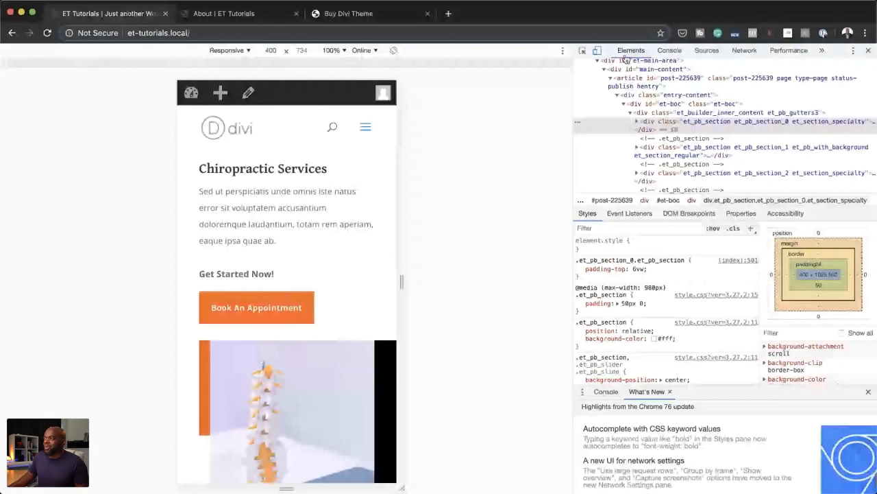
Step: Turn off device emulation, close the developer tools and reopen the home page in the Visual Builder
click(597, 51)
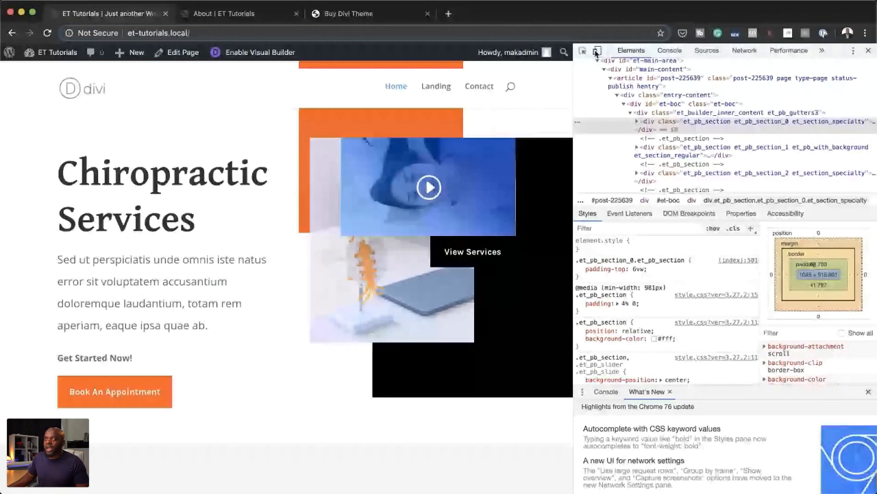
click(870, 52)
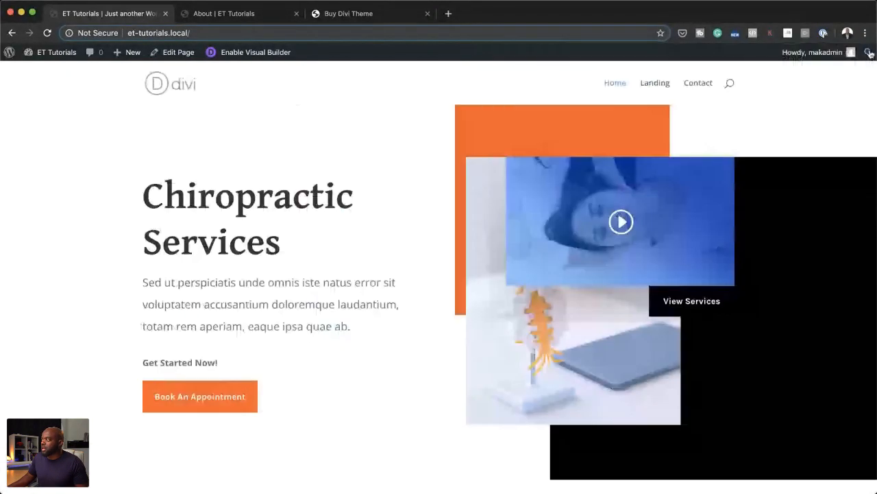
click(259, 55)
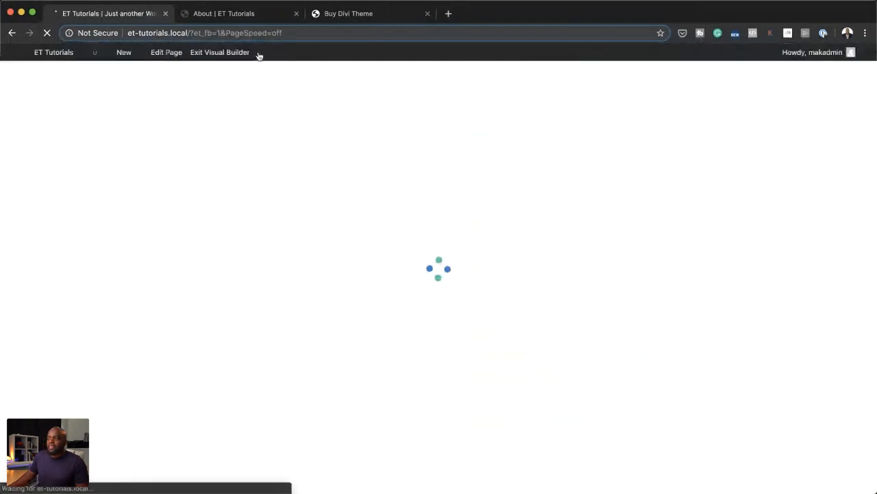
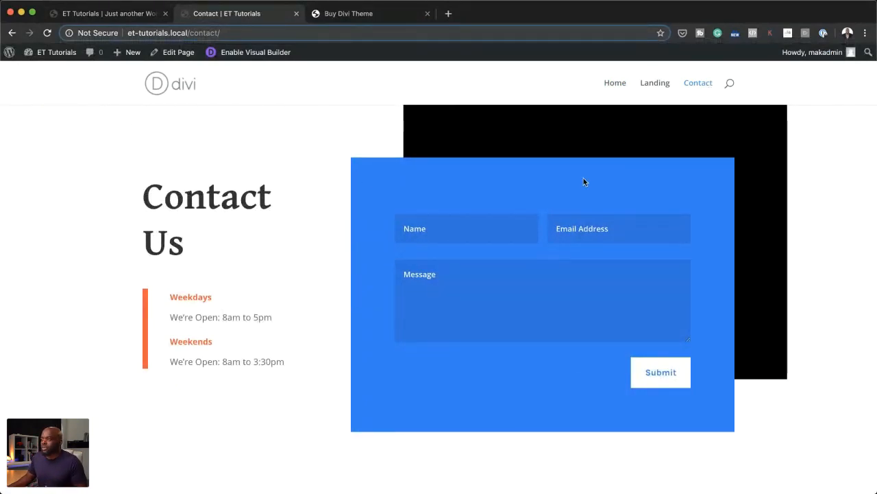
Step: Look over the Contact page down to the footer and open it in the Visual Builder
scroll(610, 312, down, 1)
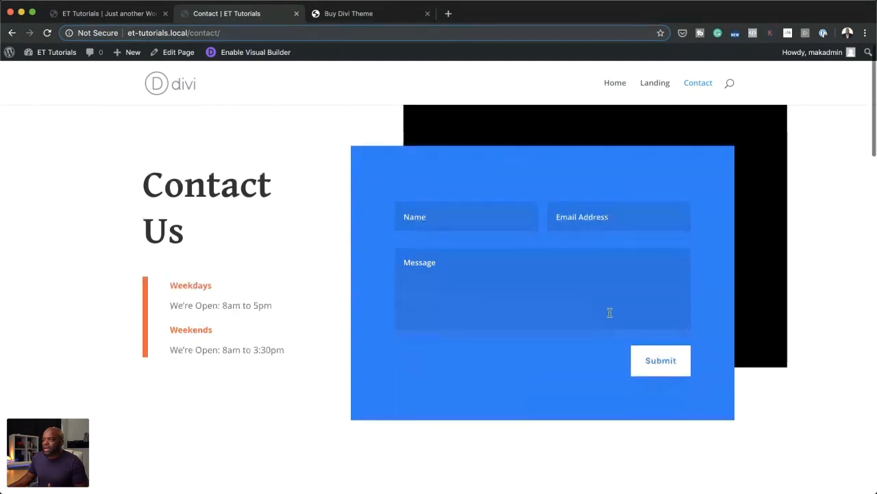
scroll(609, 311, down, 10)
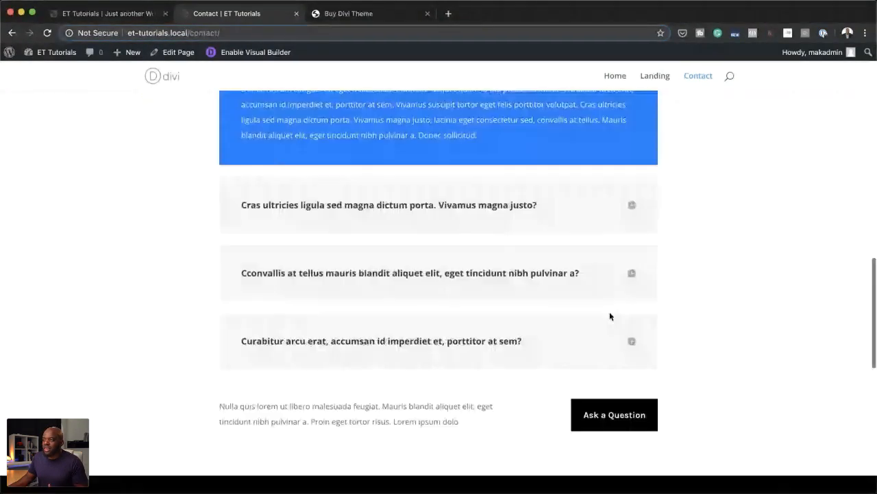
scroll(611, 316, down, 5)
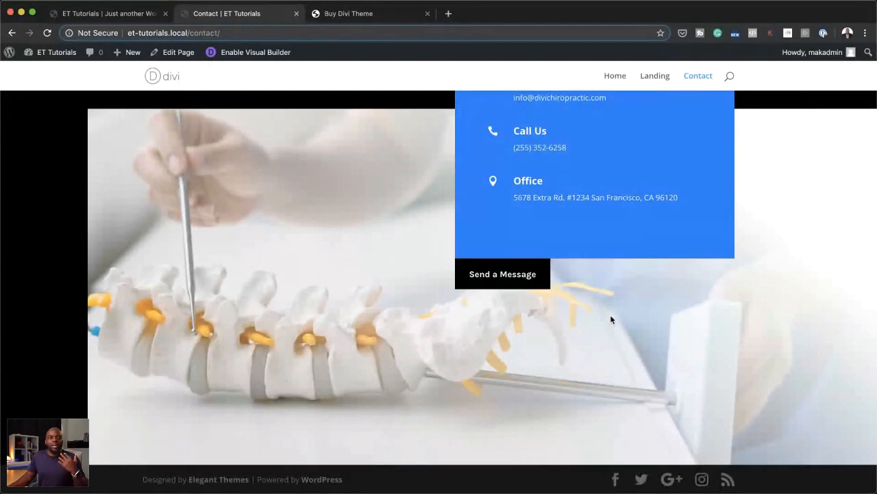
scroll(611, 318, up, 15)
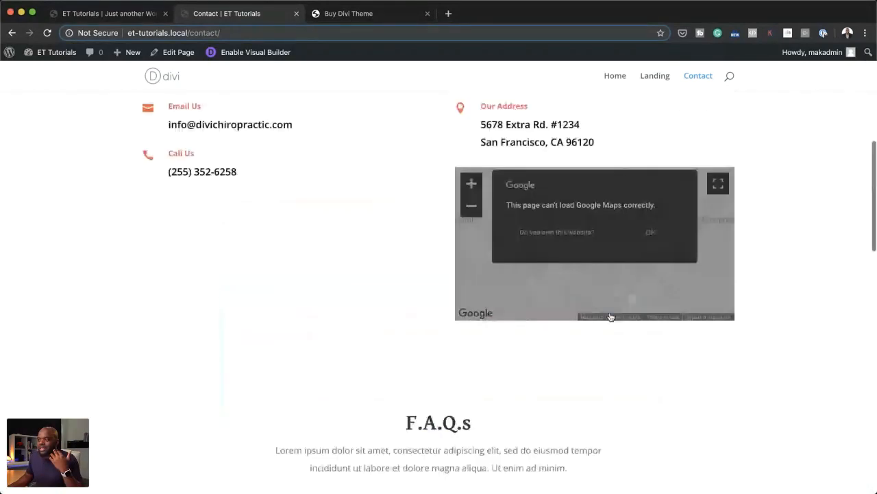
scroll(610, 316, up, 3)
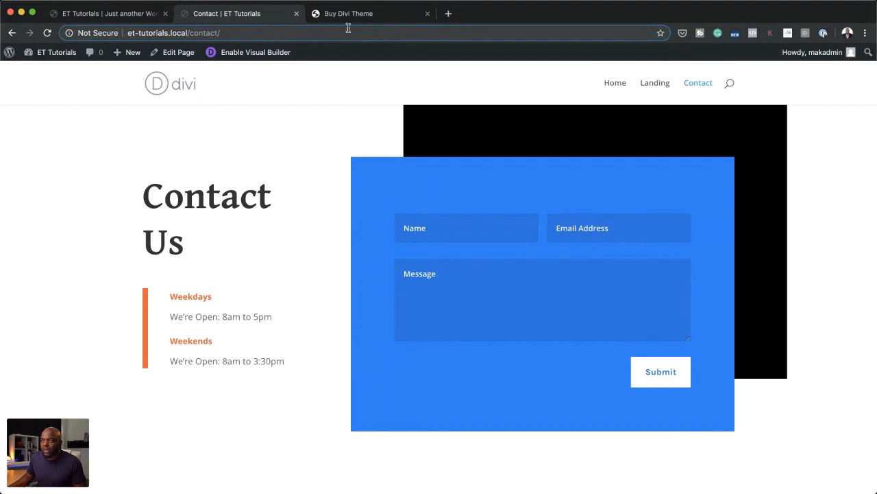
click(271, 53)
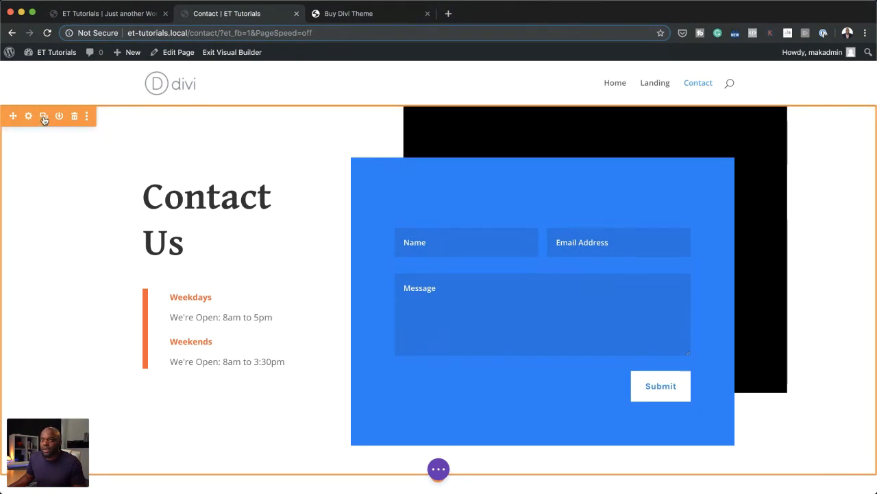
Step: Insert a regular section with an empty row of two equal columns between the hero section and the contact details
scroll(413, 347, down, 5)
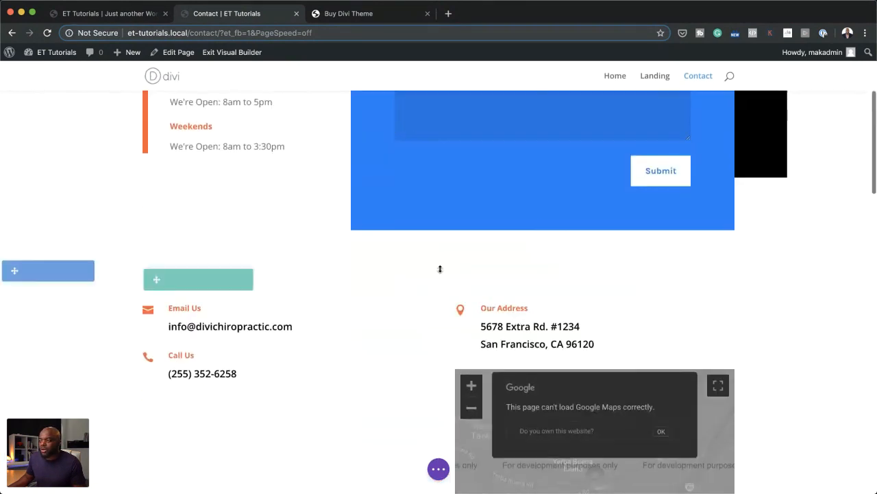
click(438, 258)
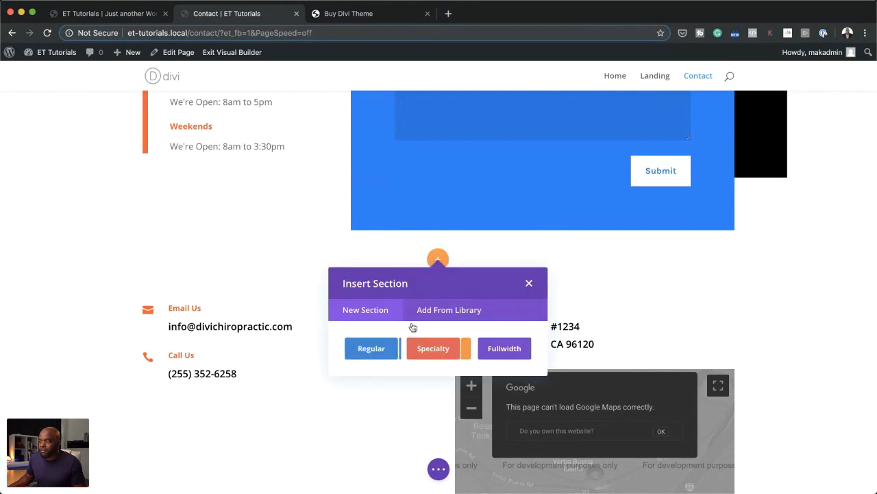
click(373, 349)
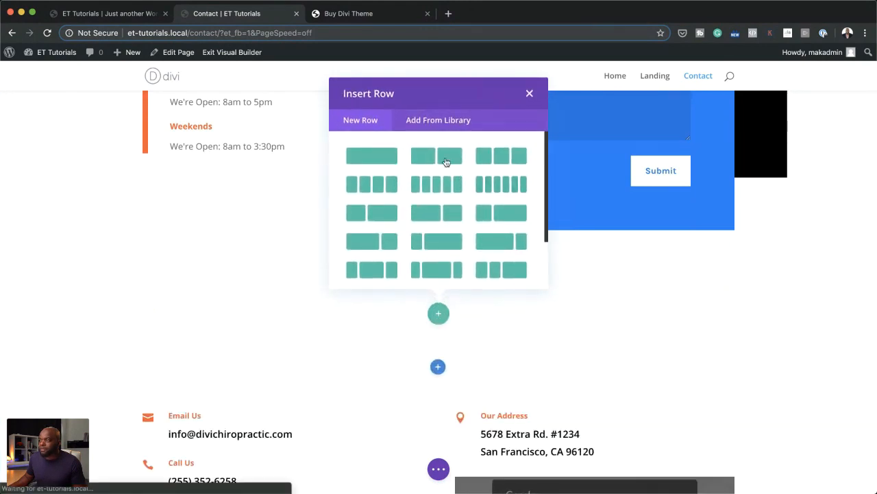
click(446, 161)
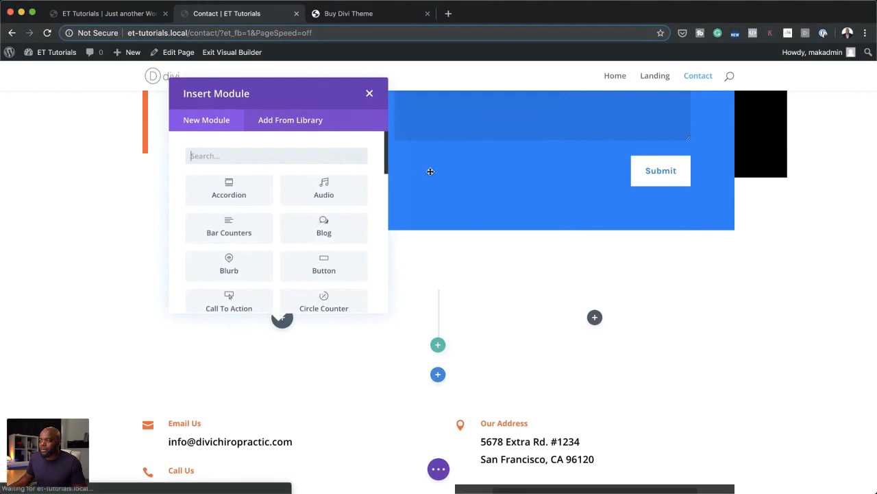
click(369, 94)
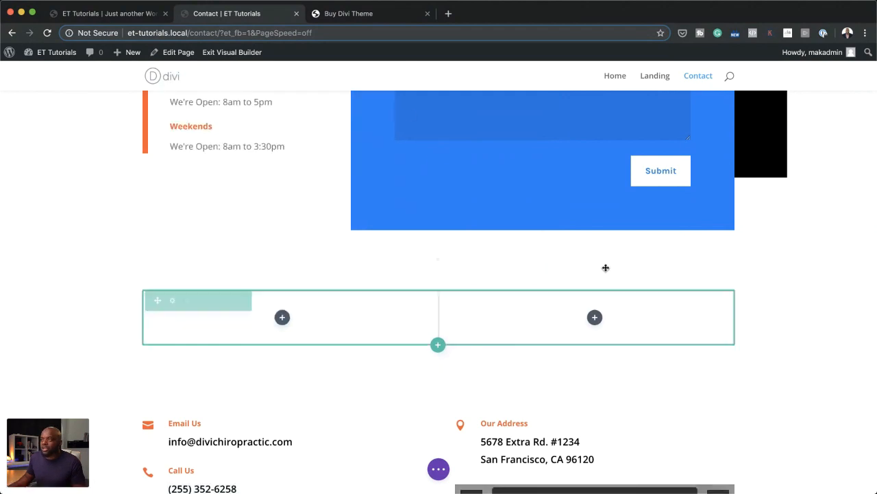
Step: Duplicate the hero's contact form and move the copy into the right column of the new row
scroll(605, 267, up, 5)
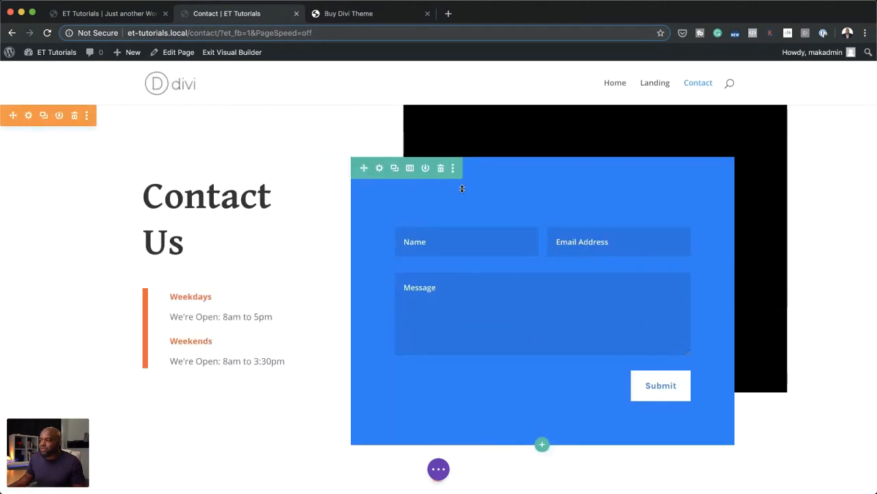
scroll(465, 425, down, 5)
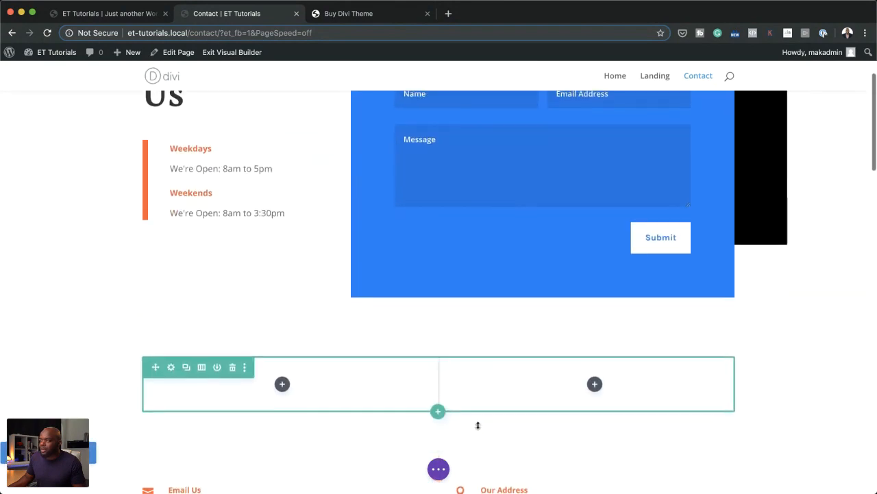
scroll(489, 180, up, 4)
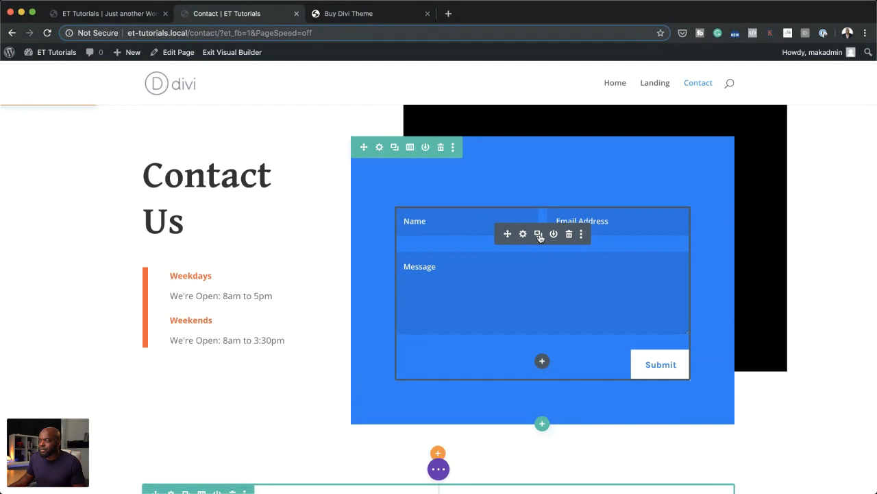
click(539, 235)
scroll(540, 235, down, 9)
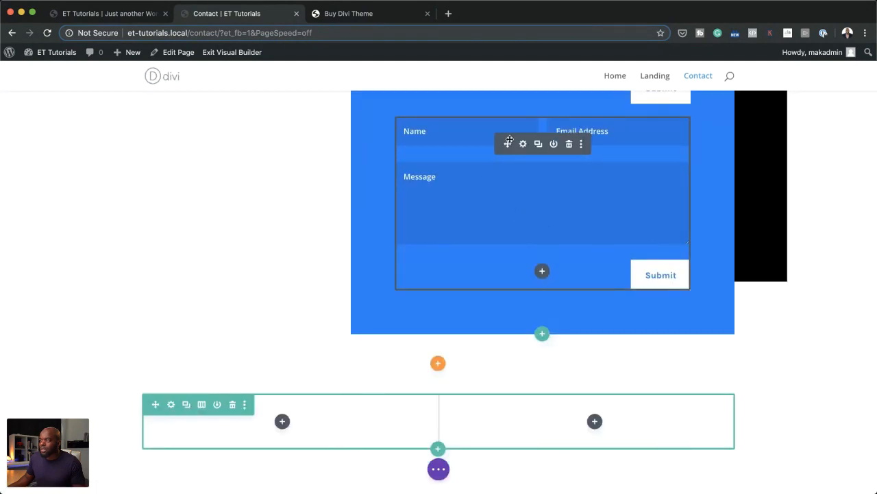
drag(508, 150, 576, 250)
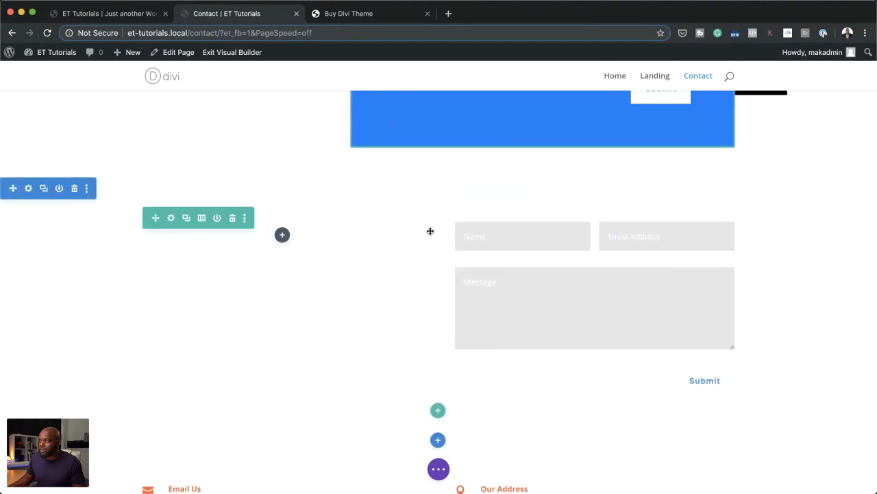
Step: Duplicate the Weekdays/Weekends opening hours text and move the copy into the left column of the new row
scroll(308, 260, up, 3)
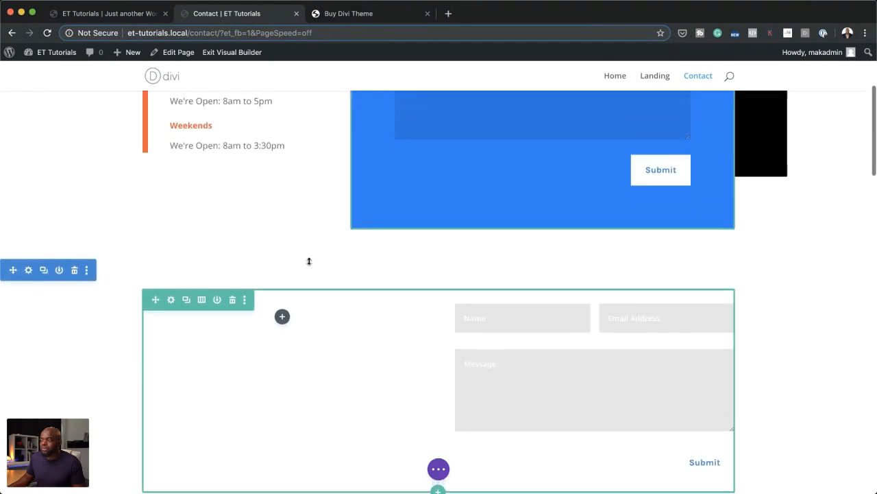
scroll(309, 260, up, 3)
mouse_move(288, 243)
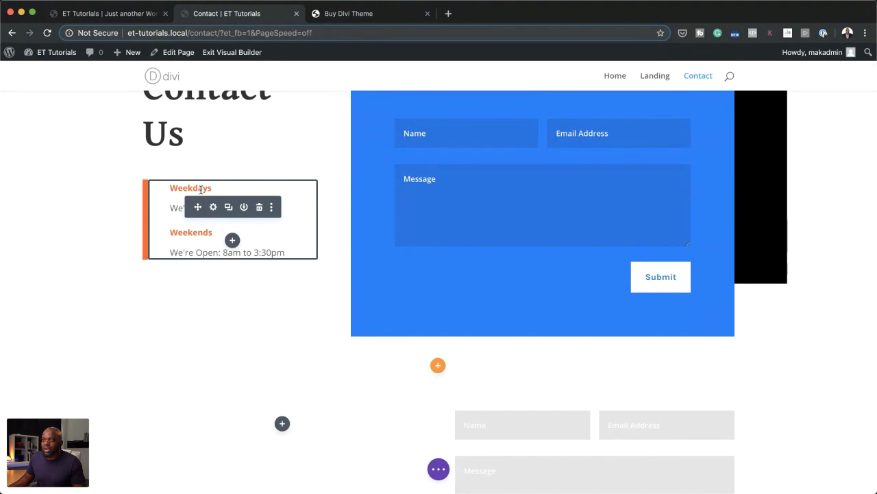
click(229, 207)
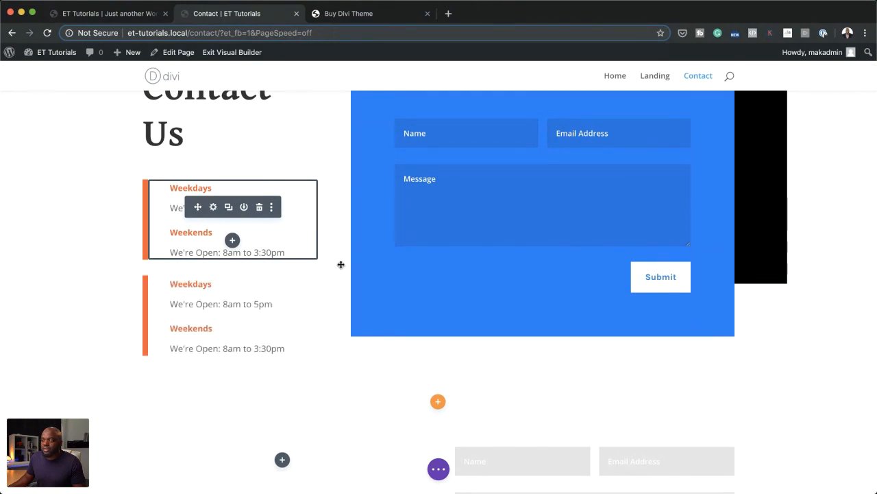
scroll(340, 263, down, 5)
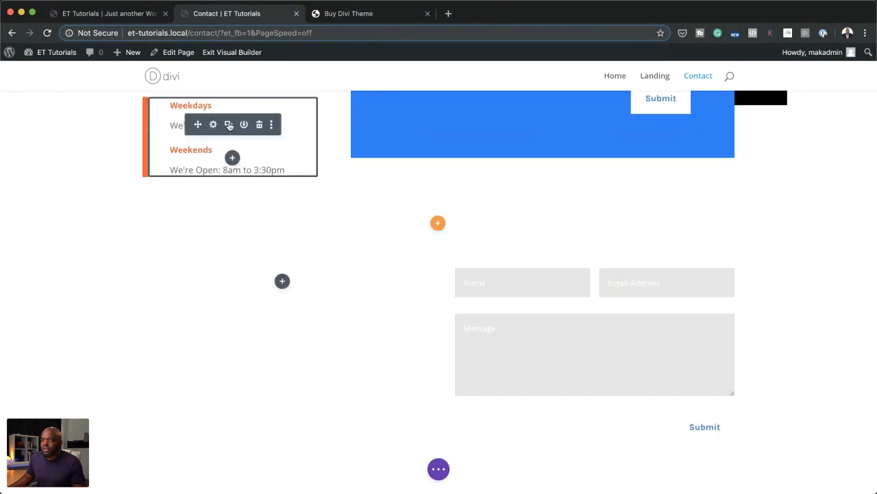
drag(198, 123, 296, 250)
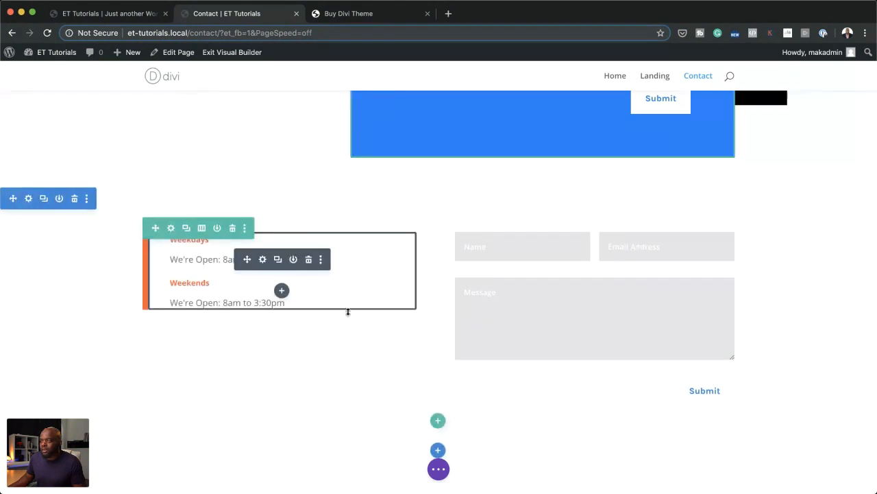
Step: Give the copied contact form in the new row a blue background colour, #2b86db
scroll(407, 343, up, 1)
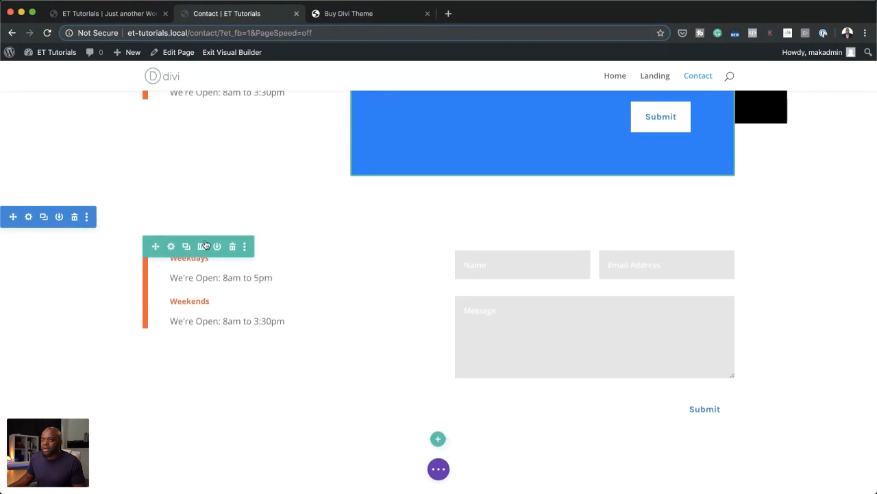
mouse_move(583, 277)
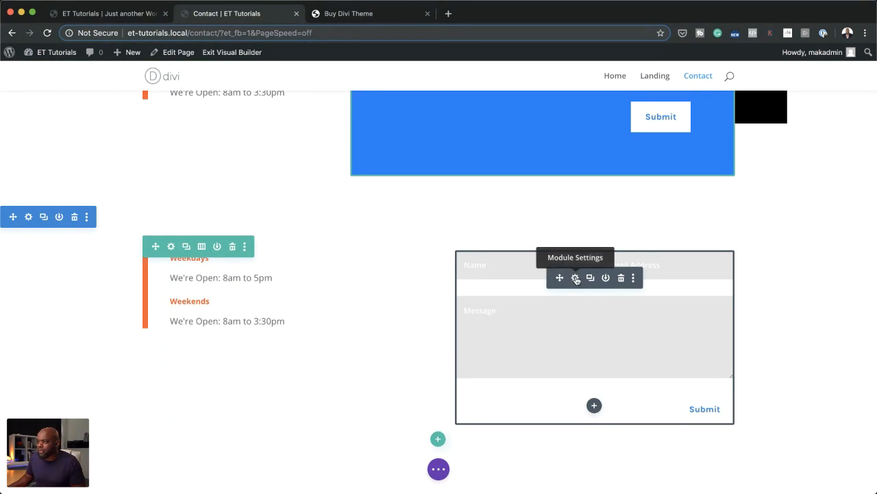
click(576, 277)
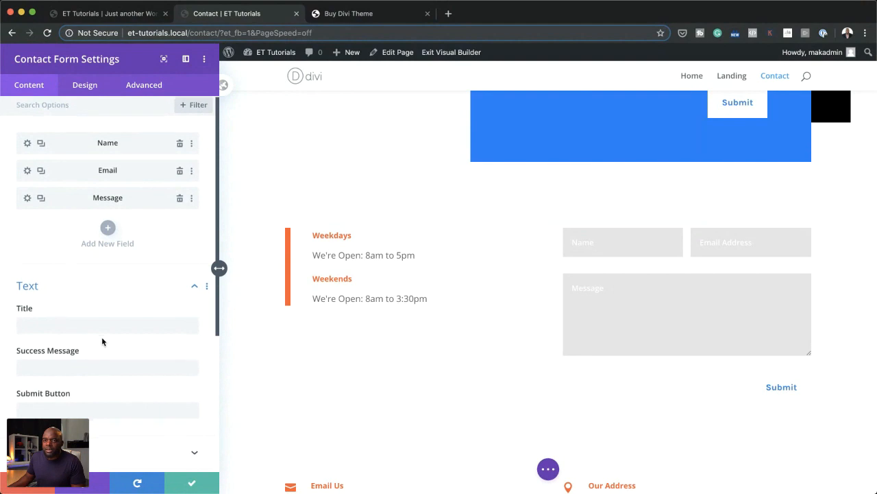
scroll(103, 340, down, 5)
click(79, 405)
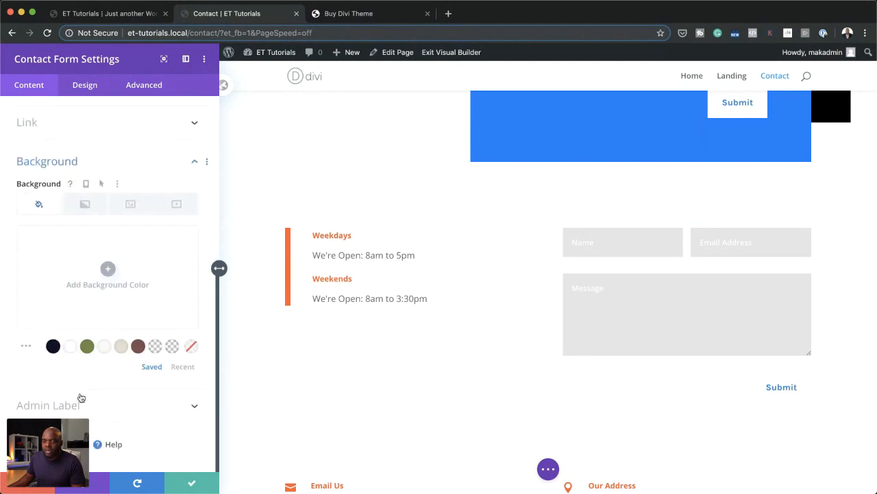
click(53, 347)
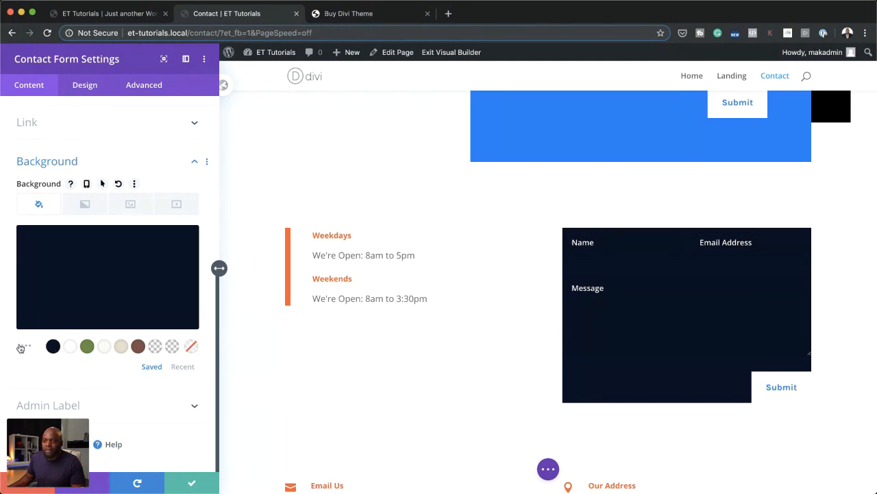
click(83, 267)
drag(135, 283, 125, 242)
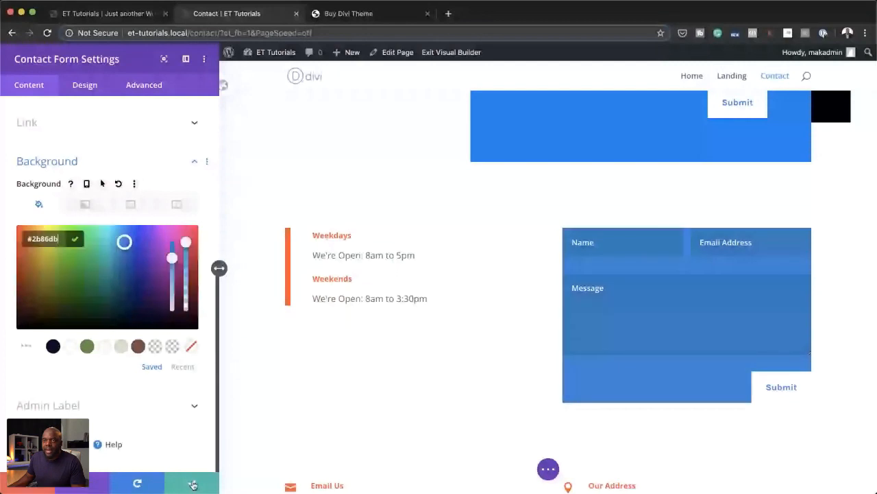
Step: Set the copied contact form's padding to 20px on all four sides and save its settings
click(84, 84)
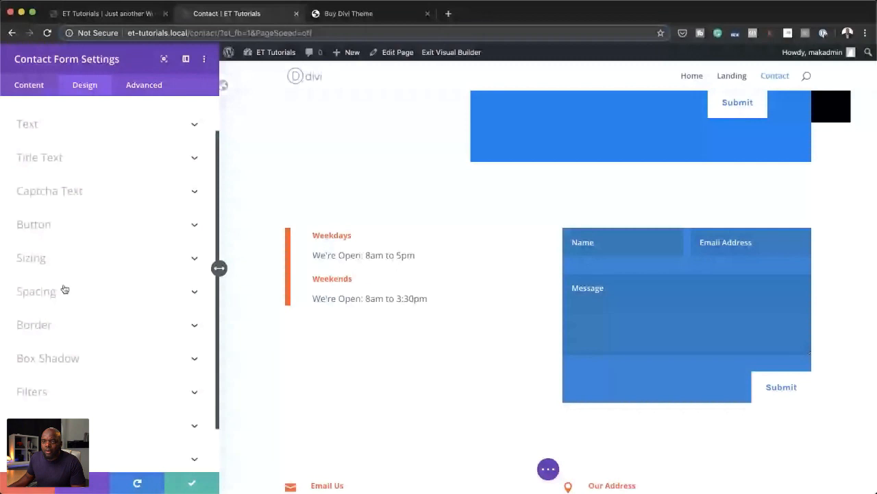
scroll(65, 289, down, 2)
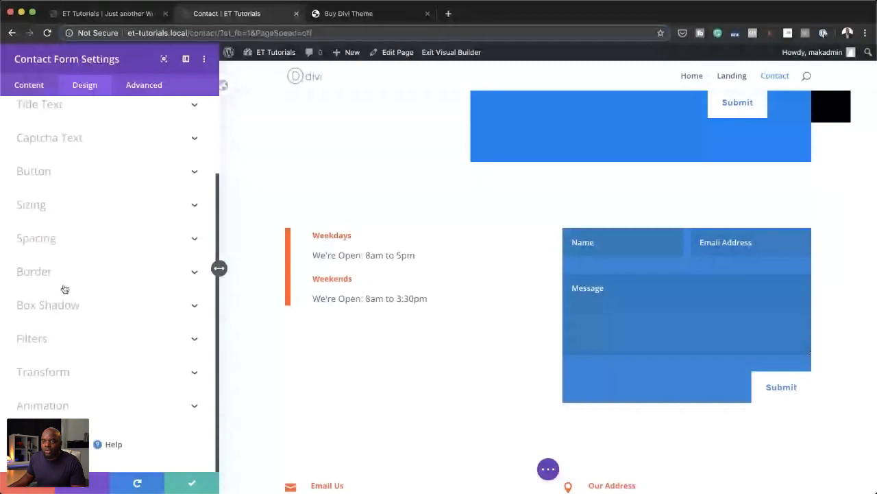
click(51, 238)
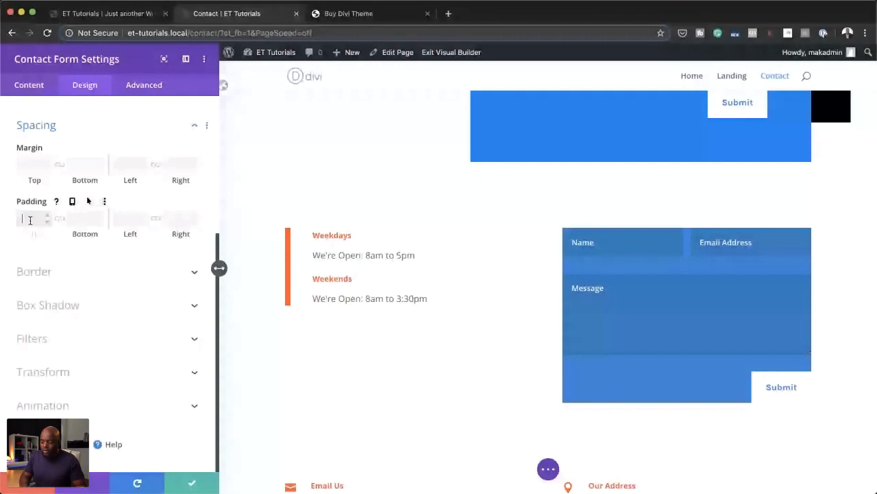
text(20px)
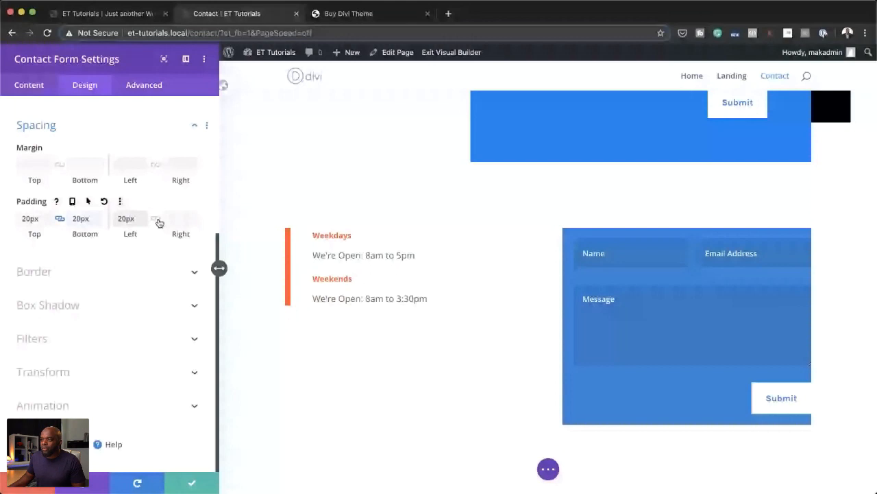
click(157, 219)
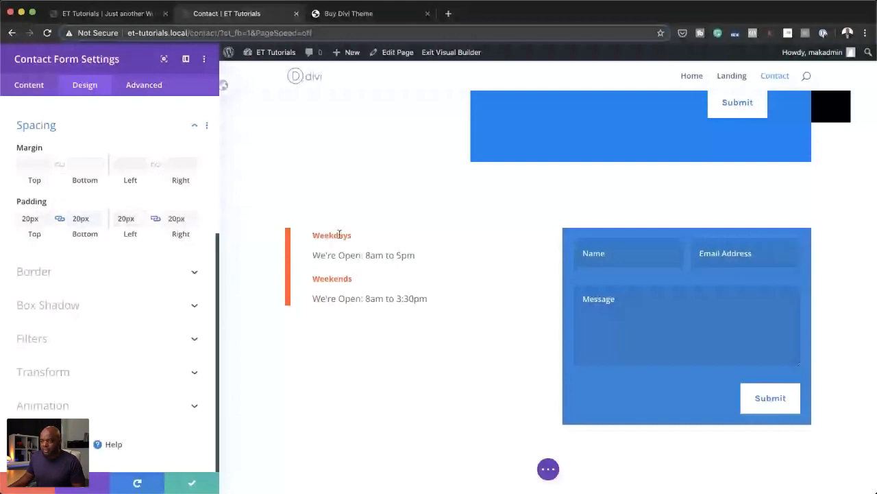
click(194, 486)
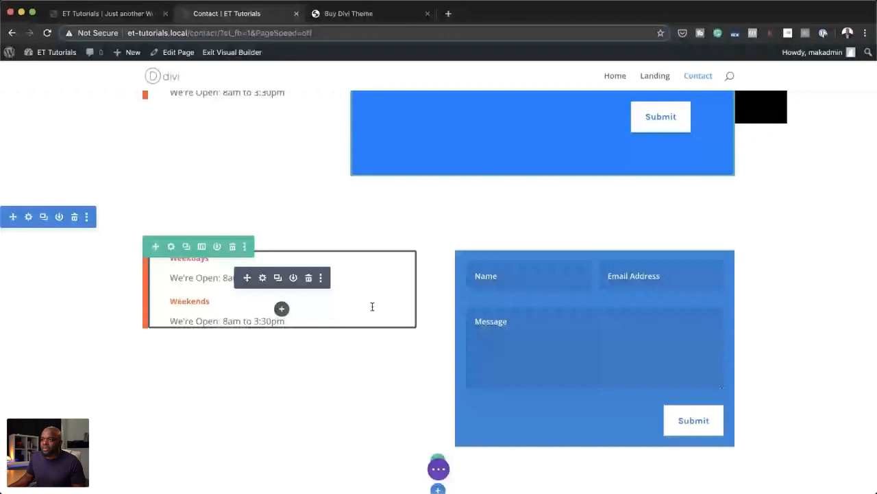
Step: Duplicate the hero's Contact Us heading and move the copy above the opening hours in the new row's left column
scroll(384, 313, up, 1)
scroll(399, 321, up, 5)
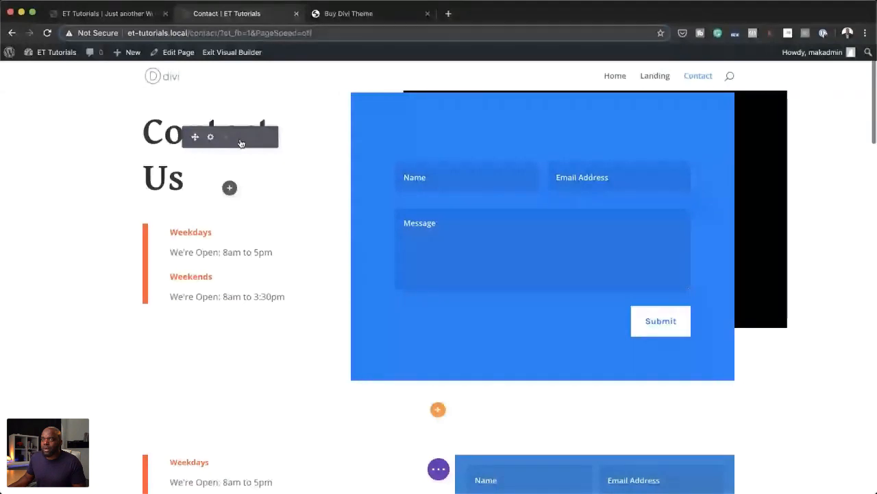
click(226, 137)
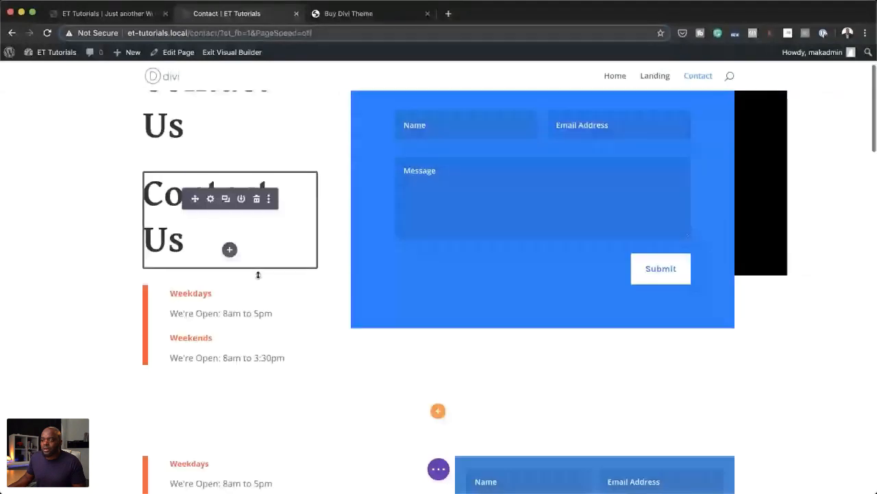
drag(258, 273, 203, 406)
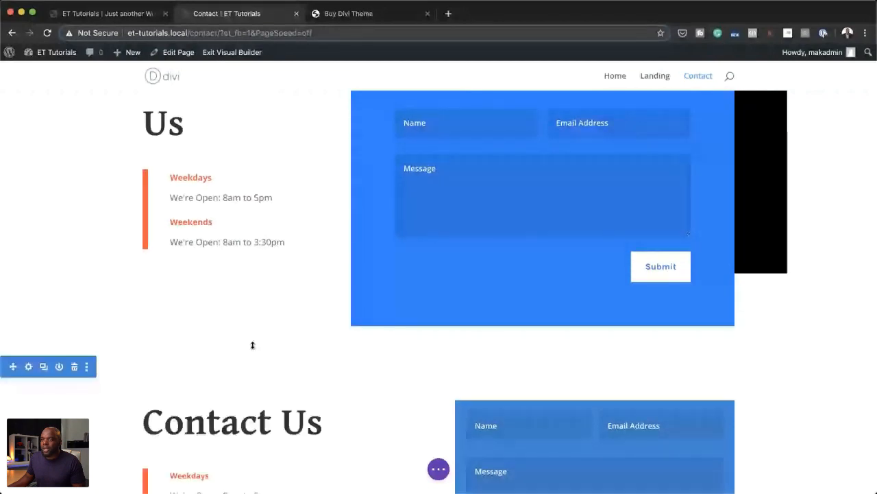
scroll(253, 344, down, 4)
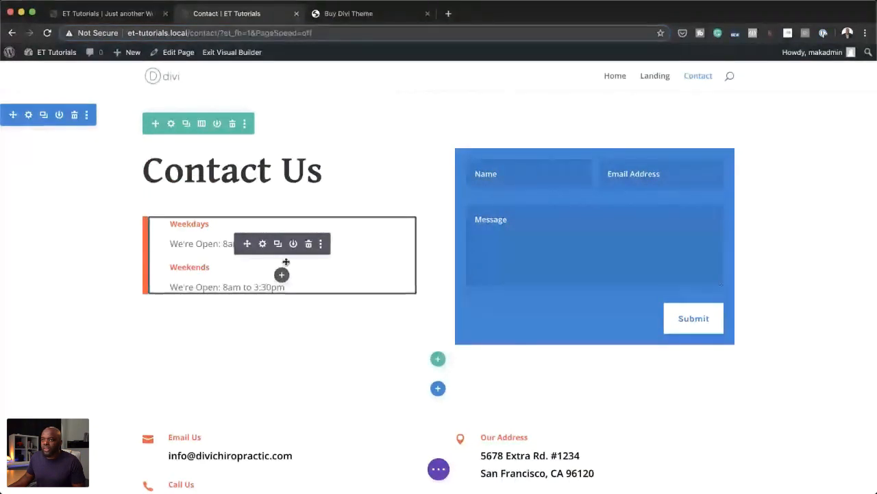
Step: Disable the original hero section on phone and tablet and save its section settings
scroll(323, 309, up, 4)
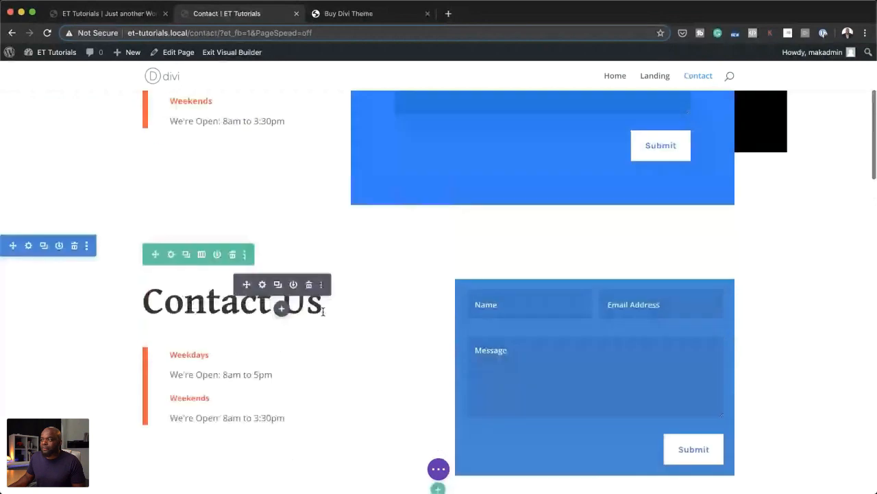
scroll(323, 312, up, 1)
scroll(323, 314, up, 6)
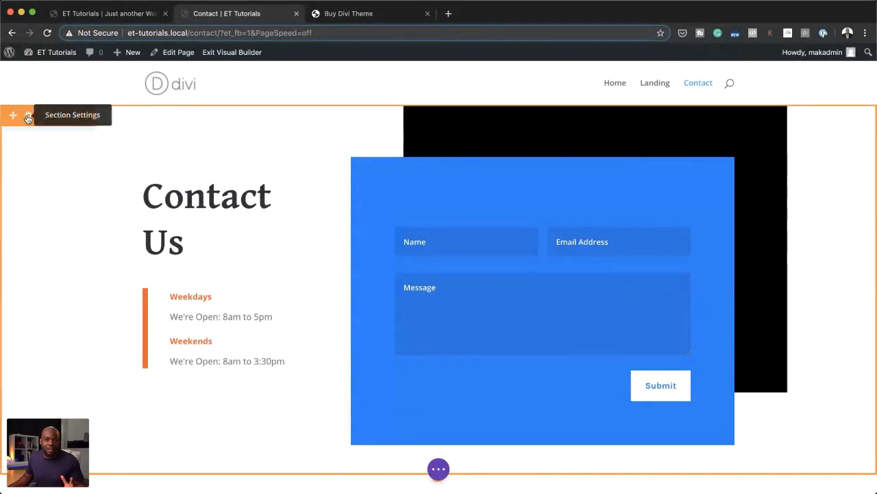
click(29, 118)
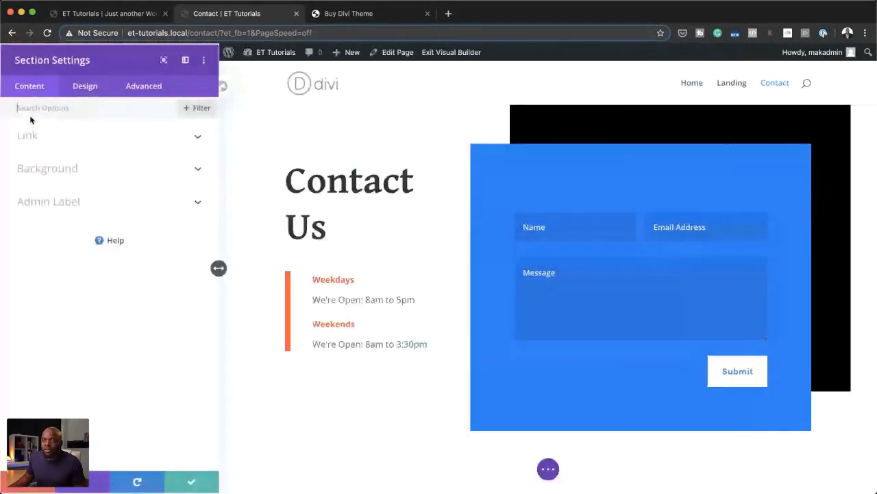
click(146, 85)
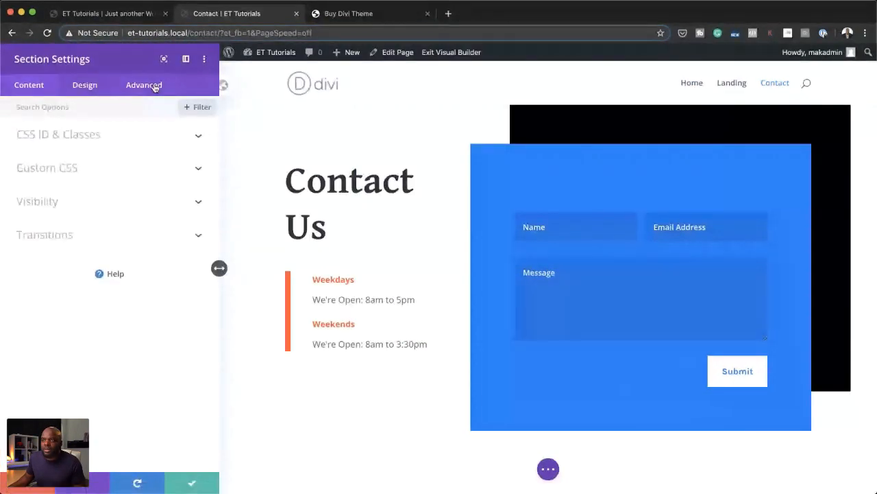
click(50, 207)
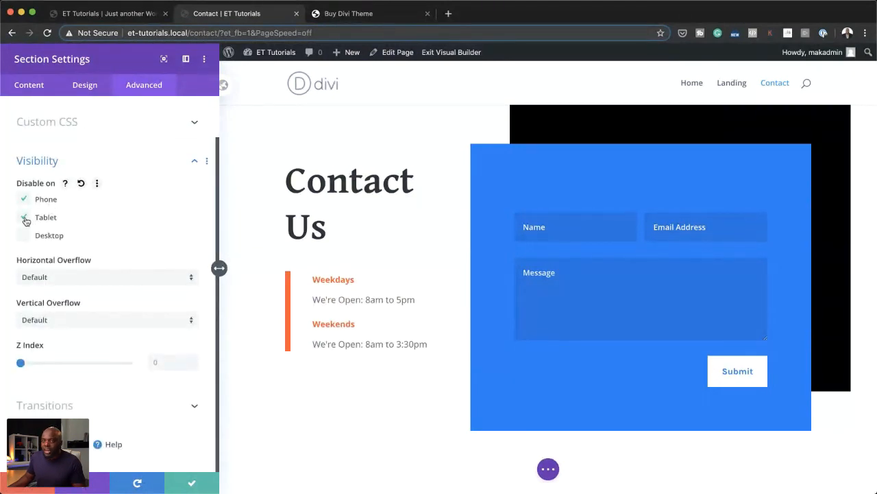
click(194, 484)
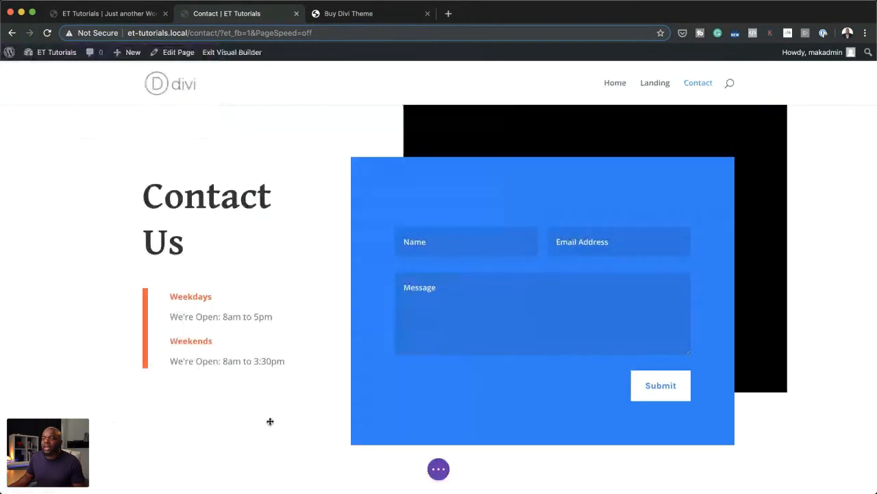
Step: Disable the new two-column Contact Us section on desktop and save its section settings
scroll(270, 419, down, 5)
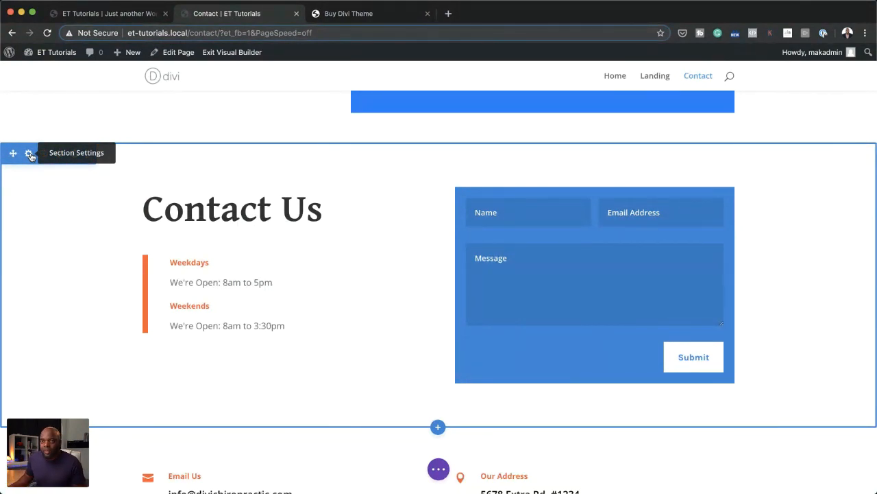
click(30, 155)
click(142, 84)
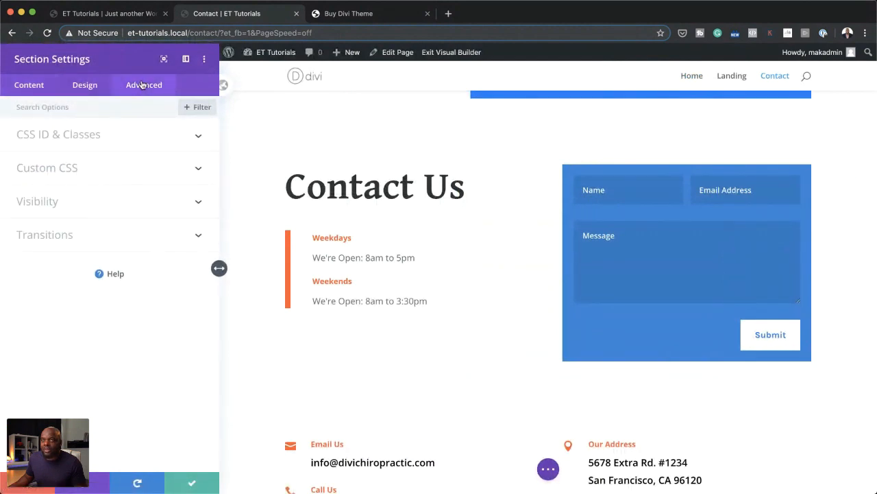
click(47, 208)
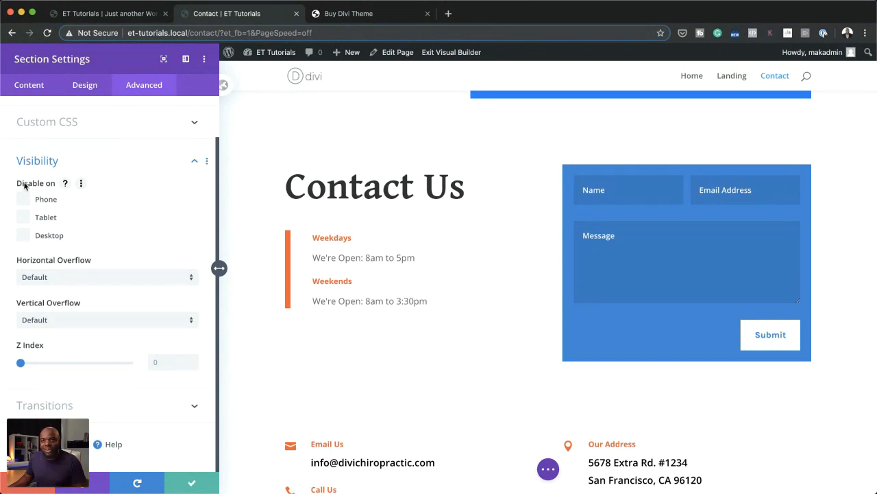
click(25, 237)
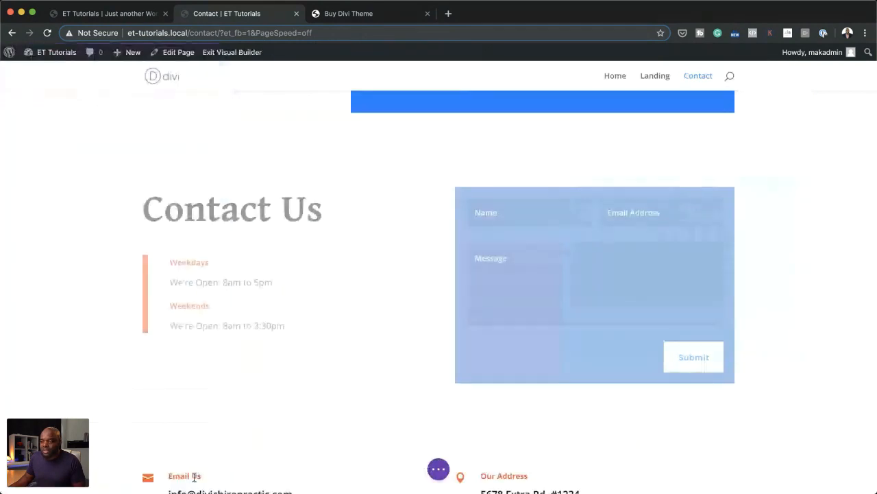
click(198, 482)
Step: Disable the section with the contact details and Google map on phone and tablet, and save its settings
scroll(300, 328, down, 5)
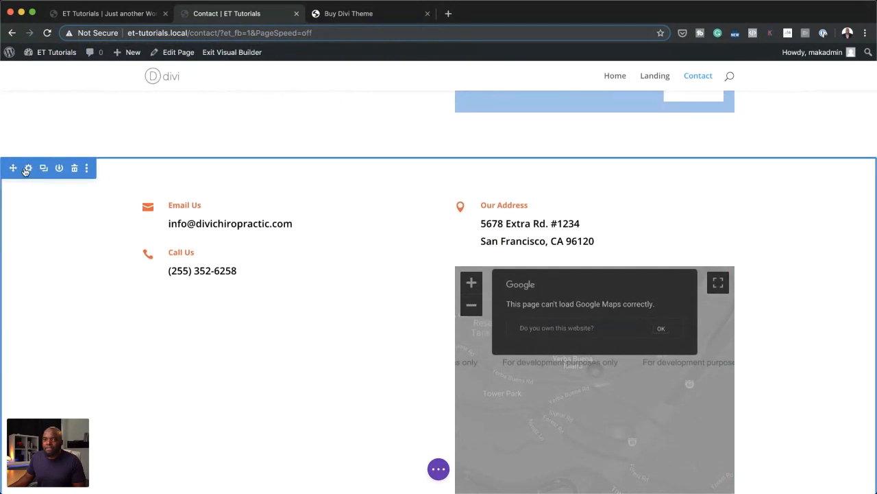
click(29, 168)
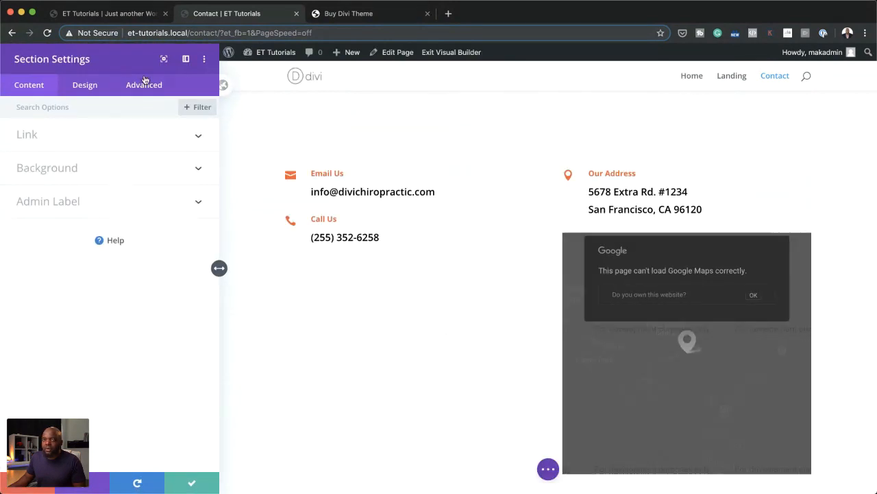
click(147, 88)
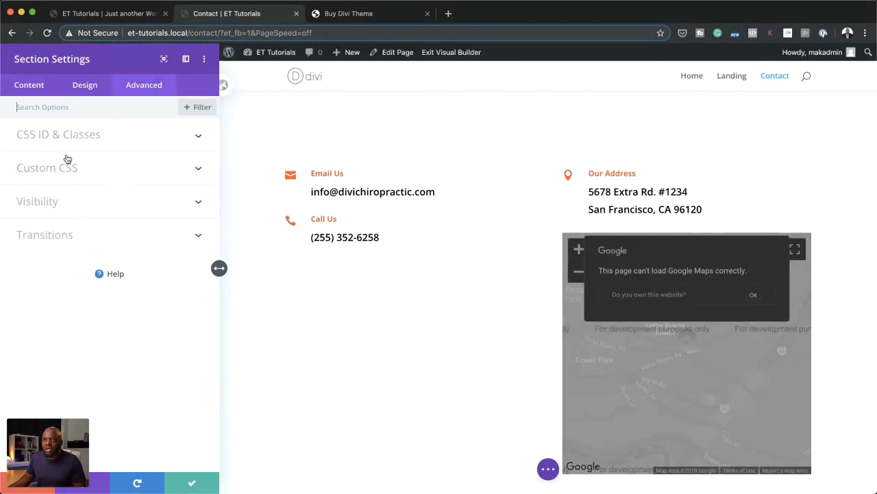
click(53, 202)
click(28, 201)
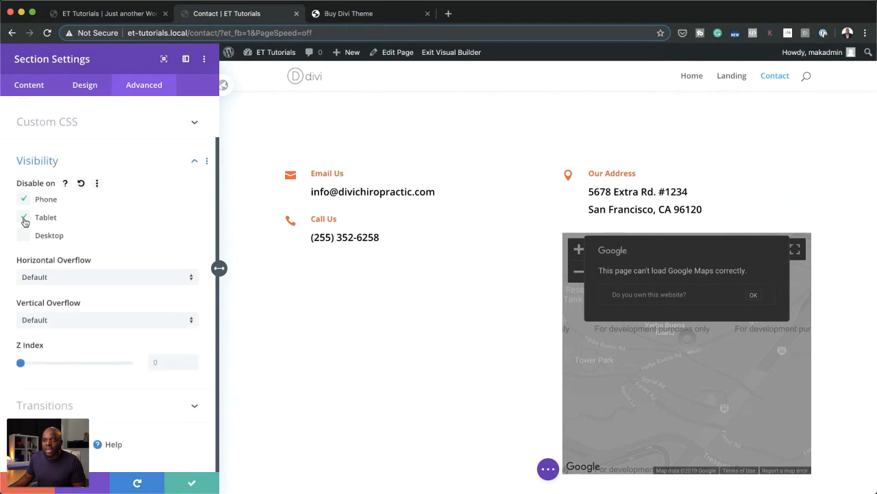
click(206, 483)
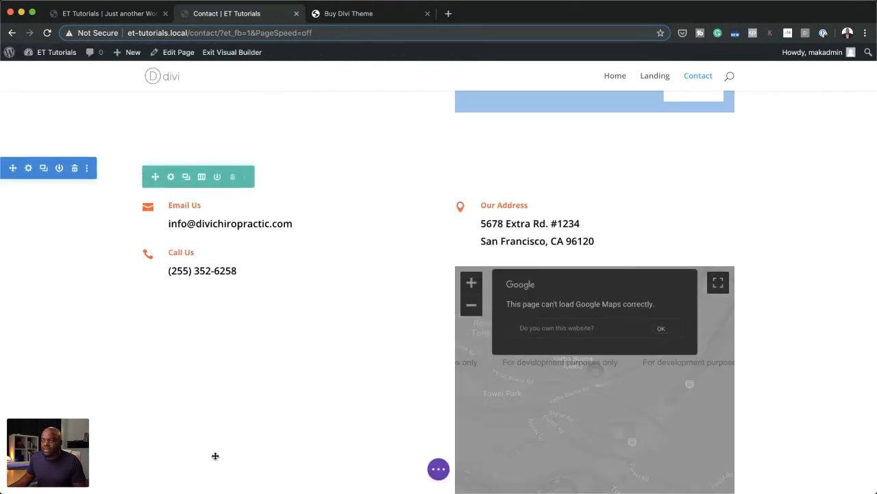
Step: Disable the F.A.Q.s section on phone and tablet and save its section settings
scroll(215, 454, down, 6)
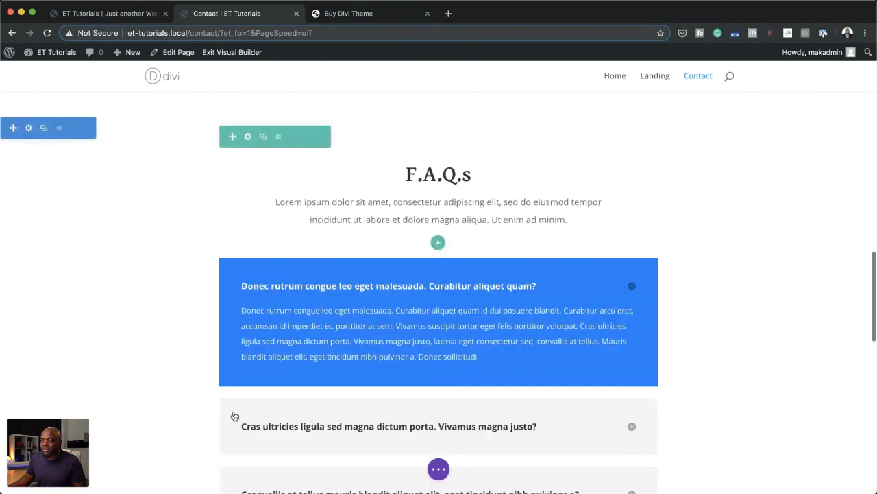
click(28, 128)
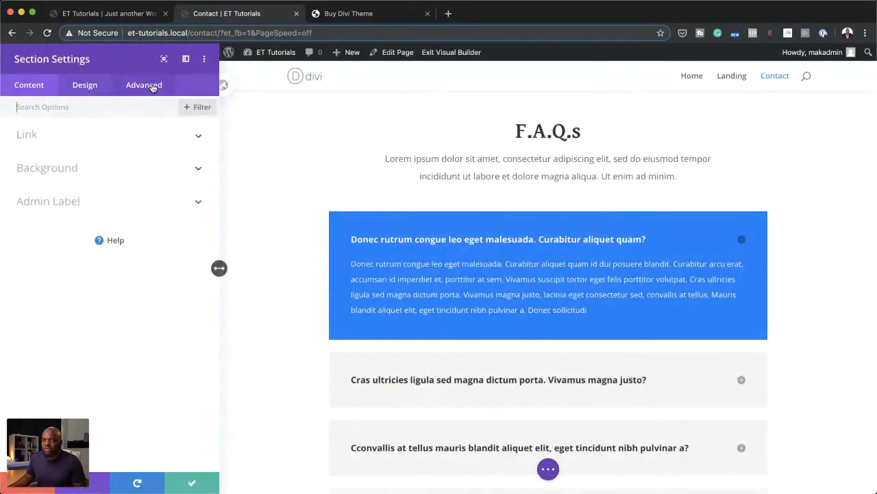
click(150, 86)
click(22, 199)
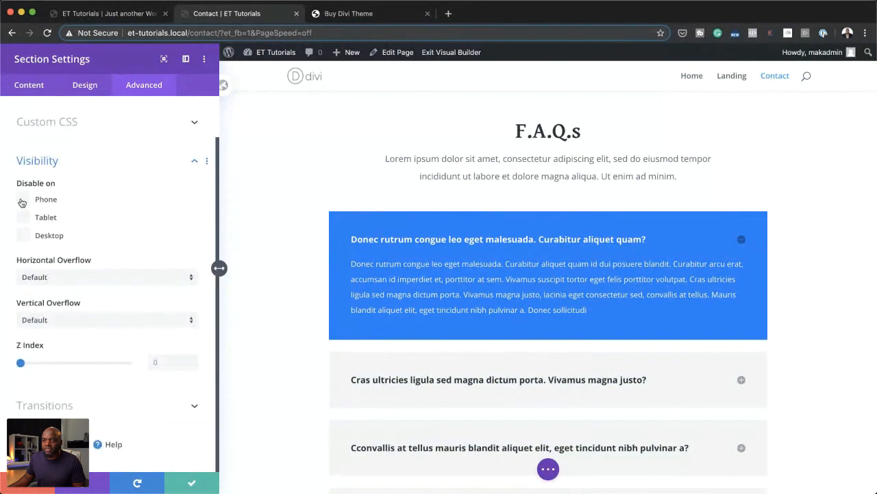
click(24, 217)
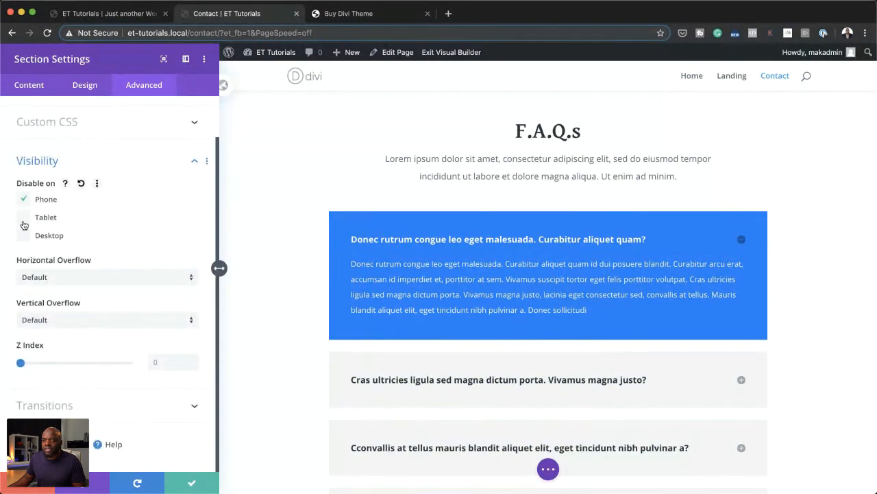
click(191, 483)
Step: Disable the black Contact Us section with the spine image on phone and tablet, and save its settings
scroll(240, 441, down, 10)
scroll(241, 442, down, 3)
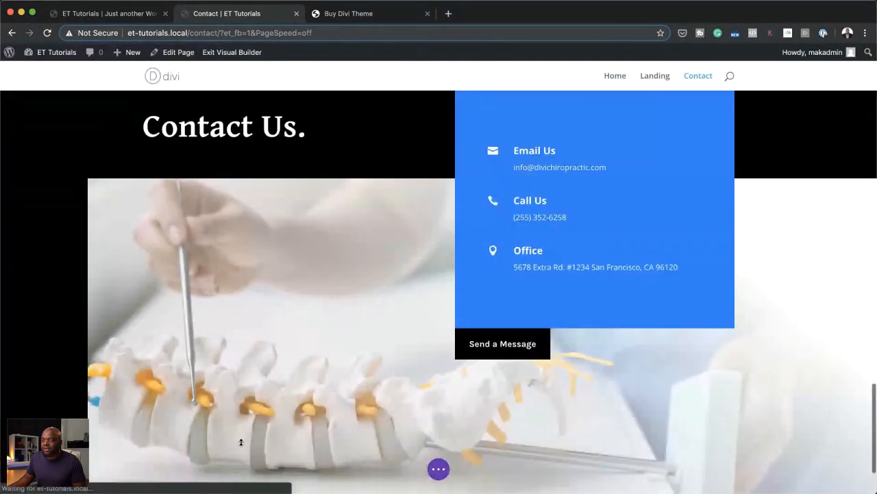
scroll(210, 369, up, 1)
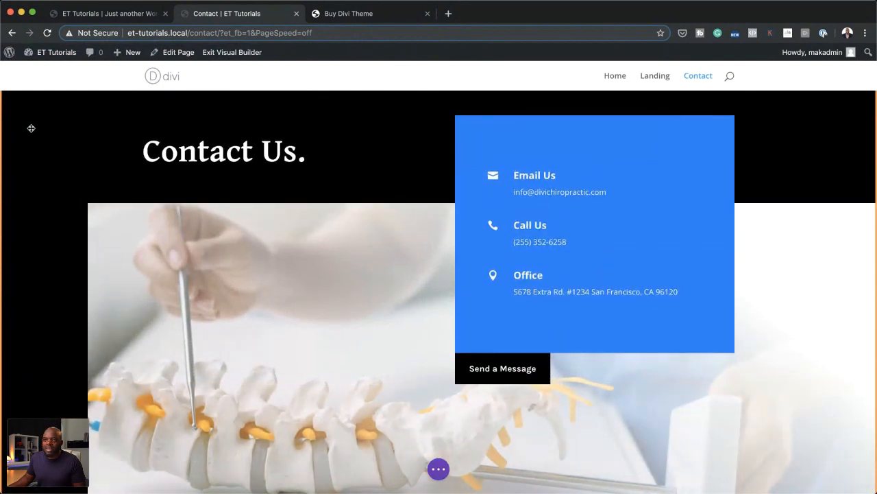
scroll(54, 212, up, 2)
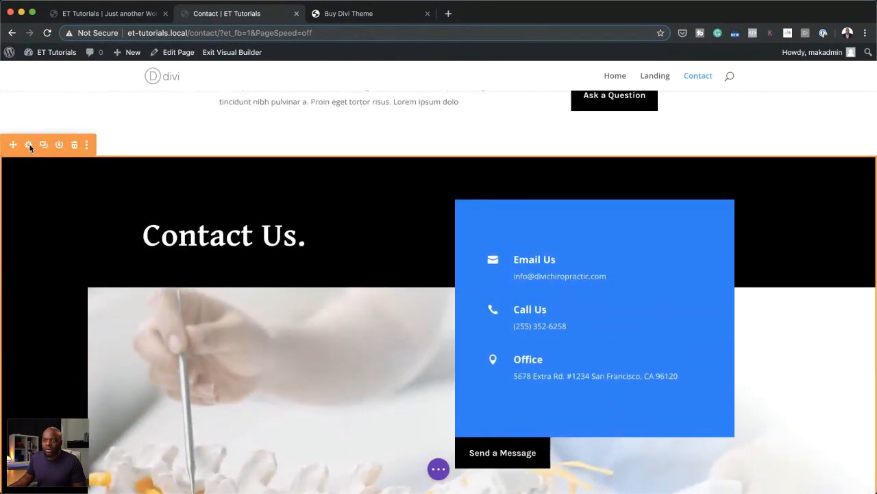
click(28, 146)
click(152, 85)
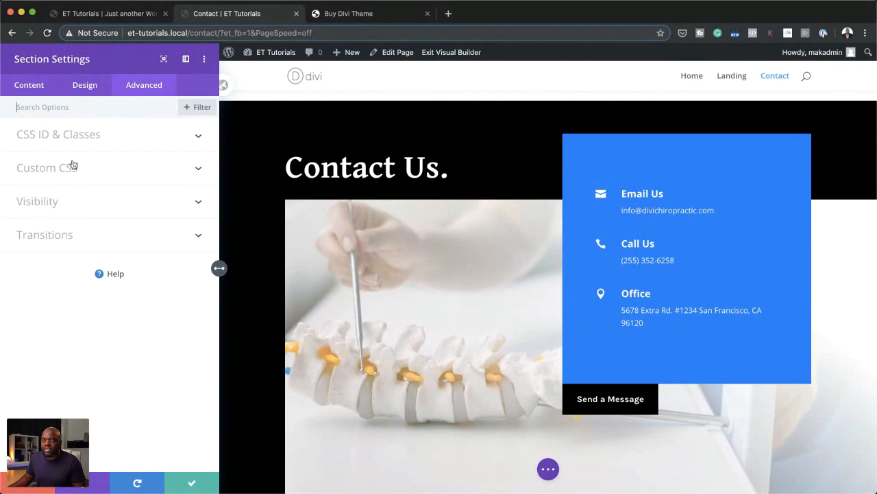
click(51, 202)
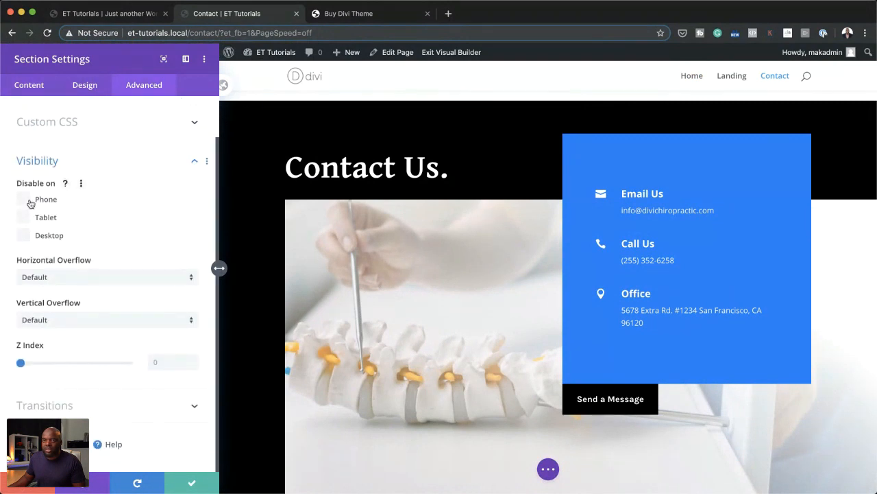
click(24, 200)
click(24, 217)
click(203, 476)
Step: Save the Contact page and exit the Visual Builder to the live page
scroll(274, 414, down, 3)
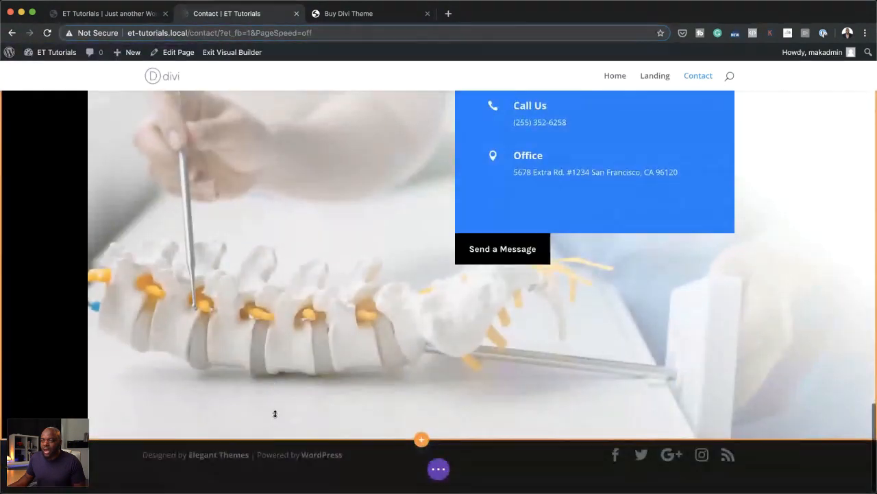
scroll(274, 413, down, 10)
scroll(274, 414, up, 5)
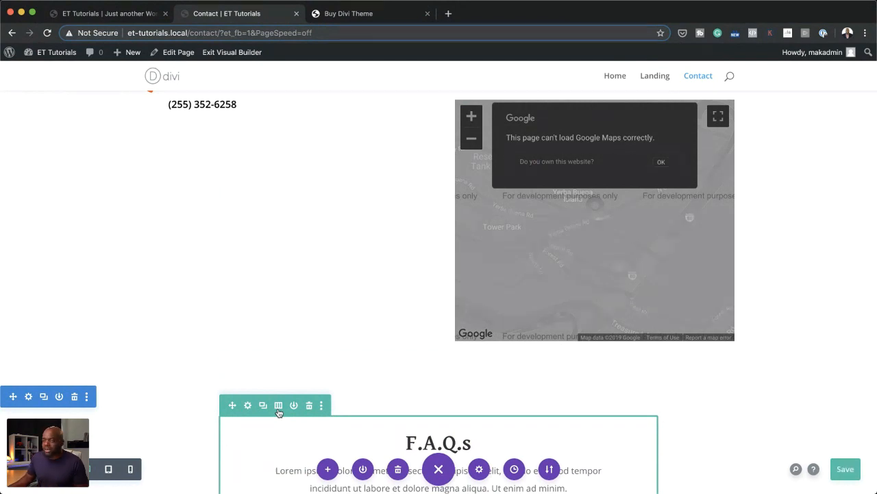
scroll(257, 194, up, 1)
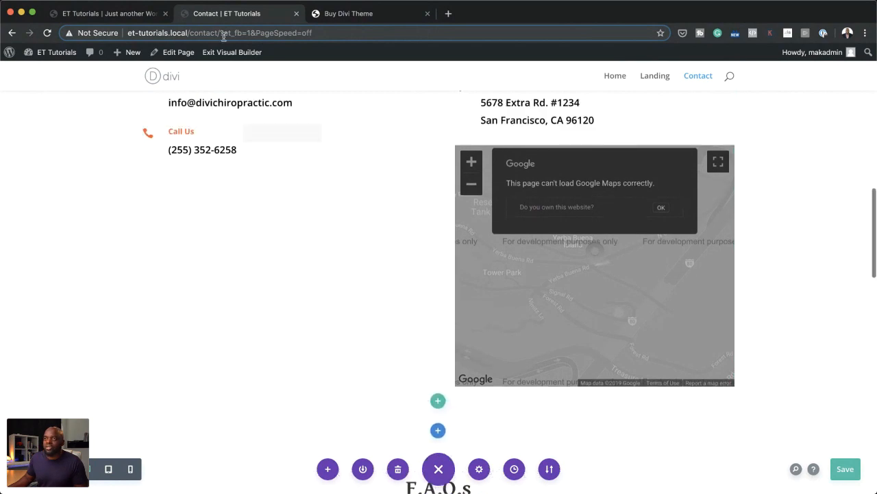
click(232, 53)
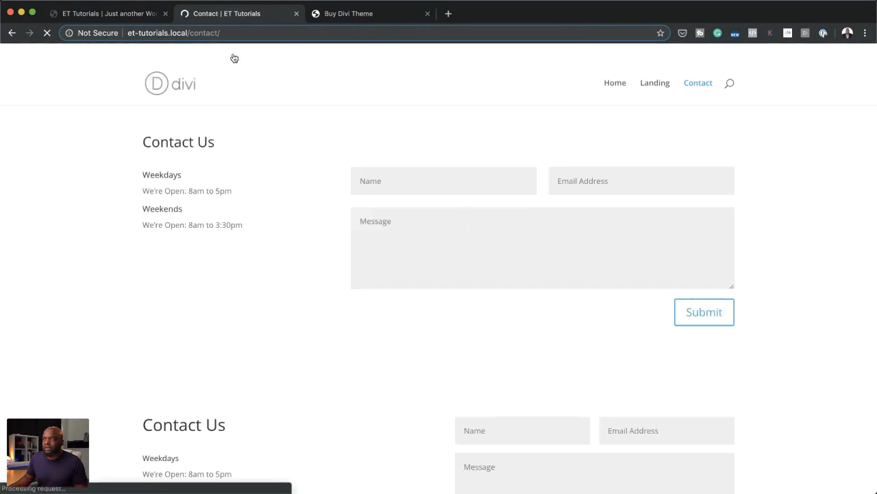
Step: Check the live Contact page and inspect its hero section with the browser's developer tools
scroll(275, 225, down, 1)
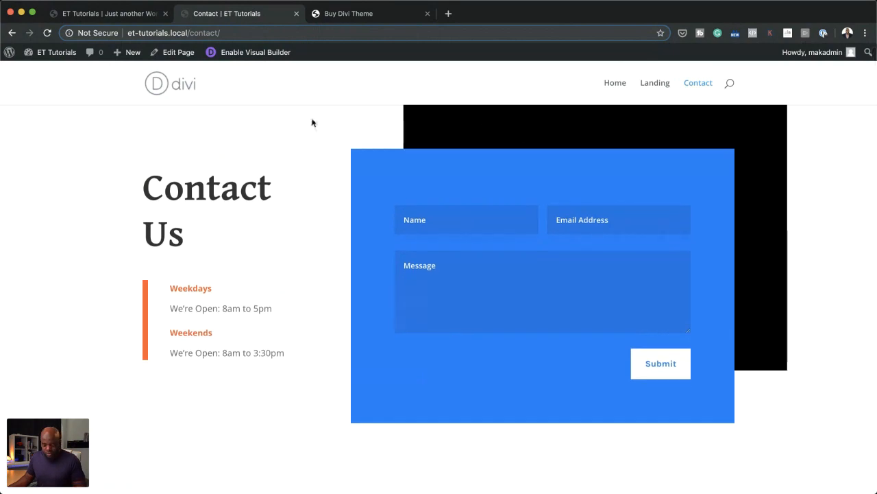
scroll(312, 140, up, 1)
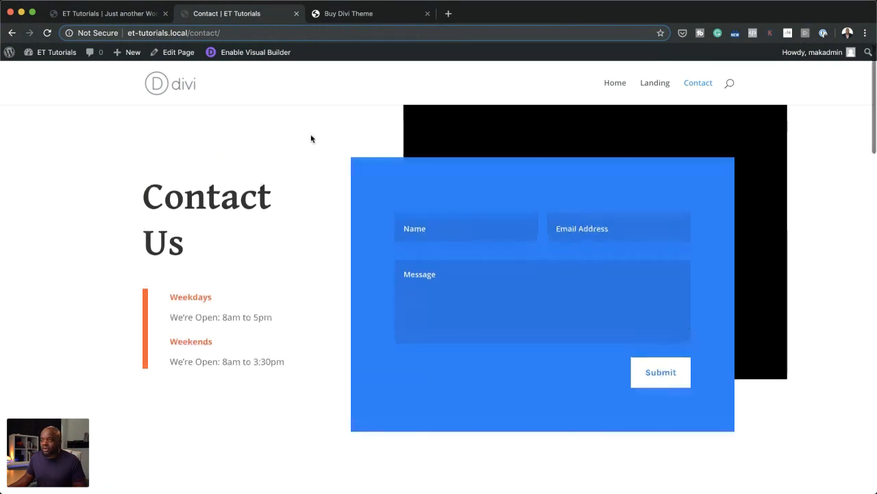
right_click(292, 142)
click(359, 320)
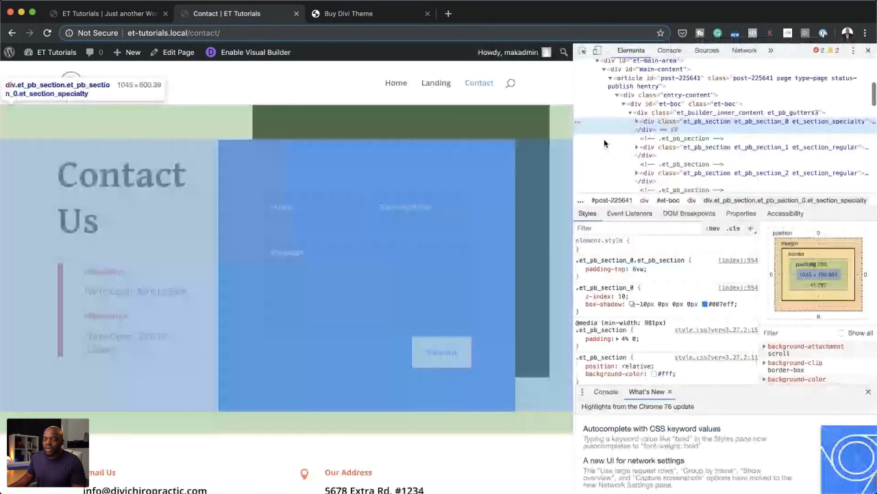
scroll(281, 169, down, 1)
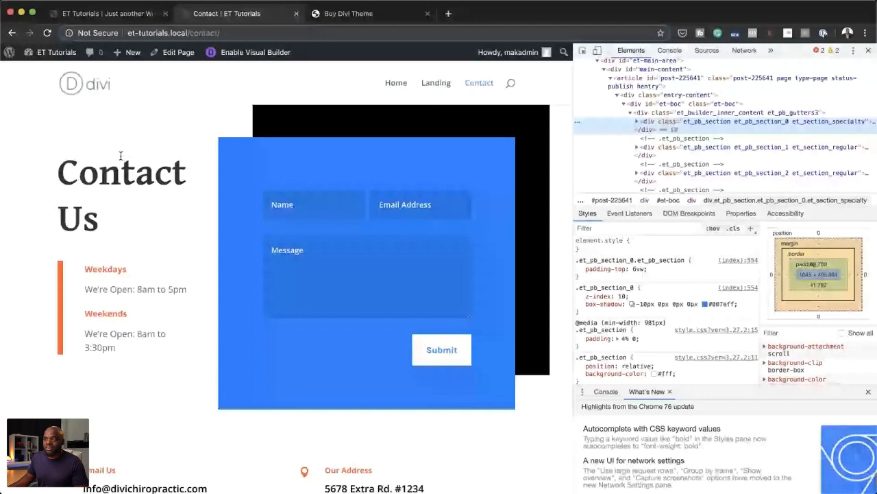
Step: Review the live Contact page at desktop width, and compare it with the responsive view at 400 pixels wide
scroll(120, 156, down, 15)
scroll(120, 156, up, 5)
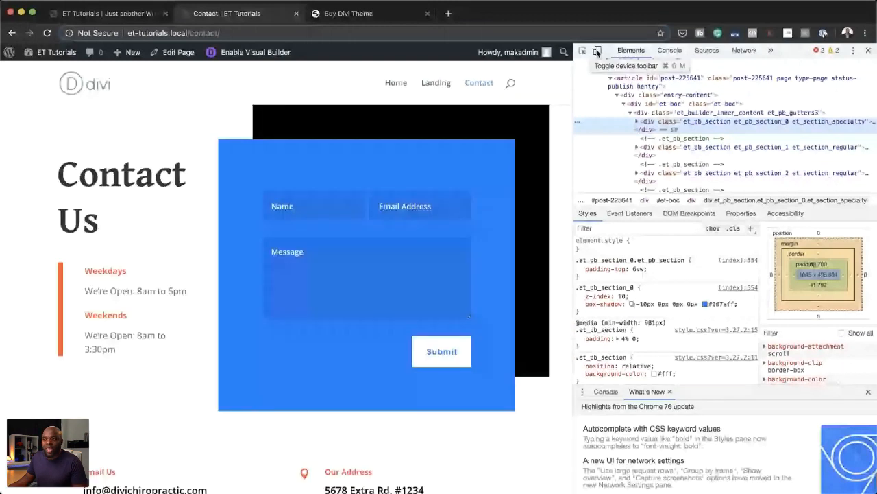
click(597, 52)
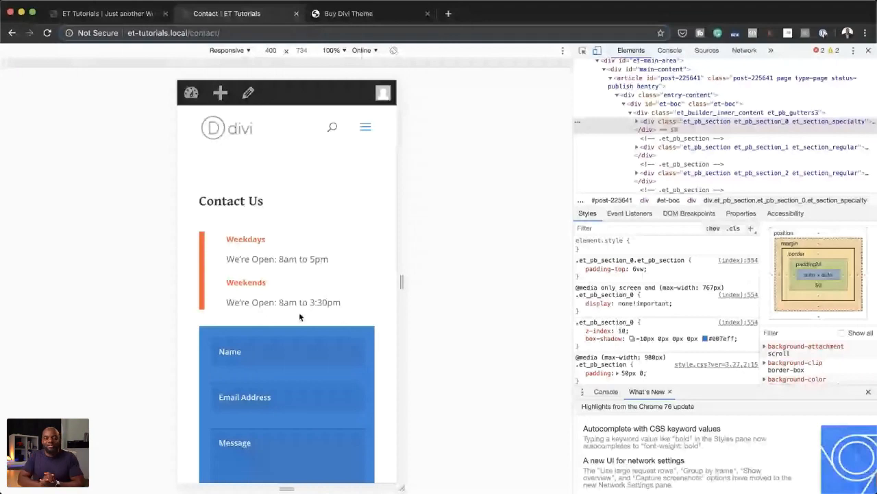
scroll(299, 316, down, 3)
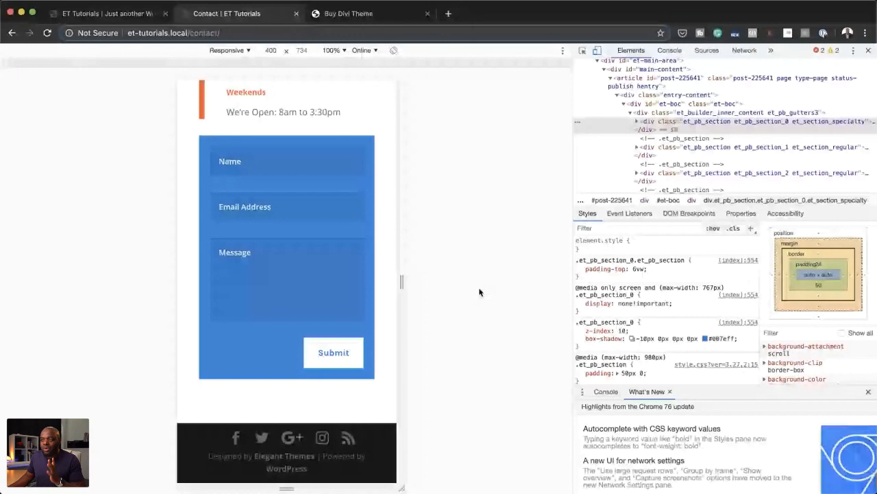
scroll(365, 349, up, 1)
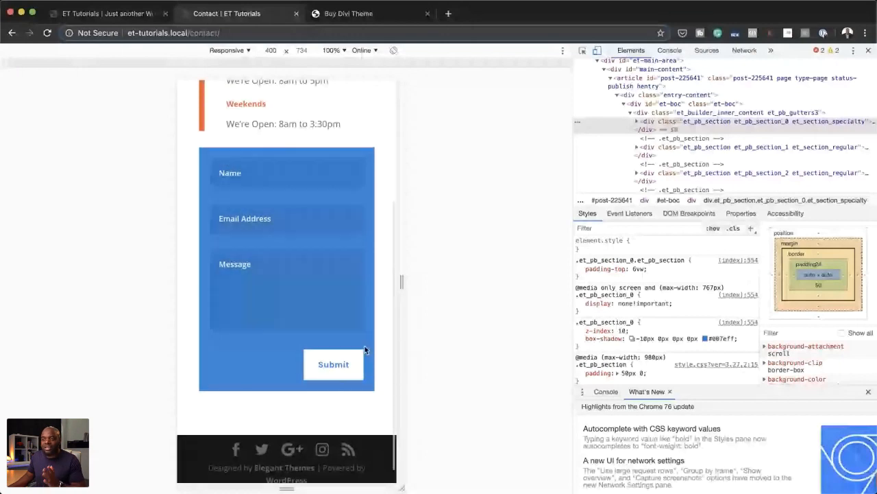
scroll(364, 350, up, 5)
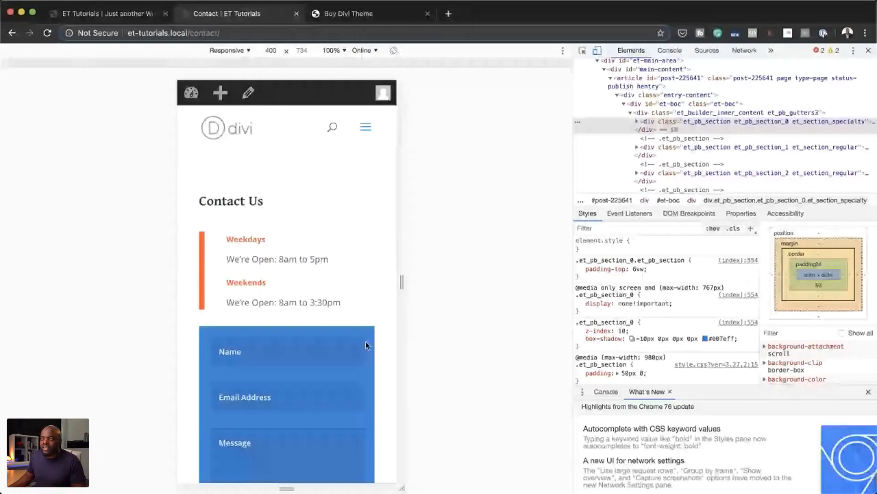
scroll(356, 271, down, 4)
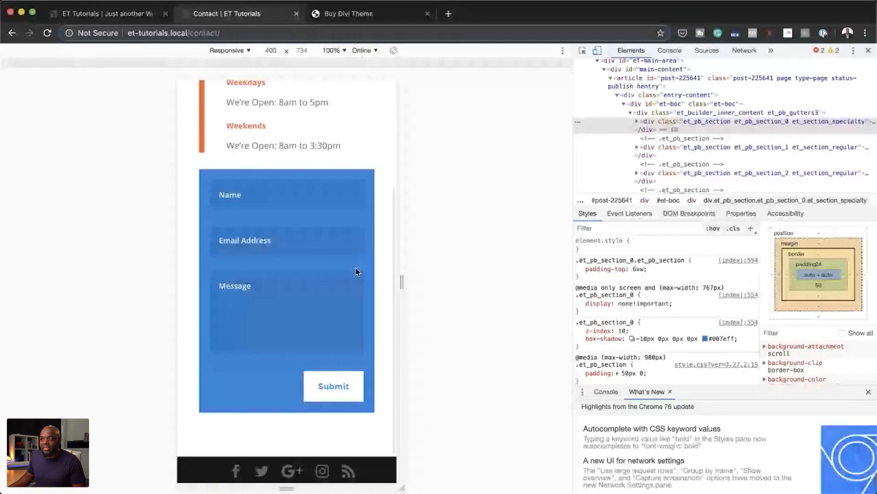
scroll(356, 272, up, 1)
scroll(358, 281, up, 4)
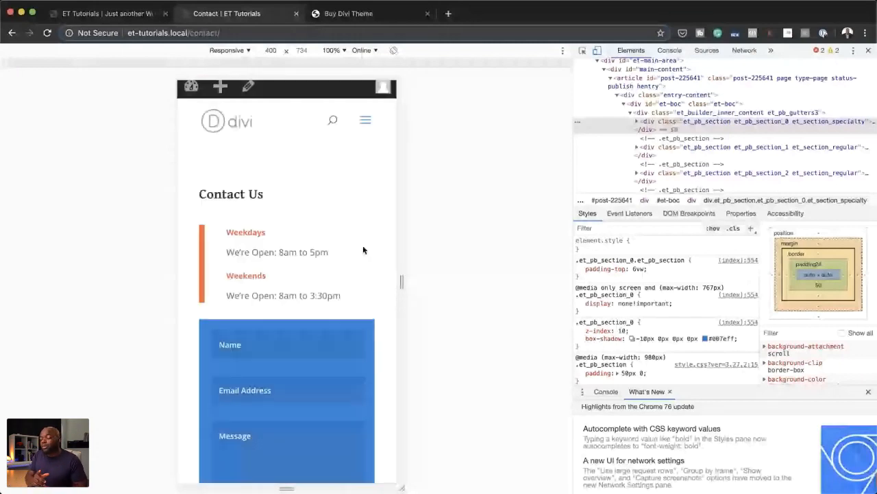
Step: Recheck the mobile Contact section from header to footer and close the developer tools
scroll(363, 249, down, 1)
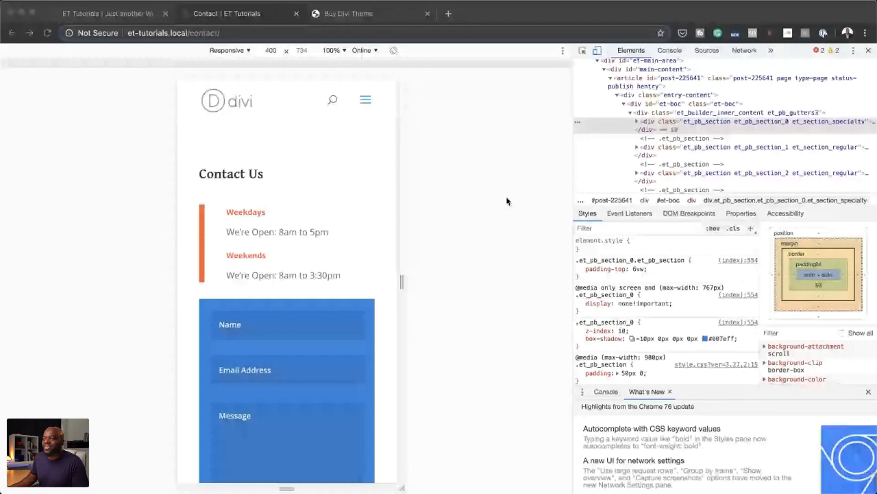
scroll(320, 224, down, 5)
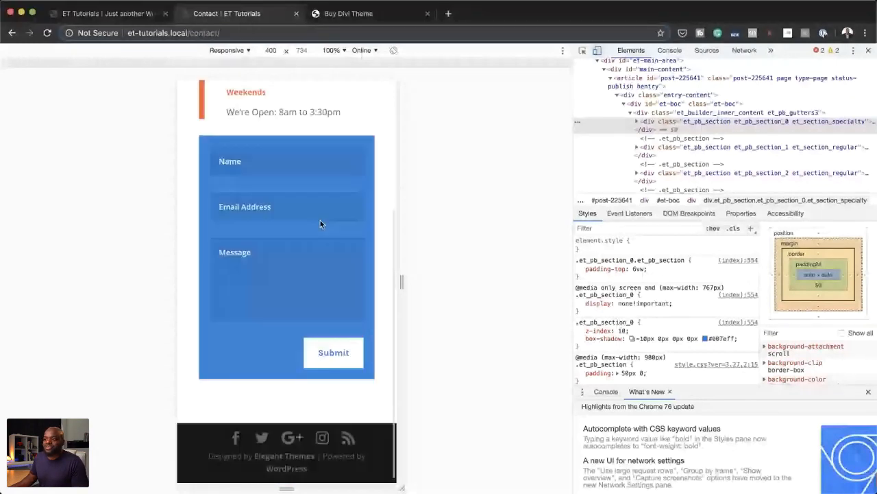
scroll(320, 224, up, 5)
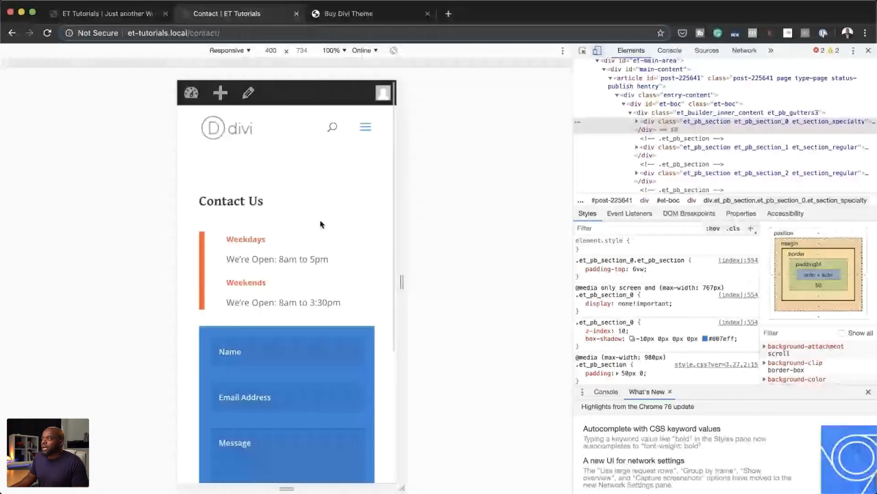
scroll(598, 68, up, 3)
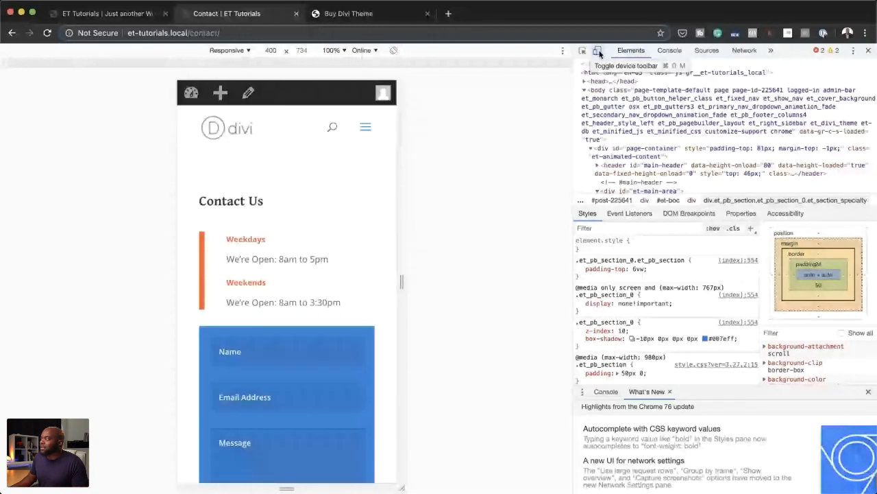
click(869, 51)
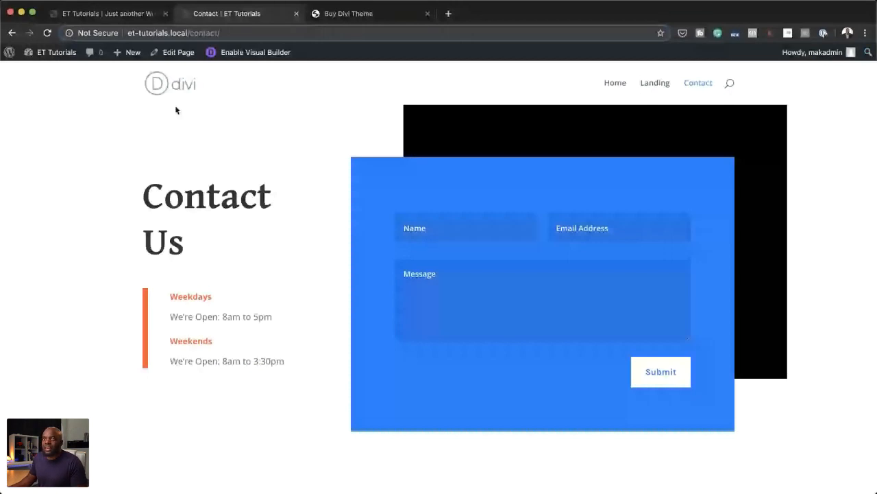
Step: Switch to the Home page, re-enable the three-blurb section on phone and tablet, and save its section settings
click(108, 14)
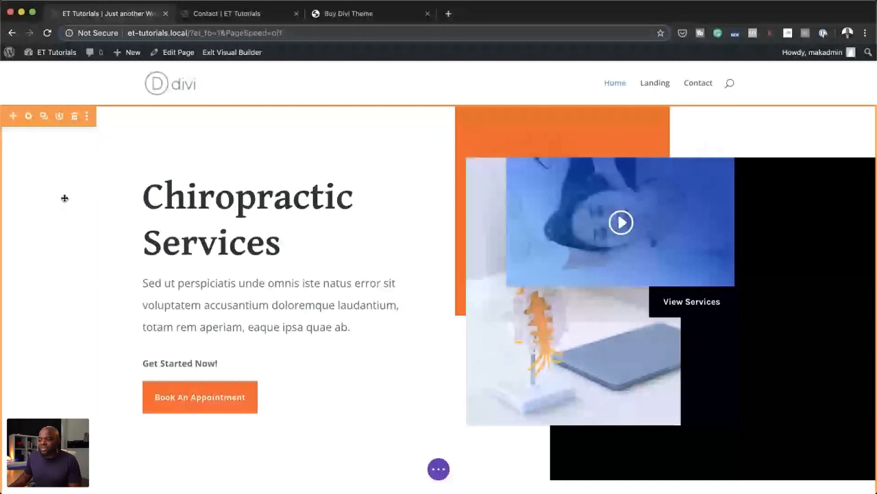
scroll(224, 374, down, 3)
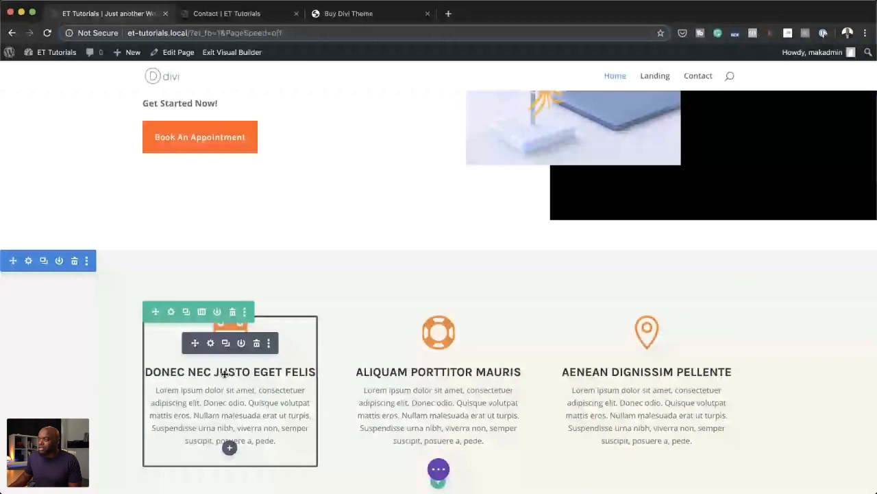
scroll(184, 354, down, 3)
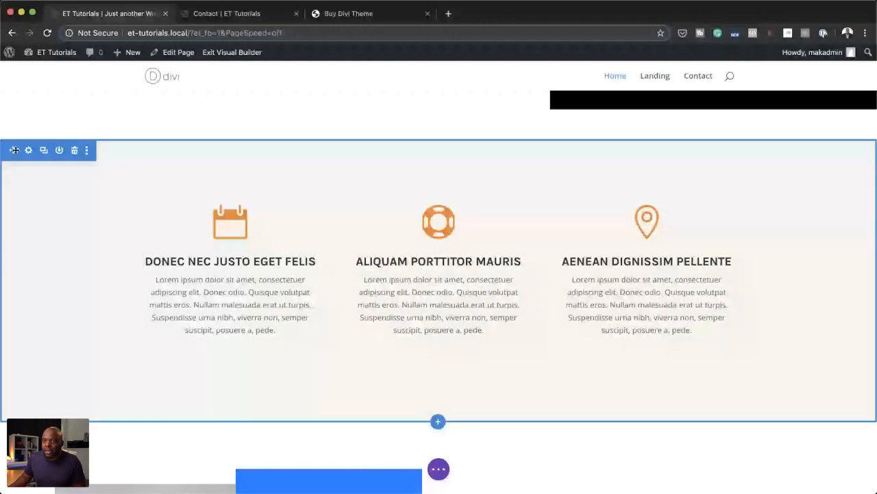
click(28, 150)
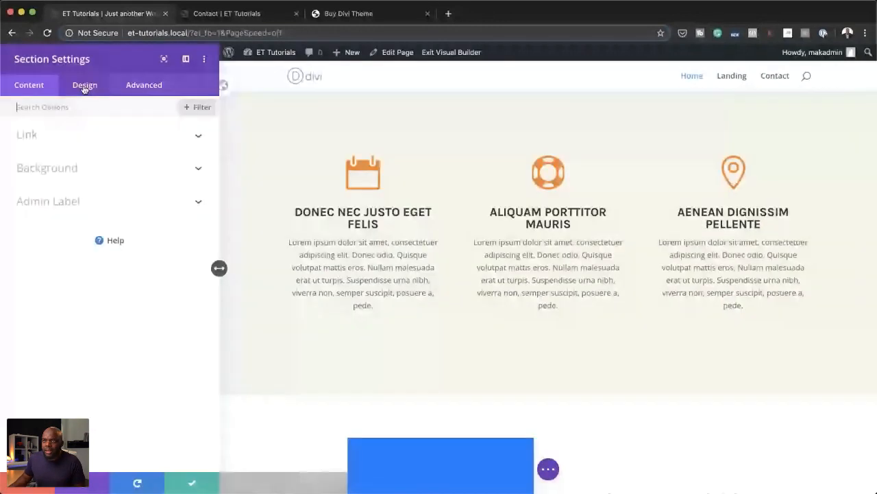
click(131, 91)
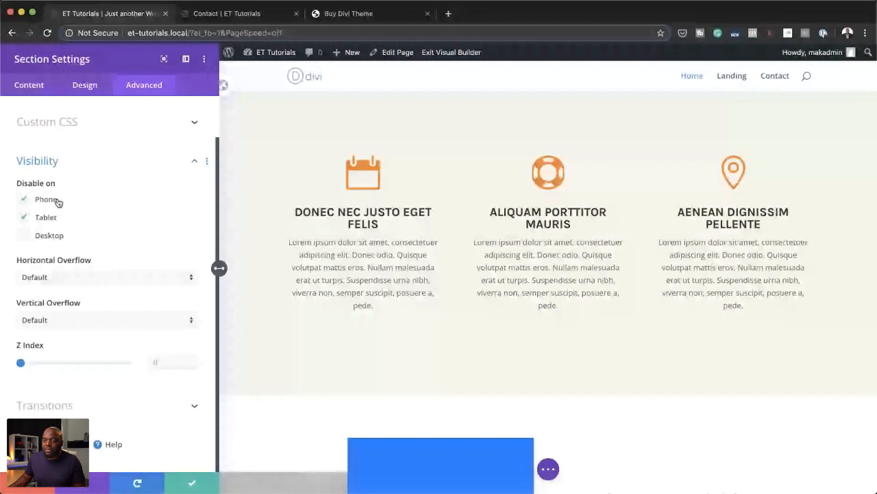
click(58, 201)
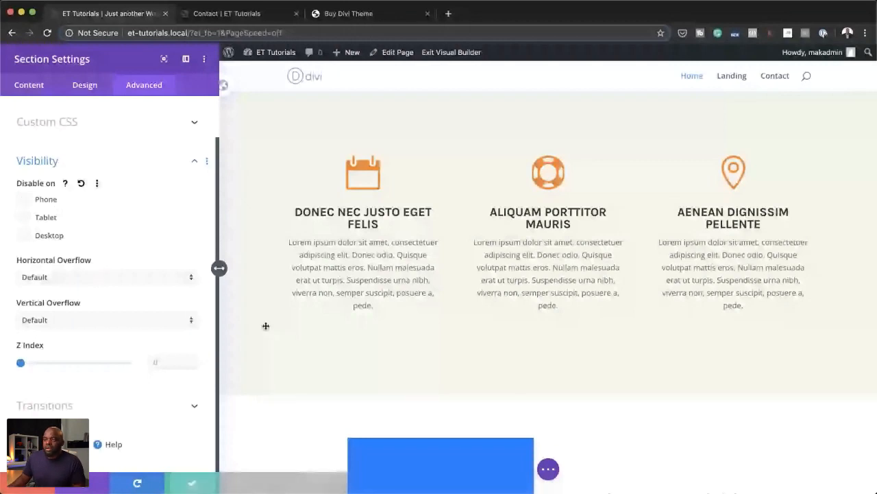
key(Return)
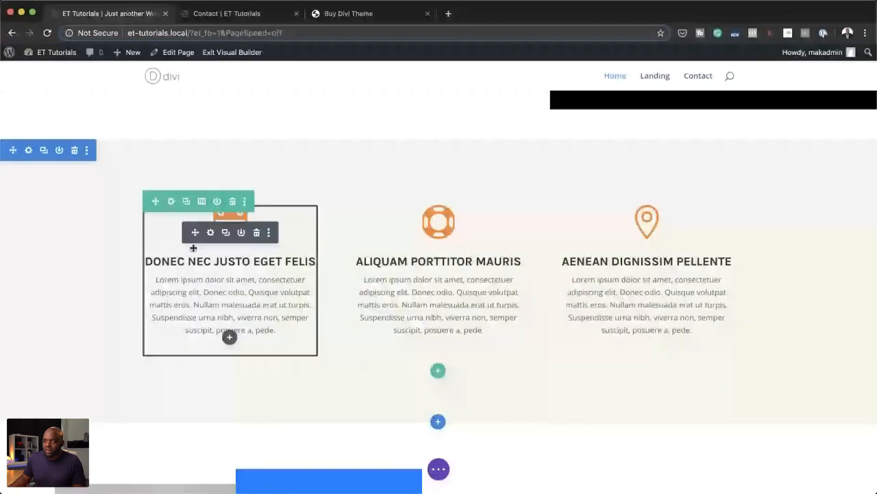
Step: Enable responsive values for the calendar blurb's title and set its tablet title to "Donec nec"
click(211, 233)
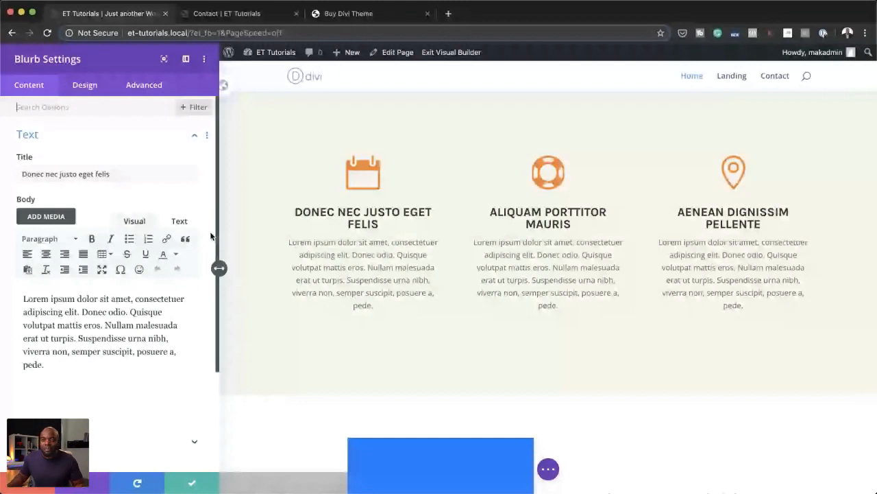
triple_click(117, 173)
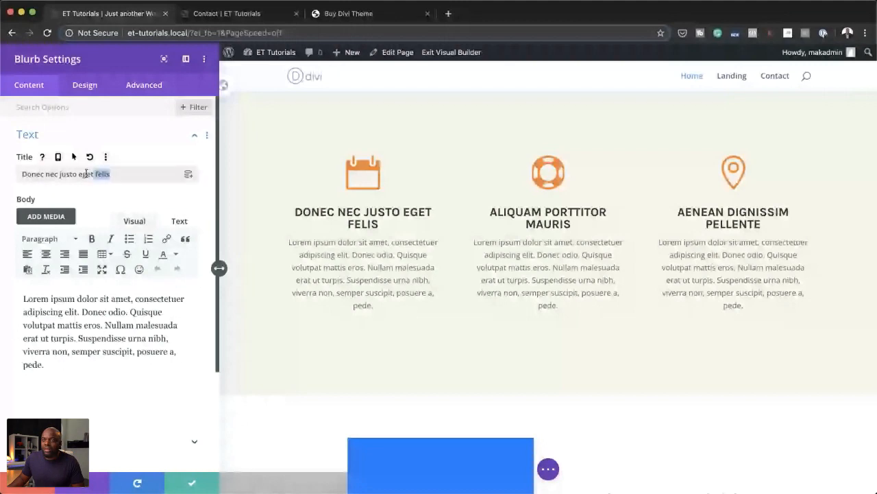
click(124, 191)
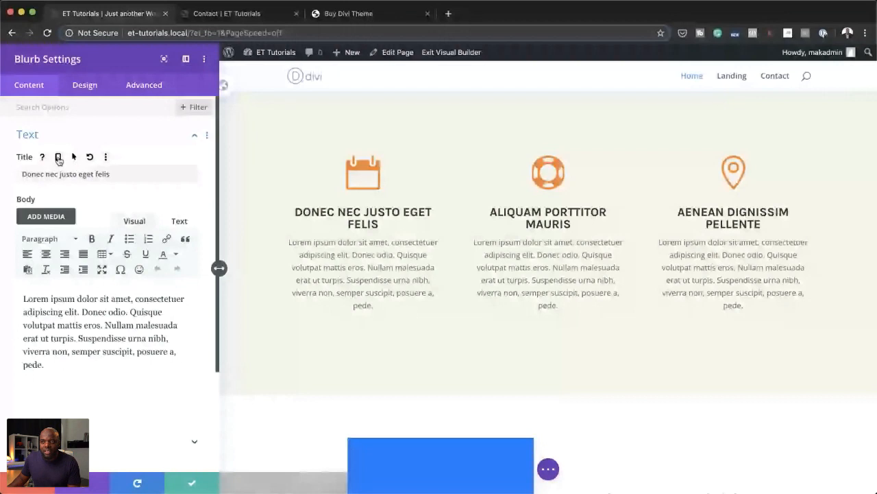
click(58, 158)
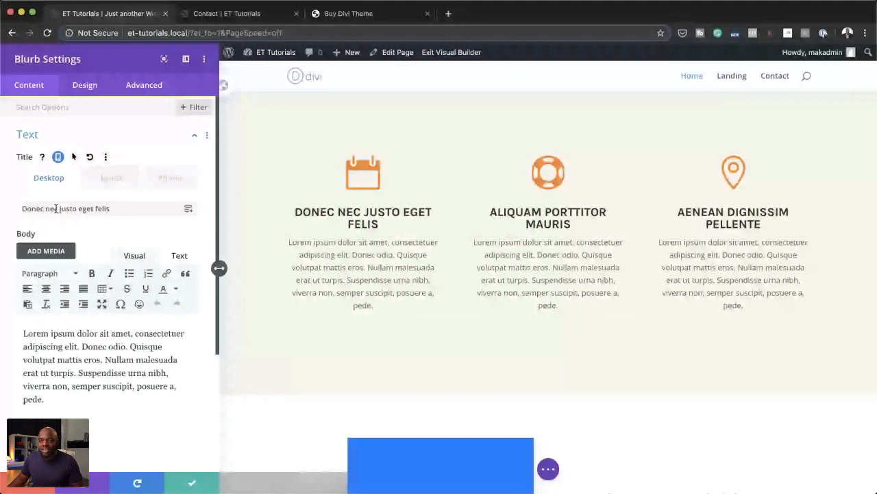
drag(58, 208, 13, 212)
key(super+c)
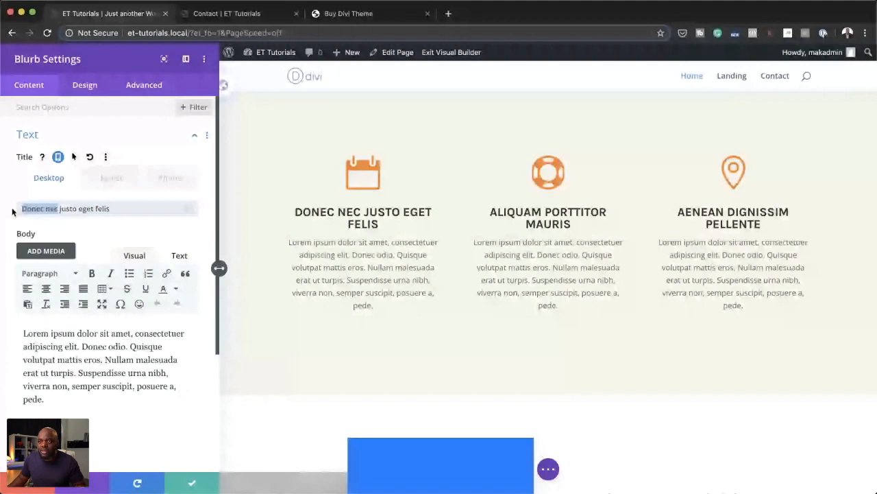
click(111, 177)
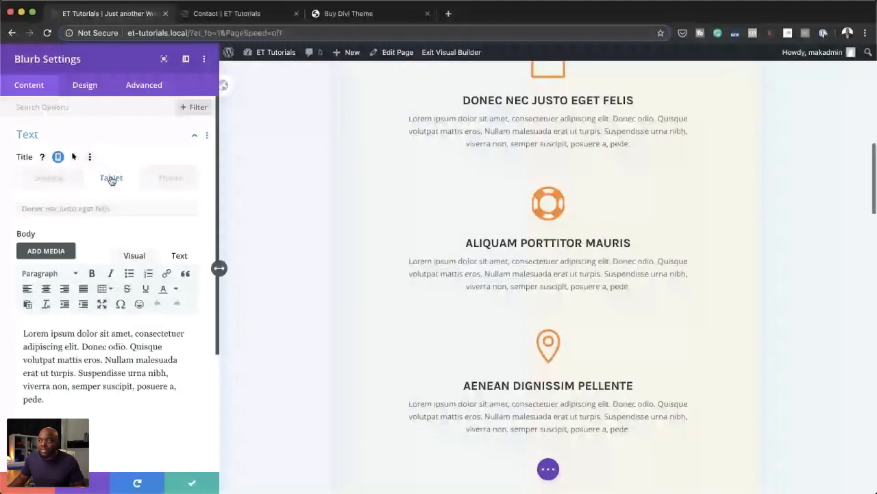
click(124, 209)
key(super+v)
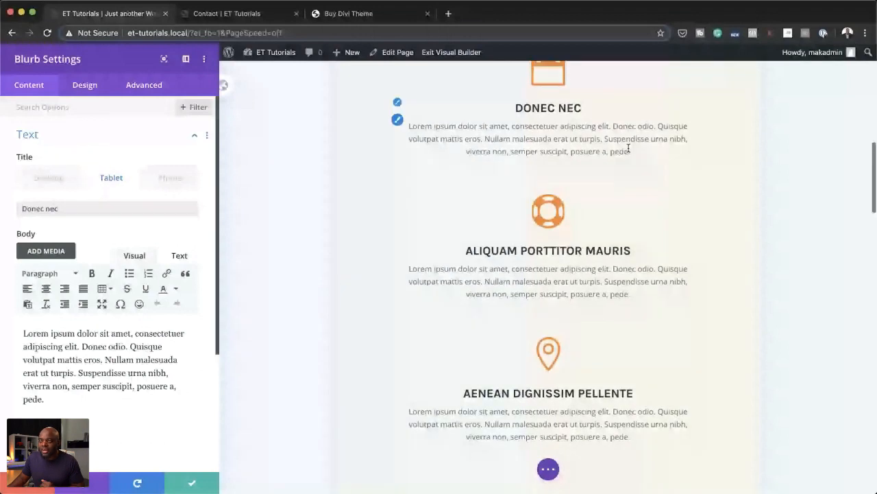
Step: Shorten the calendar blurb's phone title to "Donec" and compare the title in the phone, tablet and desktop previews
click(176, 180)
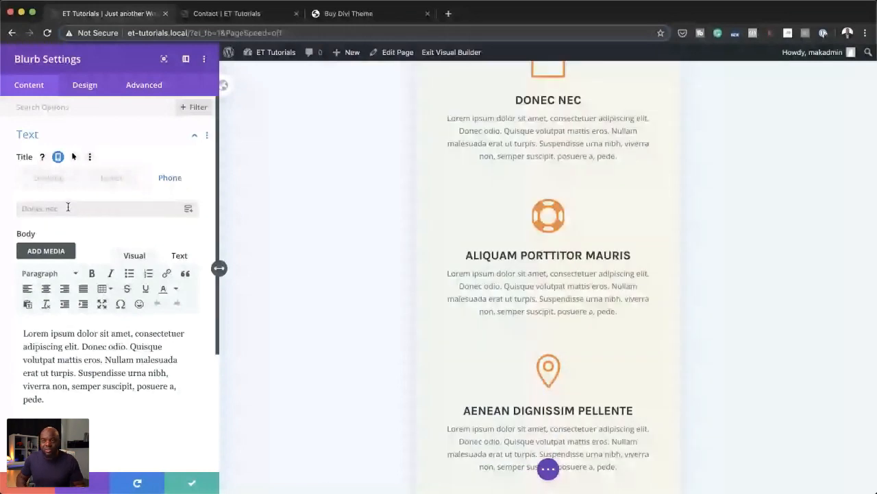
click(79, 209)
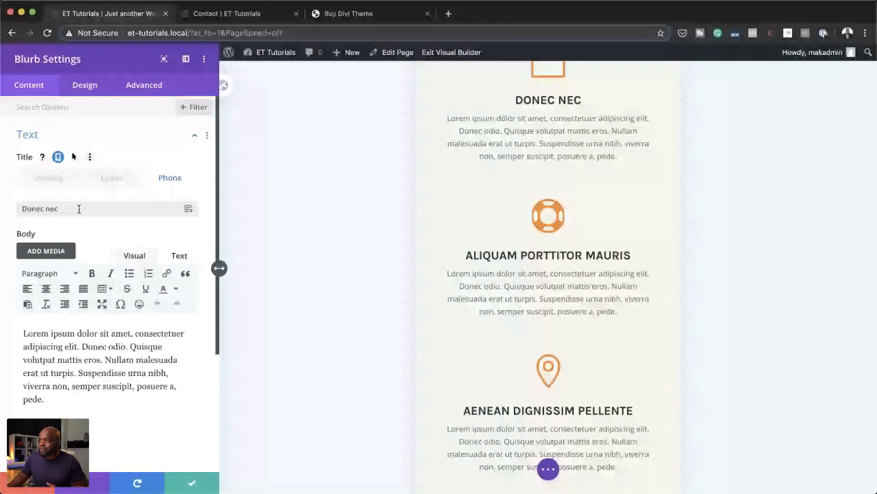
key(BackSpace)
key(BackSpace)
key(BackSpace)
key(BackSpace)
scroll(440, 216, up, 1)
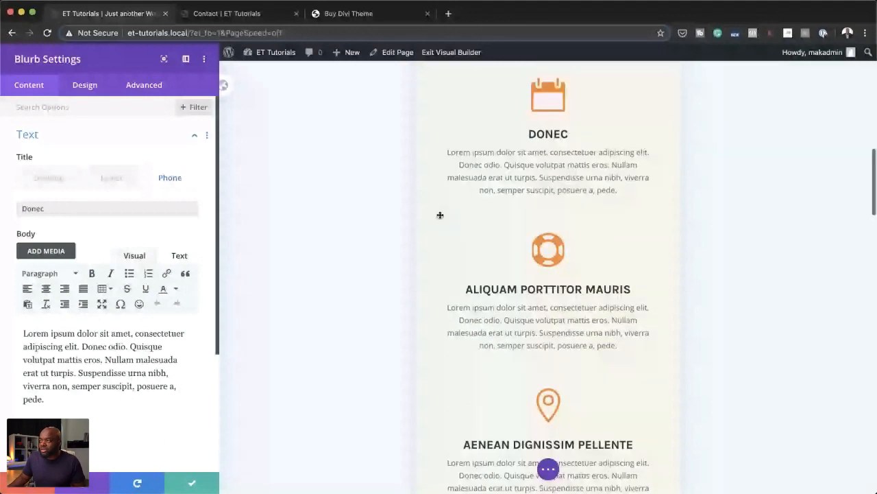
scroll(574, 133, up, 1)
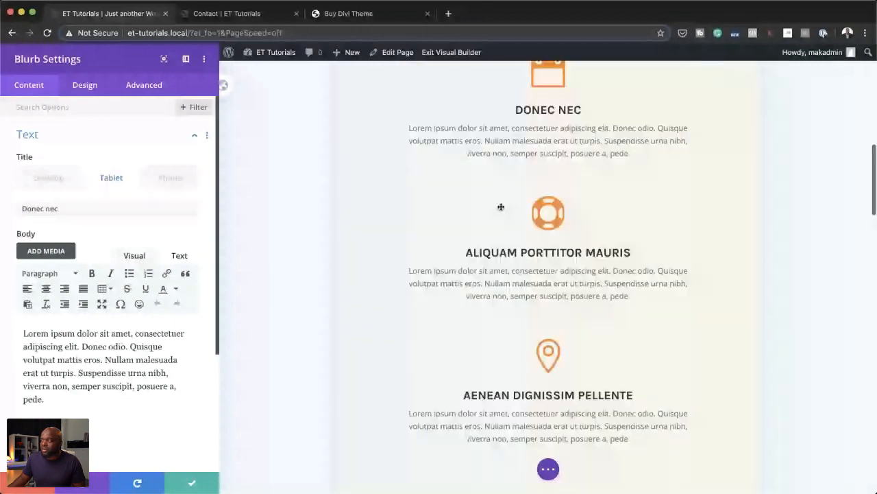
scroll(501, 206, up, 2)
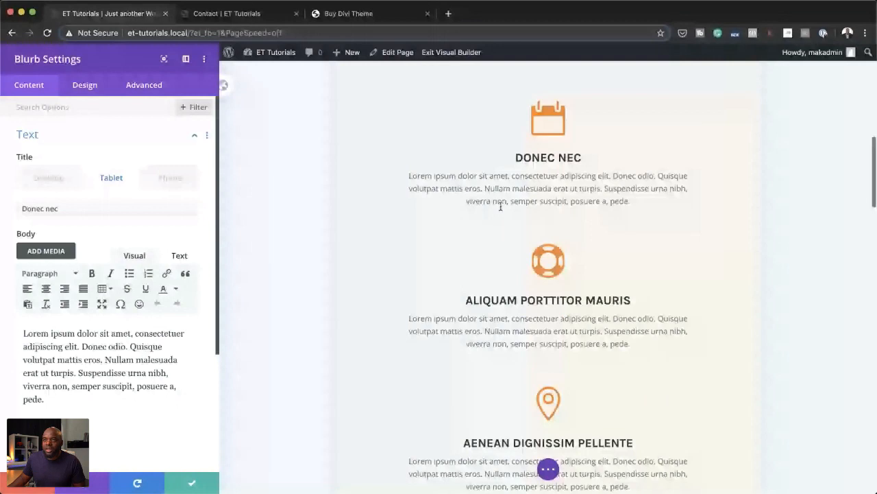
scroll(500, 206, up, 1)
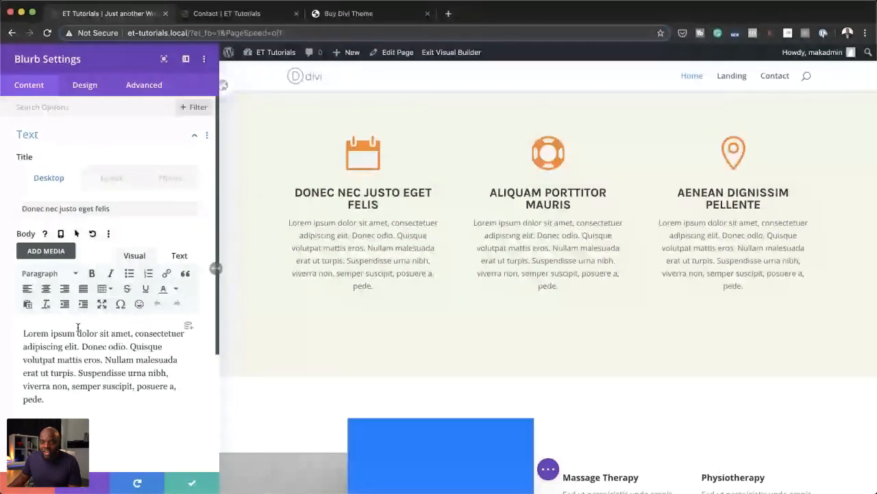
Step: Enable responsive values for the calendar blurb's body and set its tablet text to "Lorem ipsum dolor sit amet, consectetuer adipiscing elit. Donec odio. Quisque volutpat mattis eros."
click(60, 233)
scroll(161, 396, down, 1)
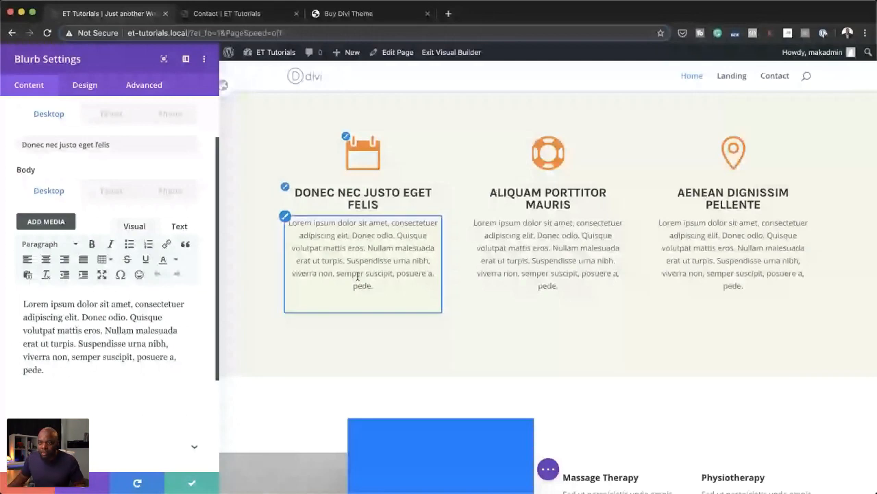
drag(24, 304, 103, 330)
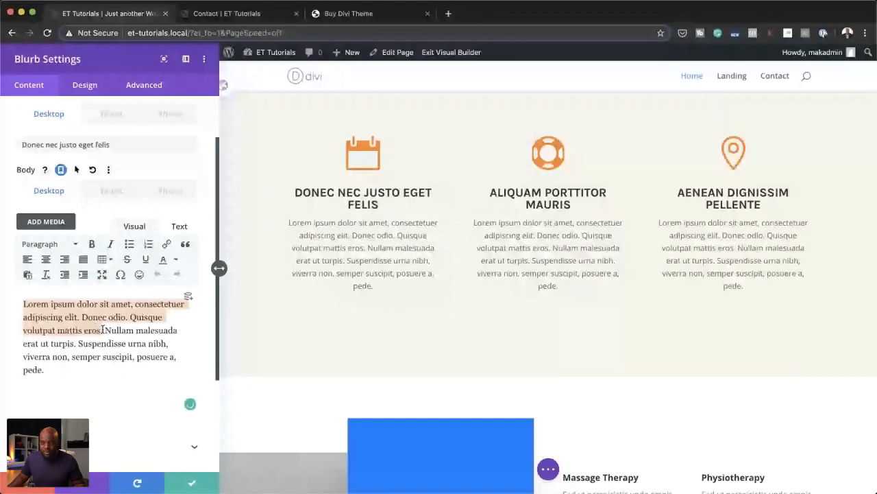
click(118, 194)
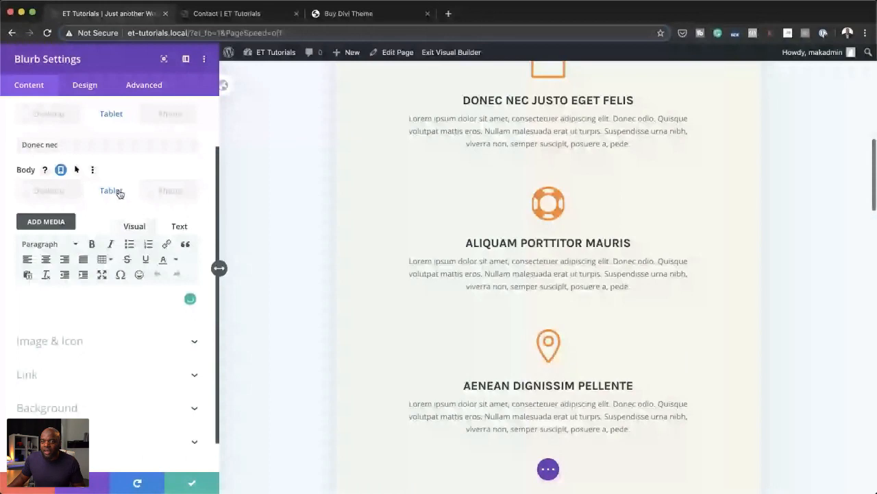
click(54, 290)
text(Lorem ipsum dolor sit amet, consectetuer adipiscing elit. Donec odio. Quisque volutpat mattis eros.)
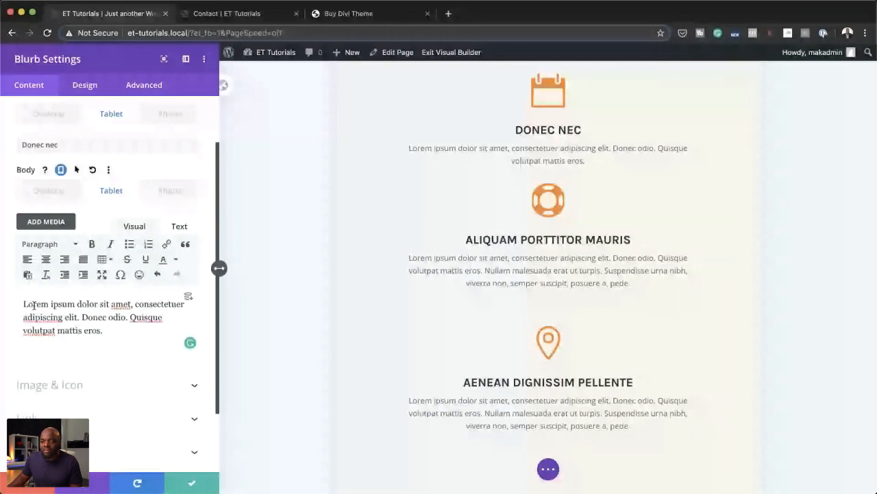
Step: Set the calendar blurb's phone body to "Lorem ipsum dolor sit amet, consectetuer adipiscing elit. Donec odio." and compare the phone and tablet previews
drag(24, 304, 129, 316)
key(super+c)
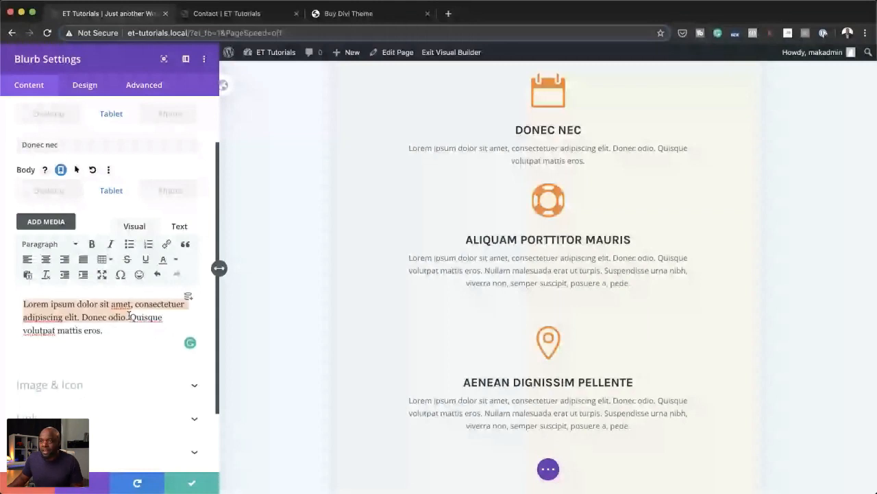
click(169, 191)
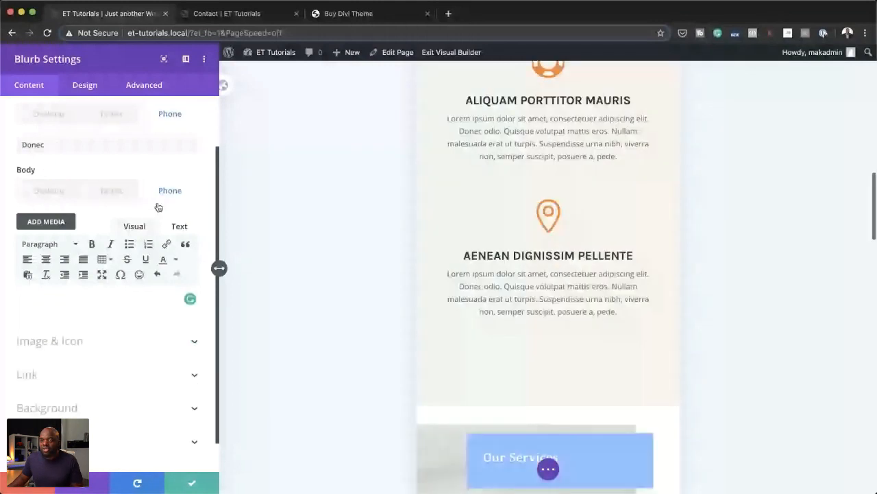
click(69, 294)
key(super+v)
scroll(449, 418, up, 3)
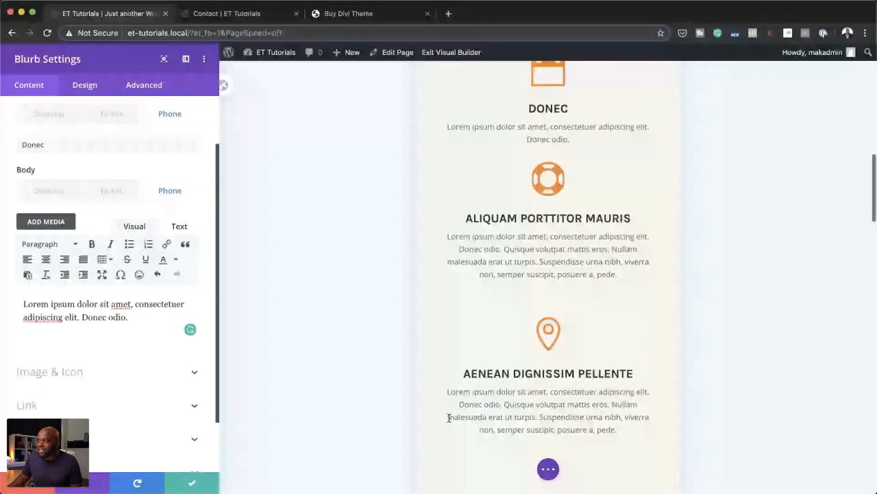
scroll(447, 220, up, 3)
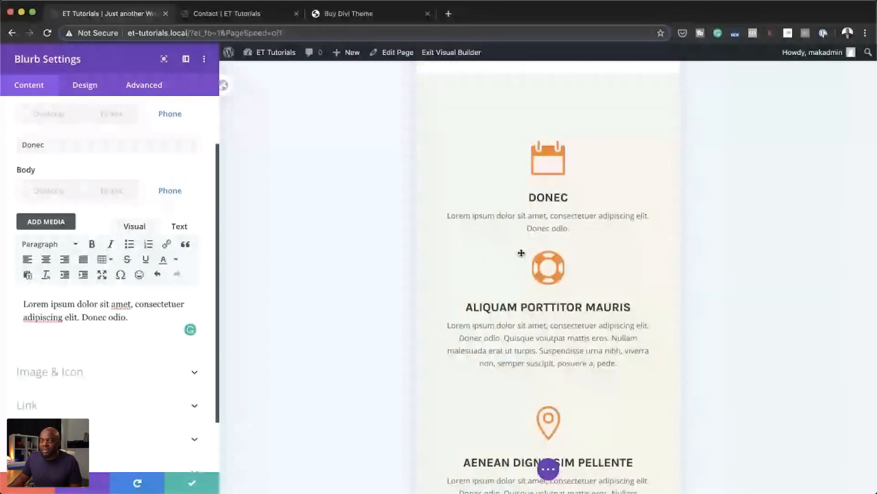
click(115, 192)
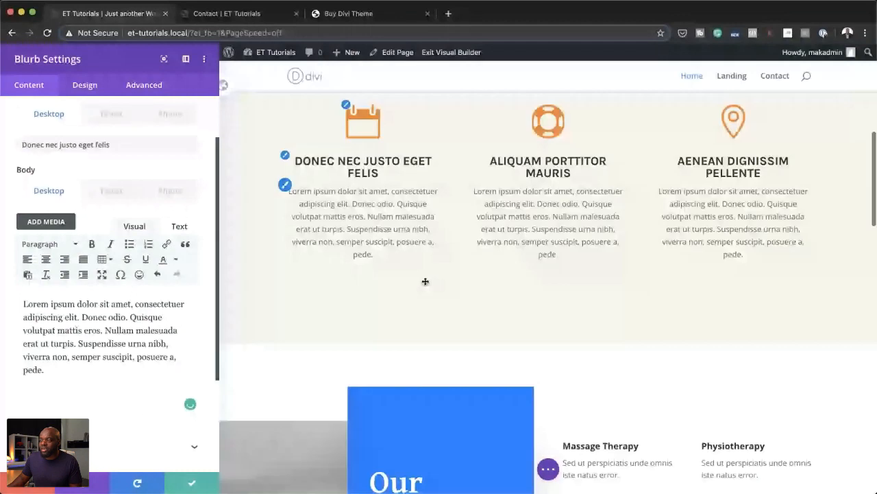
Step: Enable responsive values for the calendar blurb's title text size and set the tablet size to 18px
scroll(425, 282, up, 1)
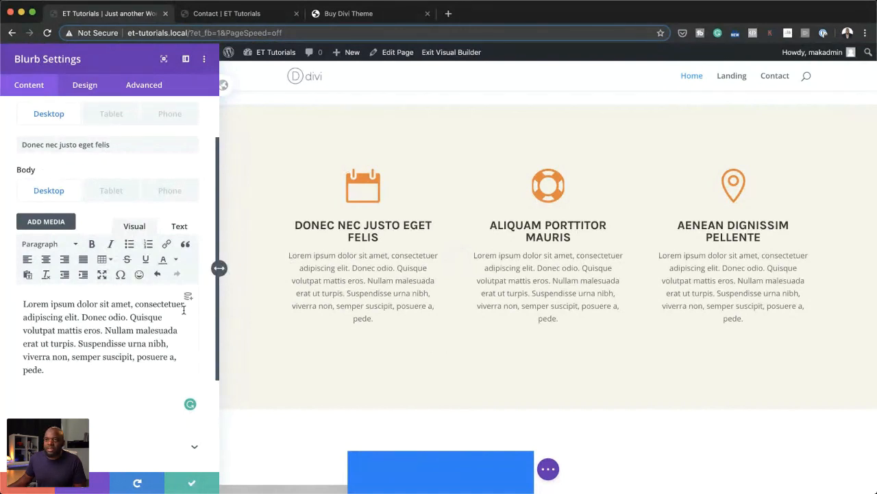
scroll(107, 130, up, 2)
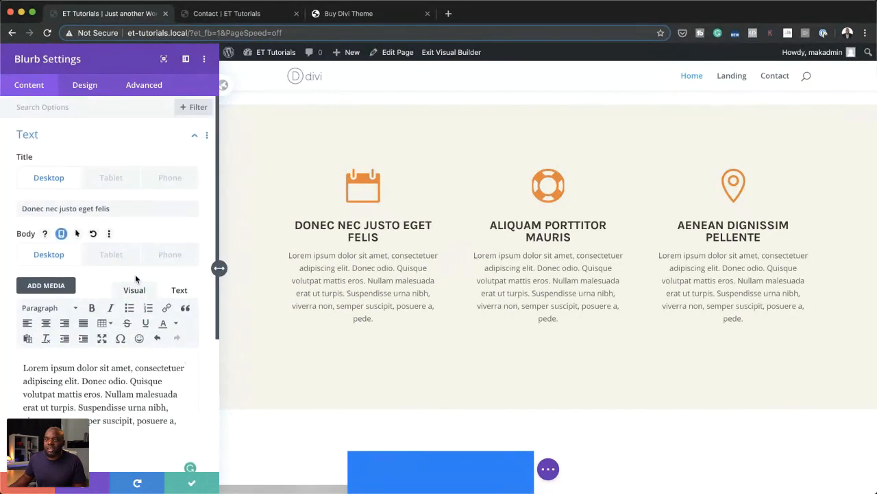
click(85, 85)
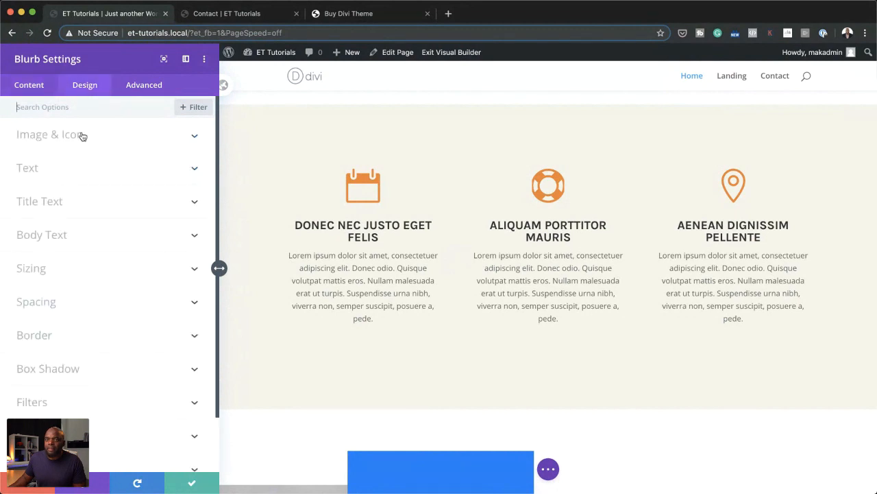
click(65, 203)
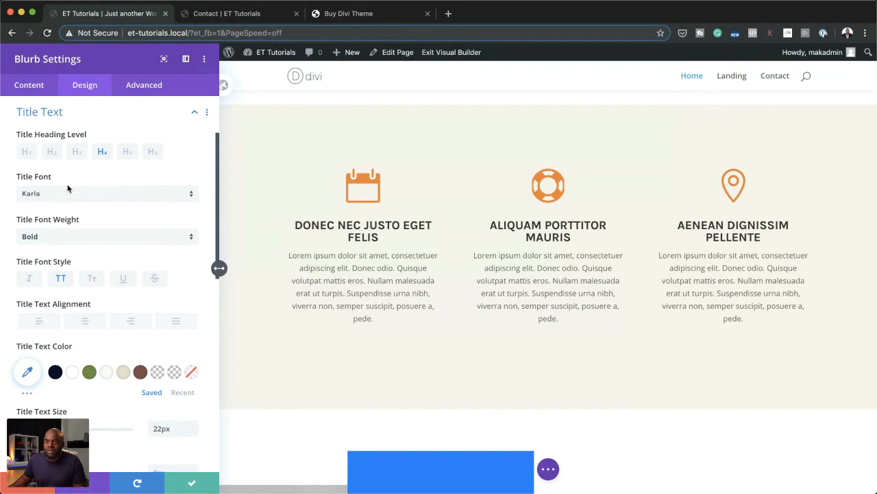
scroll(135, 258, down, 1)
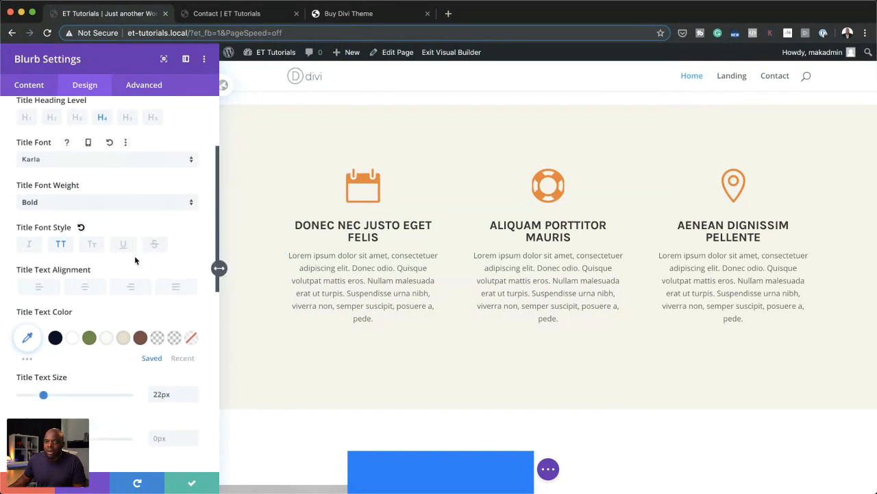
scroll(135, 259, down, 1)
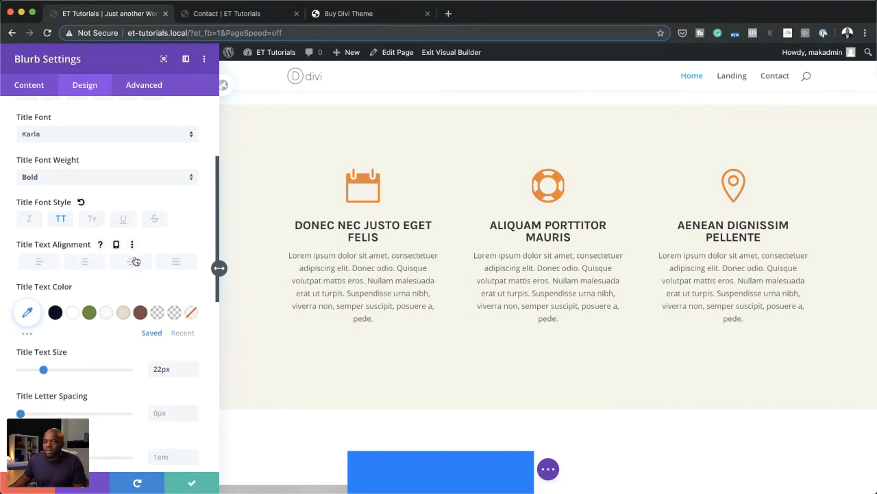
scroll(135, 261, down, 2)
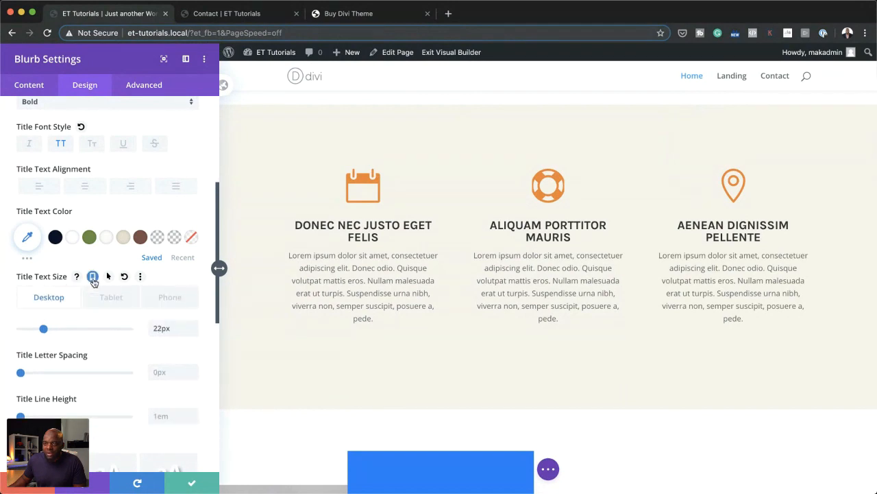
click(93, 278)
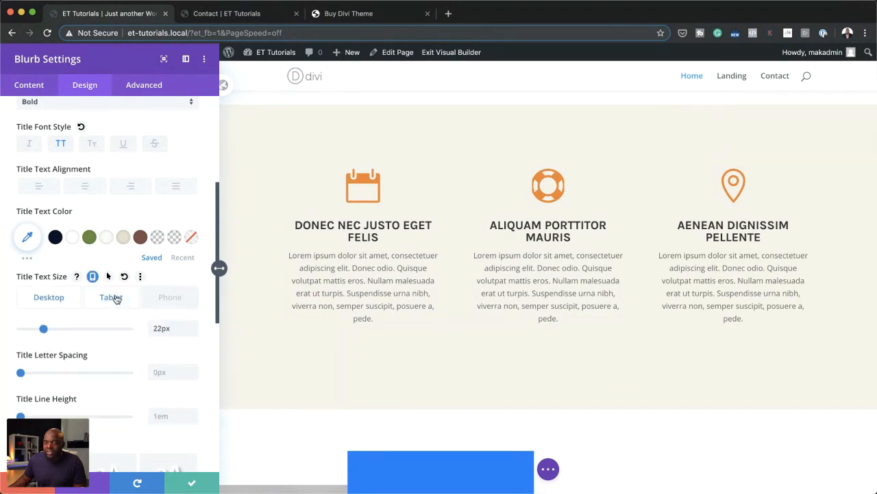
click(112, 298)
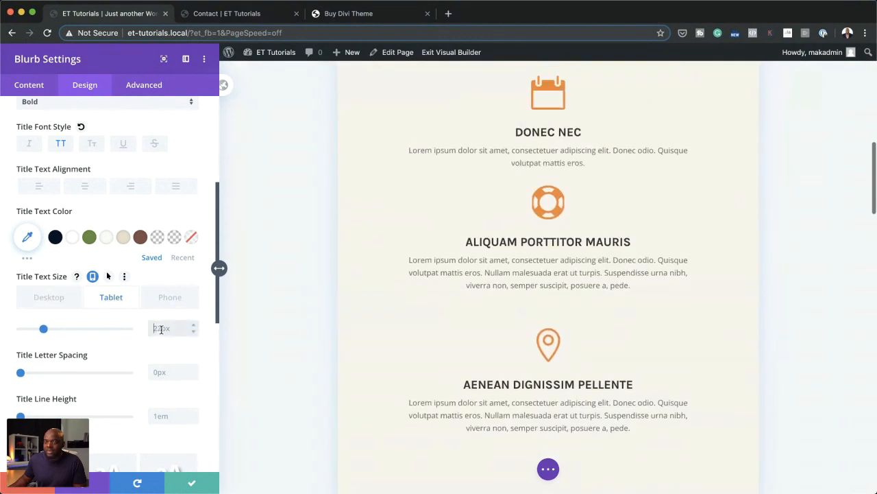
click(162, 329)
text(18px)
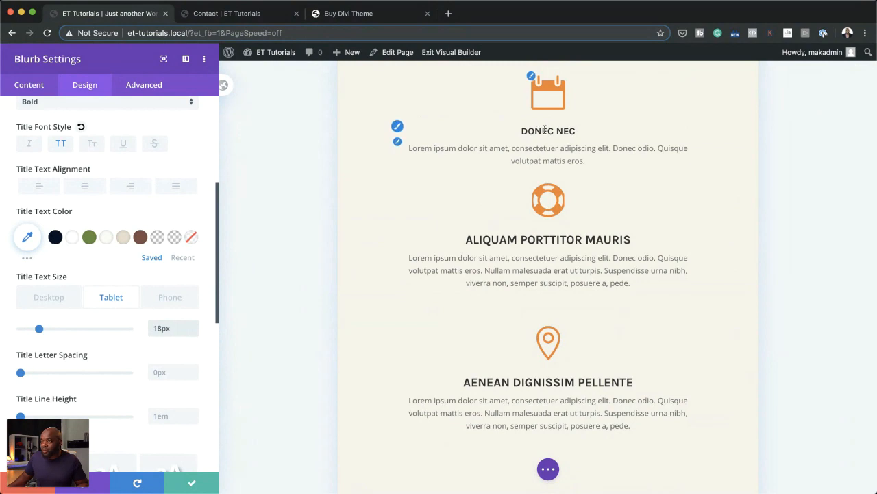
Step: Set the calendar blurb's phone title text size to 17px and compare the tablet and desktop sizes
click(171, 299)
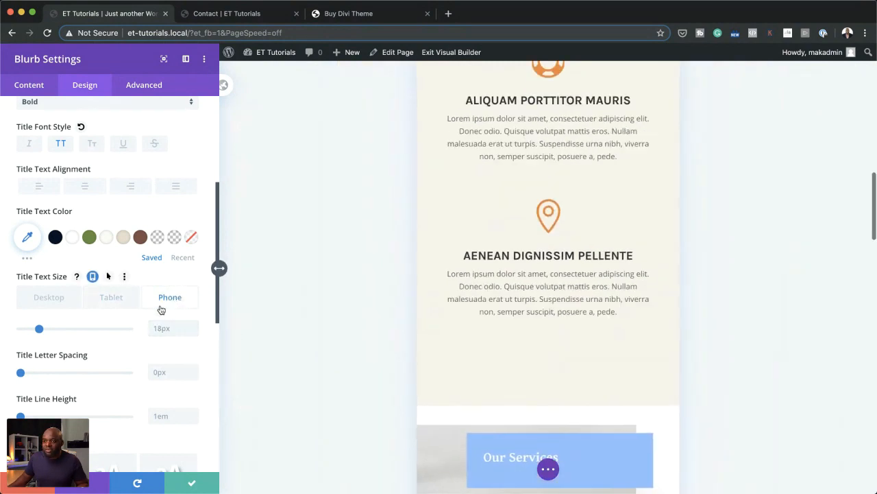
click(157, 330)
scroll(545, 345, up, 2)
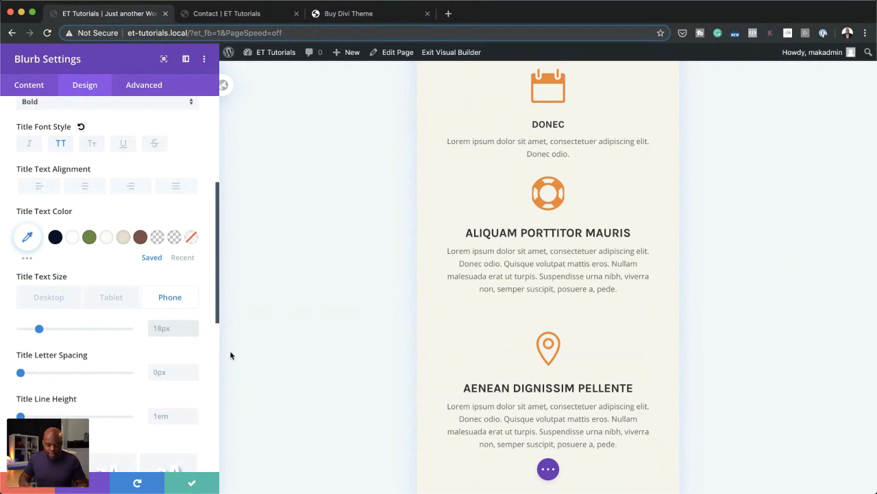
text(17px)
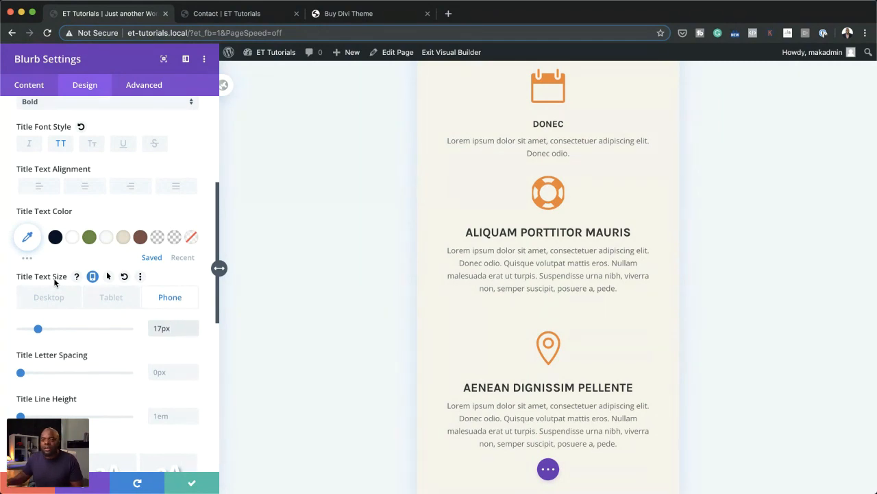
click(113, 298)
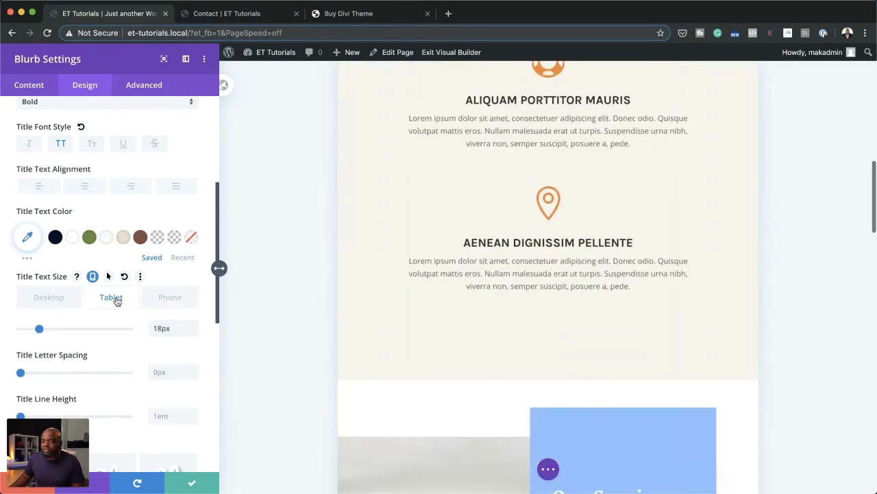
click(60, 296)
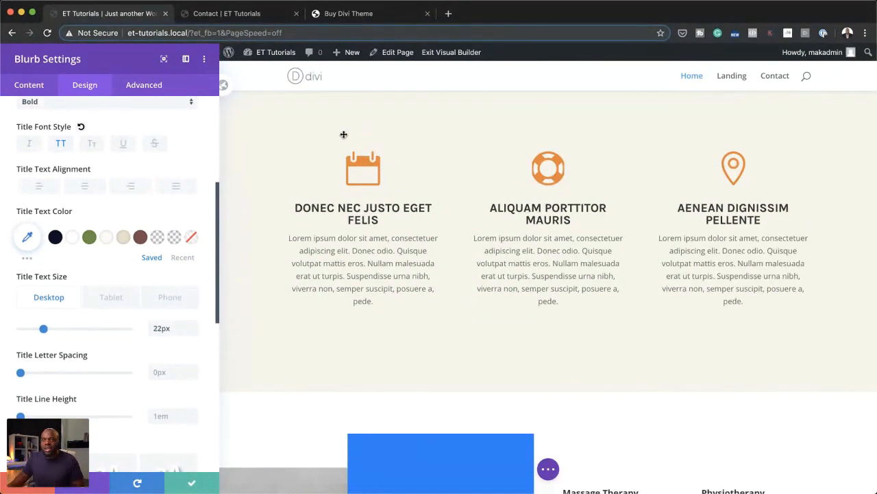
Step: Change the calendar blurb's title font to Poppins
scroll(119, 198, up, 3)
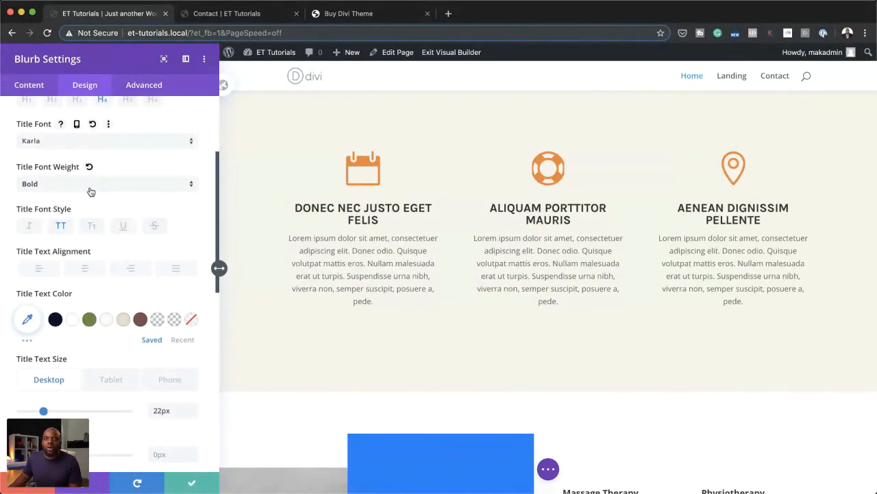
scroll(110, 147, up, 1)
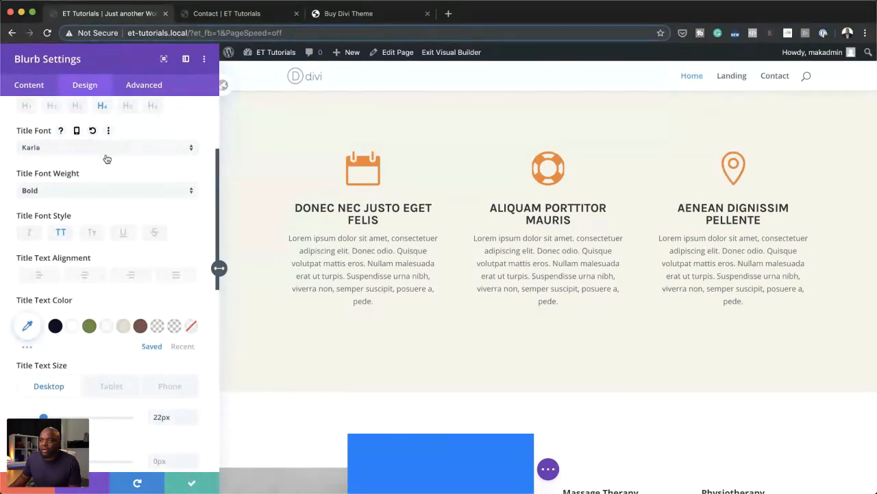
scroll(115, 161, up, 2)
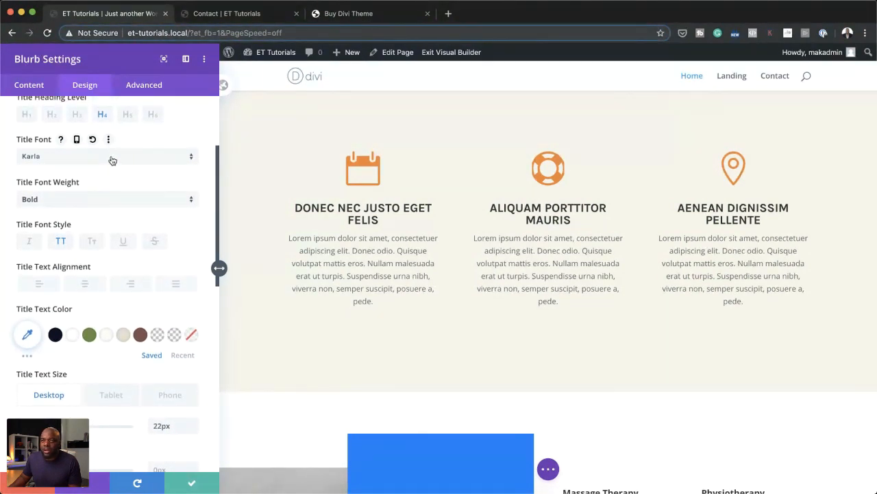
click(113, 159)
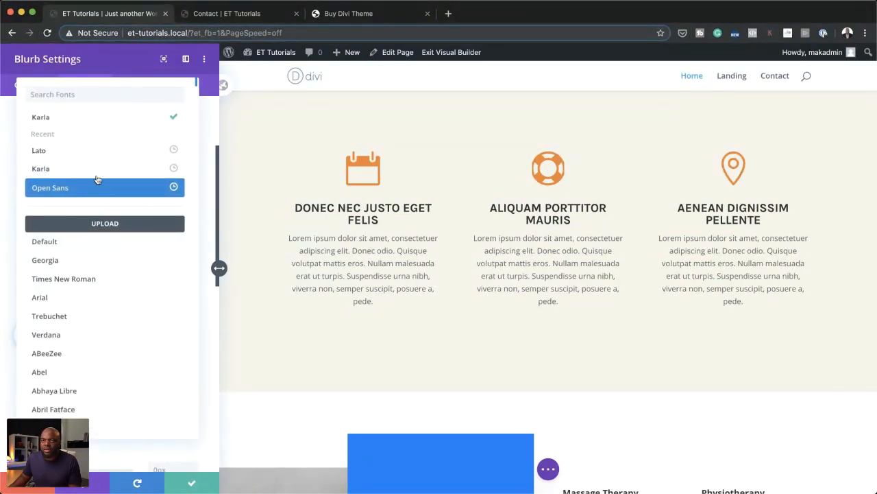
text(pop)
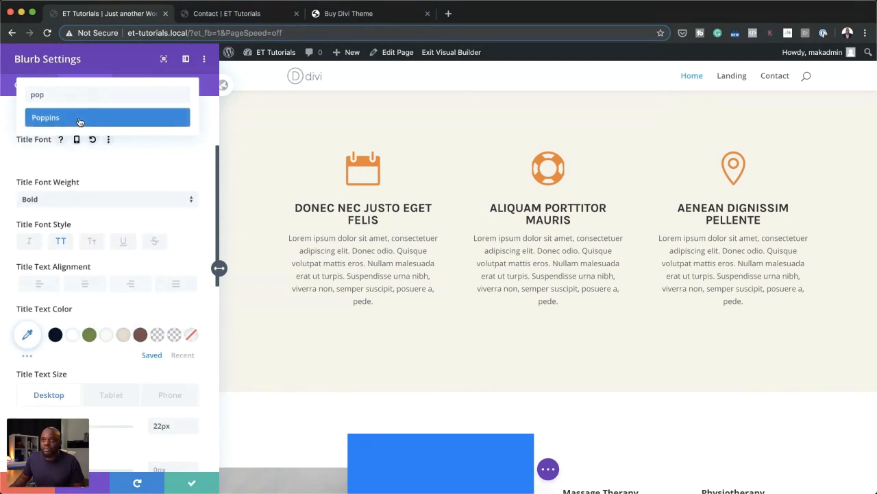
click(79, 118)
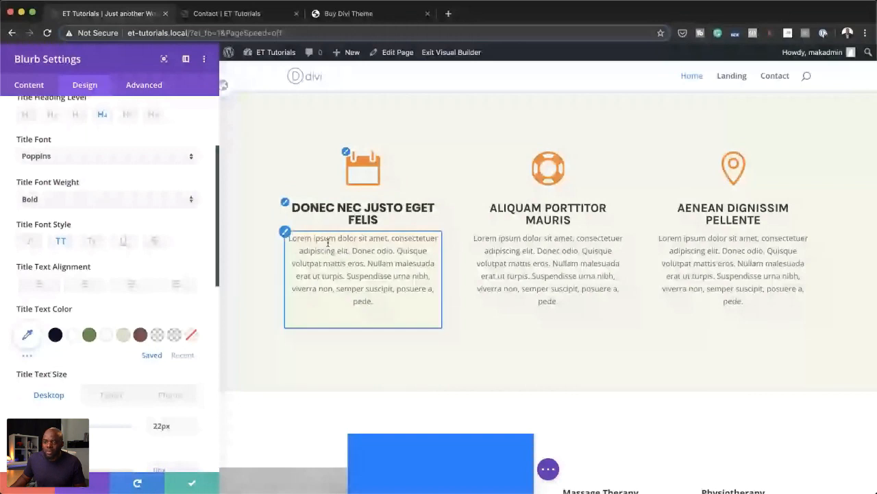
Step: Change the calendar blurb's body font to Poppins
scroll(74, 323, down, 5)
scroll(69, 327, down, 3)
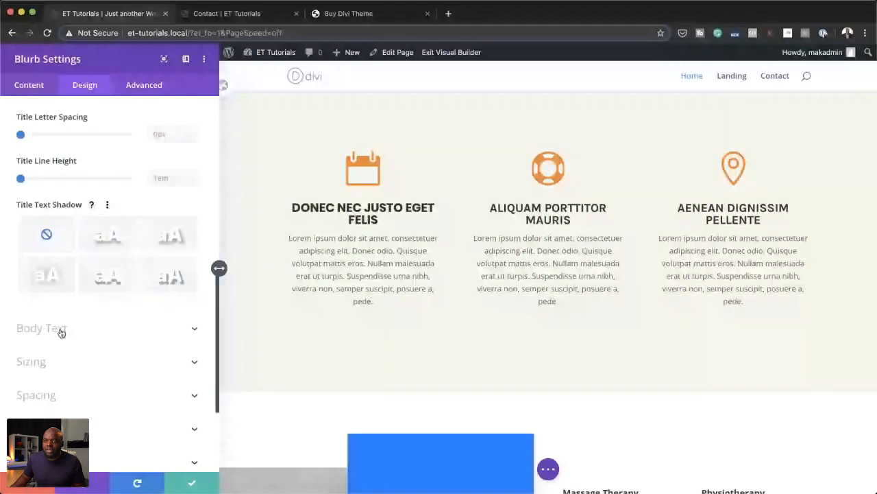
click(61, 330)
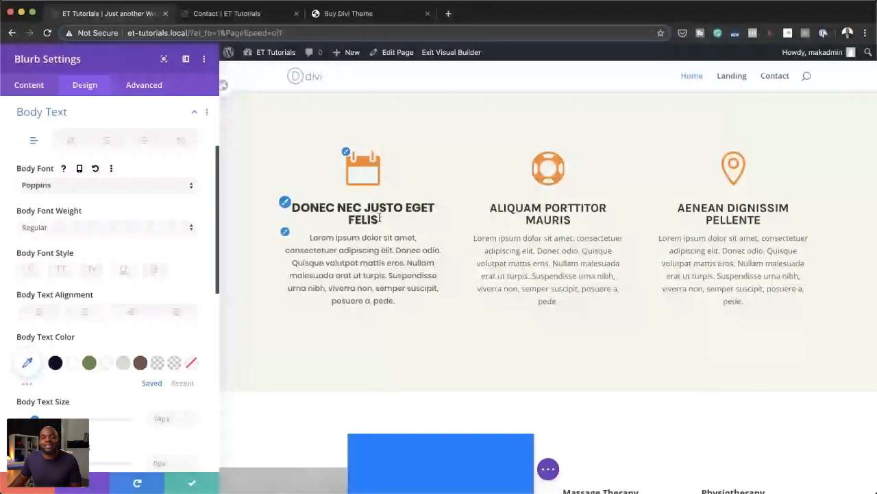
click(296, 210)
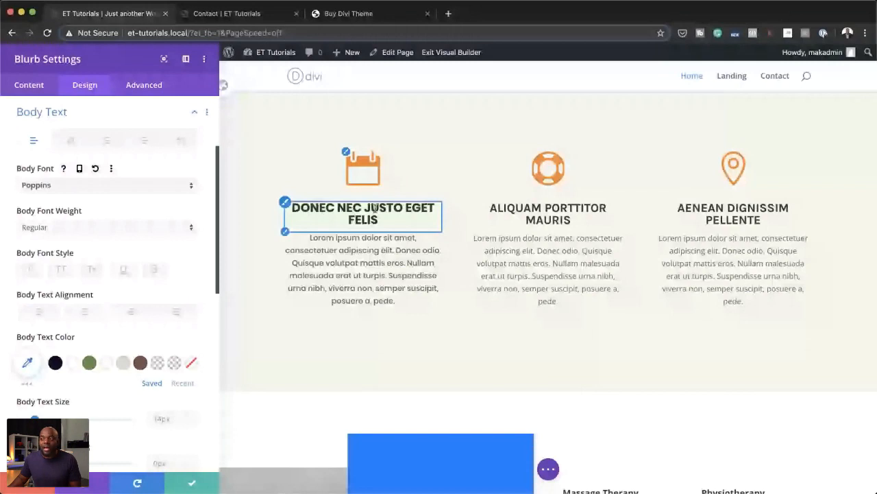
click(375, 247)
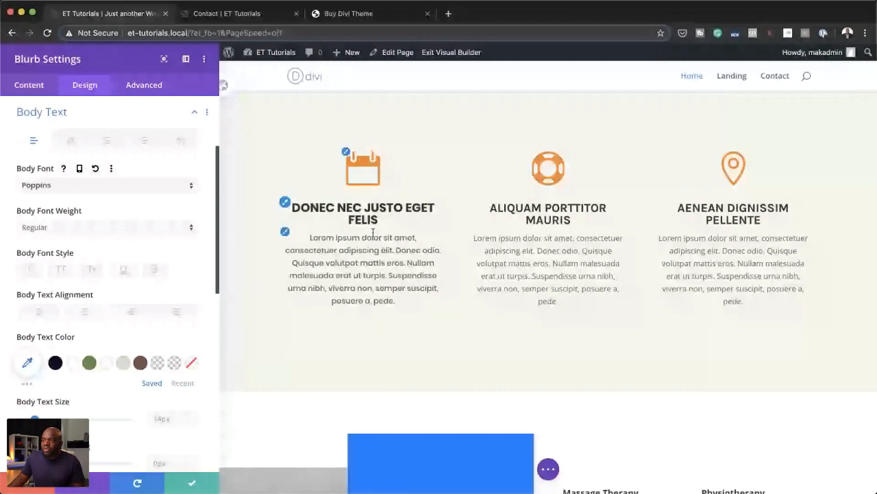
Step: Enable responsive values for the calendar blurb's icon color and set the tablet color to the saved green
click(348, 155)
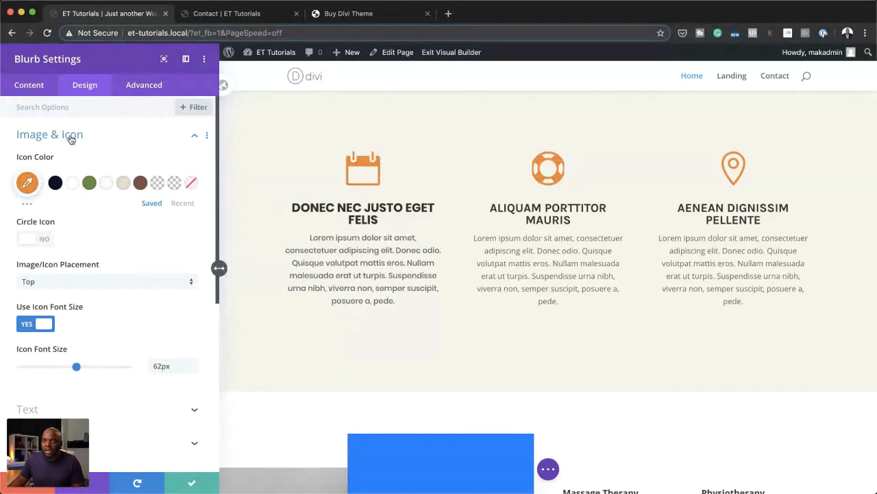
mouse_move(80, 161)
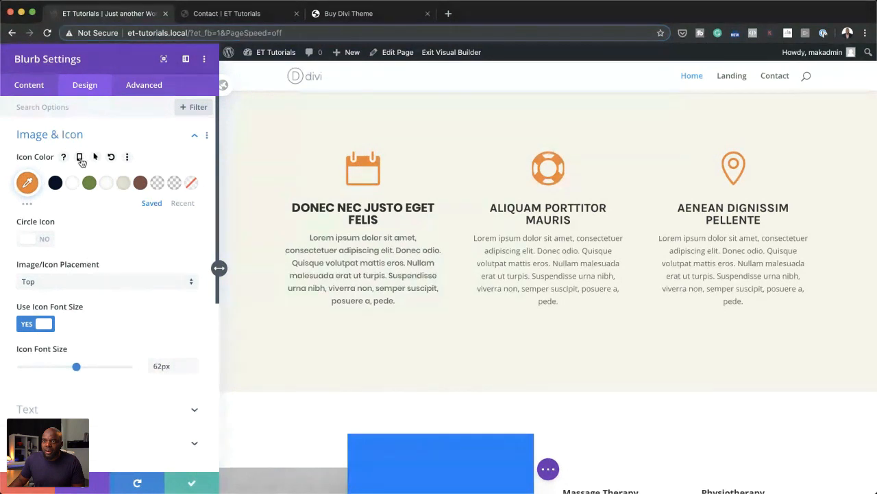
click(80, 160)
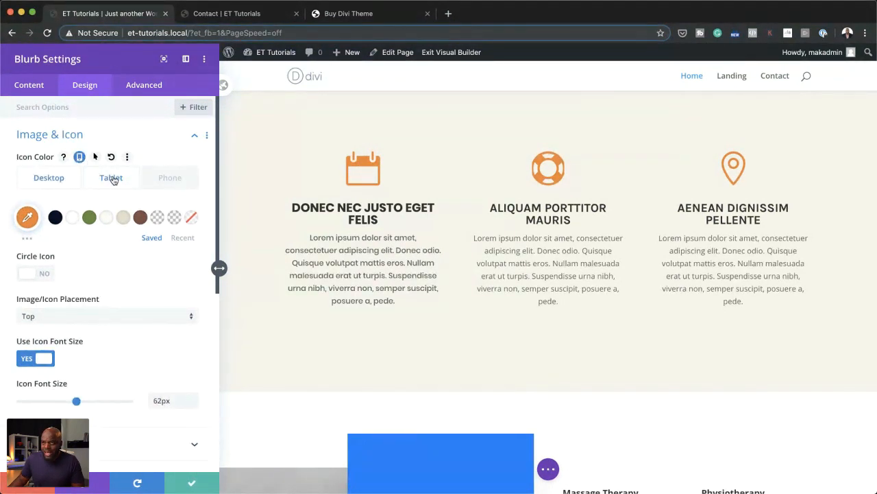
click(112, 181)
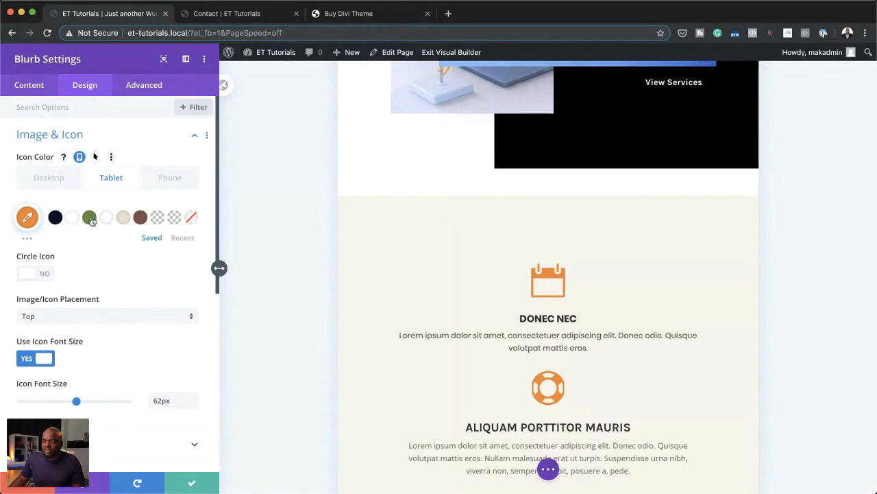
click(91, 218)
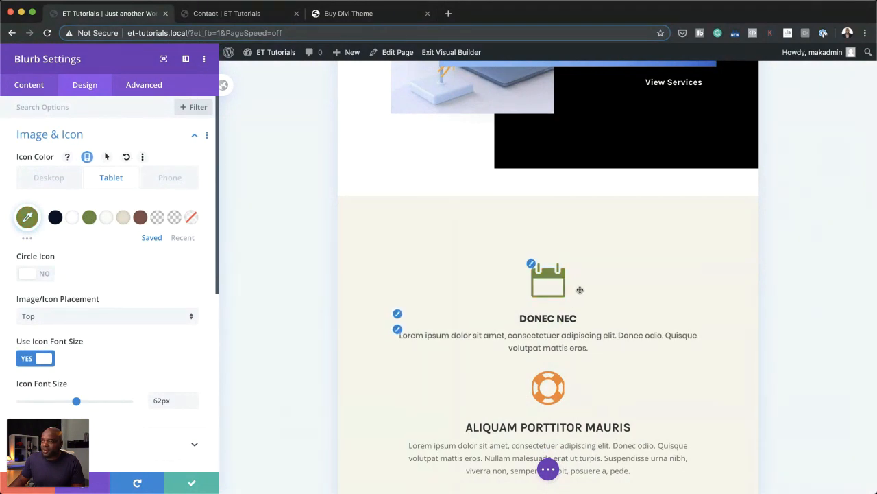
Step: Set the calendar blurb's phone icon color to the saved dark navy and save the blurb's settings
click(181, 179)
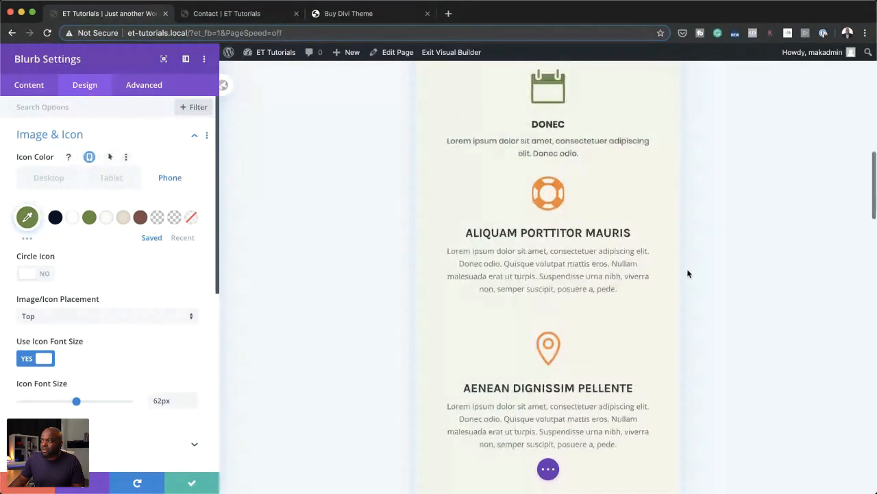
click(55, 218)
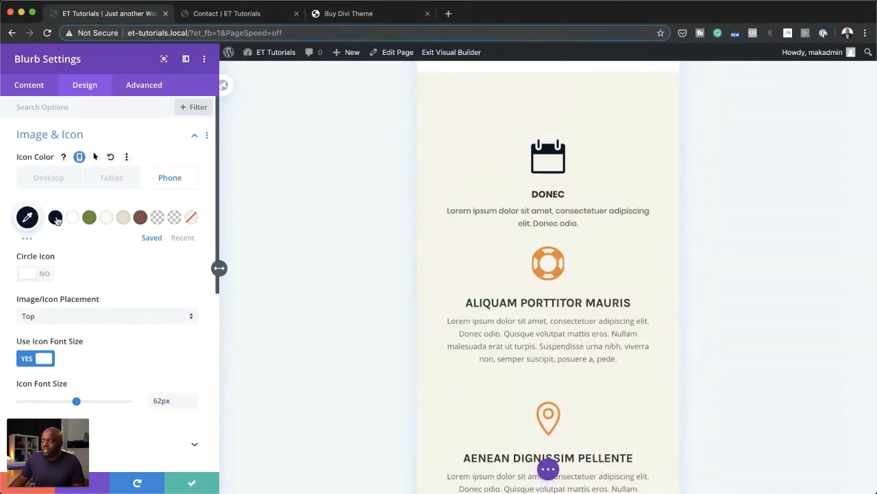
click(192, 485)
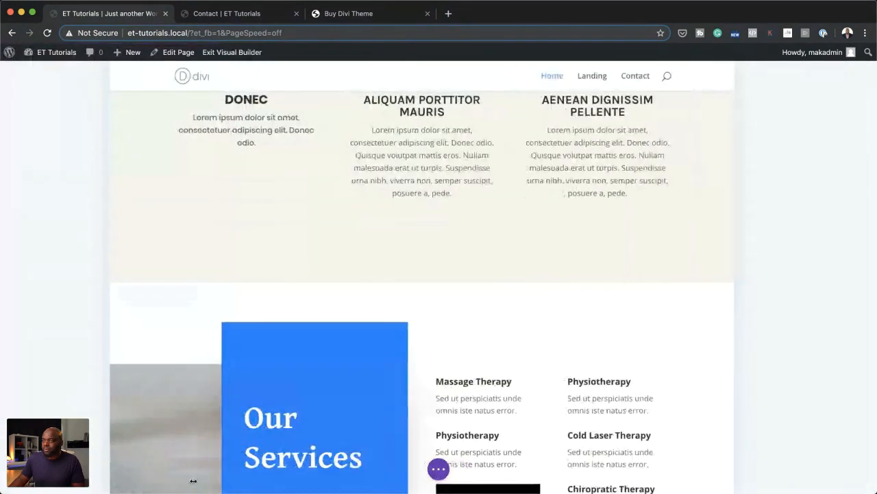
Step: Save the Home page and exit the visual builder to its live version
scroll(340, 395, up, 5)
scroll(340, 395, down, 5)
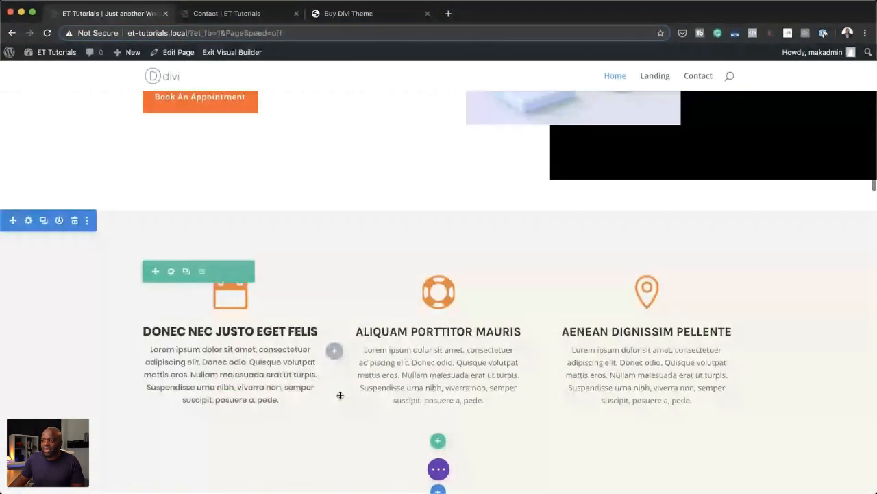
key(super+s)
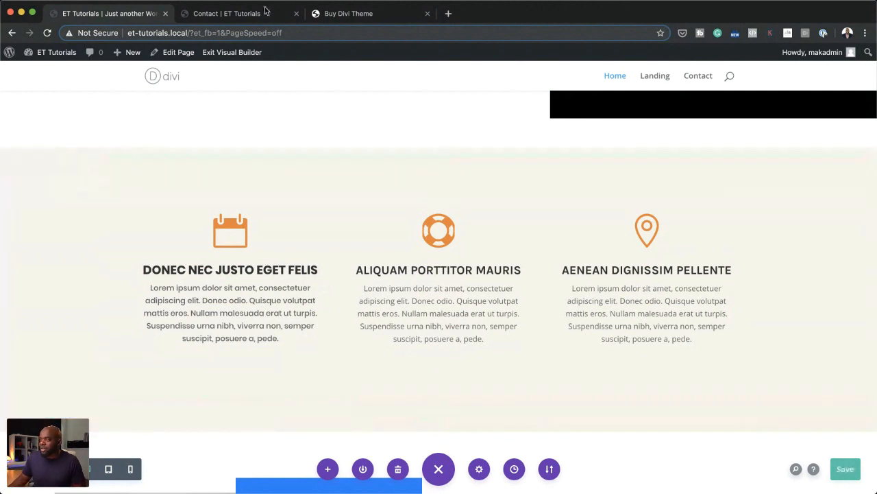
click(251, 54)
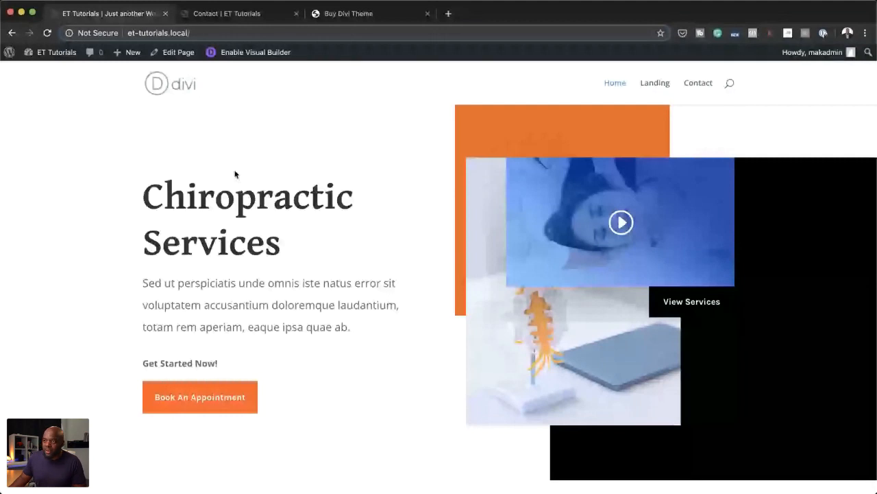
Step: Inspect the live Home page and examine the calendar blurb in the browser's phone-size device preview
scroll(234, 174, down, 10)
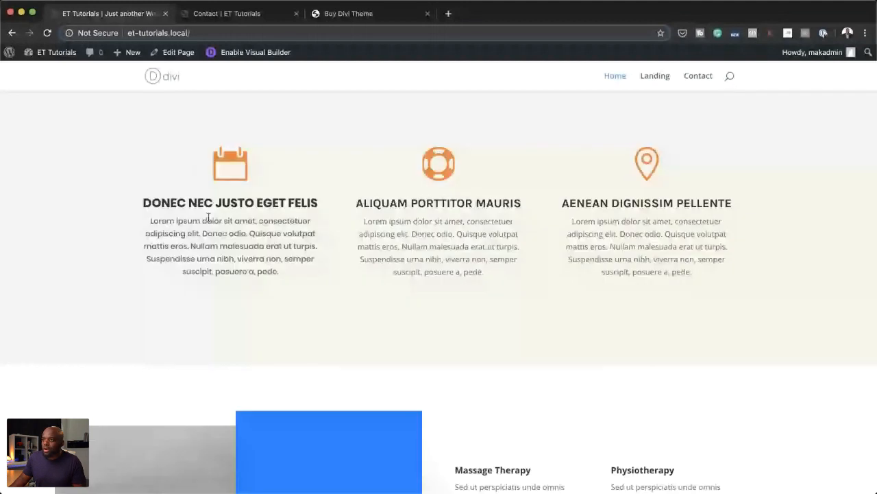
right_click(316, 179)
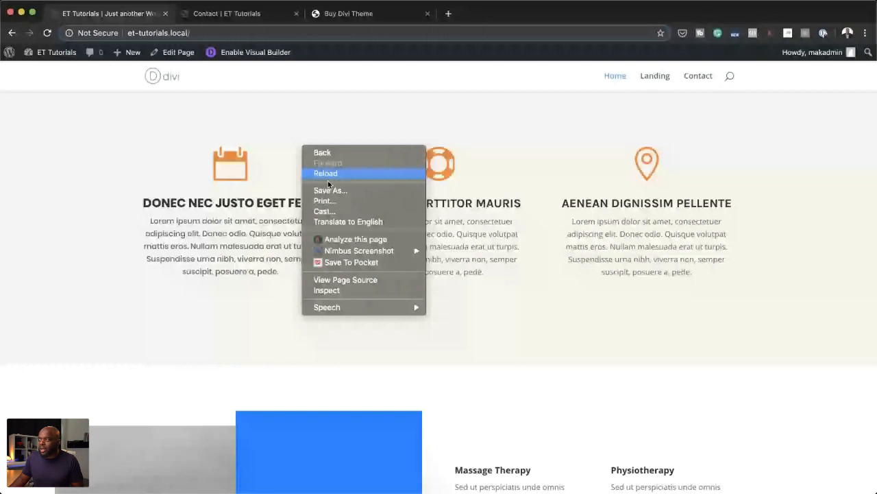
click(326, 290)
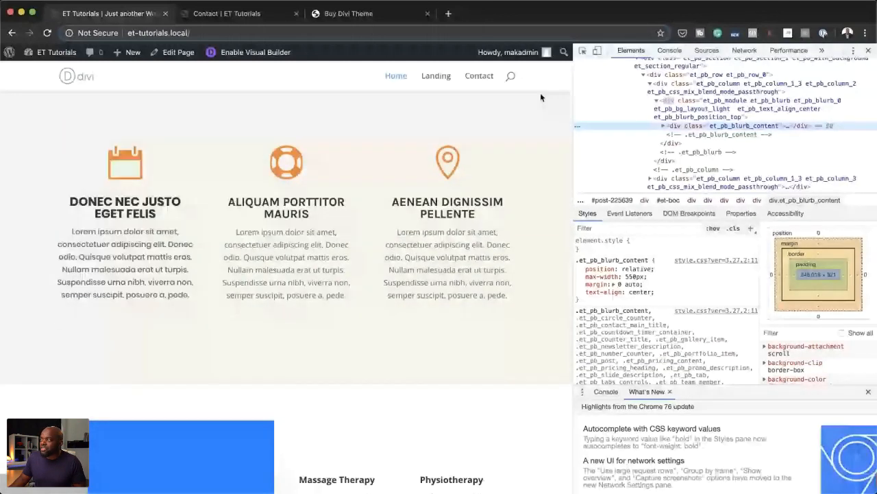
click(597, 52)
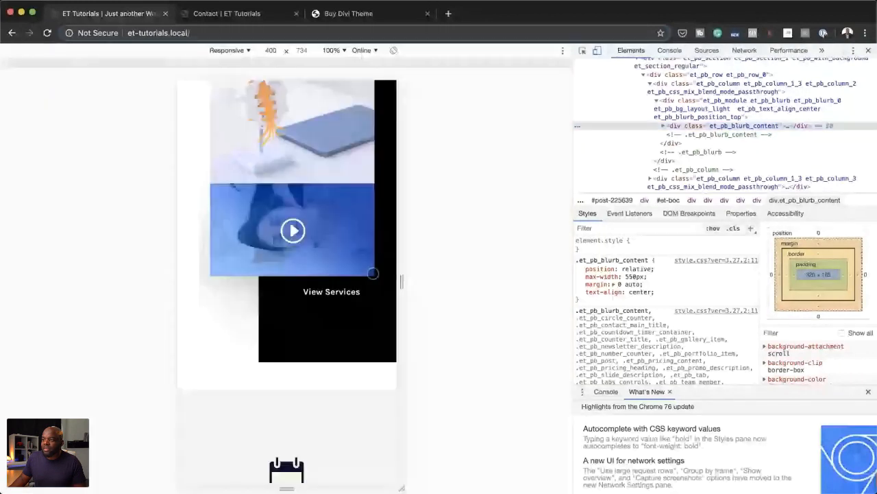
scroll(372, 273, down, 4)
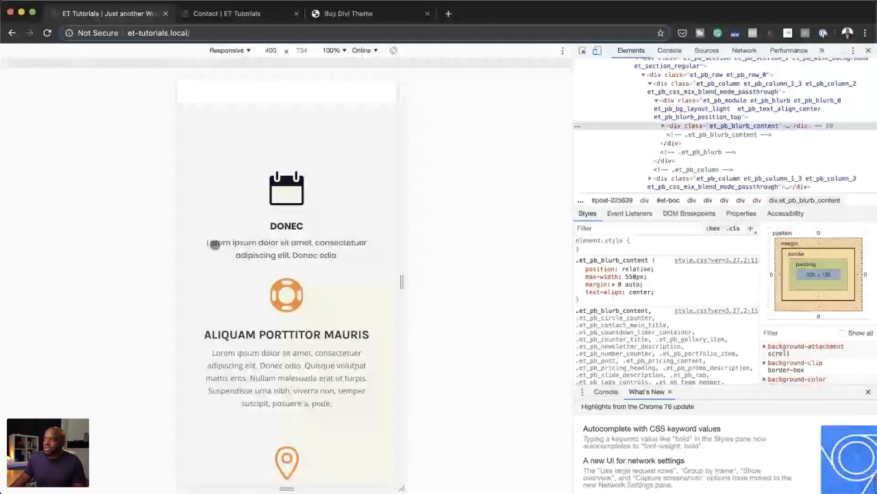
Step: Leave the device preview and look over the desktop layout of the live Home page, including its three blurbs
click(597, 51)
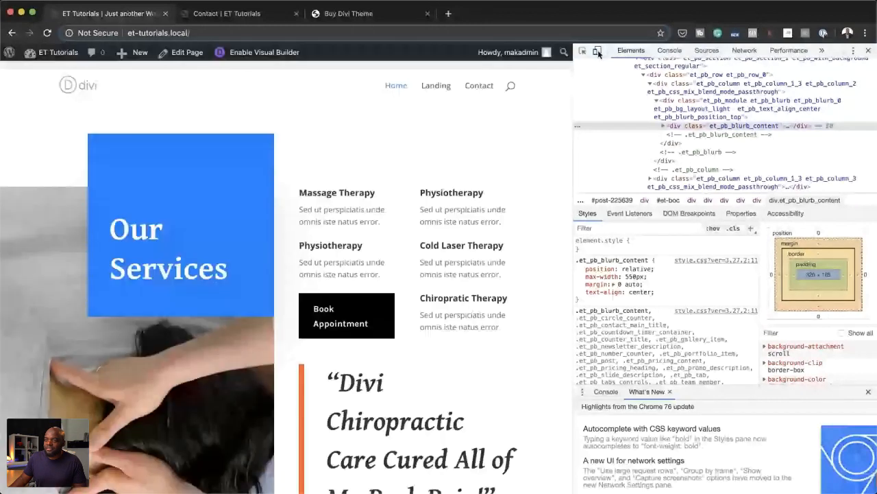
scroll(472, 254, down, 5)
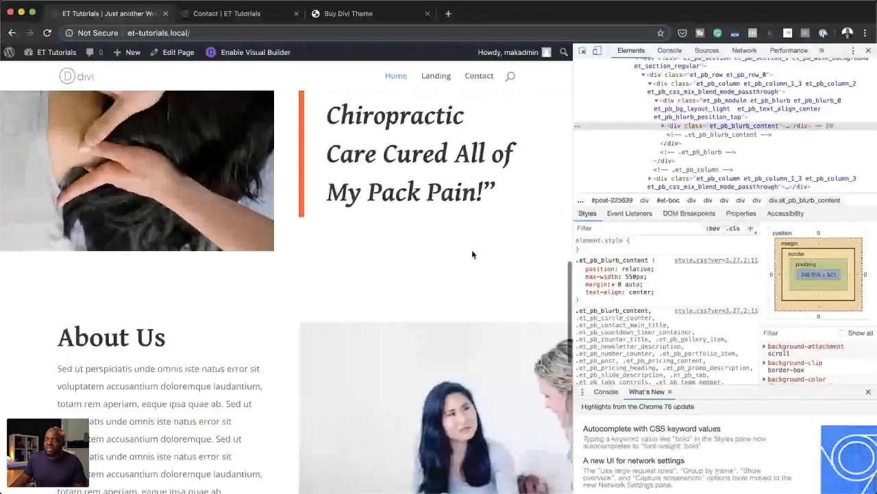
scroll(471, 254, up, 2)
scroll(472, 251, up, 10)
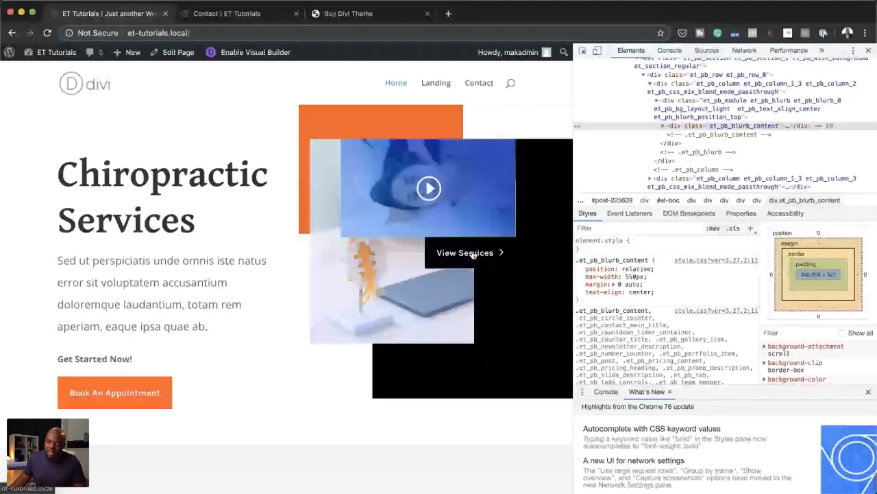
scroll(472, 254, down, 4)
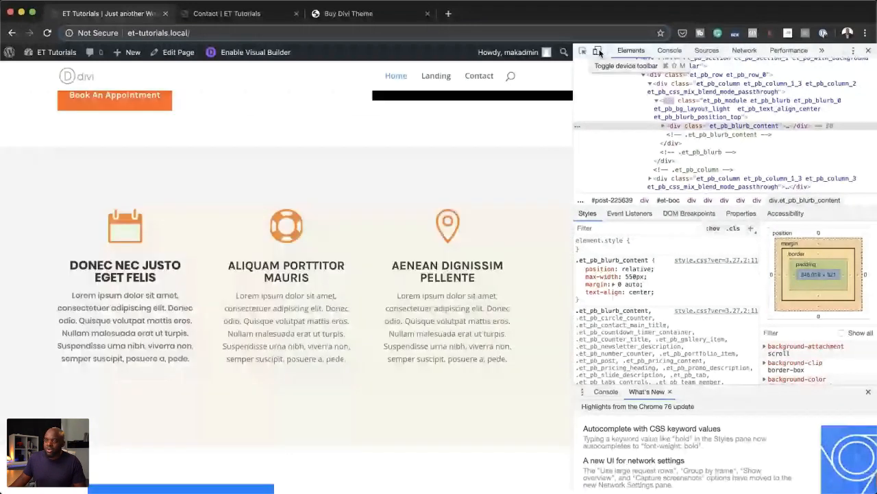
Step: Return to the phone-size preview and check the hero section and the calendar blurb's mobile content
click(597, 51)
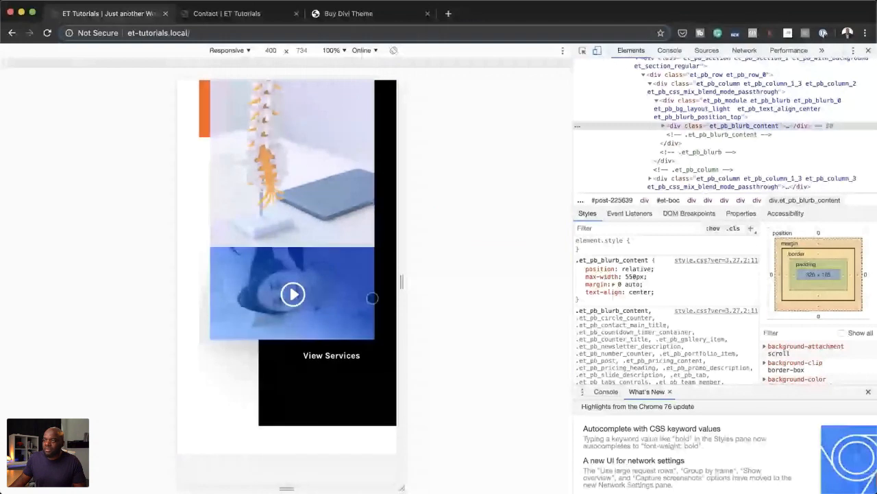
scroll(372, 298, up, 4)
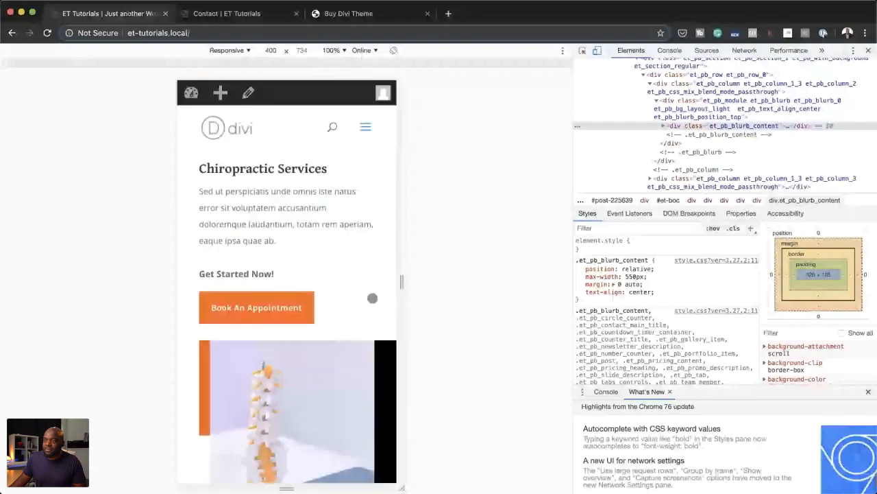
scroll(372, 297, down, 5)
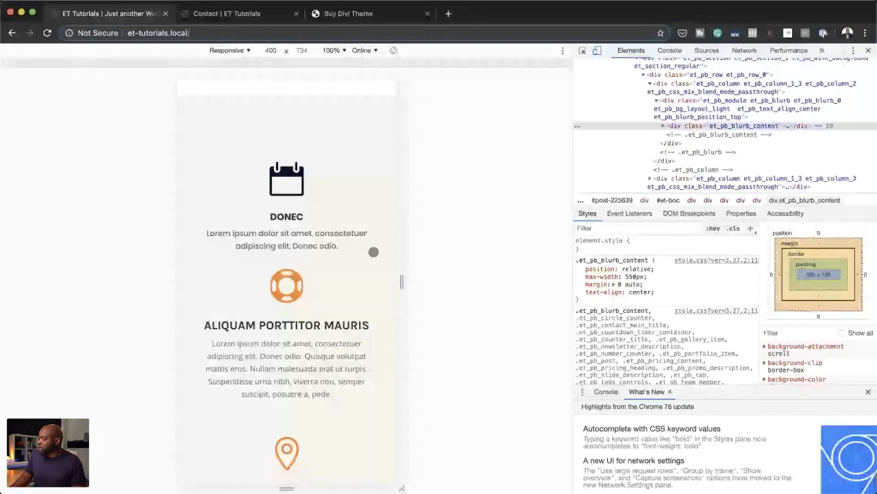
key(super+Tab)
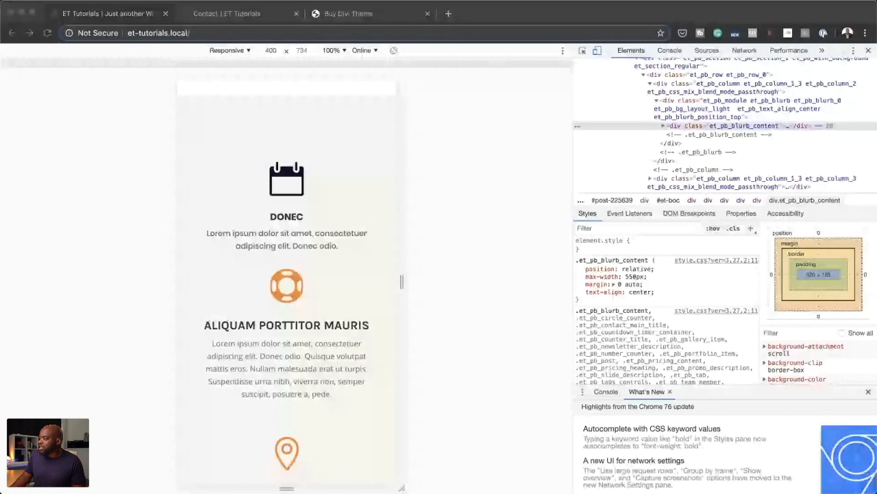
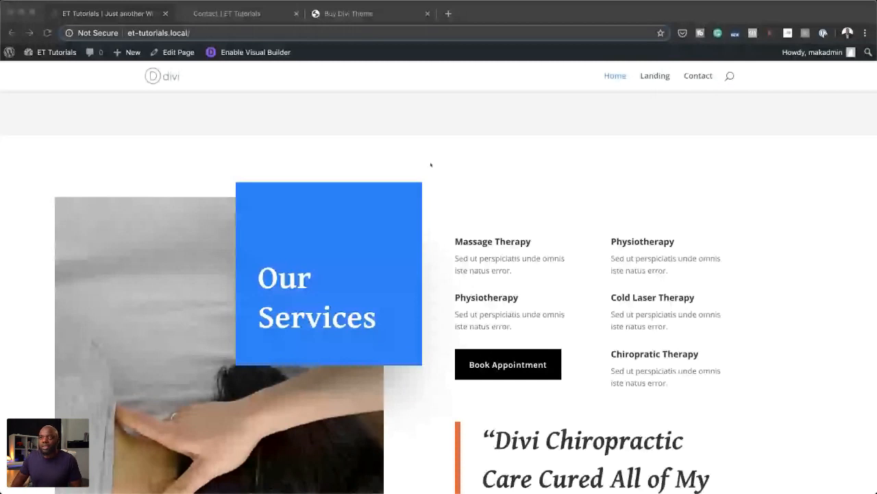
Step: Look at the live Contact page in its browser tab and return to the Home page's tab
click(261, 26)
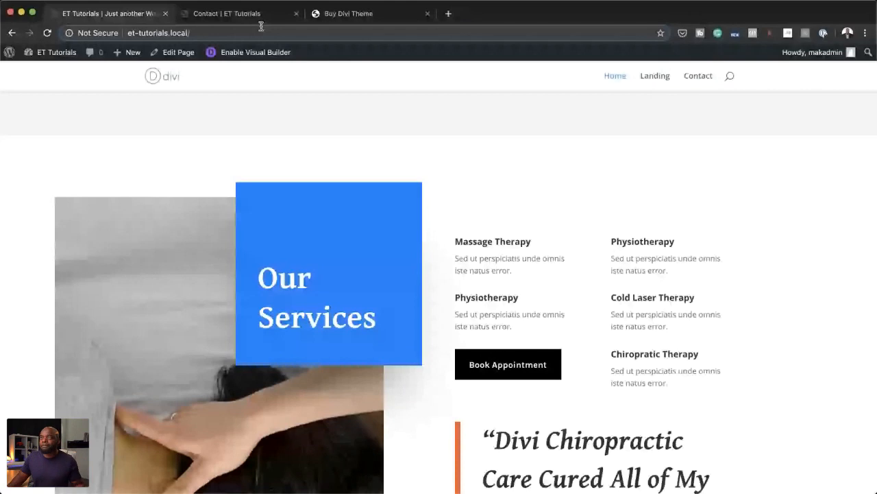
click(260, 16)
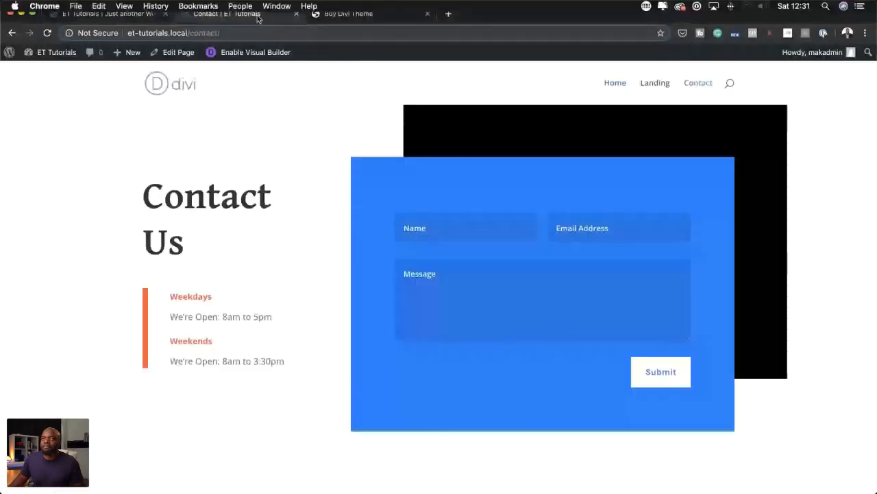
click(105, 15)
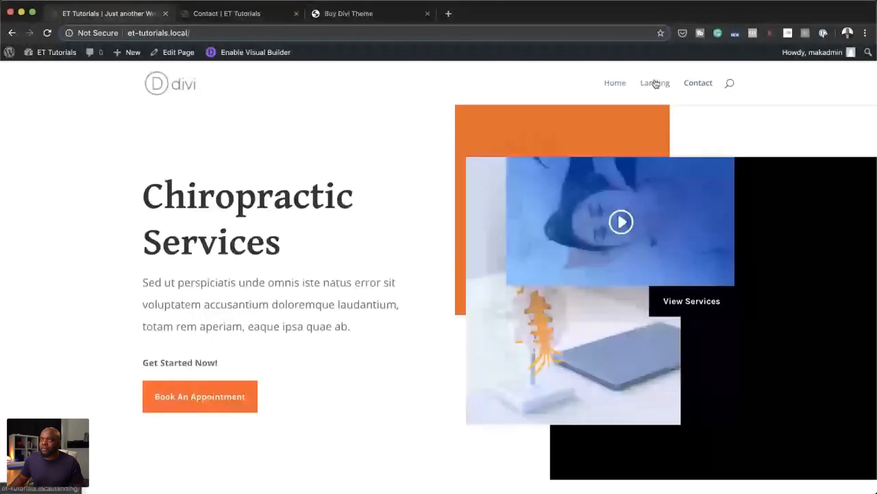
Step: Reopen the Home page in the visual builder and add a three-column row below the blurbs with the blue spine-model photo in its first column
click(255, 53)
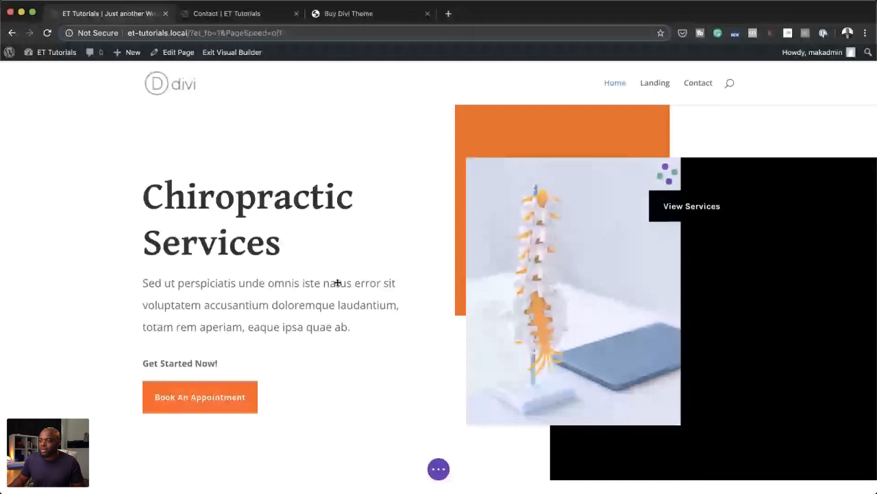
scroll(404, 391, down, 5)
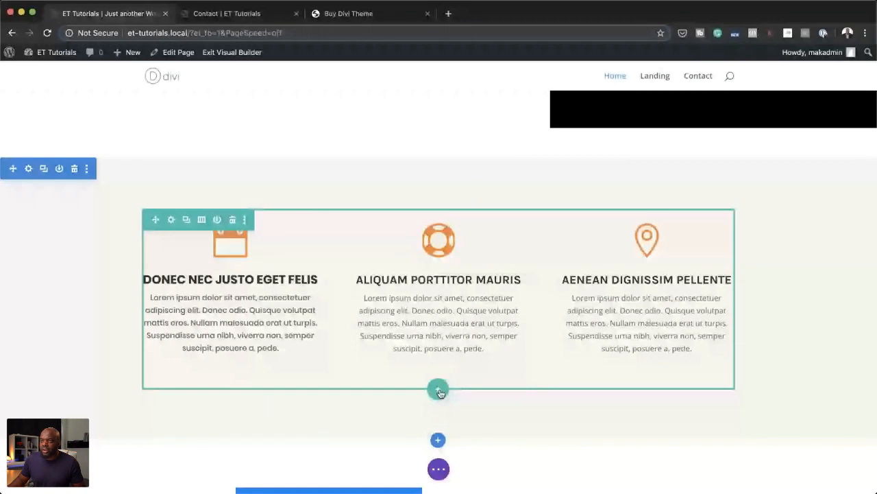
click(438, 390)
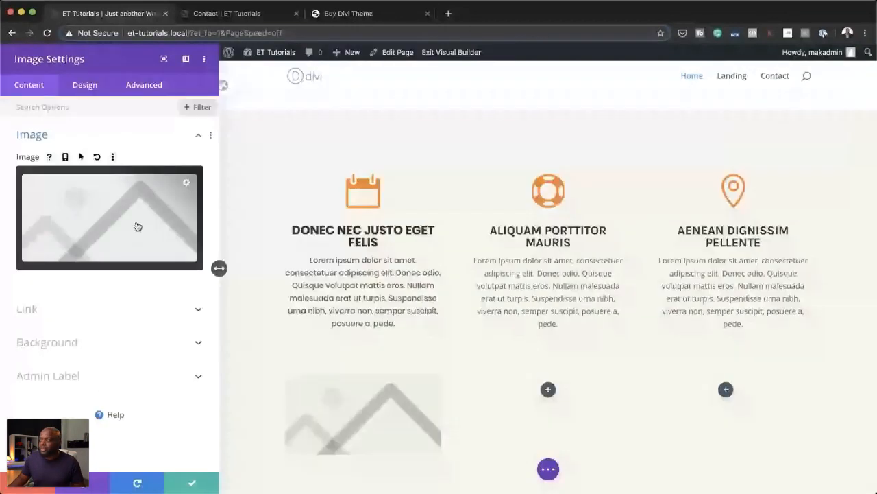
click(137, 227)
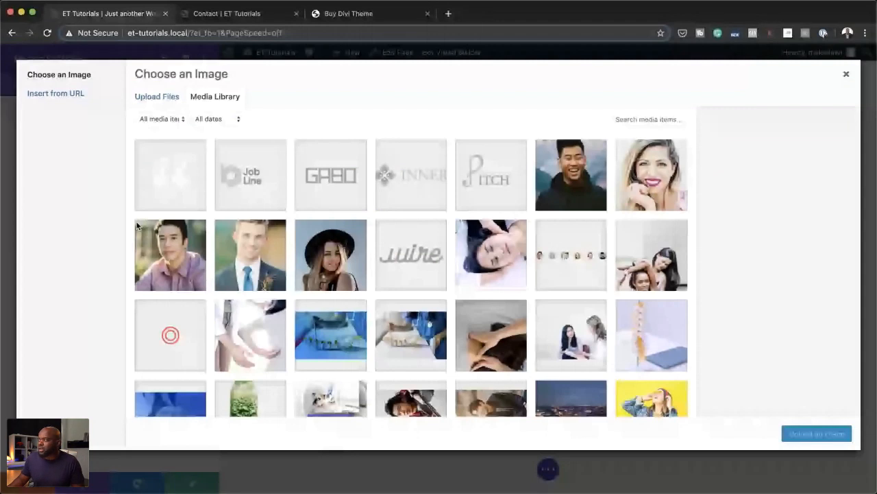
scroll(349, 274, down, 3)
click(349, 200)
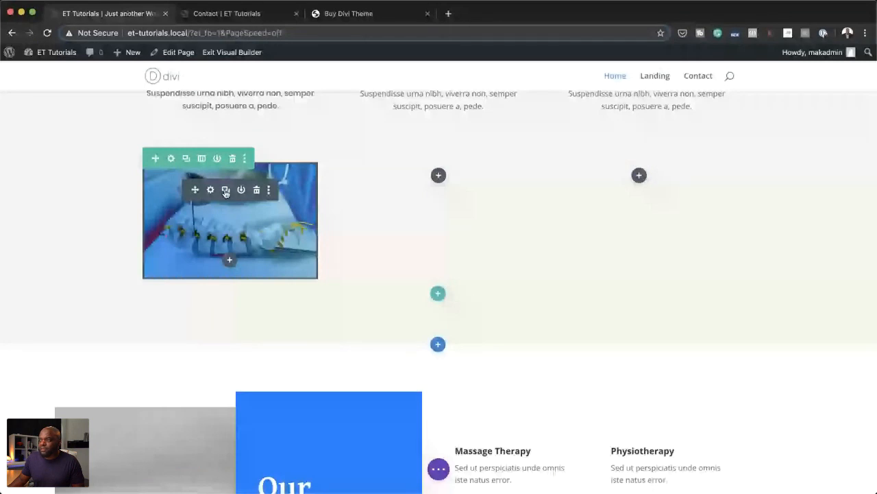
Step: Duplicate the spine-model image and place copies in the second and third columns of the new row
click(225, 191)
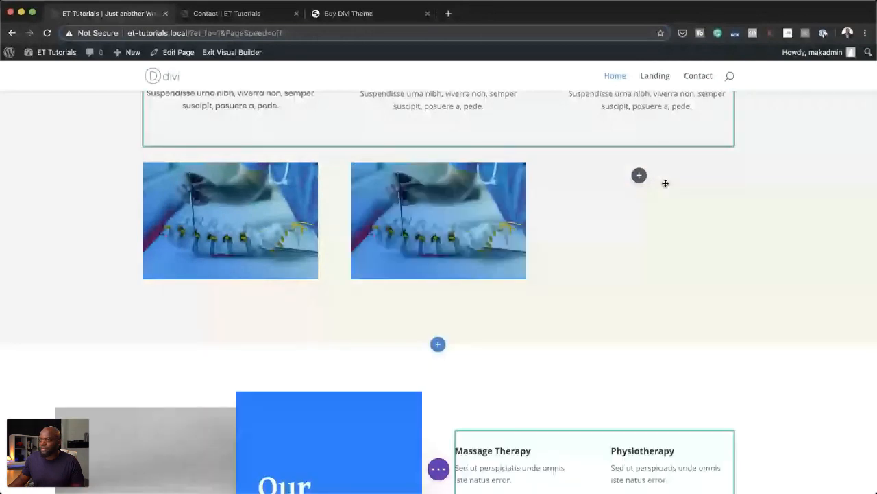
drag(665, 183, 664, 186)
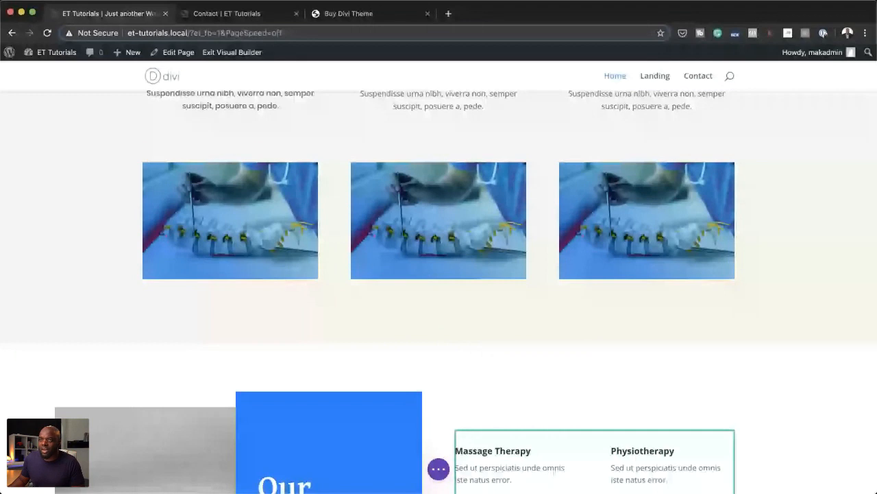
Step: Enable responsive editing for the first column's image and assign the photo of two lions as its tablet version
mouse_move(212, 195)
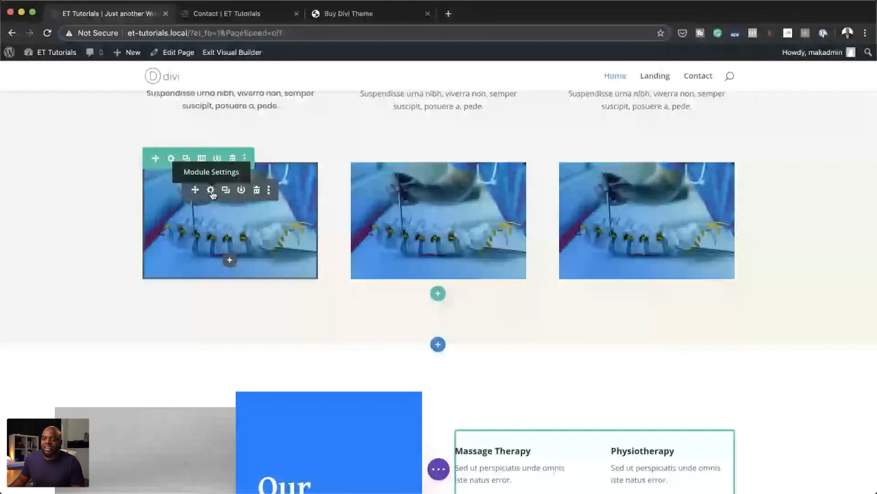
click(211, 190)
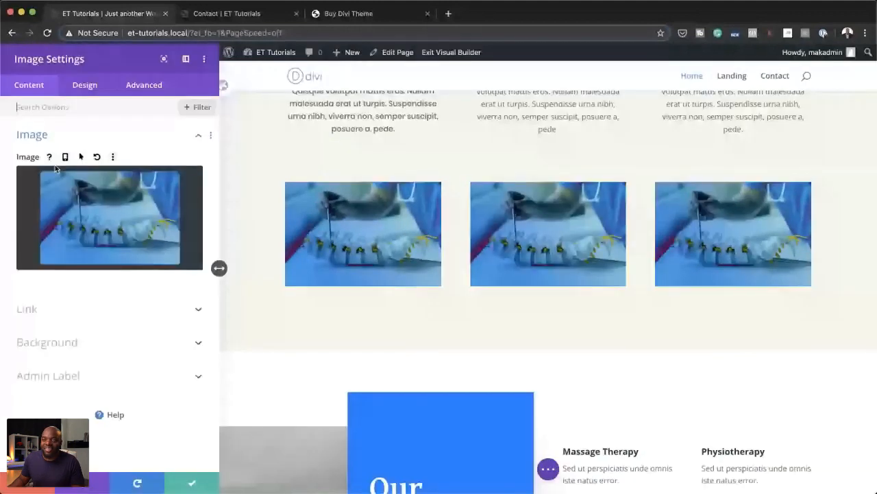
click(65, 156)
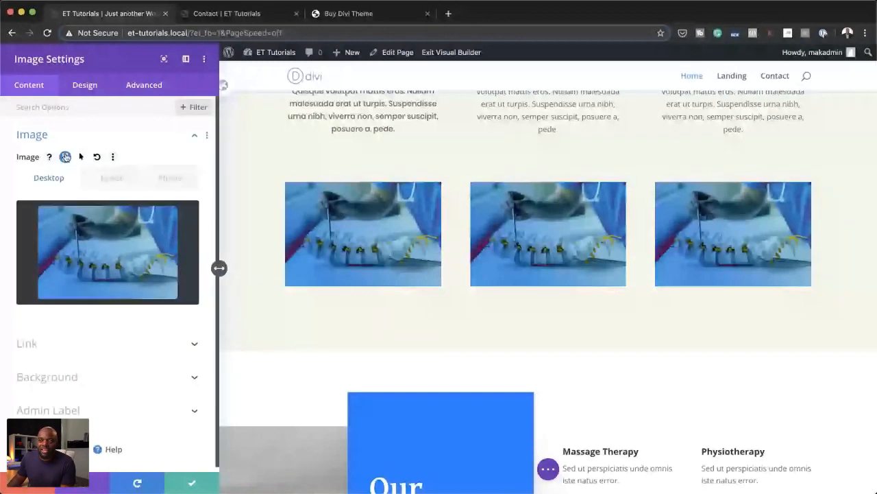
click(112, 178)
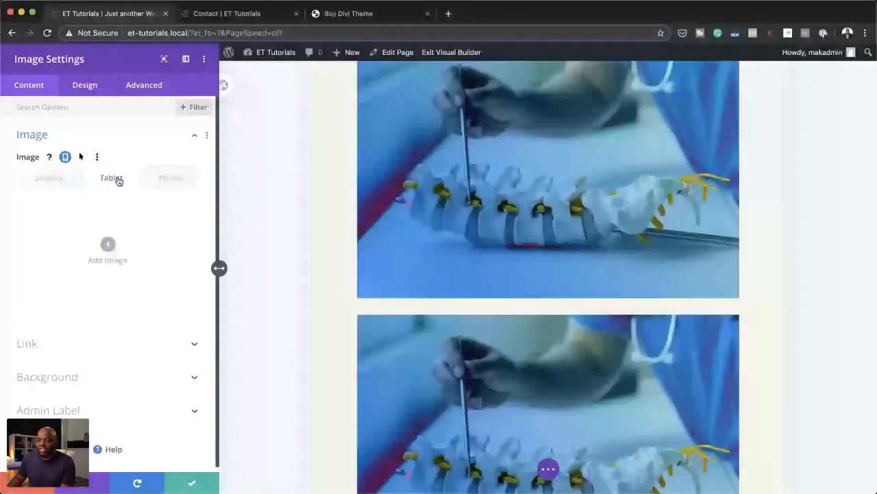
click(107, 246)
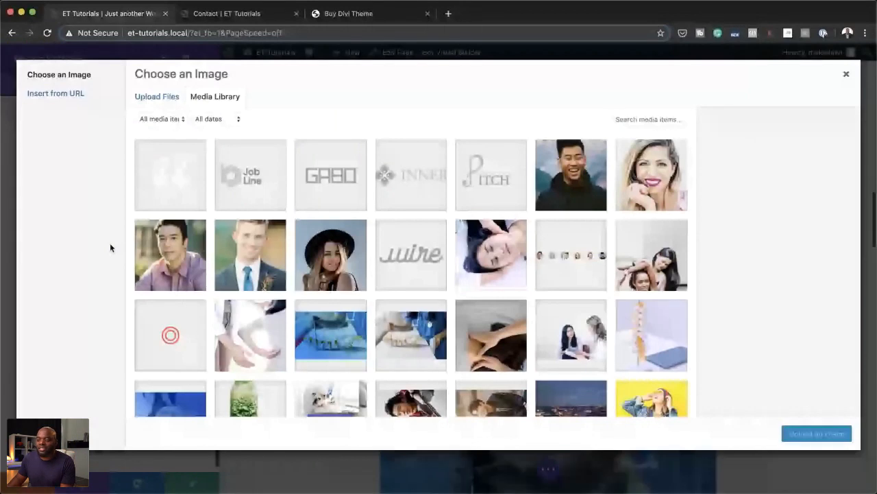
scroll(236, 261, down, 3)
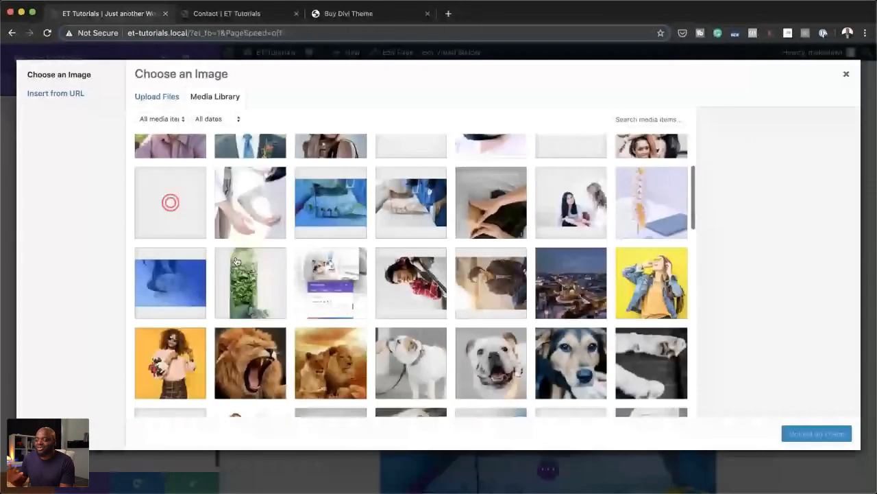
scroll(235, 260, down, 2)
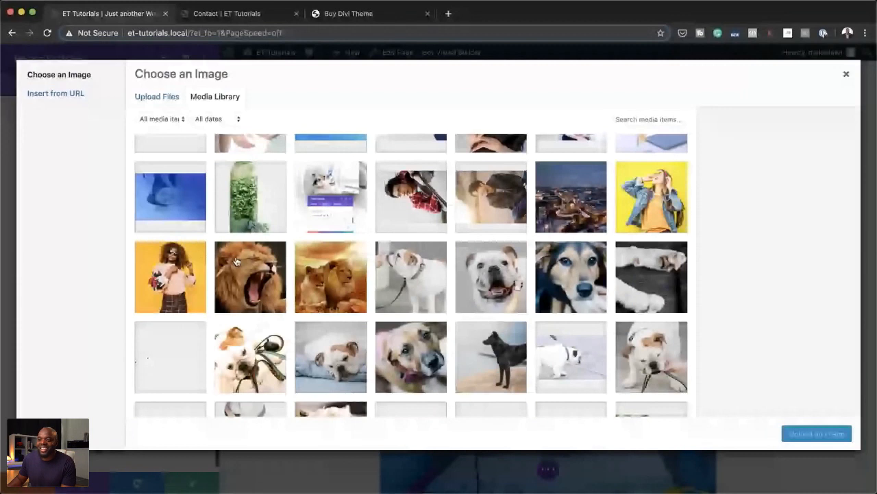
click(356, 296)
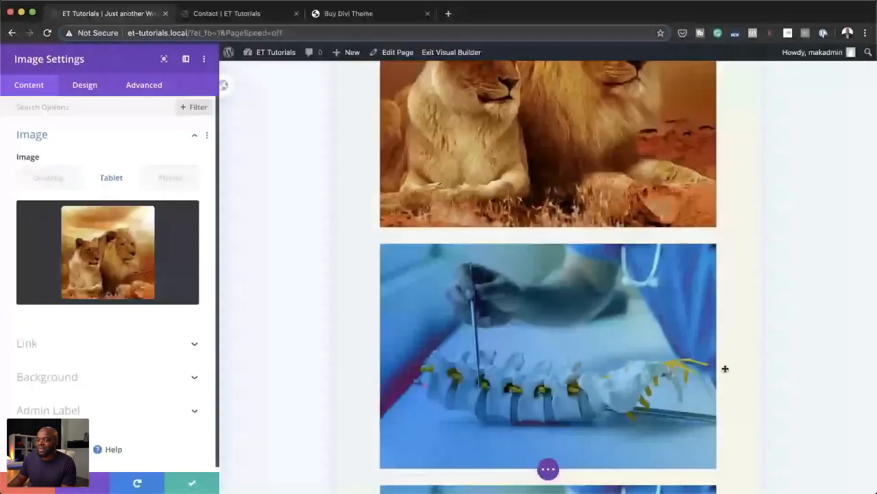
scroll(506, 358, up, 3)
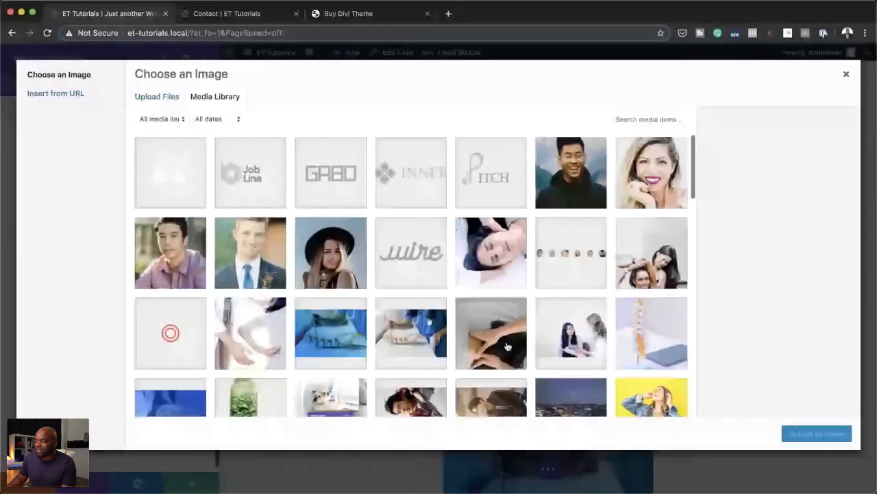
Step: Set the phone version of the same image to the sleeping bulldog photo, dog-walker-24.jpg
scroll(507, 346, down, 2)
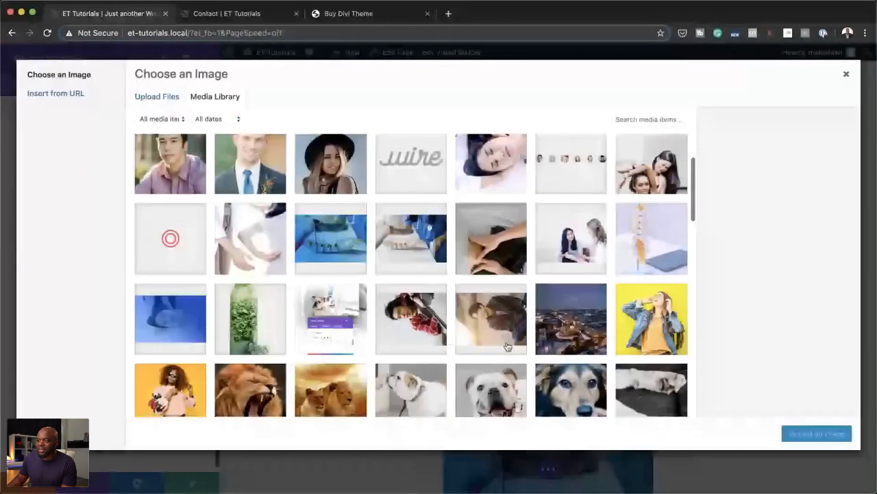
scroll(507, 346, down, 5)
click(331, 264)
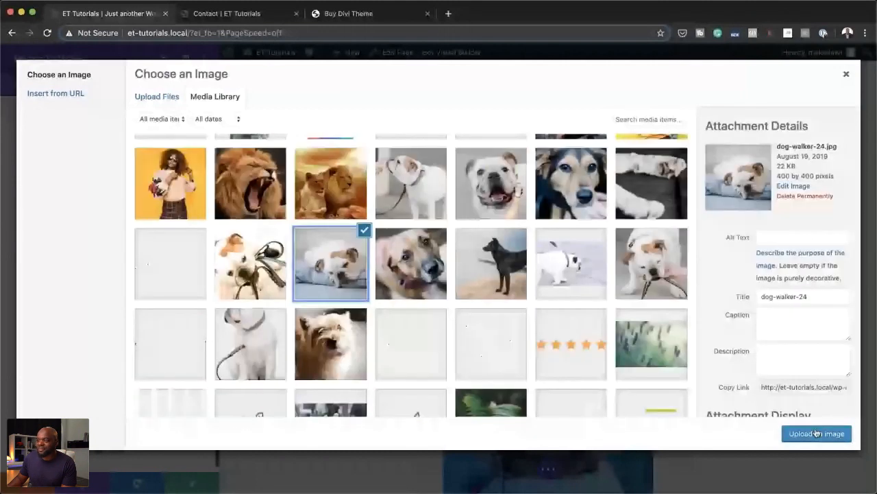
click(816, 432)
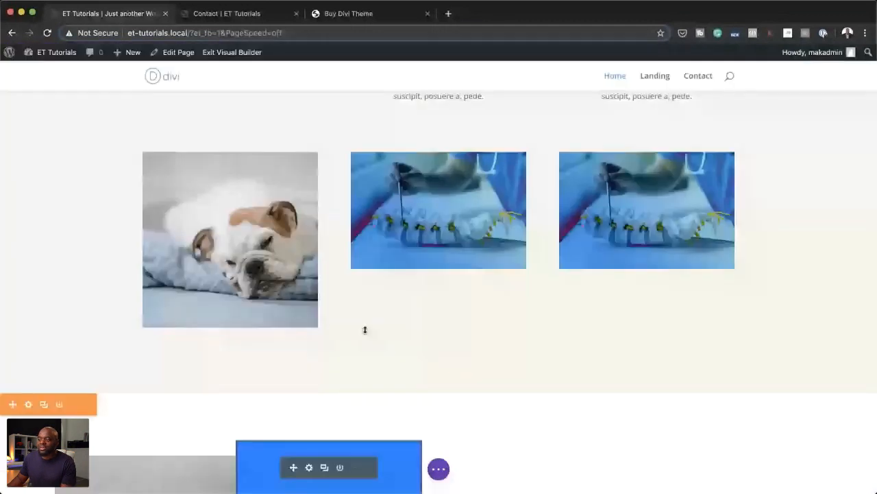
Step: Remove the two duplicate images from the row, save the Home page and exit the visual builder
scroll(364, 330, up, 2)
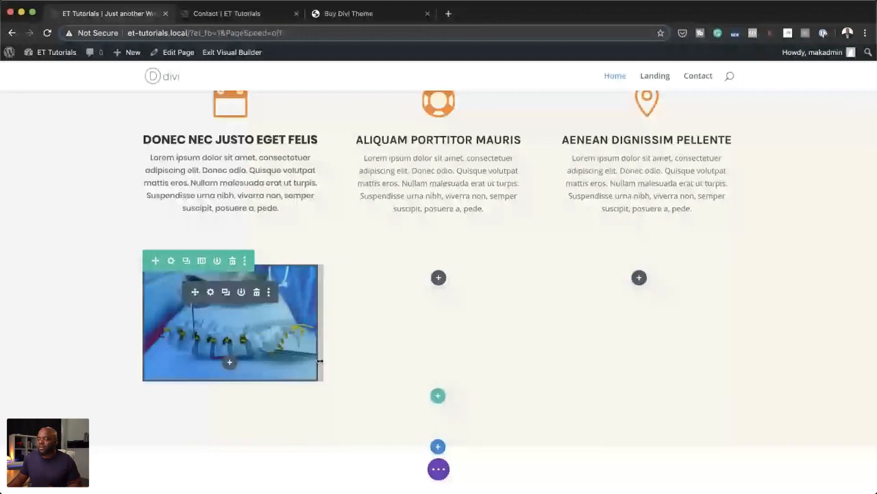
click(439, 469)
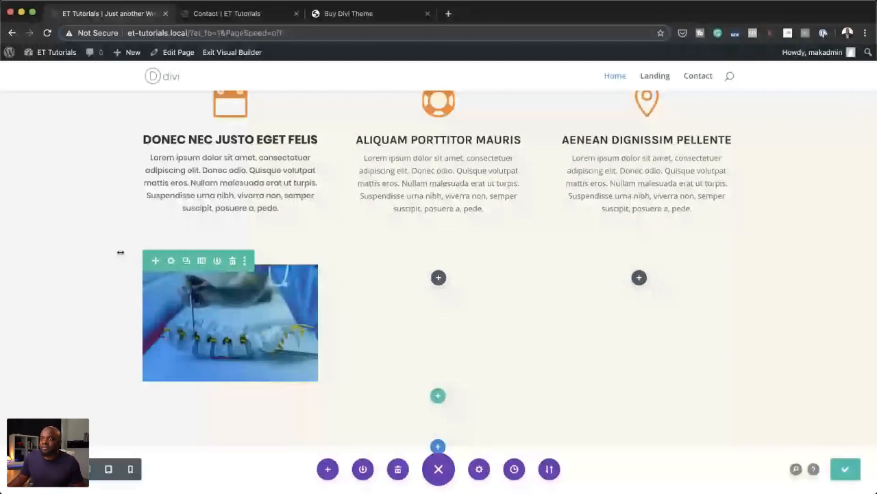
click(238, 53)
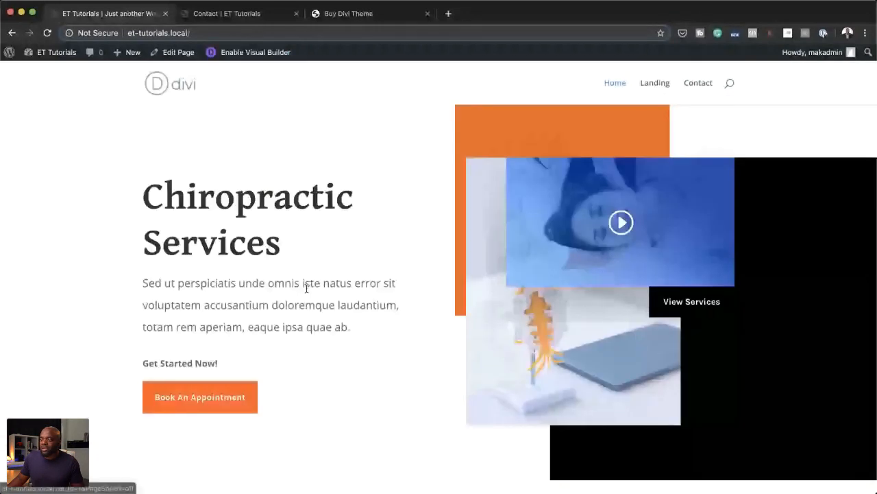
Step: Examine the new responsive image on the live Home page in the phone-size preview and in the desktop layout
scroll(306, 289, down, 10)
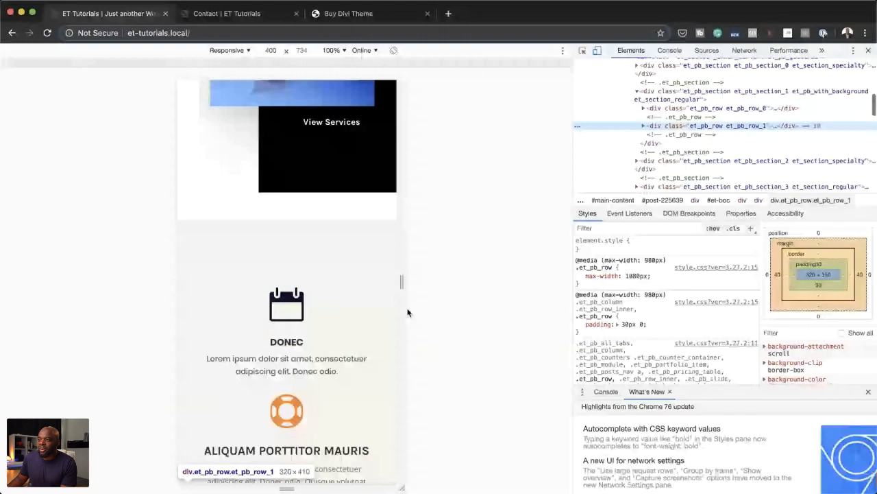
scroll(295, 231, down, 5)
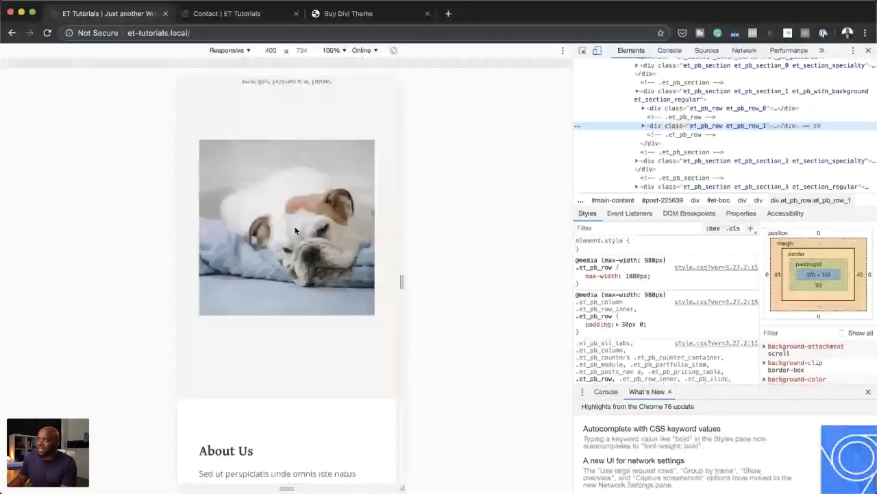
click(597, 52)
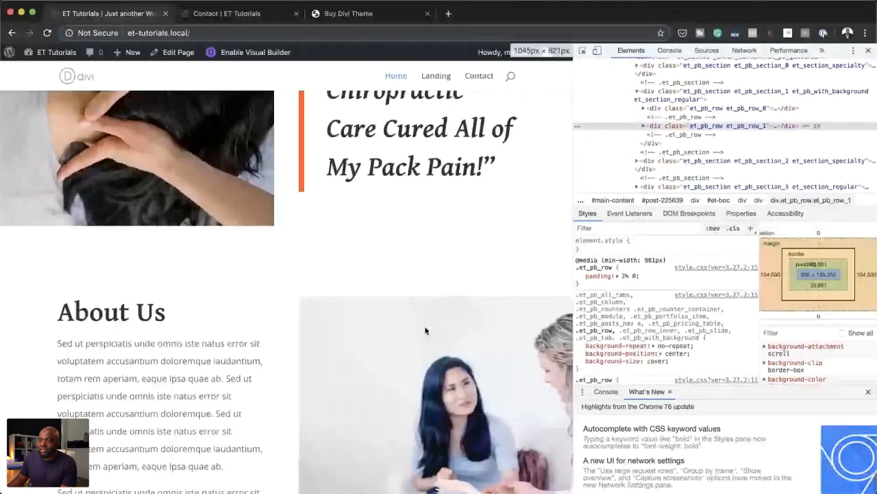
scroll(425, 330, up, 10)
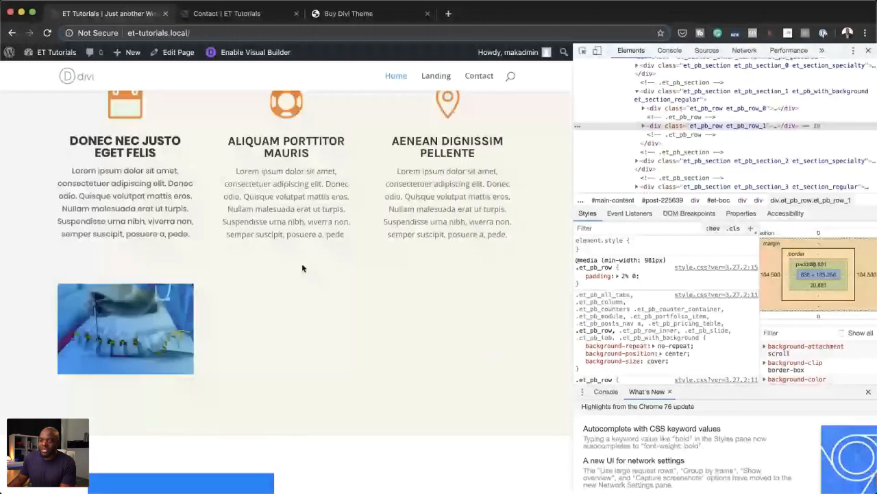
Step: Recheck the blurbs and the phone image in the phone-size preview, and close the developer tools to view the full desktop page
key(super+shift+m)
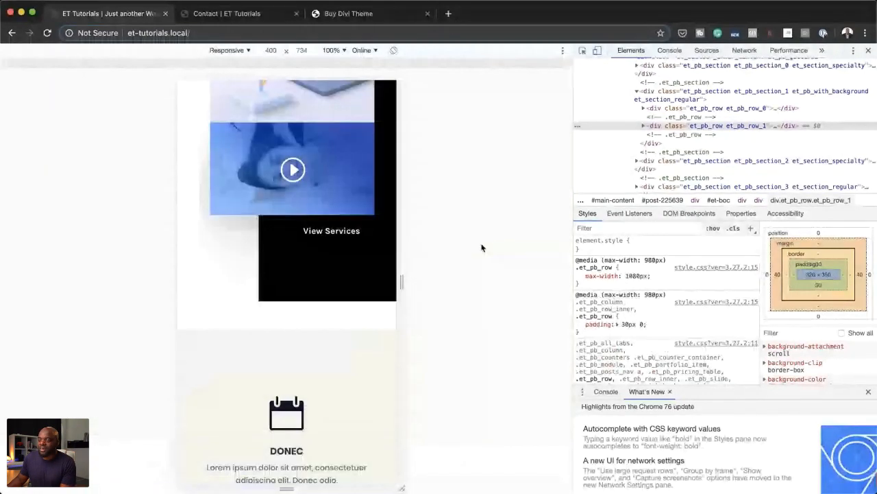
scroll(338, 300, down, 5)
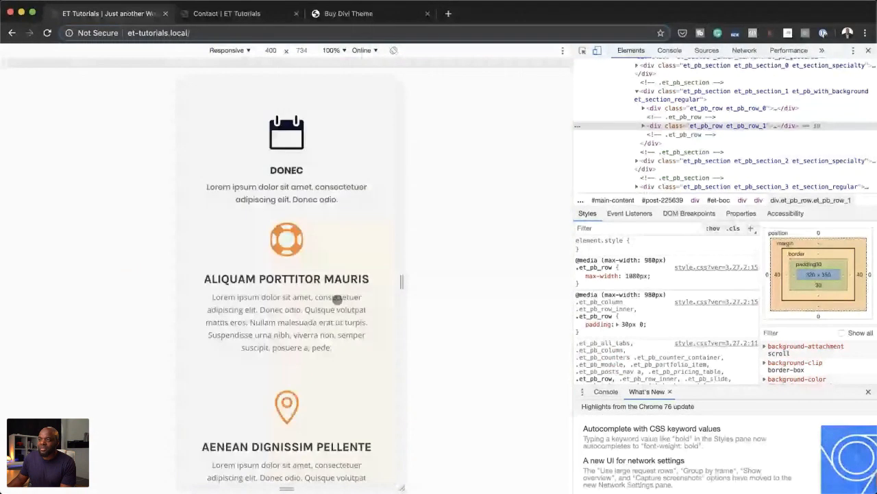
scroll(337, 300, down, 10)
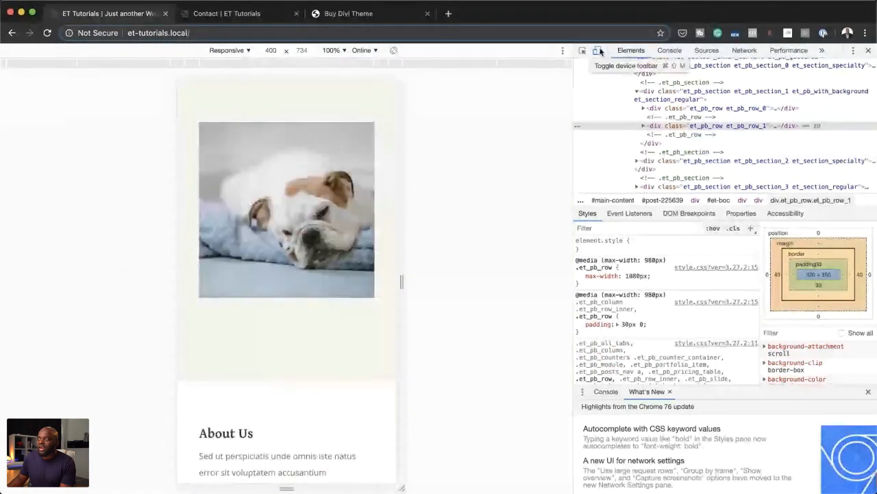
click(598, 51)
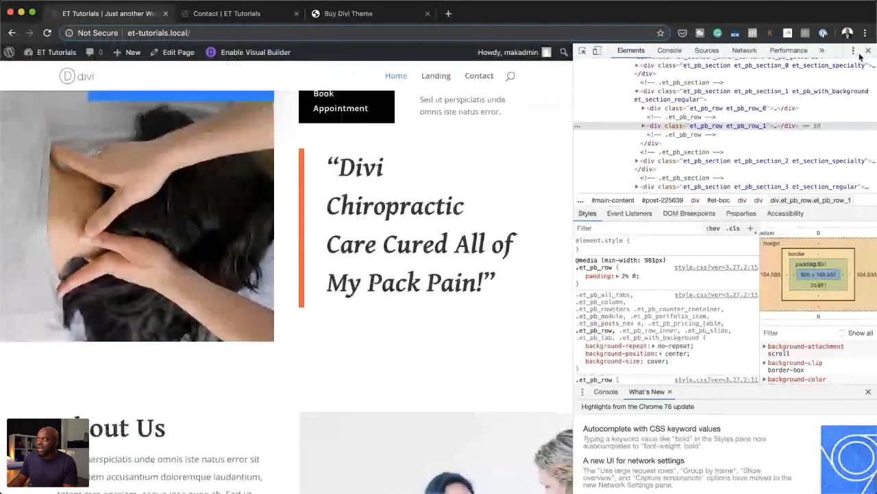
click(867, 51)
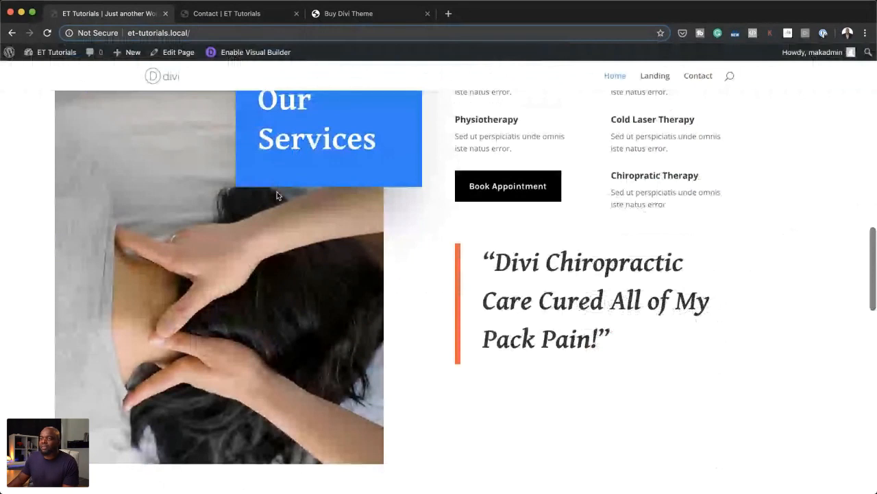
scroll(277, 195, down, 3)
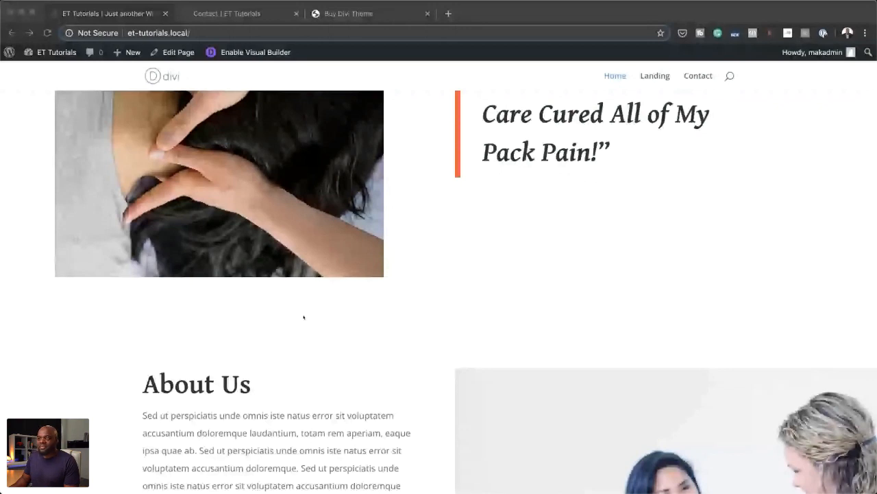
Step: Return to the responsive image row on the live Home page and reopen the page in the visual builder
scroll(322, 288, up, 10)
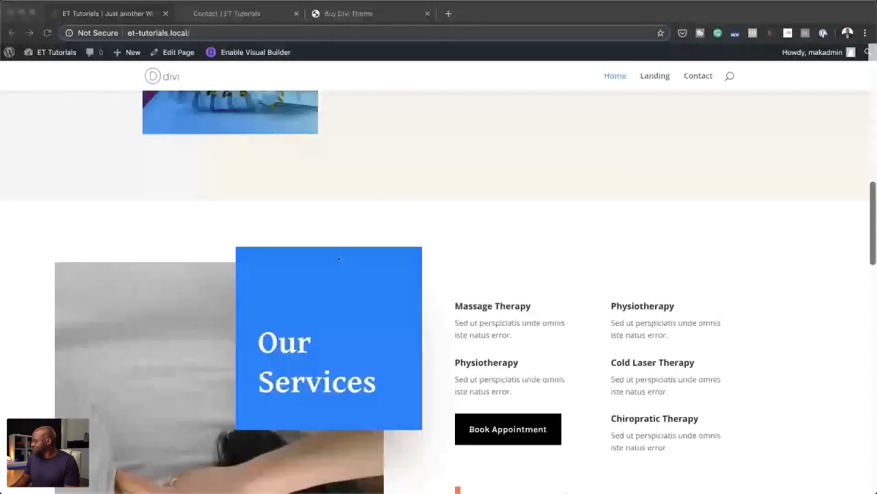
scroll(339, 258, up, 1)
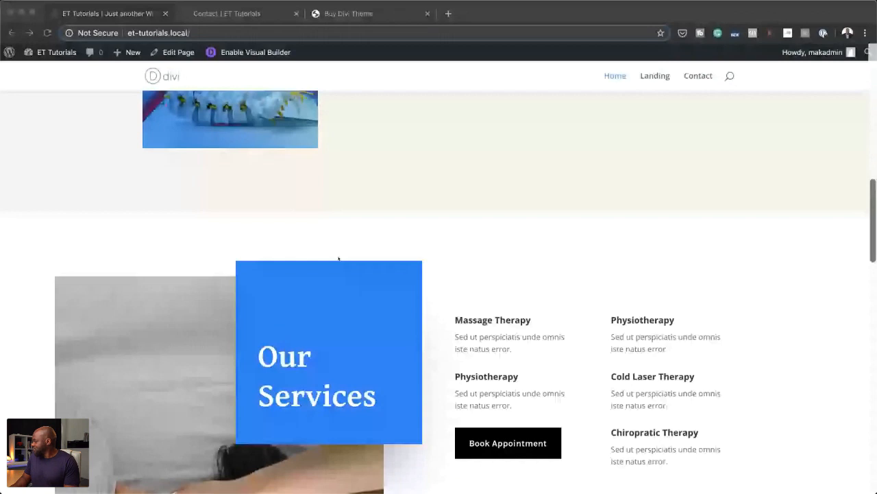
scroll(339, 258, up, 1)
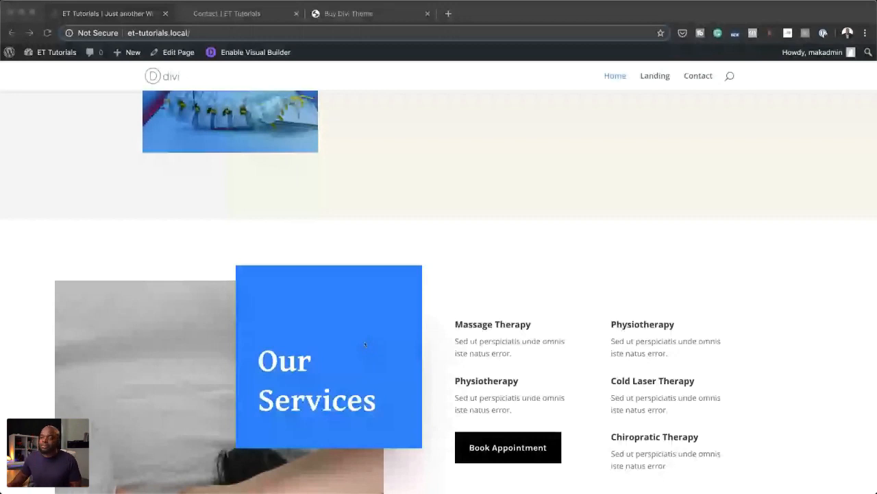
scroll(375, 196, up, 1)
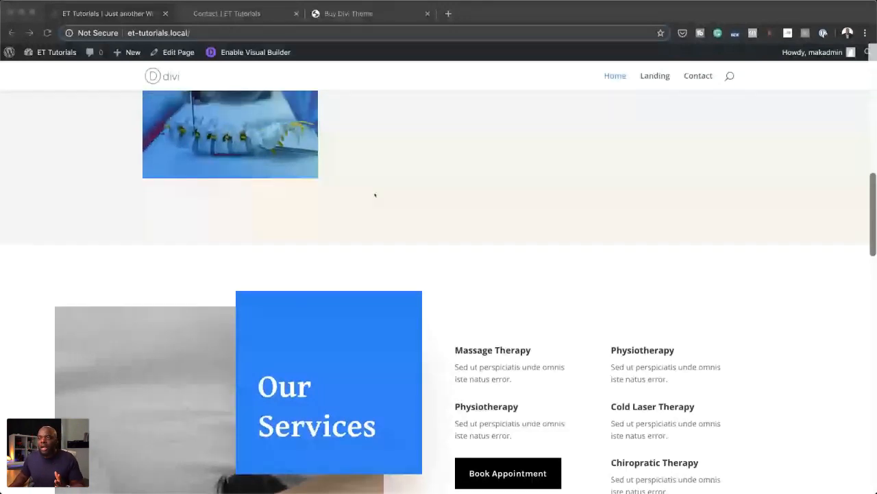
scroll(375, 195, up, 3)
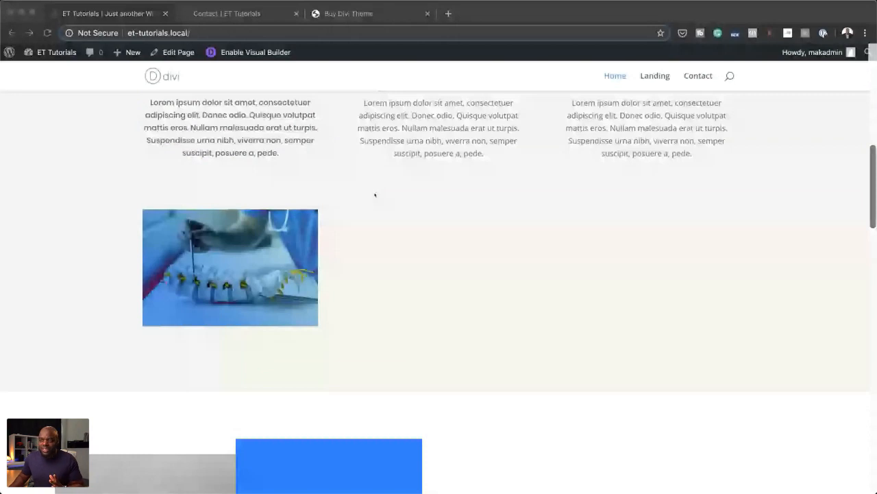
scroll(285, 245, up, 1)
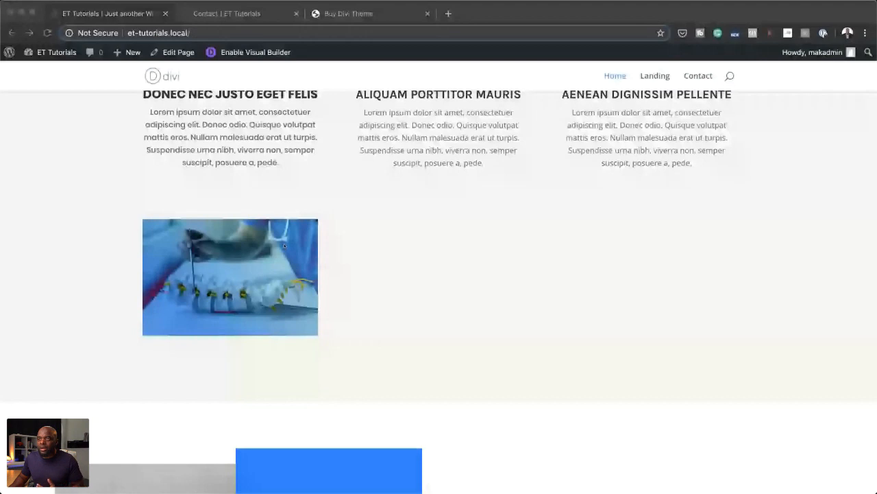
click(253, 53)
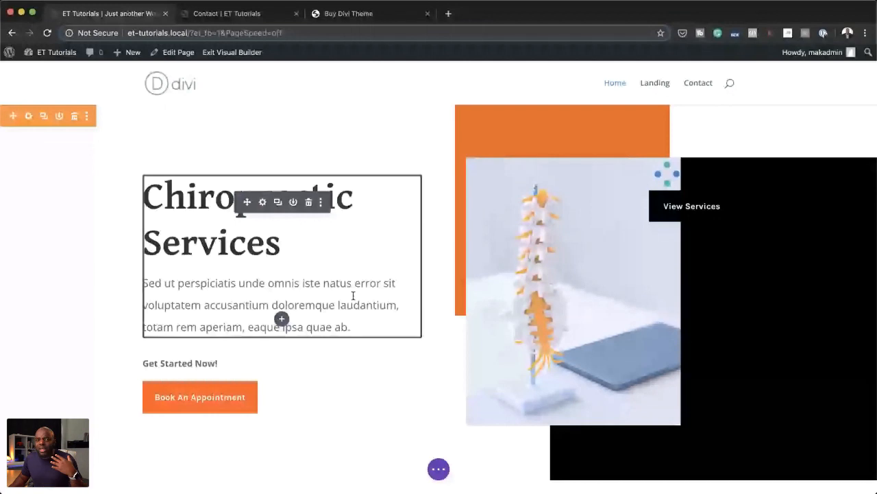
Step: Set the desktop version of the image below the first blurb to the cactus photo, gardener-10.jpg
scroll(353, 296, down, 10)
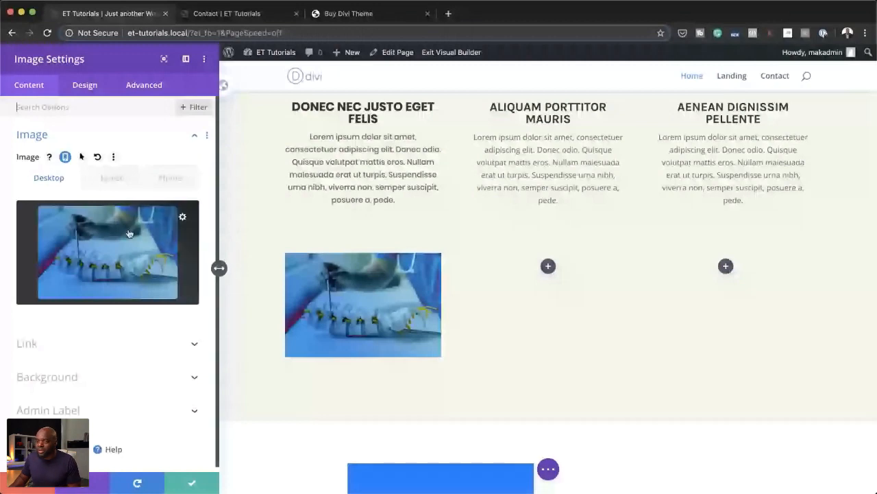
click(129, 234)
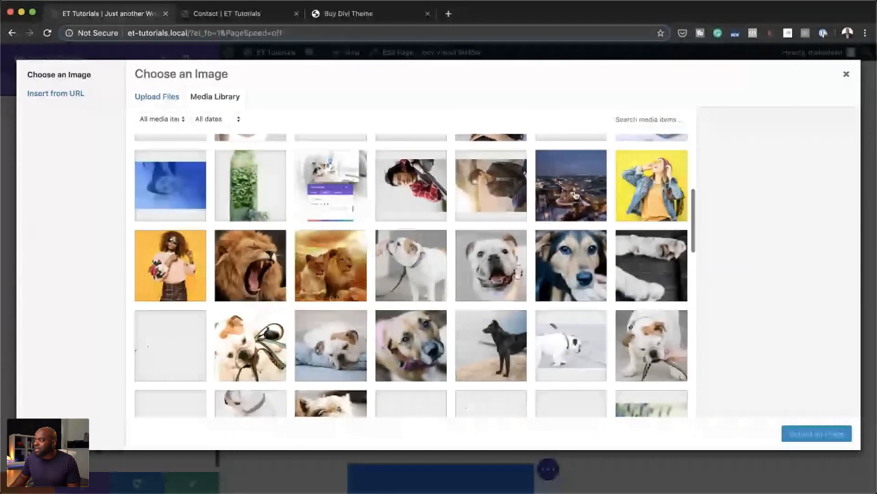
click(575, 192)
scroll(576, 286, down, 2)
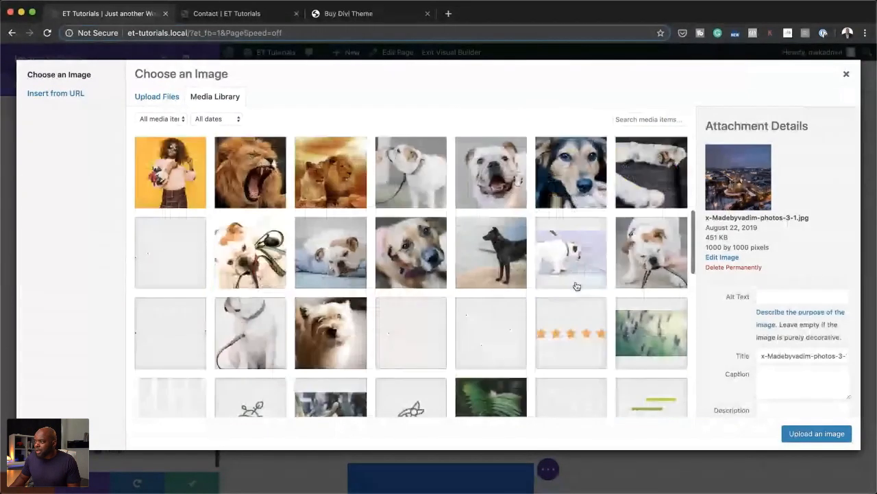
scroll(489, 287, down, 3)
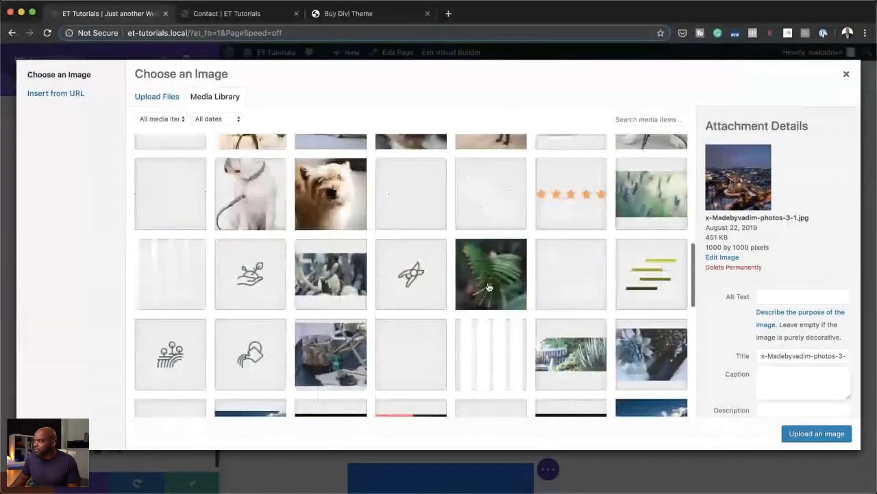
click(331, 272)
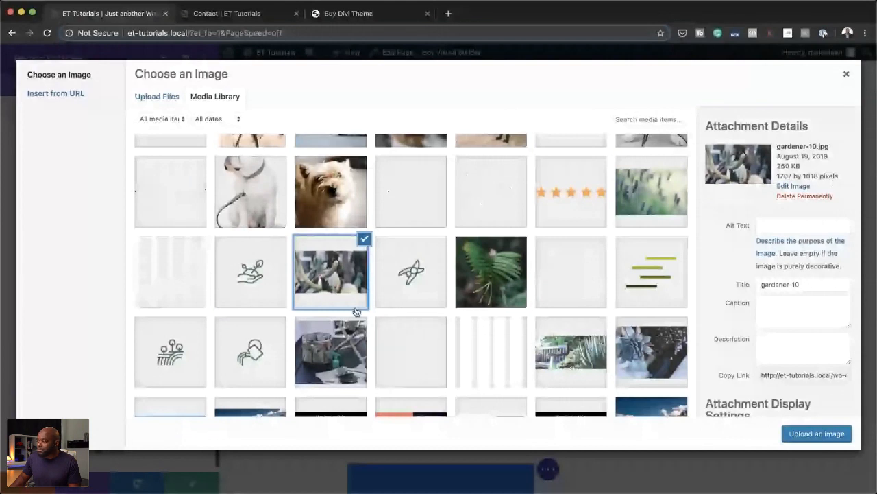
click(815, 434)
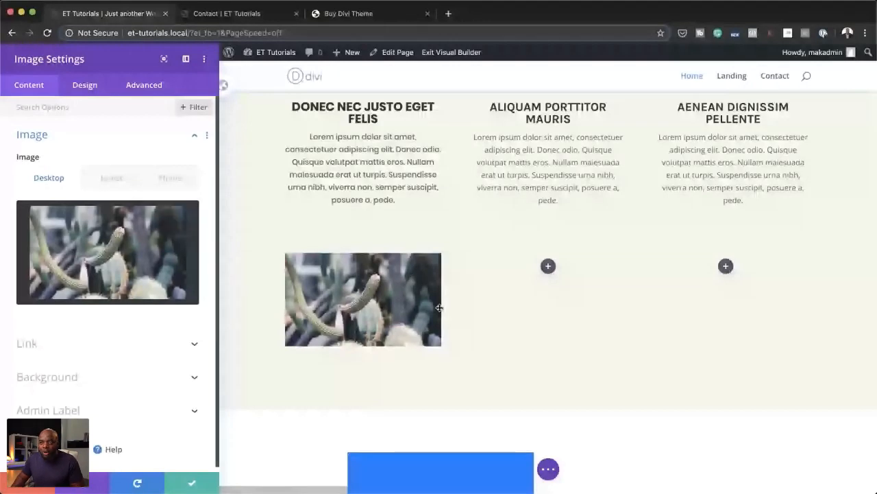
Step: Compare the tablet, phone and desktop versions of the image in its settings
click(112, 179)
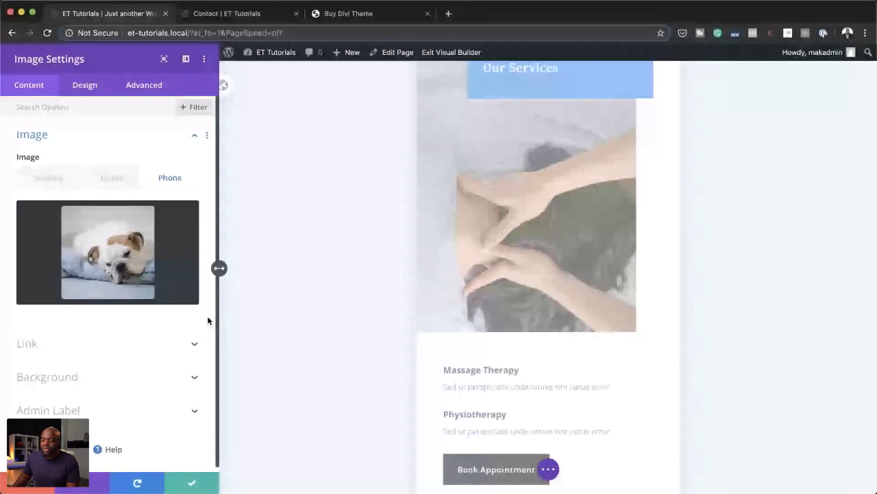
click(120, 174)
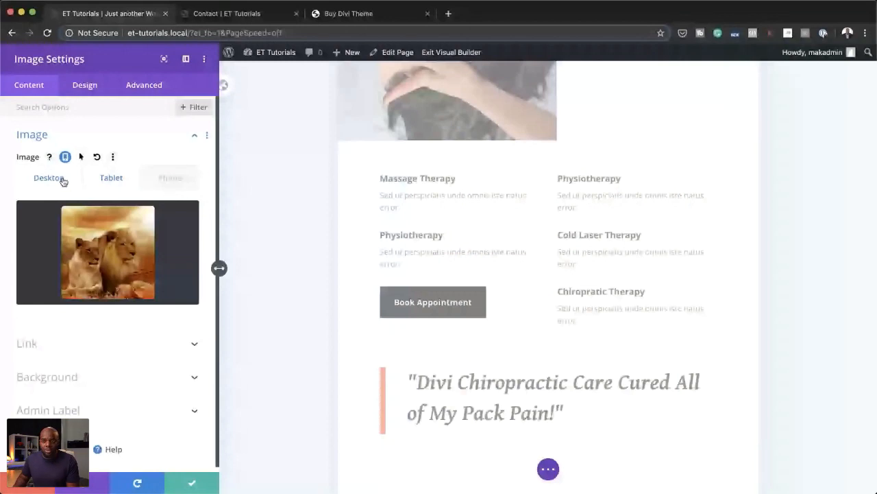
click(63, 179)
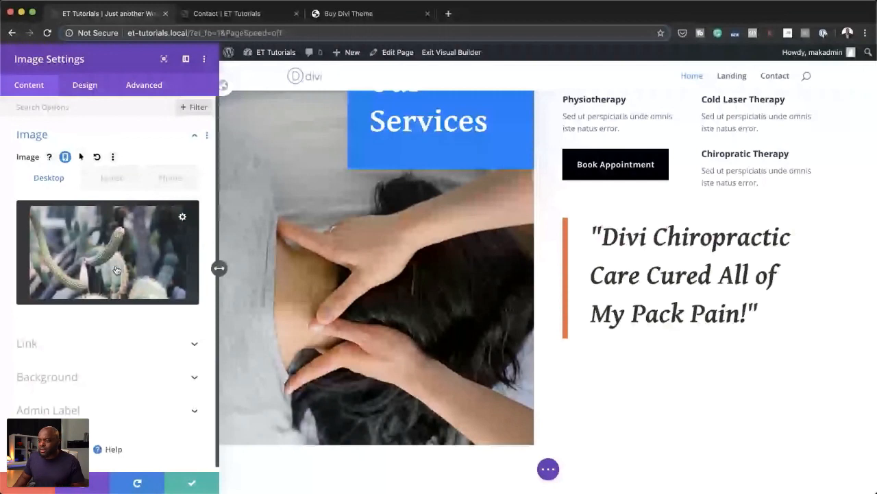
mouse_move(395, 480)
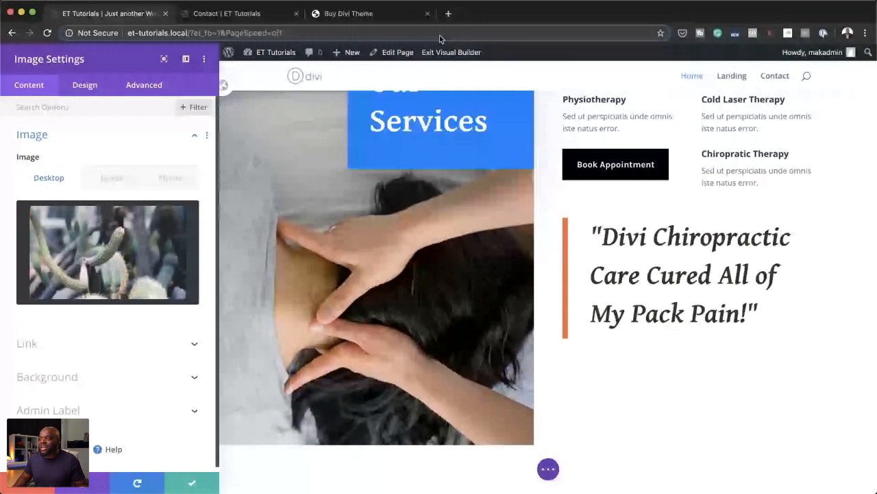
Step: Open the pexels.com stock photo site in the browser tab holding the Buy Divi Theme page
click(382, 19)
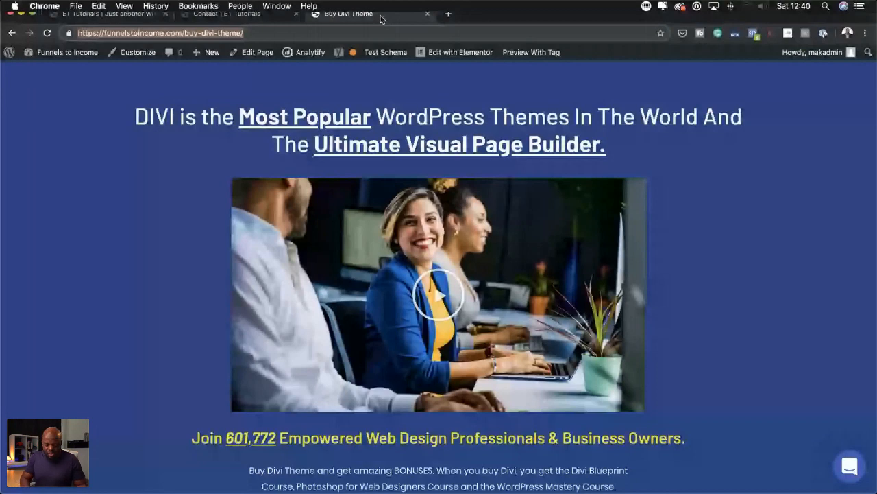
text(pe)
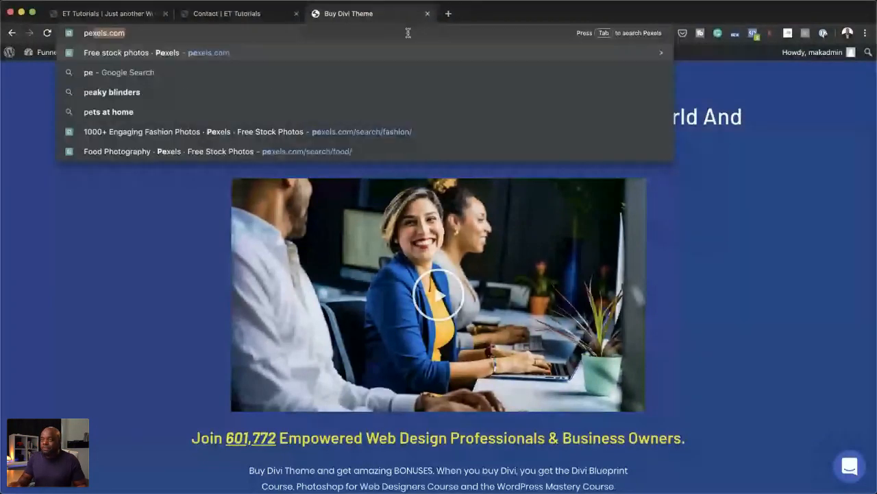
key(Return)
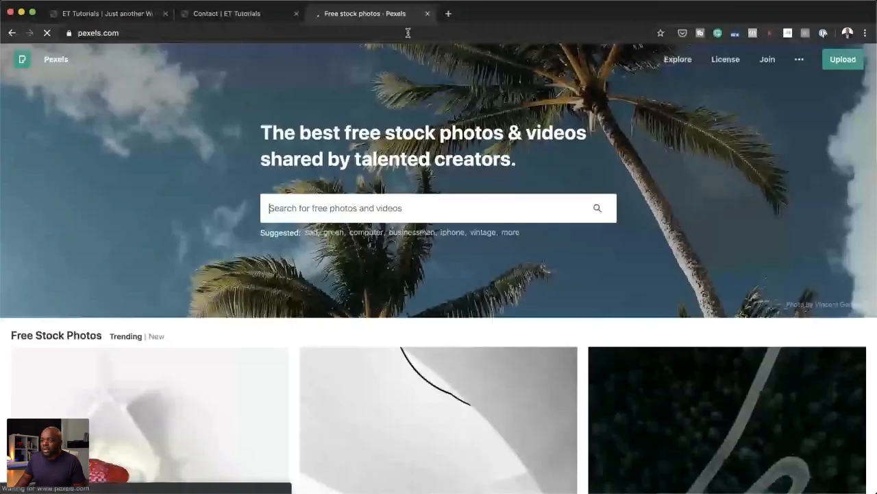
Step: Browse the trending free stock photos and open the one of three women sitting on a bench
scroll(336, 164, down, 15)
scroll(336, 163, down, 1)
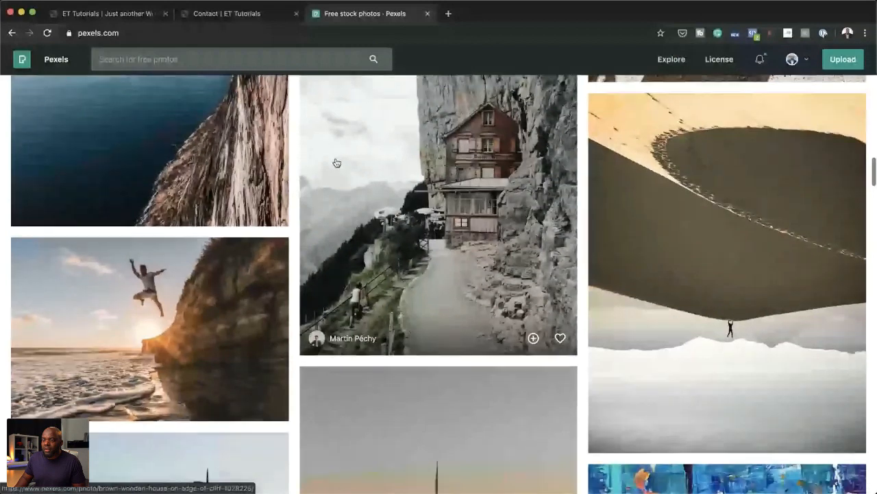
scroll(337, 163, down, 3)
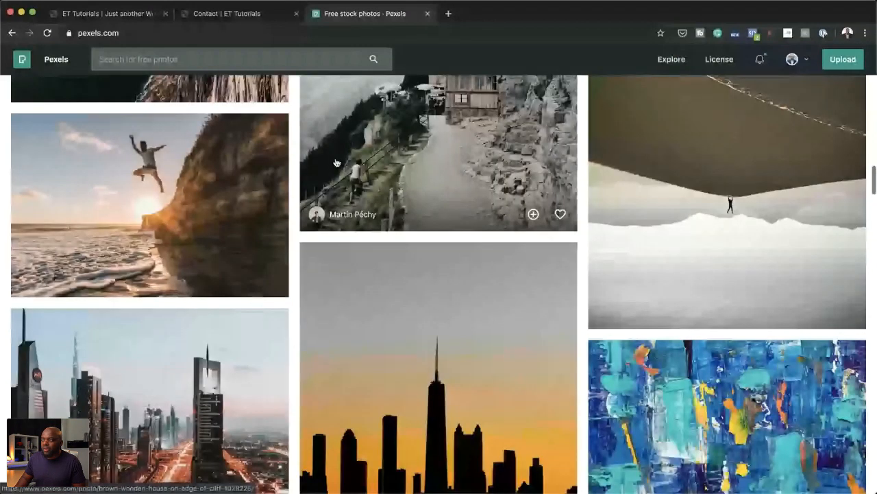
scroll(336, 162, down, 5)
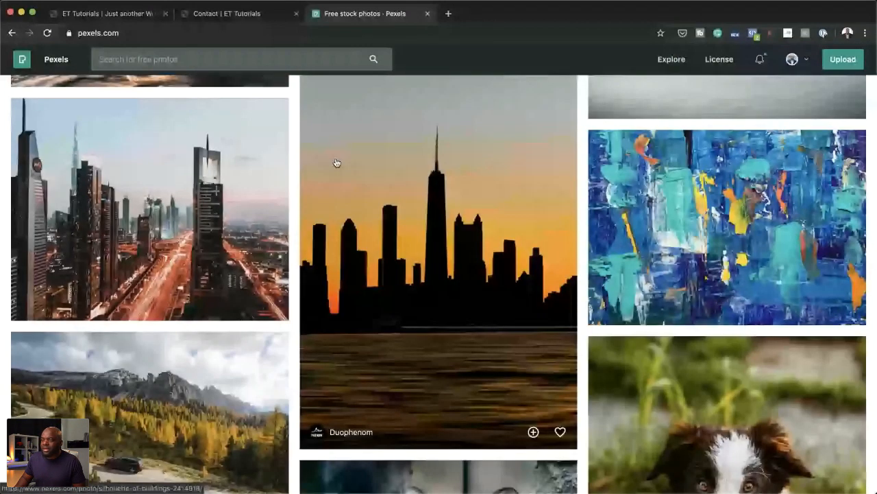
scroll(337, 162, down, 10)
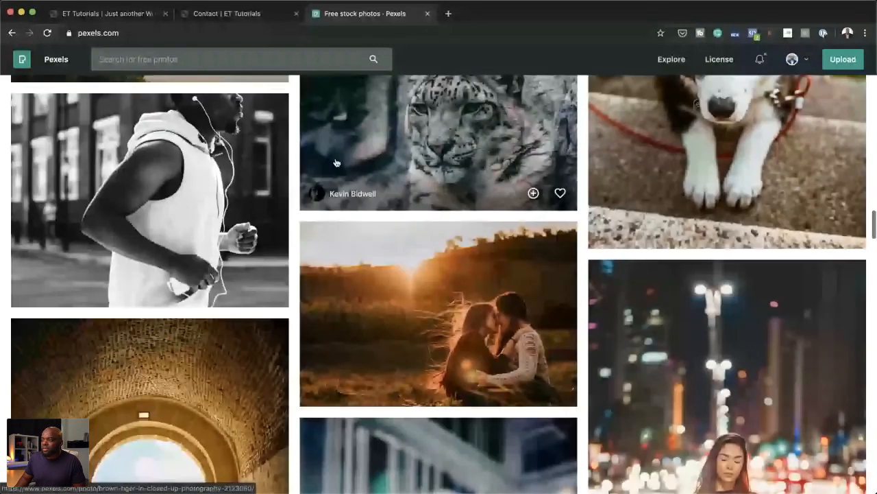
scroll(336, 163, down, 10)
scroll(336, 162, down, 4)
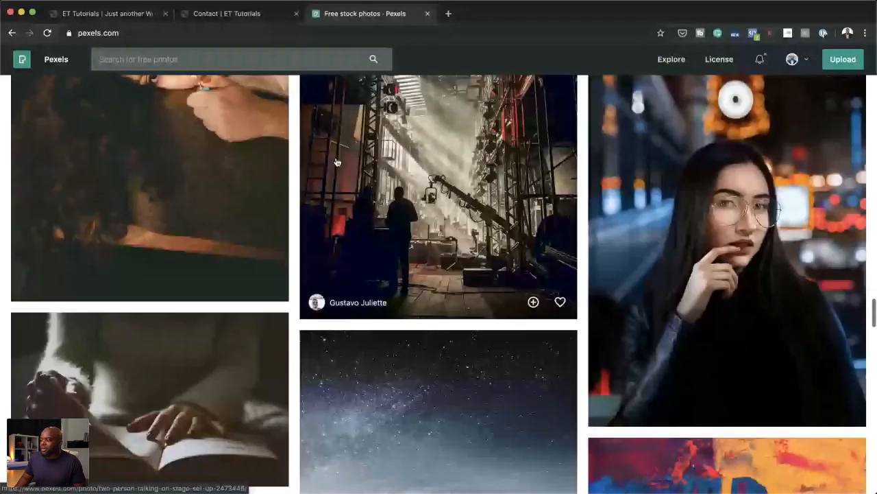
scroll(336, 162, down, 10)
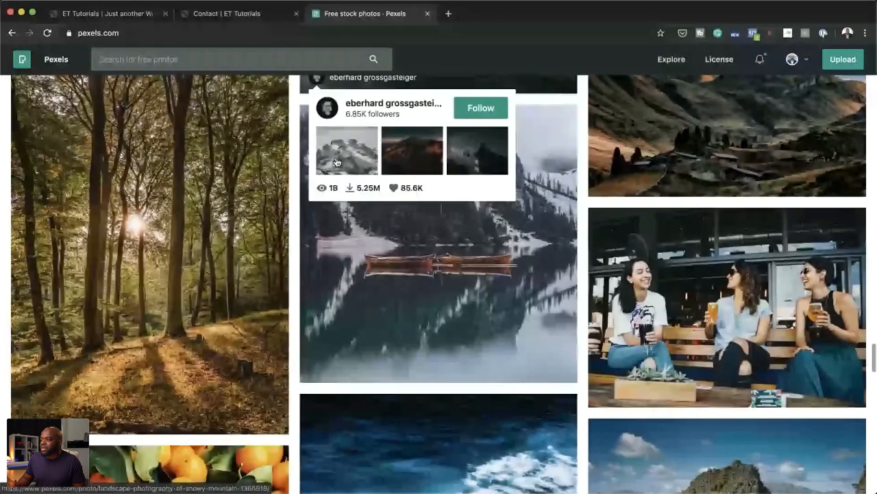
click(694, 255)
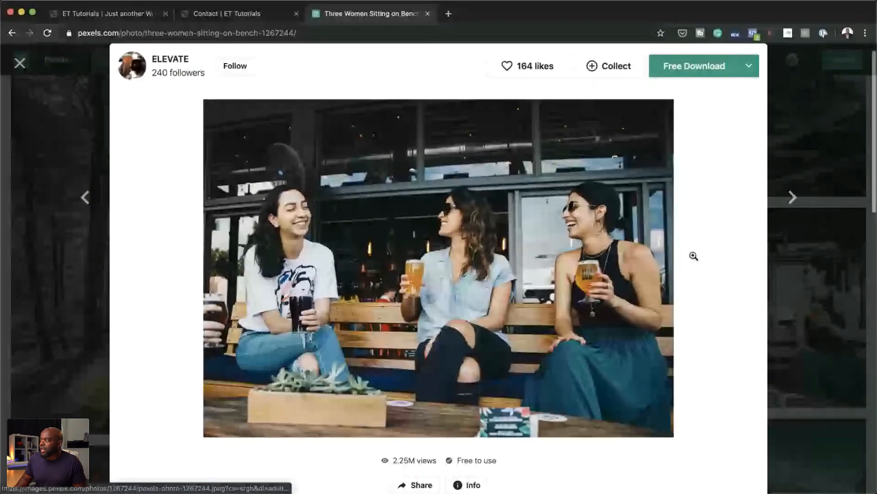
Step: Download the three-women photo in the Large size (1920 x 1378) and dismiss the thank-you dialog
click(748, 66)
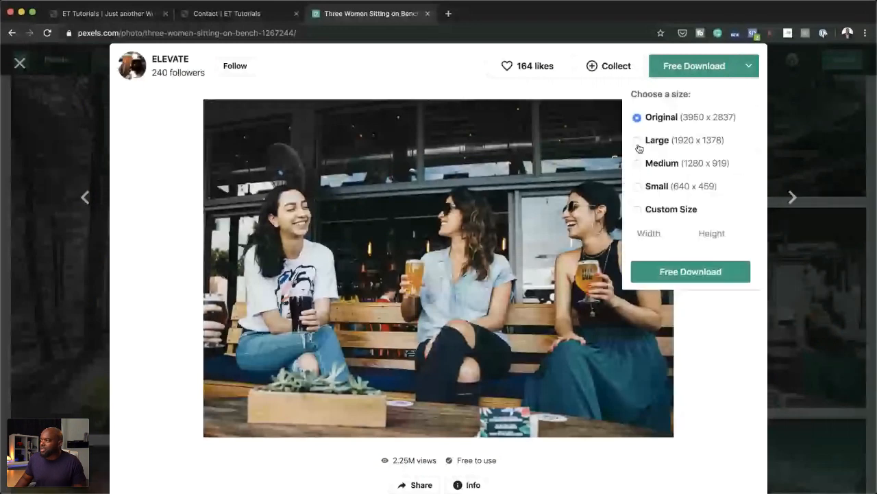
click(656, 140)
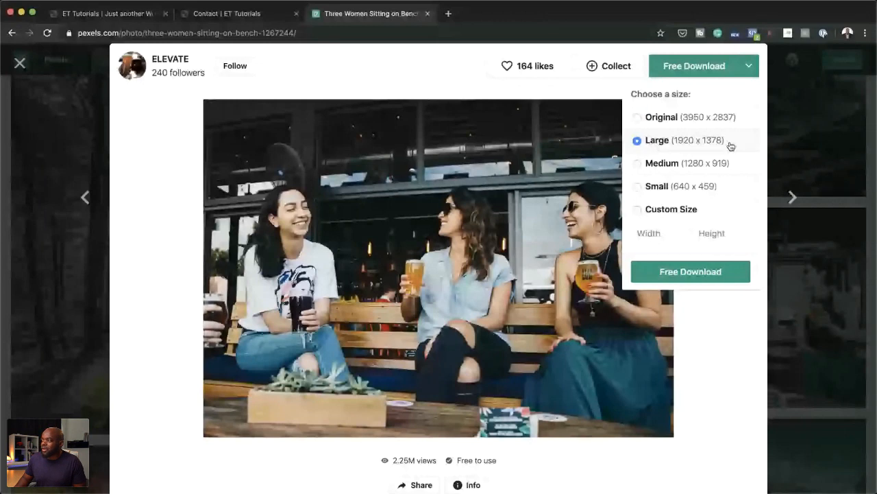
click(691, 272)
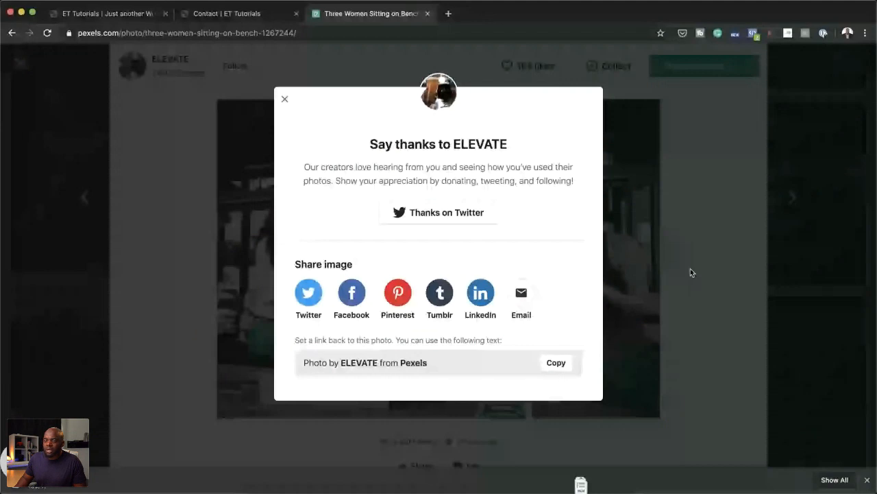
click(690, 272)
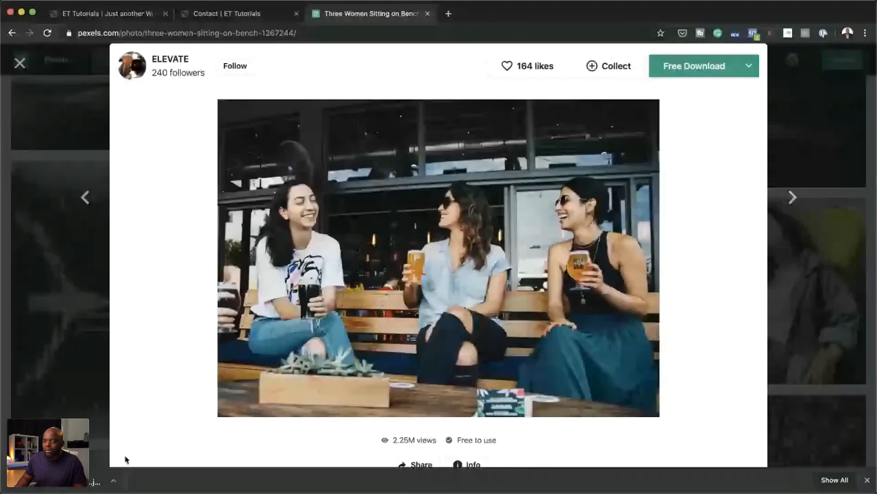
Step: Locate the downloaded adult-bar-beer-1267244.jpg in the Downloads folder and open it in Adobe Photoshop
click(114, 483)
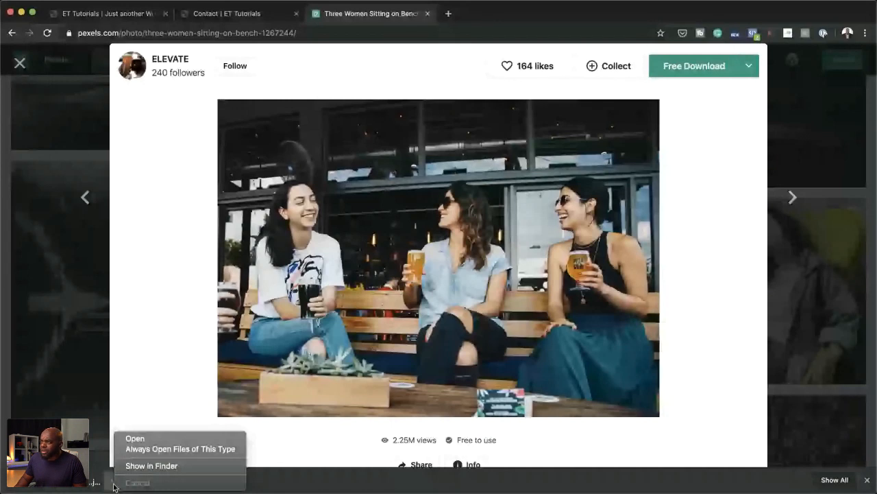
click(151, 465)
right_click(403, 149)
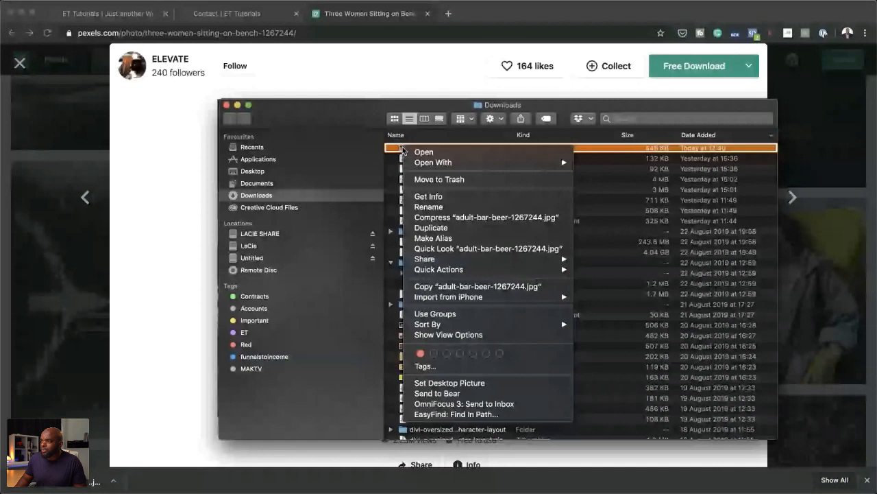
click(610, 210)
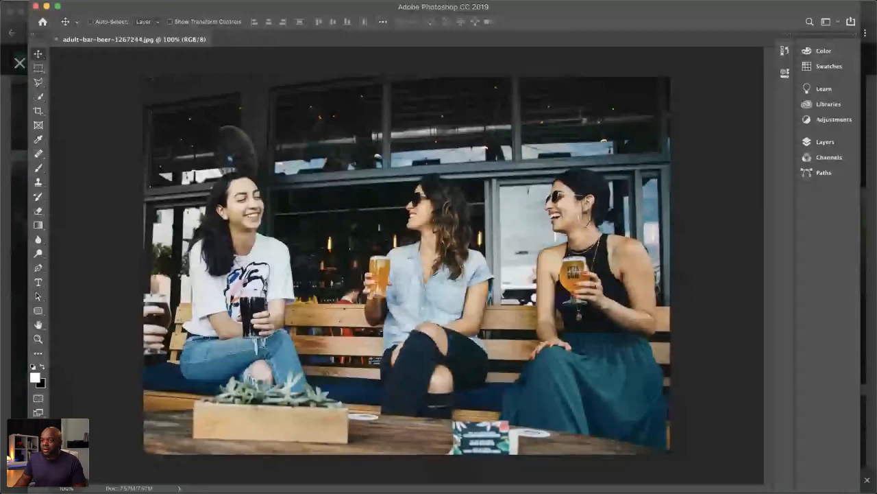
Step: Try a Save for Web export of the photo as a JPEG with quality 75, and cancel it without saving
key(alt+shift+super+s)
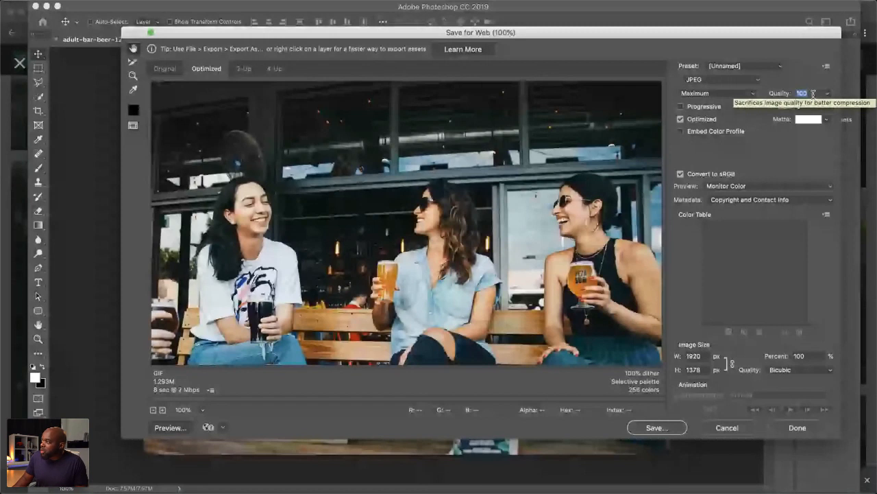
drag(813, 94, 773, 99)
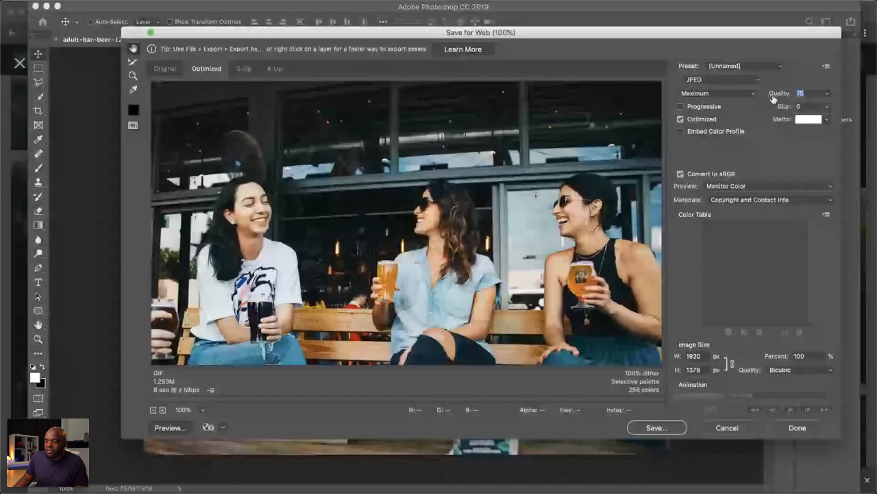
click(553, 223)
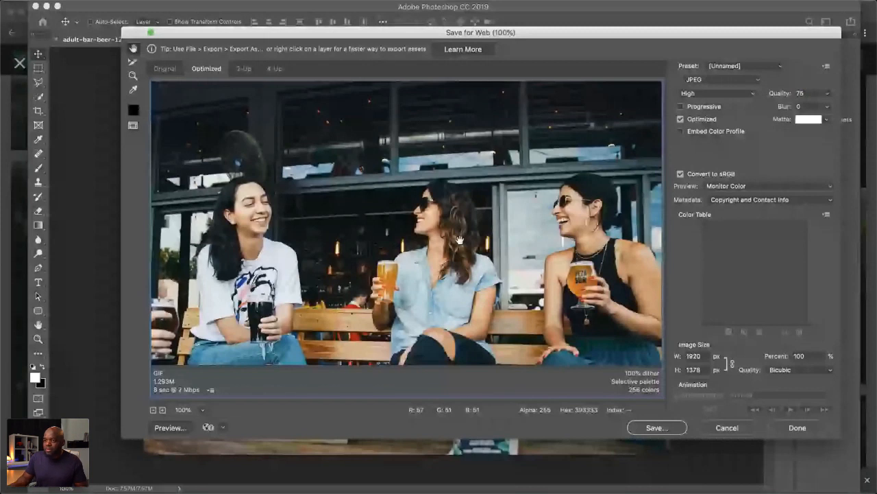
key(super+minus)
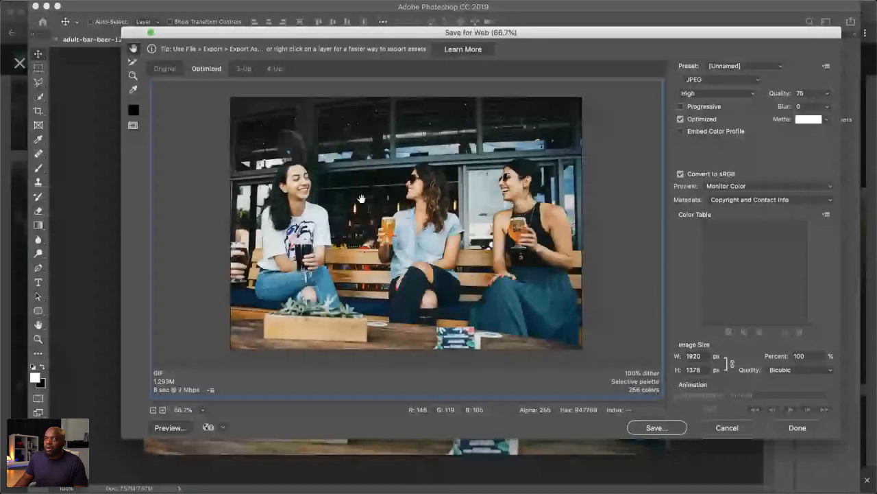
click(734, 431)
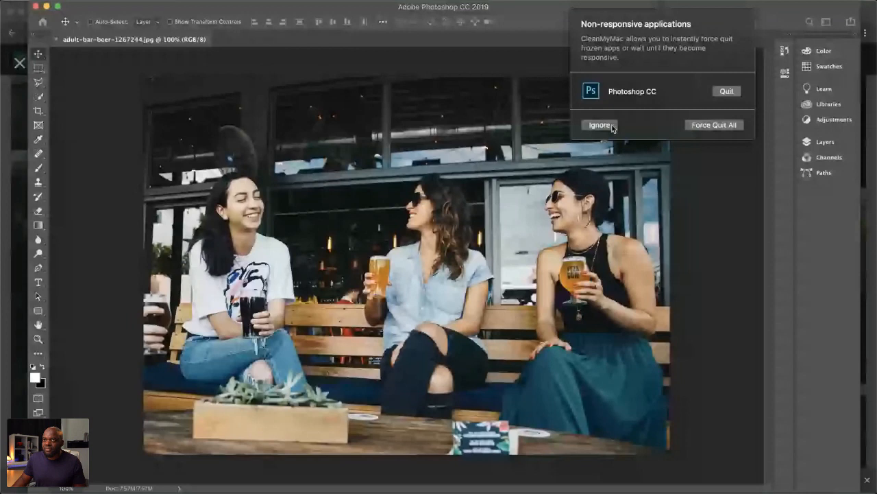
click(612, 127)
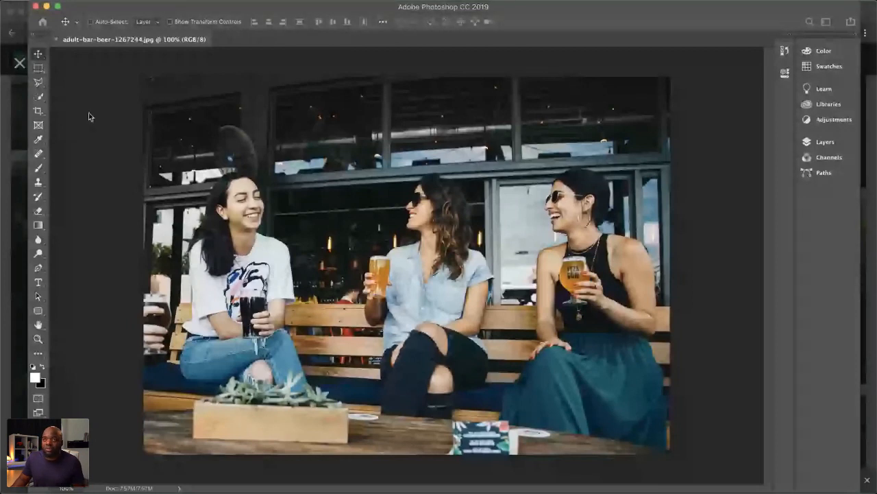
Step: Switch to Chrome, force-quit the unresponsive Photoshop CC and QuickTime Player, and close the browser tab with the Pexels photo
click(8, 4)
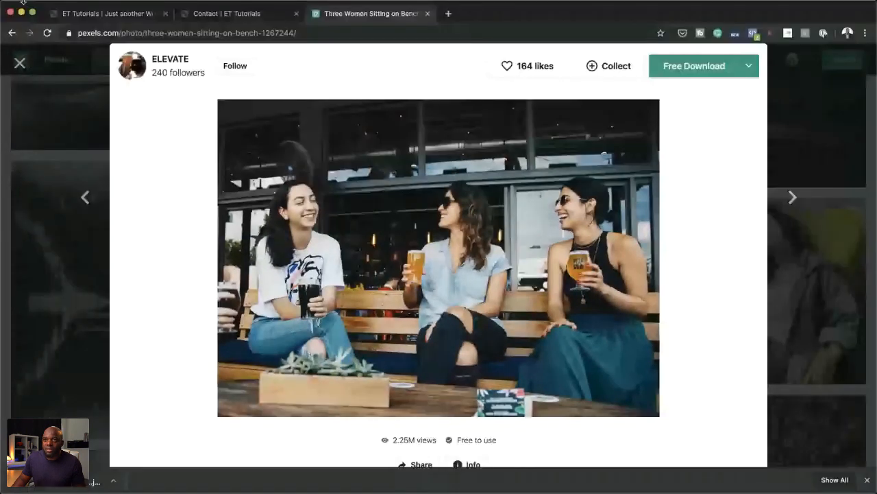
click(15, 6)
mouse_move(37, 7)
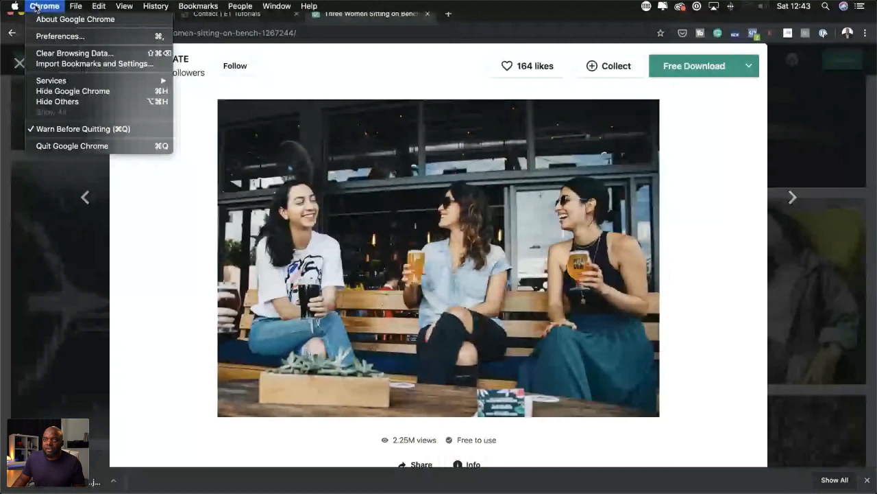
click(42, 81)
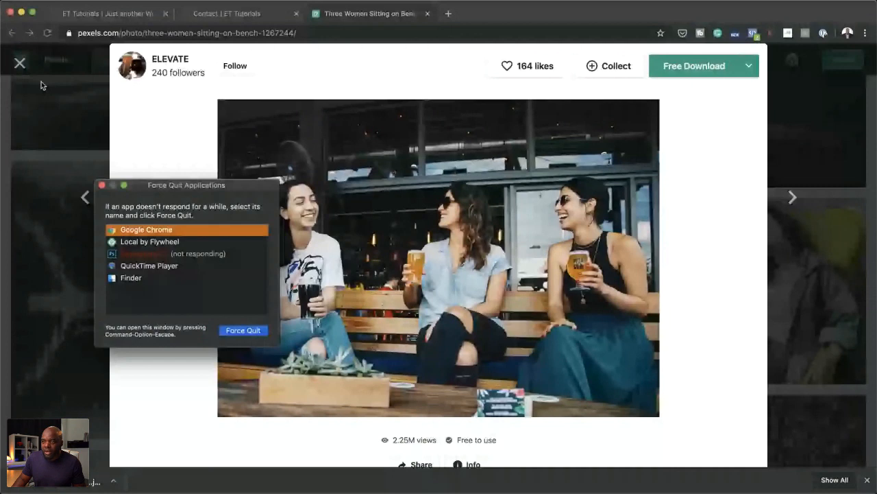
click(160, 255)
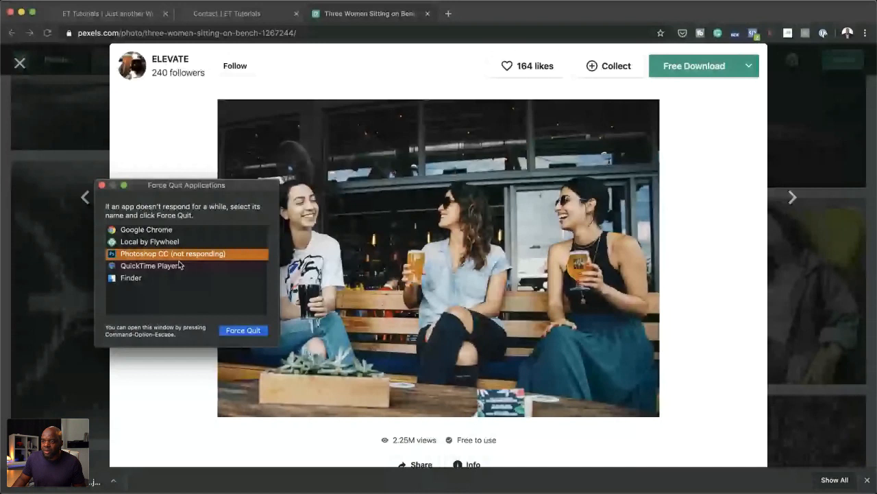
click(243, 331)
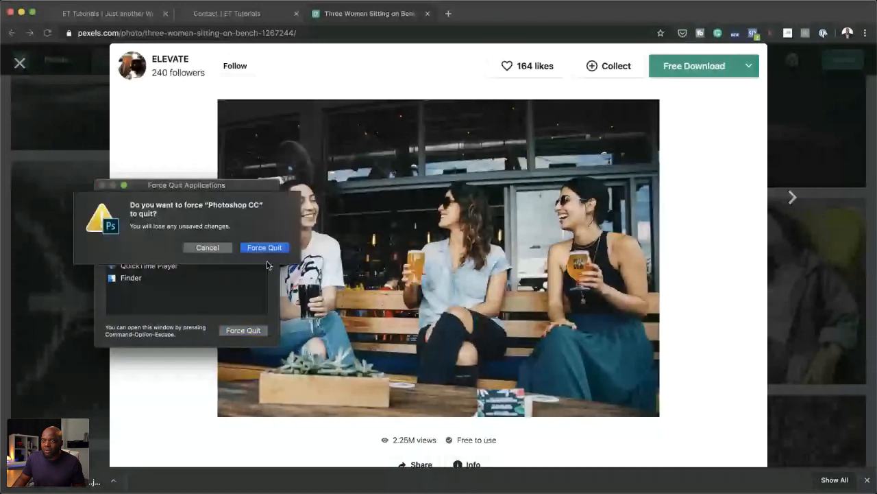
click(268, 248)
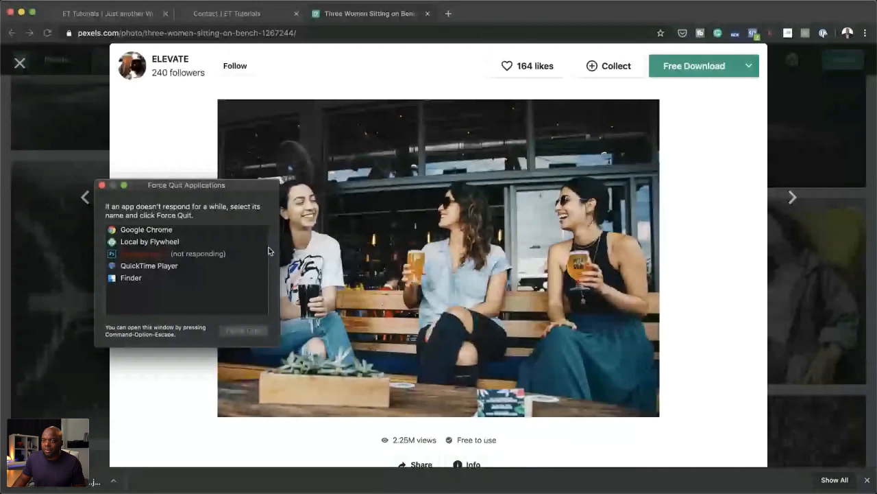
click(244, 331)
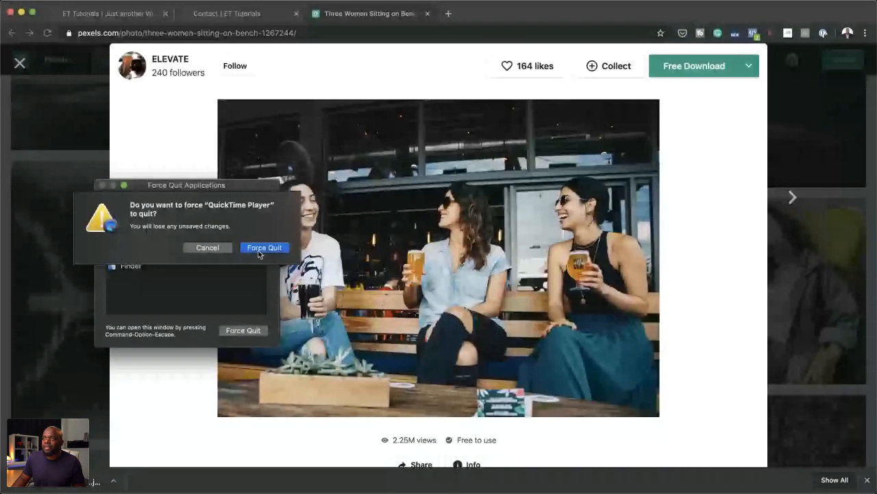
click(259, 248)
click(428, 14)
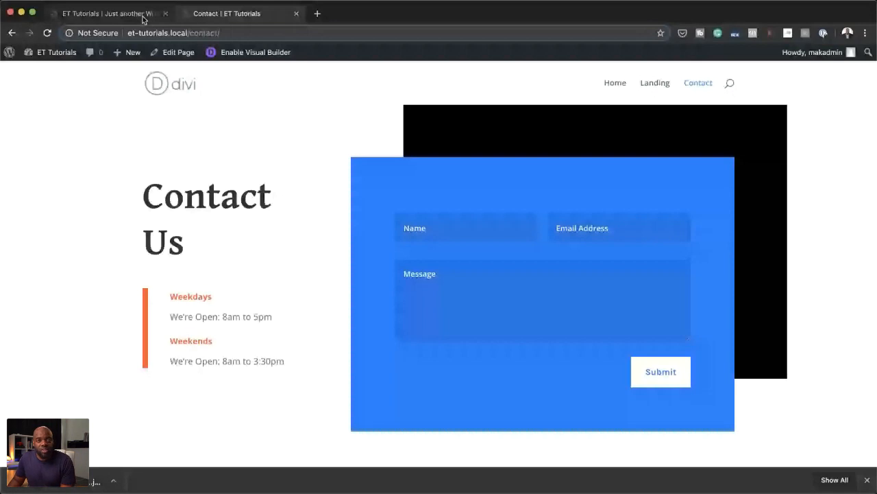
Step: In the Home page's visual builder, move the spine image row above the three icon blurbs and make it a single column
click(140, 14)
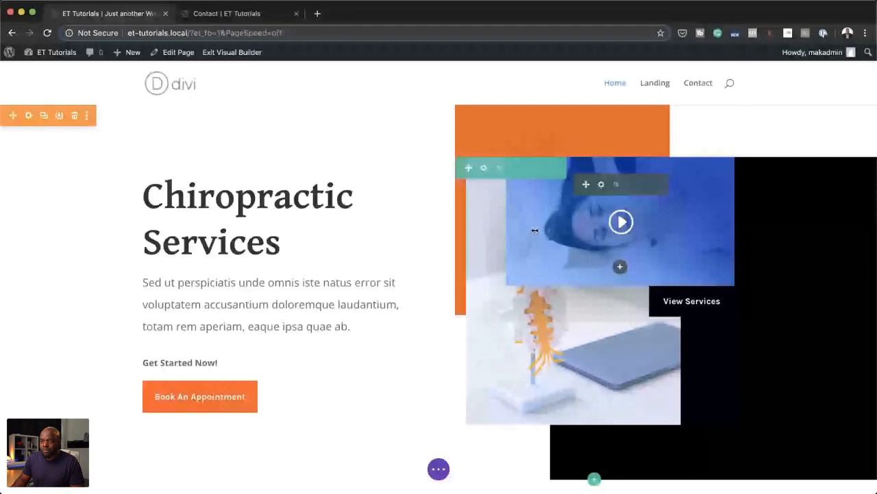
scroll(72, 272, down, 4)
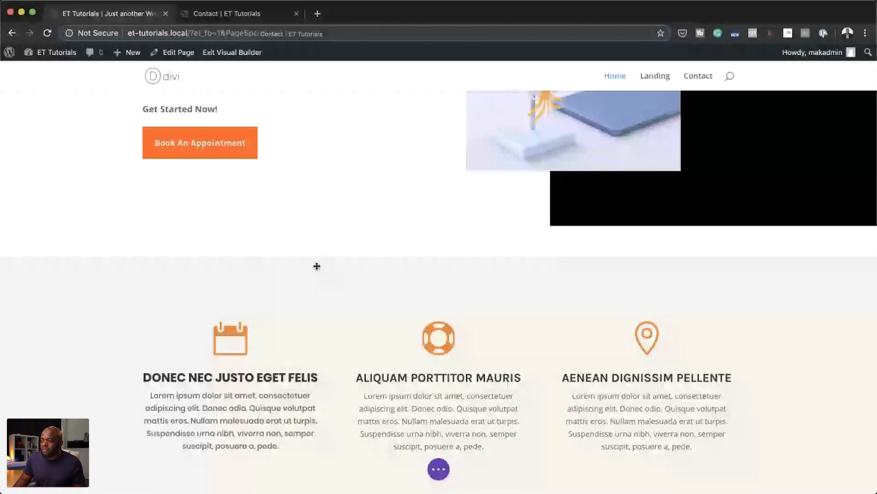
click(440, 258)
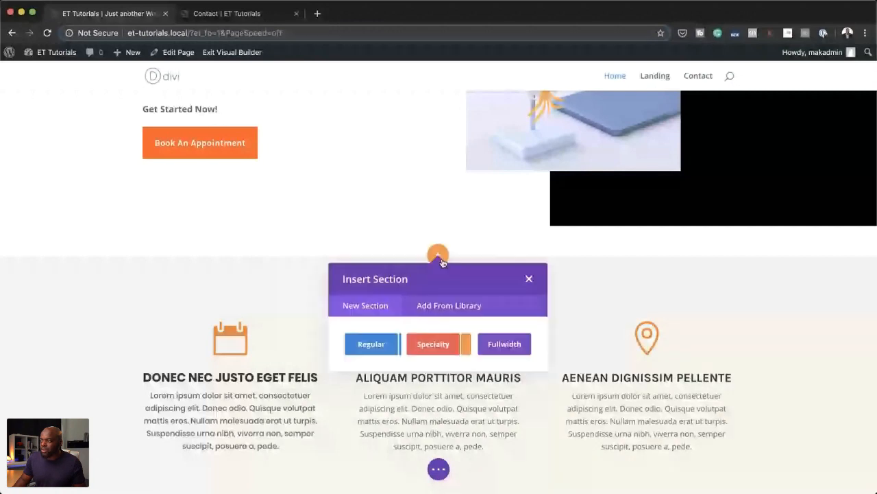
click(529, 280)
scroll(443, 415, down, 2)
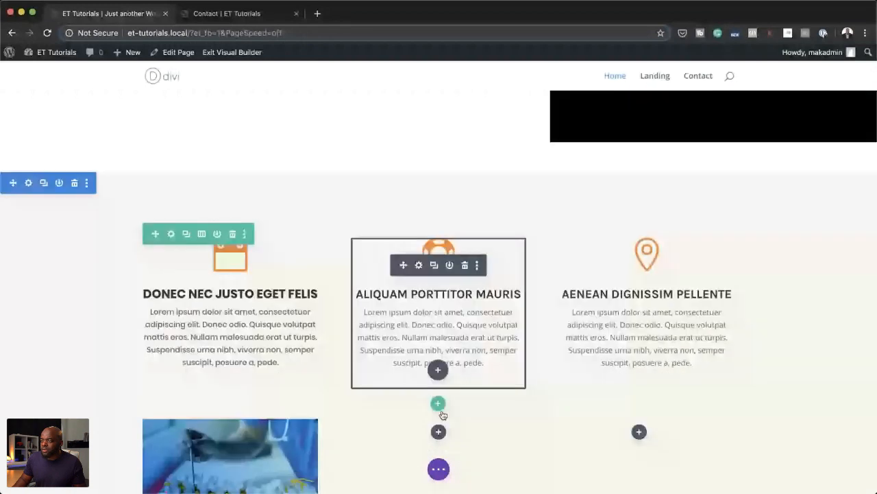
scroll(229, 340, down, 2)
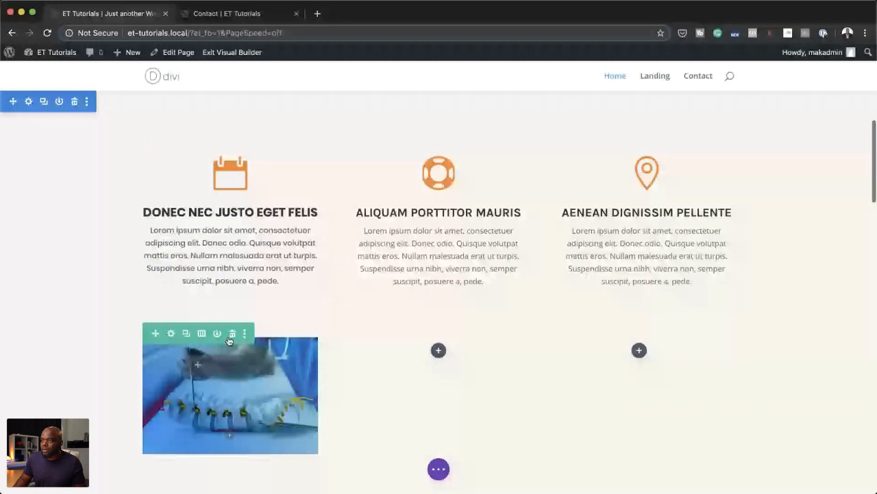
drag(155, 334, 157, 141)
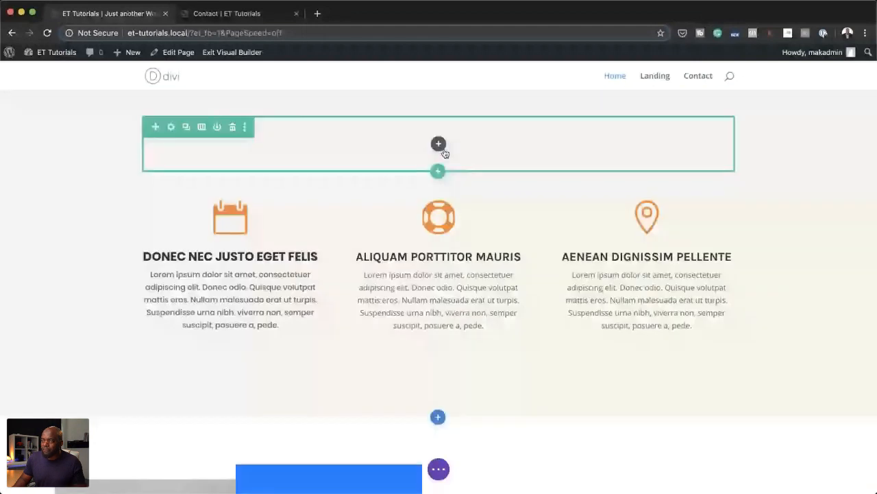
Step: Replace the spine image above the blurbs with a centred Video module about 60% wide
click(441, 145)
text(v)
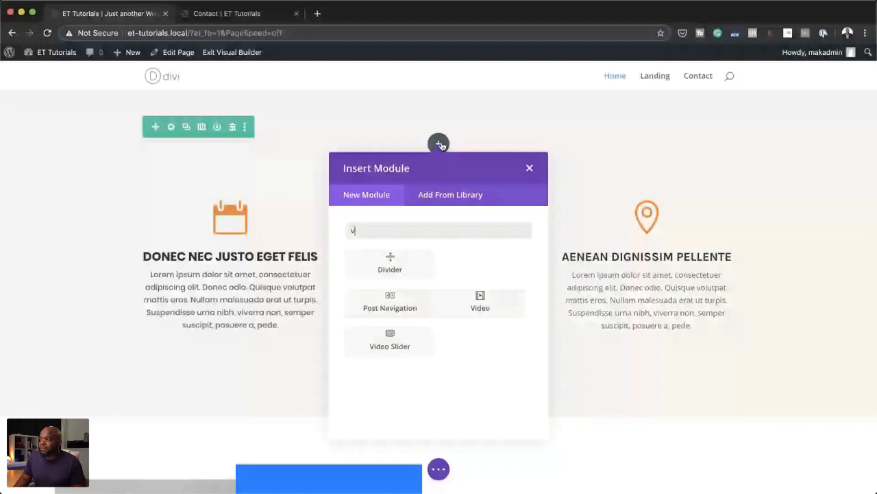
click(480, 301)
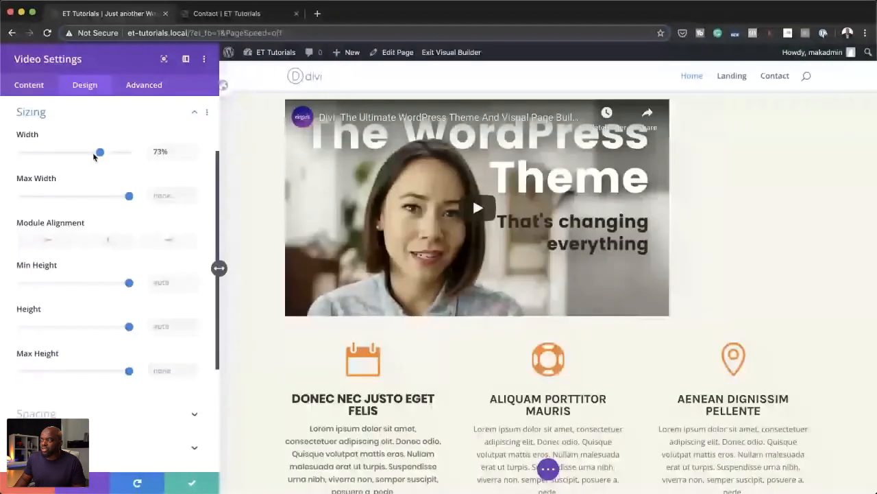
drag(95, 156, 83, 157)
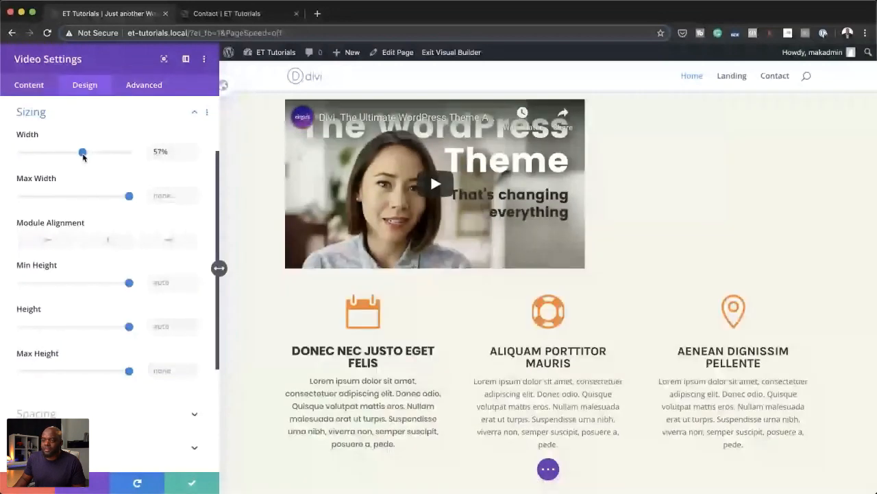
click(198, 481)
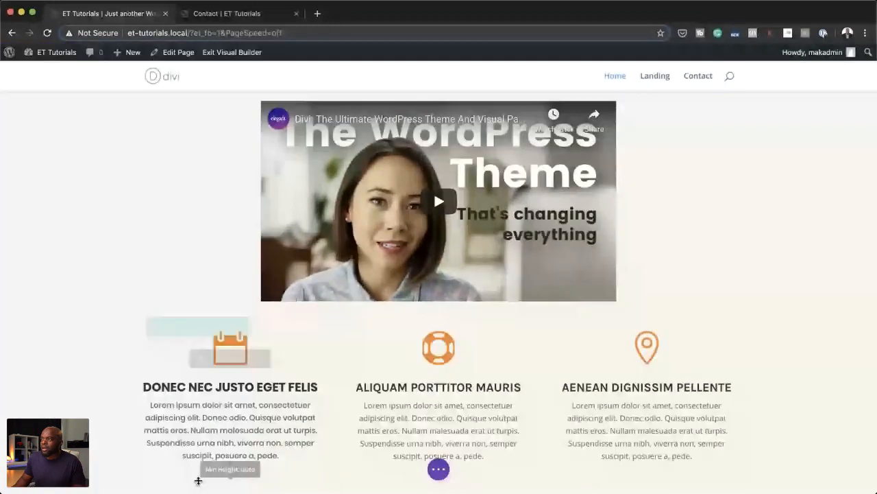
scroll(719, 278, up, 4)
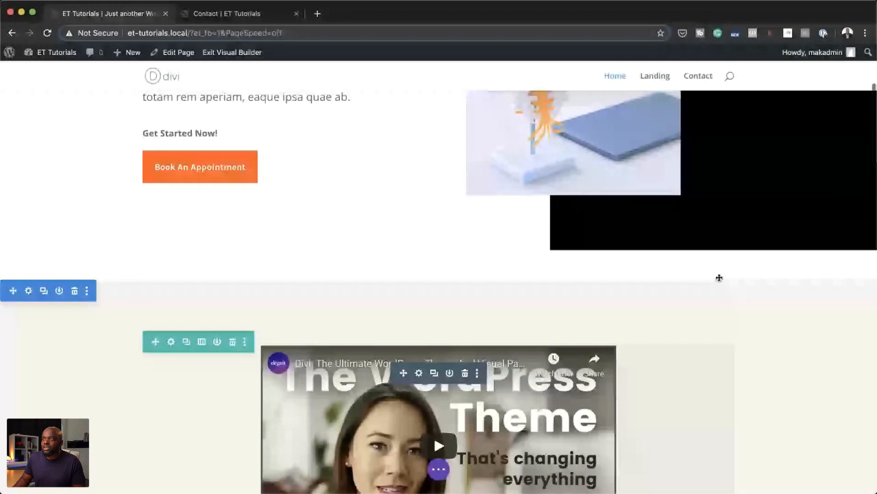
scroll(720, 278, down, 2)
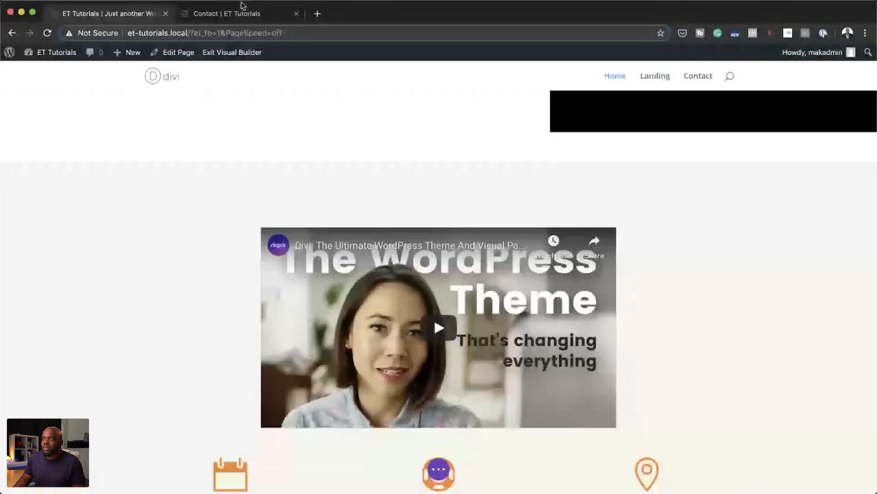
click(319, 14)
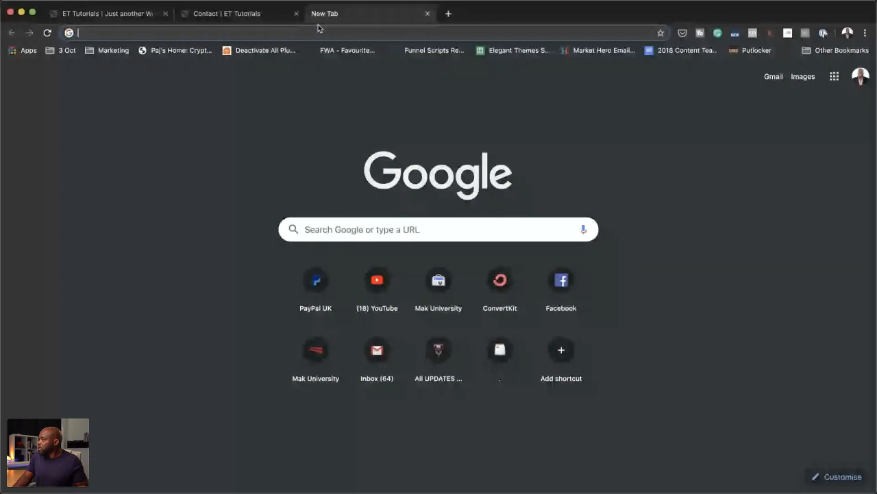
click(129, 17)
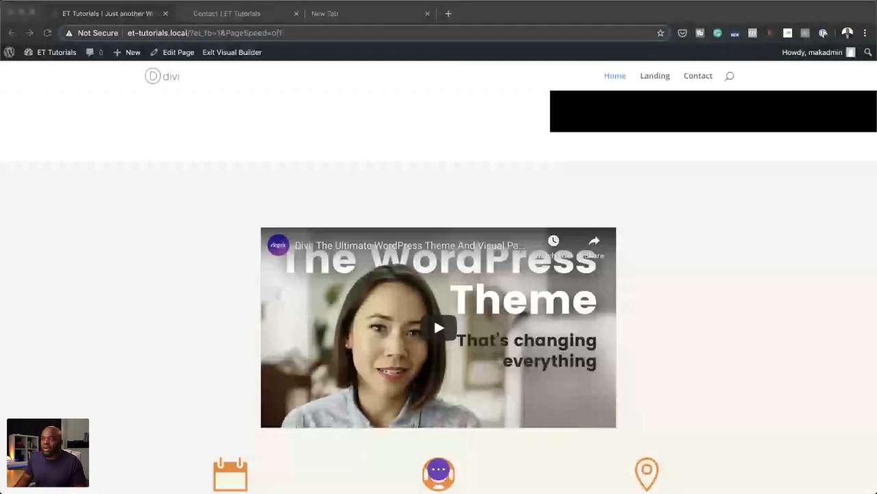
click(422, 257)
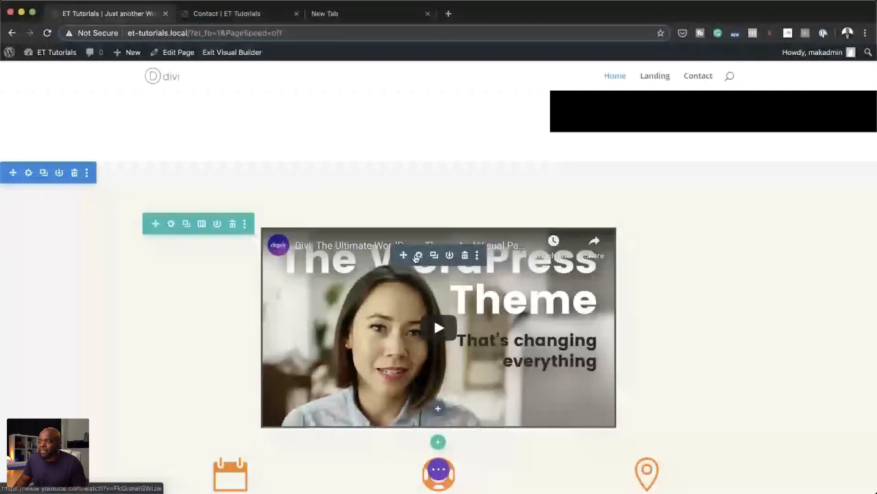
click(417, 256)
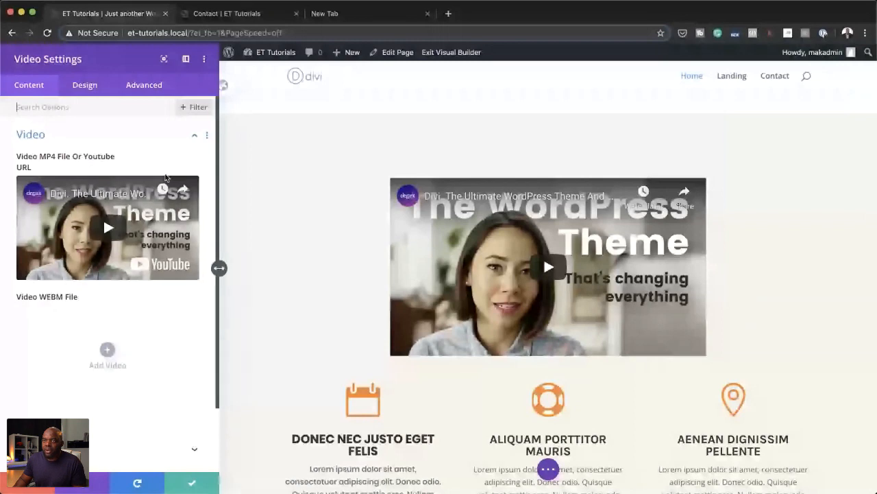
mouse_move(155, 167)
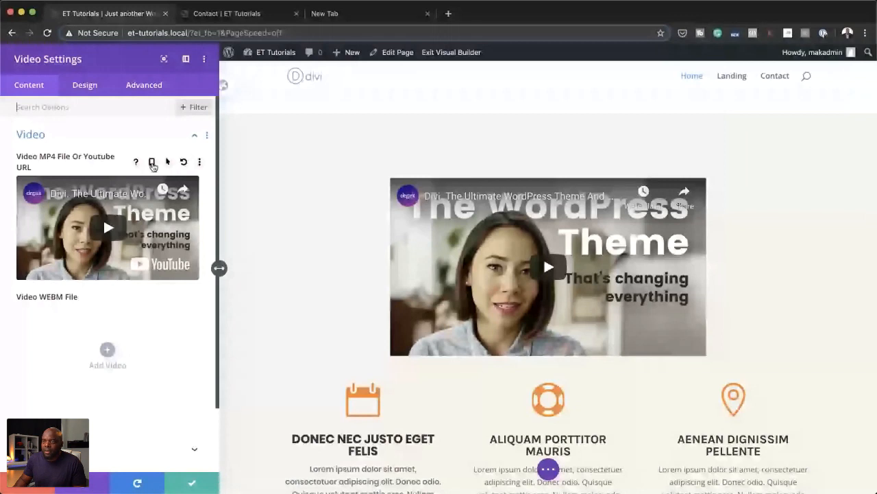
click(152, 164)
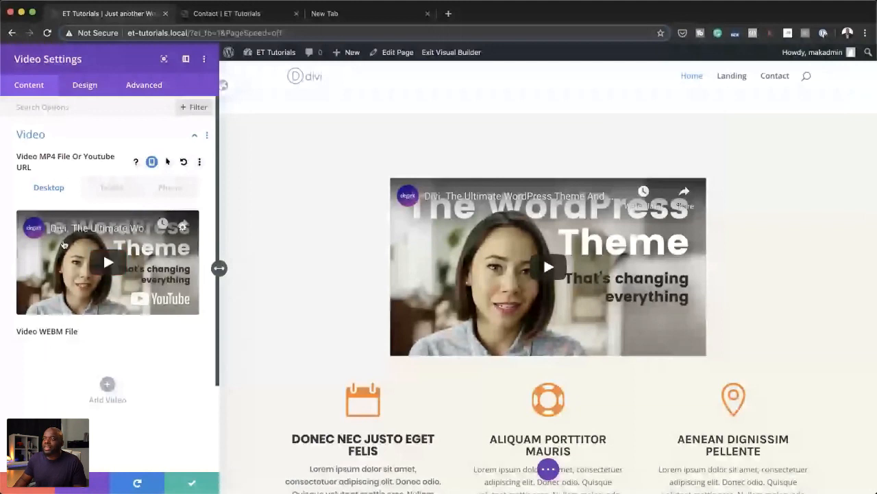
click(111, 187)
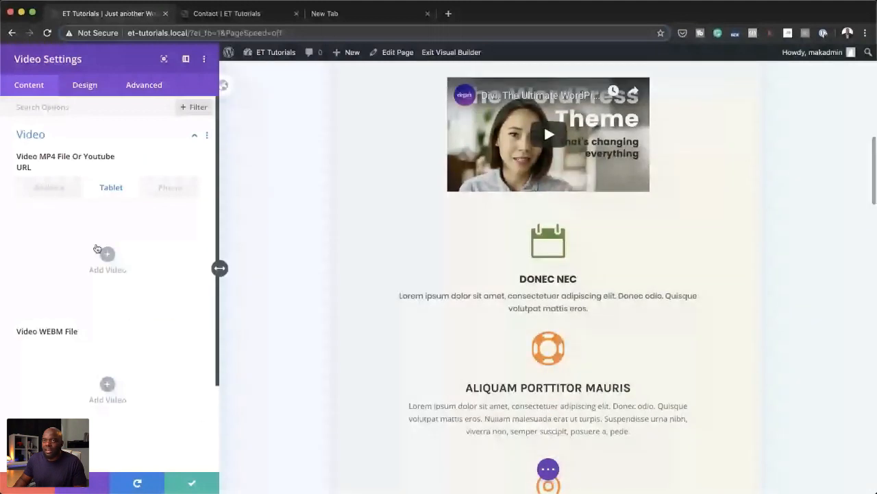
click(107, 254)
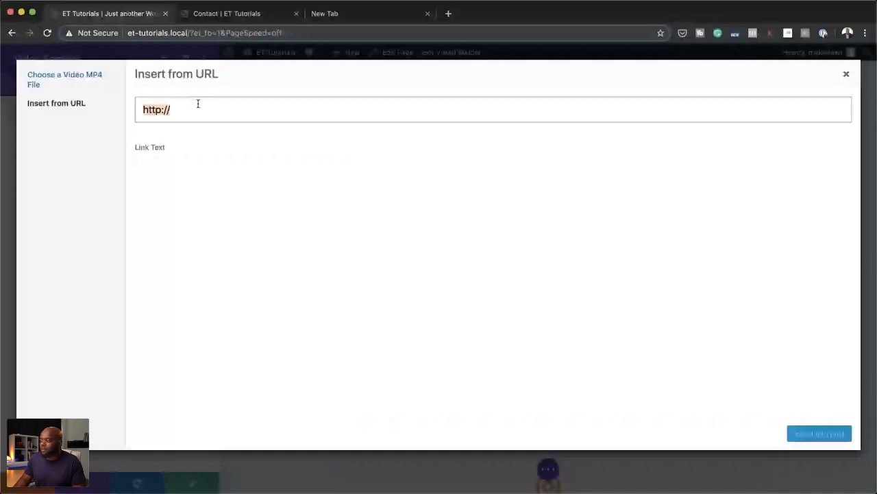
text(https://www.youtube.com/watch?v=2GKbqtyoeHM)
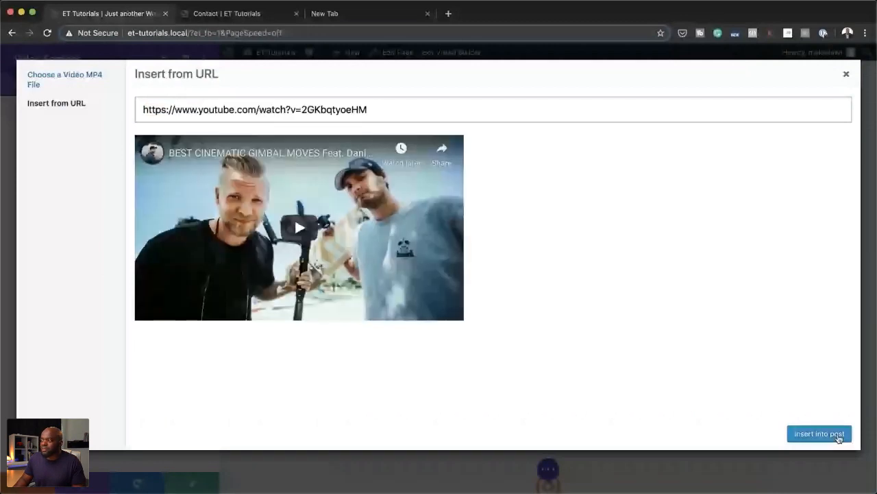
click(820, 434)
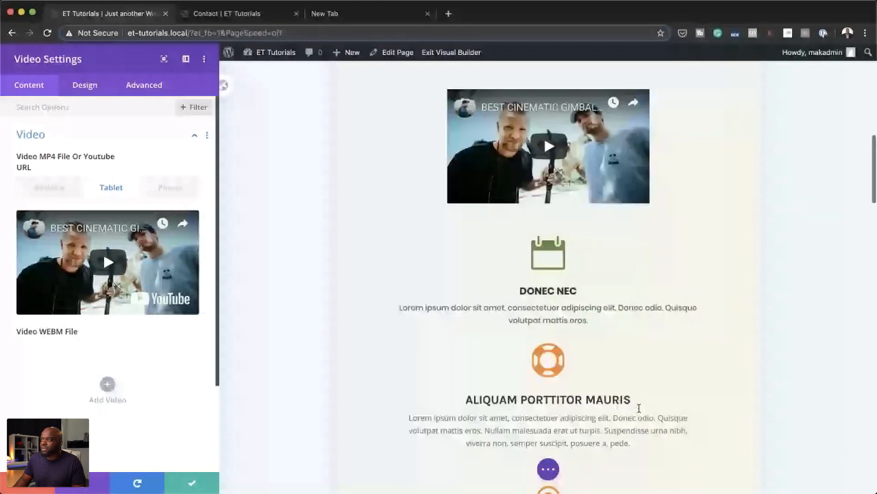
Step: Add a separate video for the phone view of the Video module
click(170, 187)
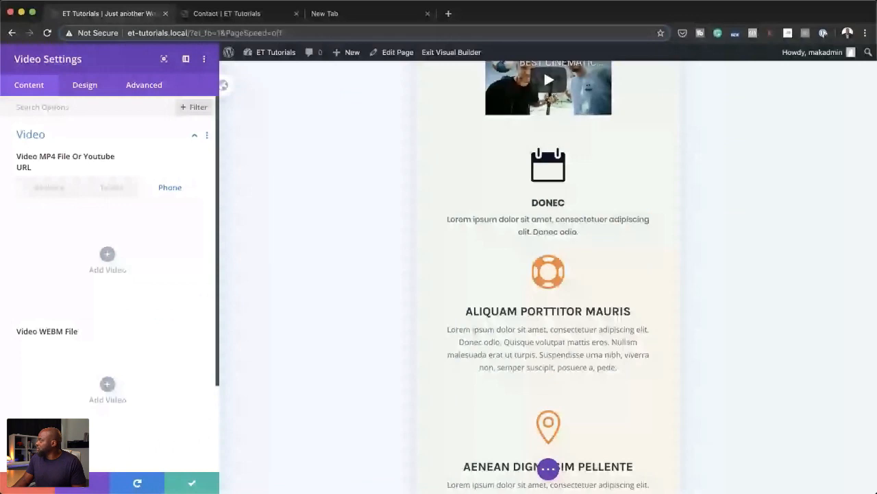
key(super+Tab)
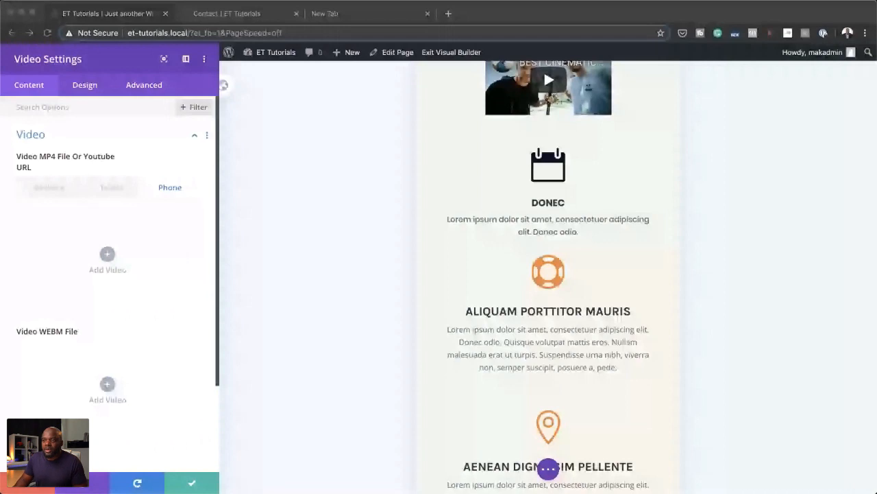
click(108, 255)
click(109, 255)
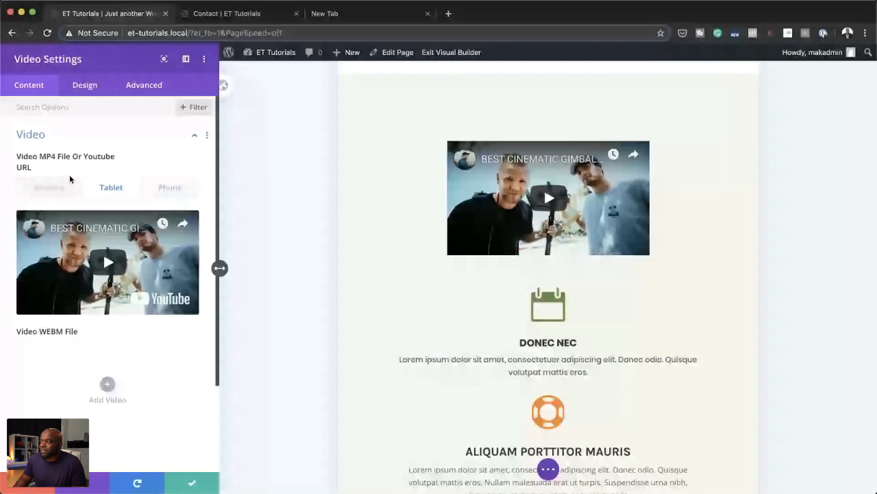
Step: Compare the module's desktop, tablet and phone videos in the preview, and save the video settings
click(62, 183)
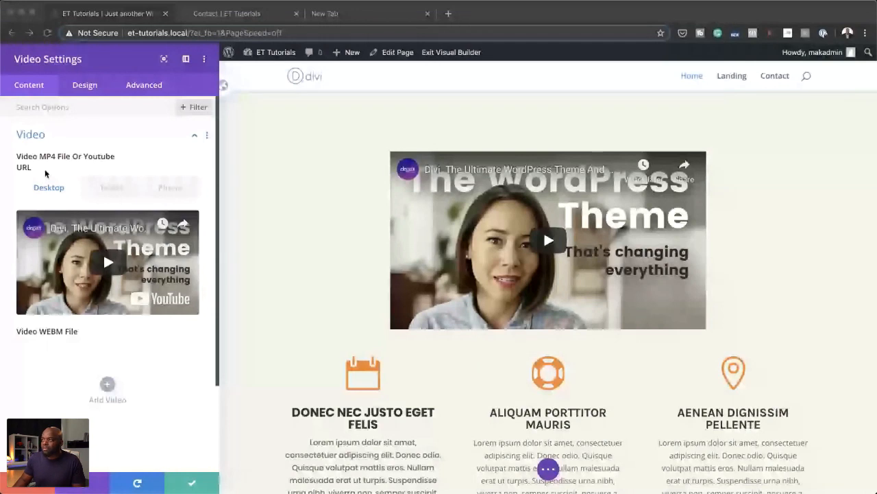
click(110, 192)
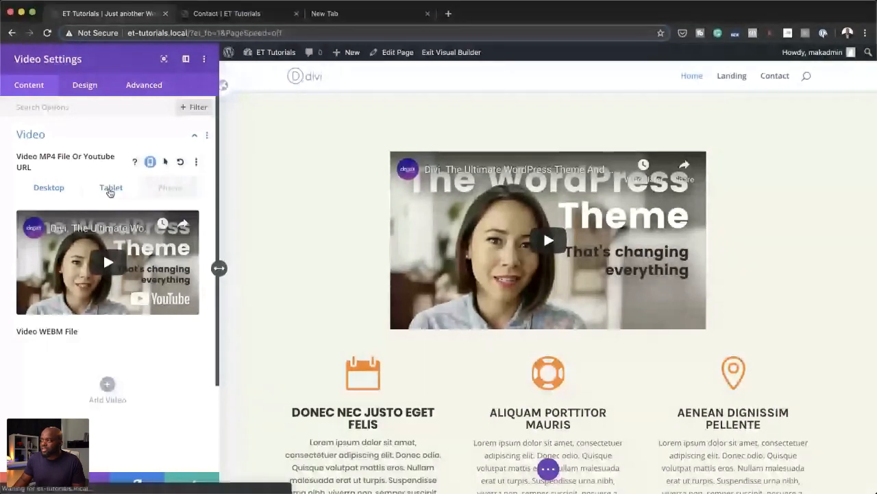
click(173, 189)
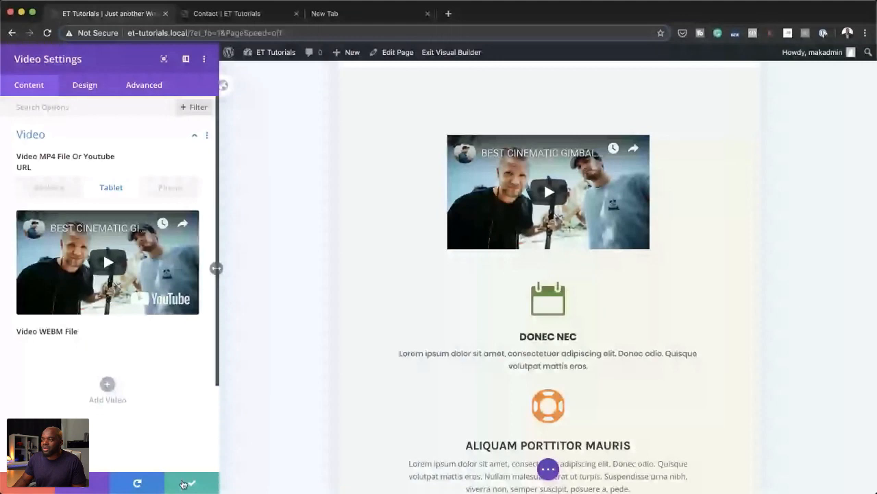
click(183, 484)
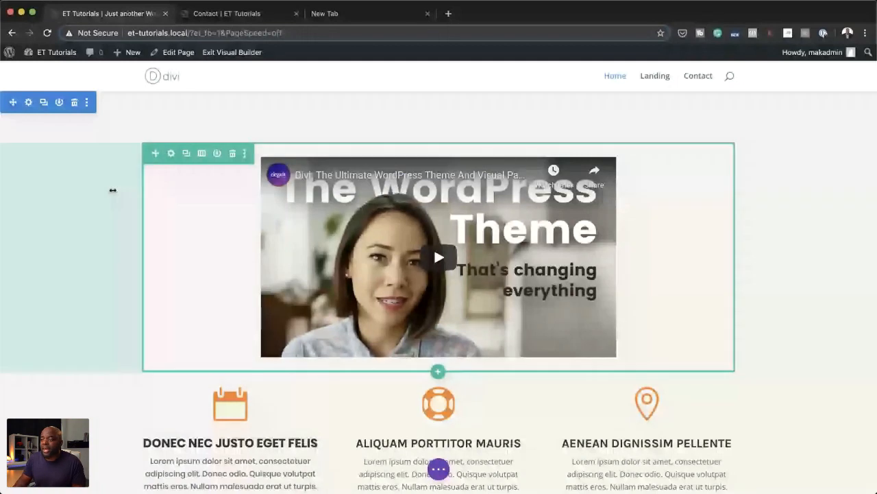
Step: In the Chiropractic Services hero section's visibility settings, toggle the Disable on option for Phone
scroll(168, 212, up, 10)
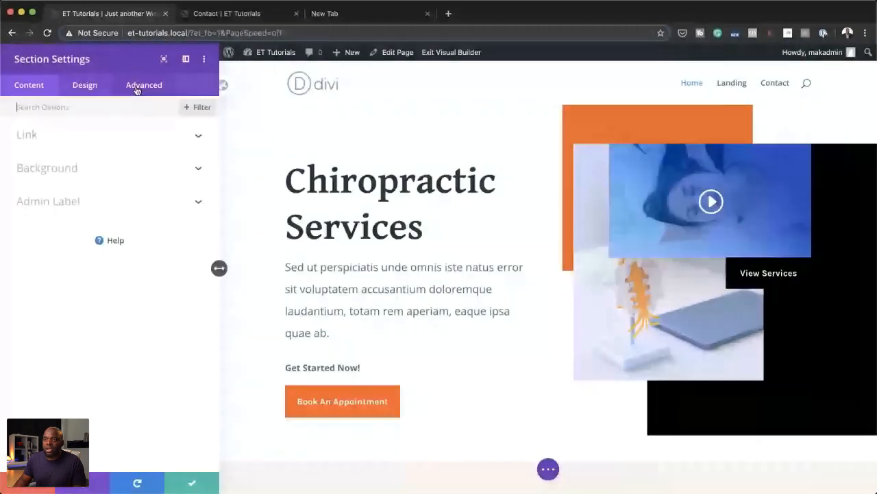
click(139, 87)
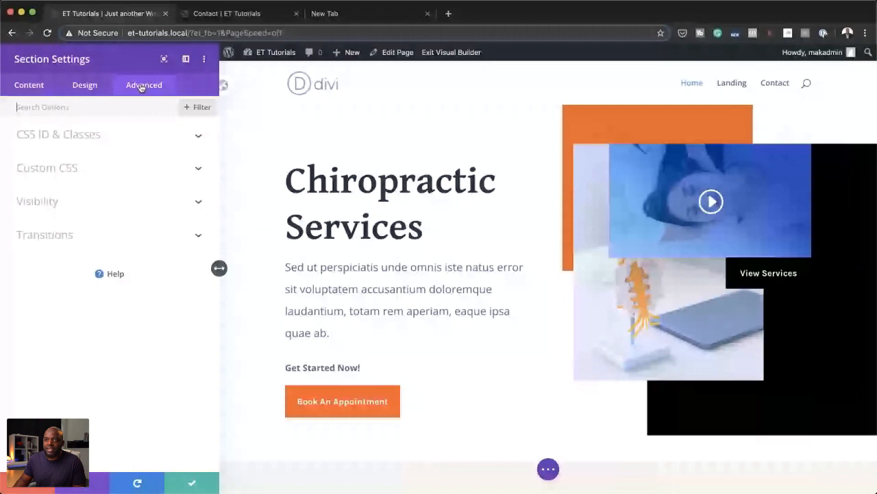
click(63, 193)
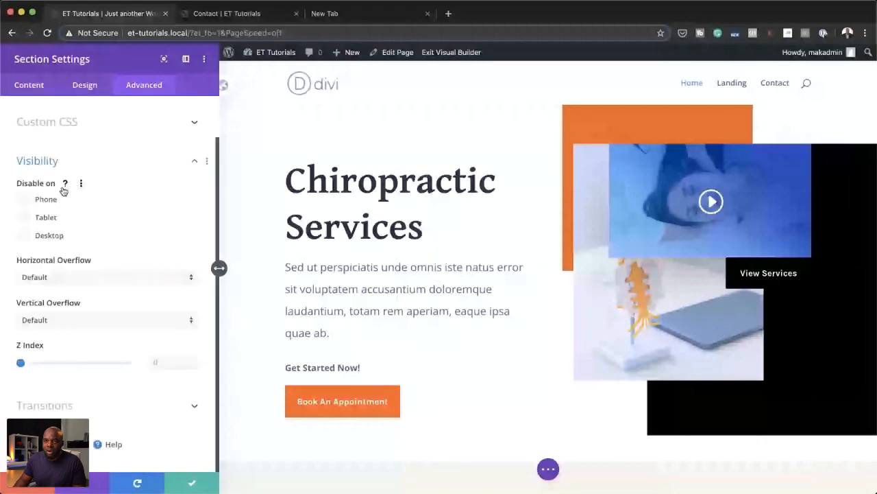
click(26, 201)
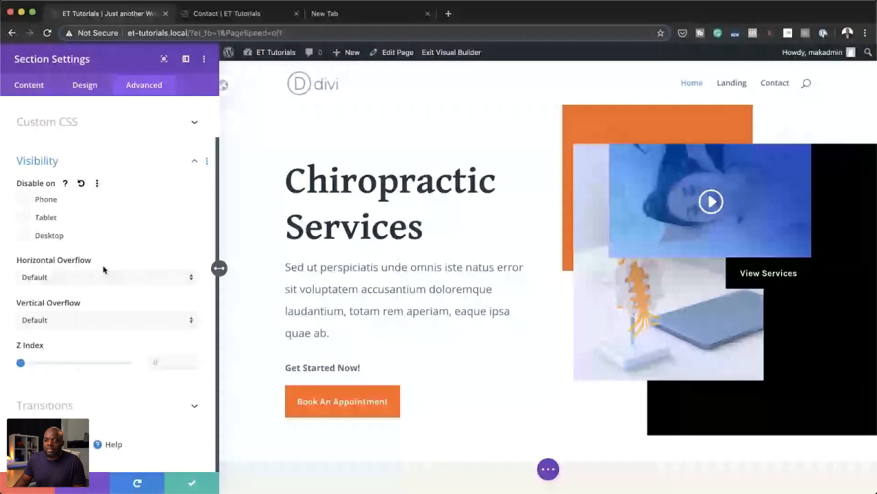
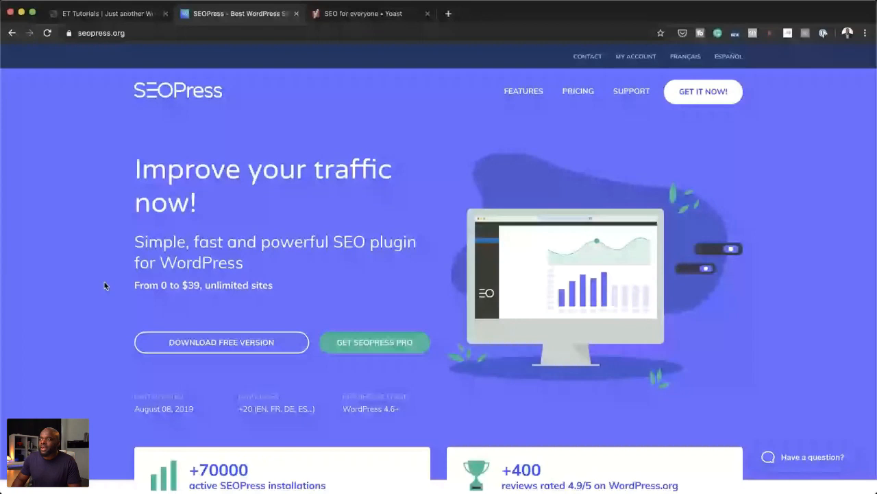
Step: Review the Yoast website, including its WordPress plugins and the Yoast SEO plugin page, dismissing the cookie notice
key(ctrl+Tab)
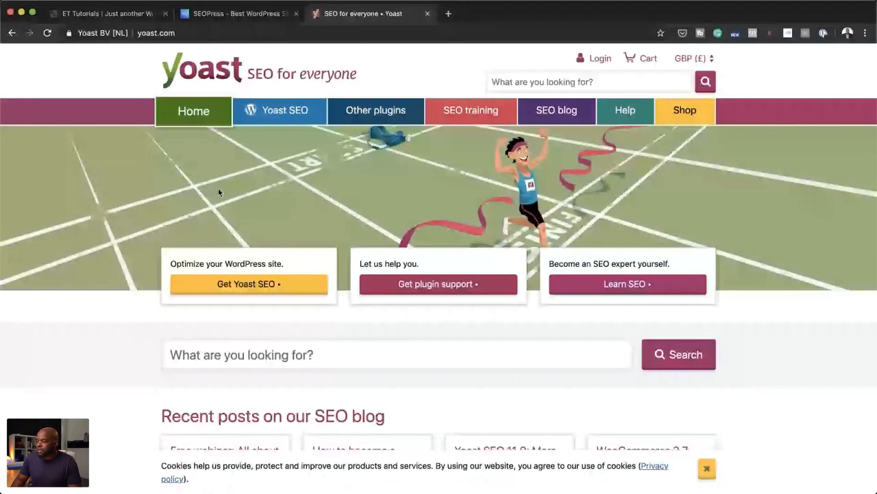
scroll(248, 276, down, 3)
click(708, 469)
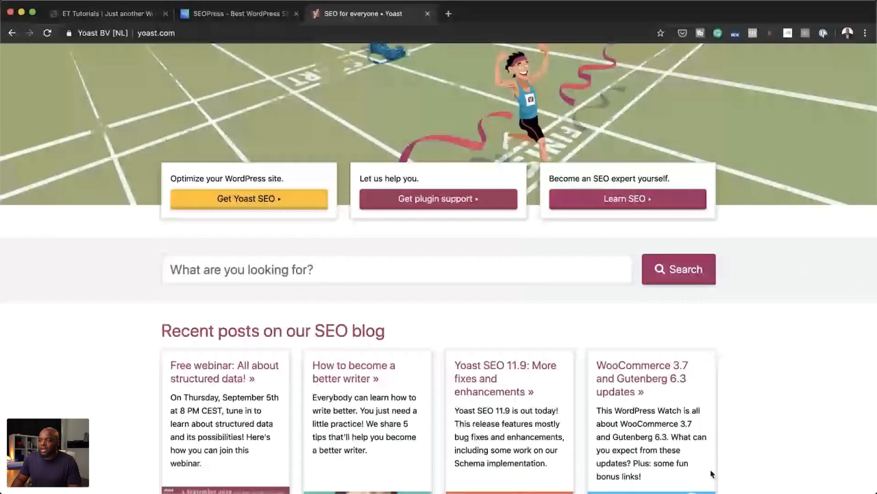
scroll(504, 366, down, 2)
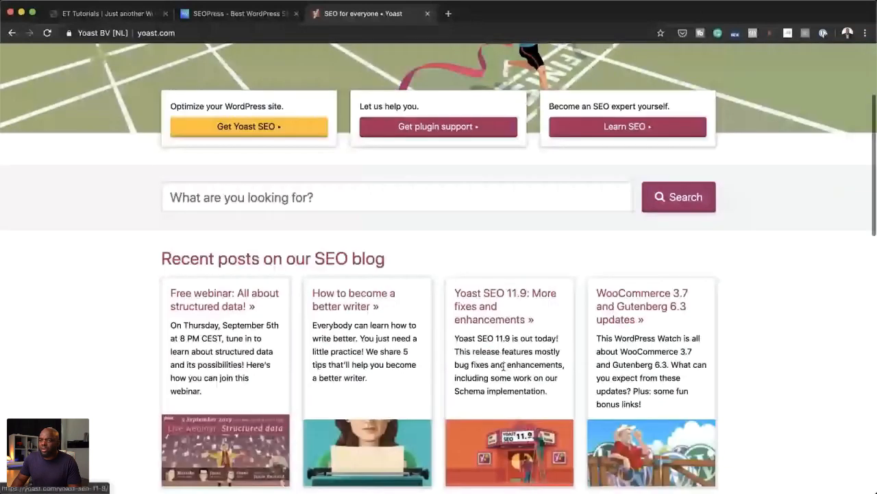
scroll(504, 367, down, 10)
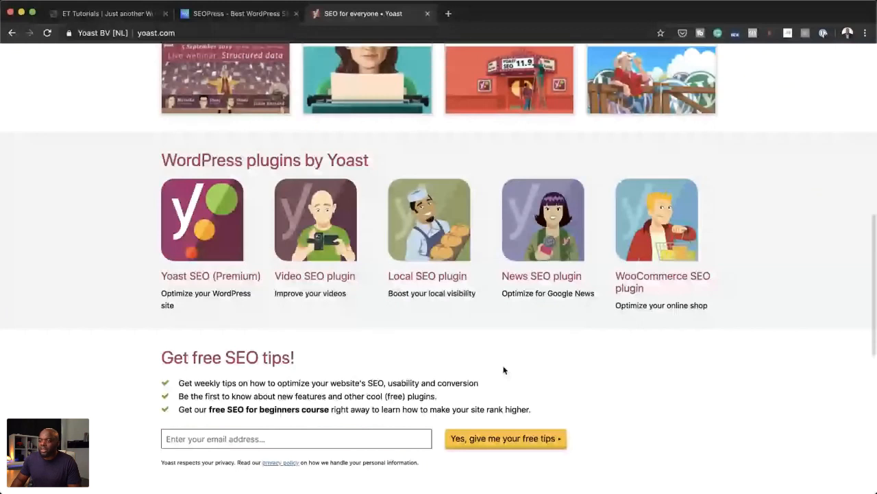
scroll(504, 371, down, 10)
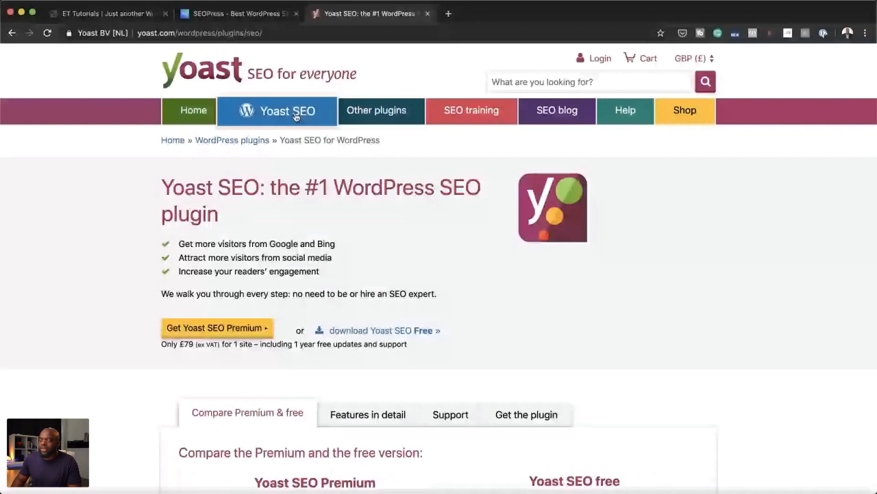
scroll(137, 334, down, 20)
scroll(137, 333, up, 20)
Step: Open the SEOPress pricing page and review its Free and Pro plans
key(ctrl+shift+Tab)
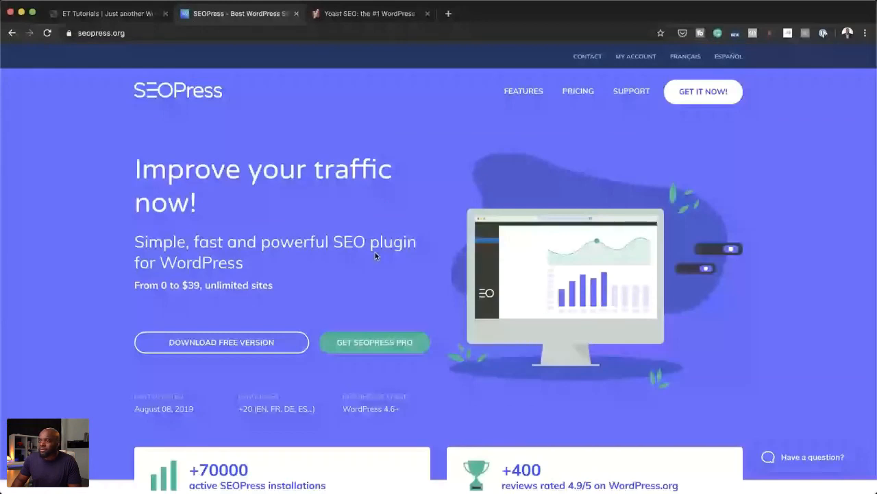
click(578, 90)
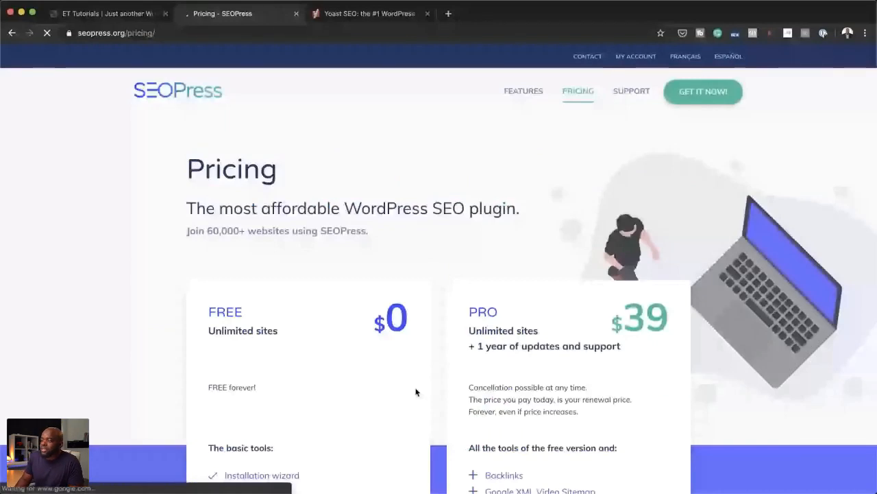
scroll(593, 253, down, 2)
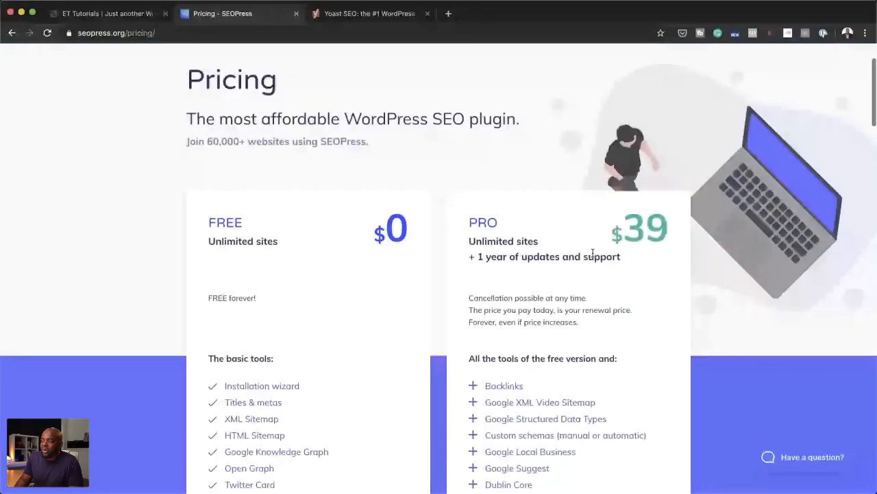
scroll(592, 253, down, 2)
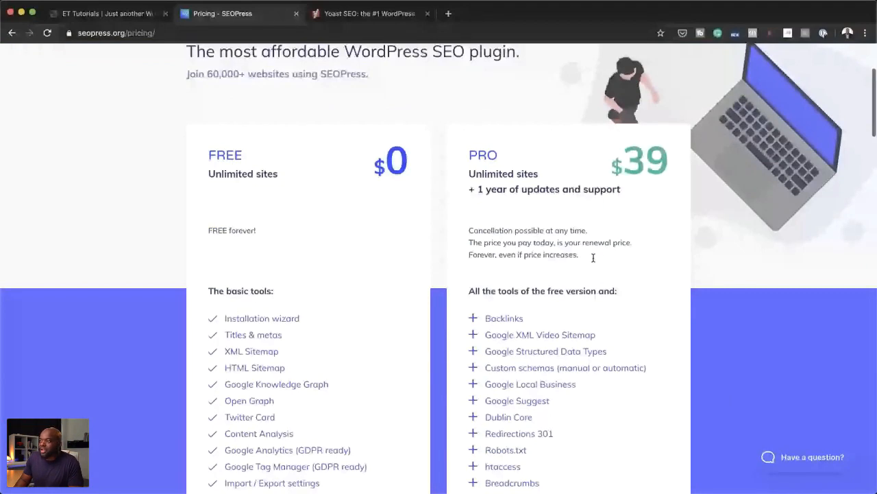
scroll(486, 159, down, 5)
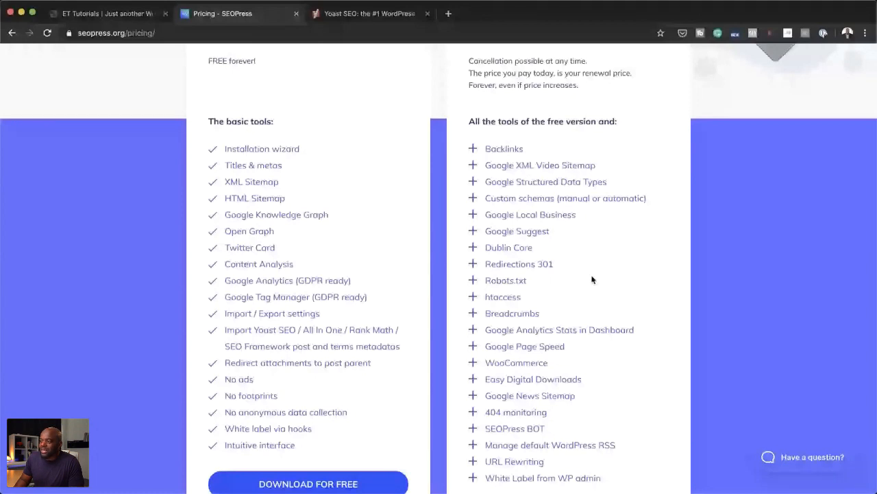
scroll(593, 279, down, 1)
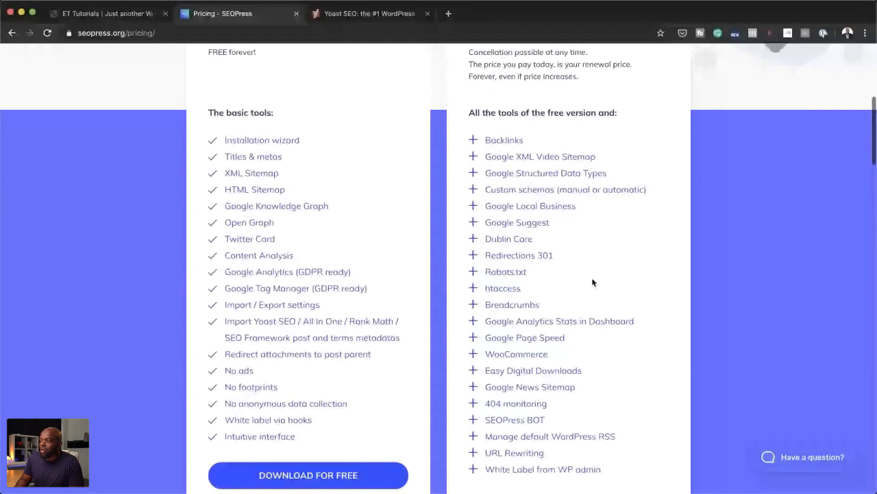
scroll(448, 400, down, 3)
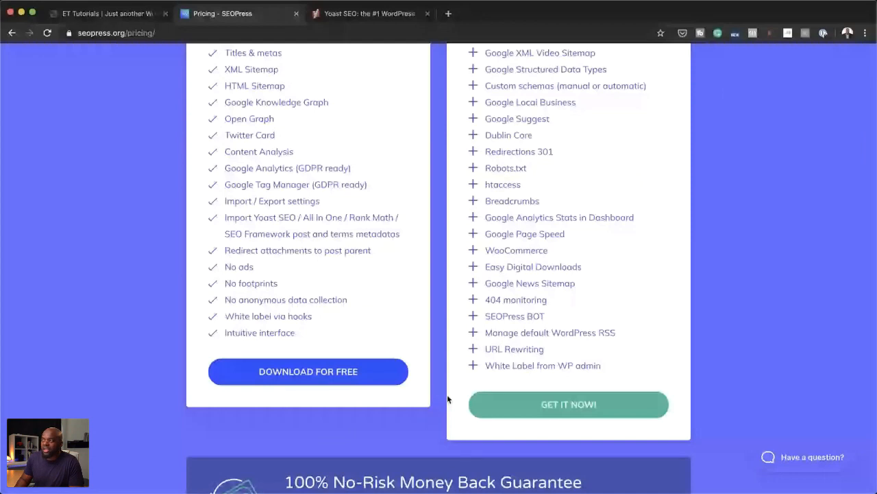
scroll(447, 399, up, 10)
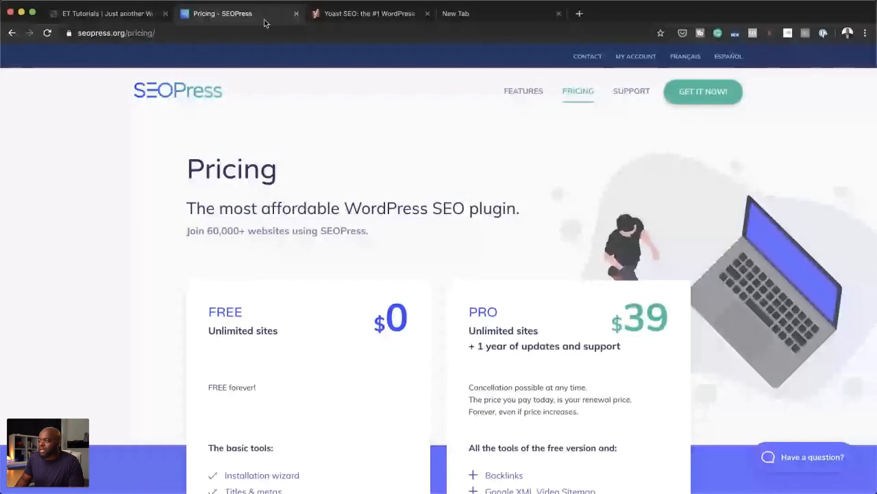
Step: Compare the basic tools in SEOPress's Free plan with the additional tools in the Pro plan
scroll(578, 274, down, 3)
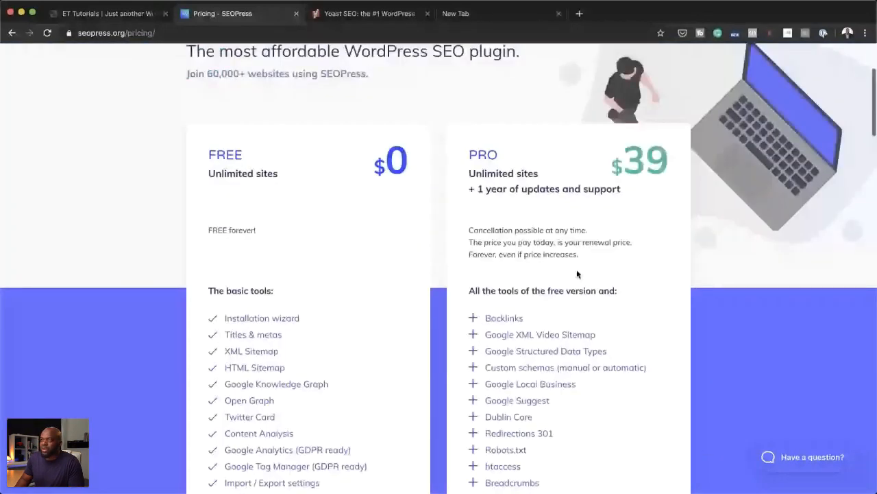
scroll(577, 275, down, 1)
scroll(279, 215, down, 1)
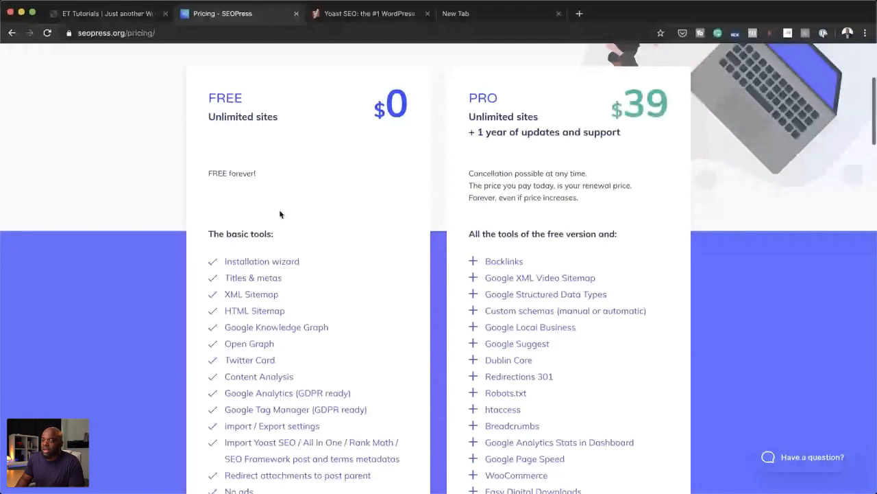
scroll(295, 219, down, 1)
scroll(312, 225, down, 1)
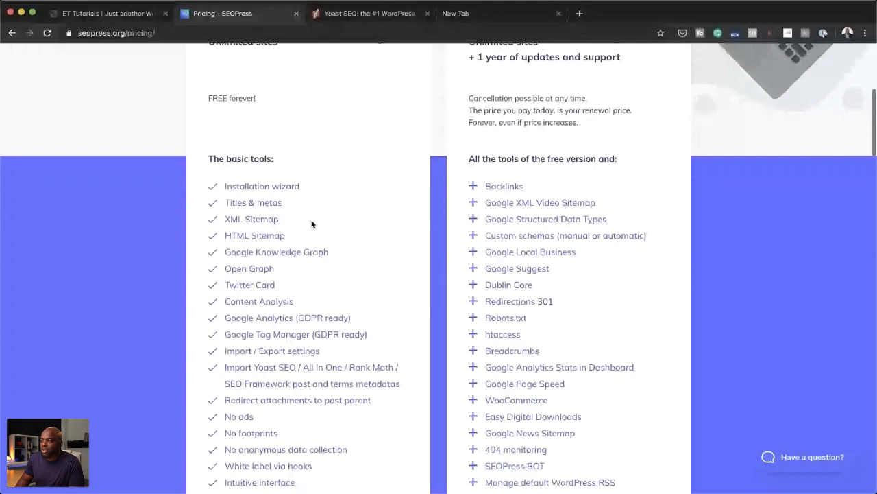
scroll(507, 371, down, 1)
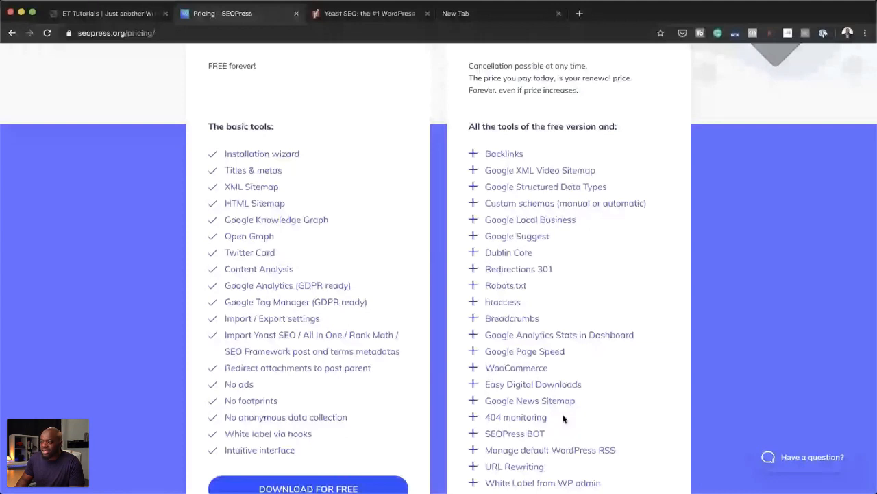
scroll(563, 414, down, 1)
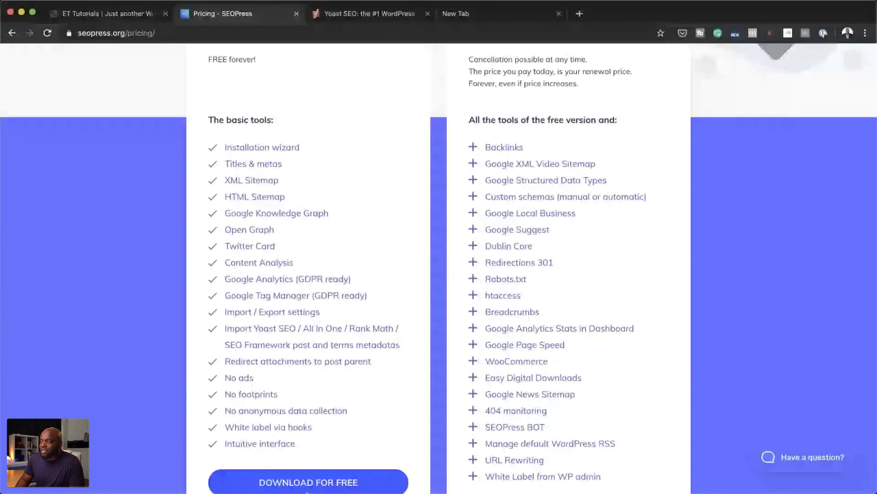
scroll(307, 491, down, 1)
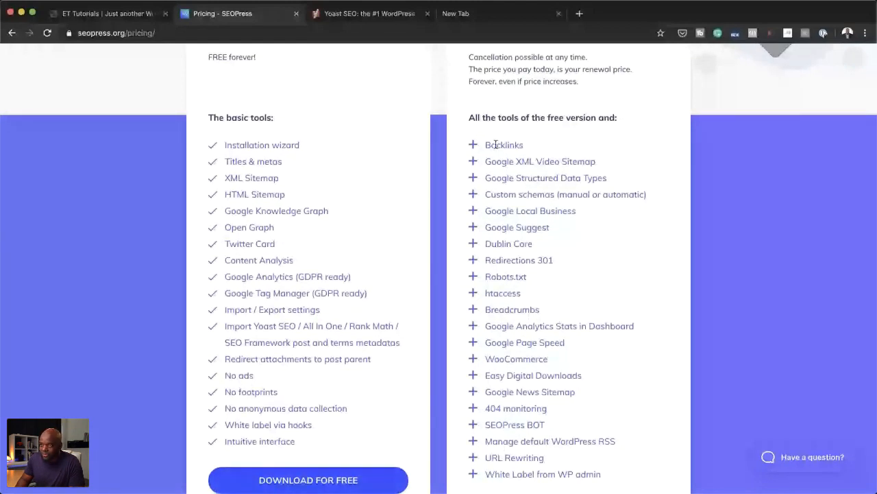
scroll(316, 398, down, 1)
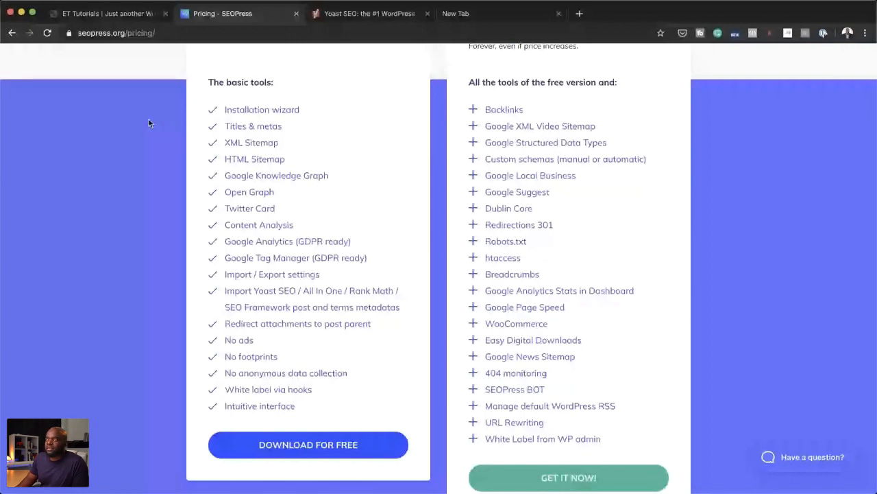
Step: Close the SEOPress, Yoast and blank pages to return to the ET Tutorials page in the Visual Builder
click(296, 13)
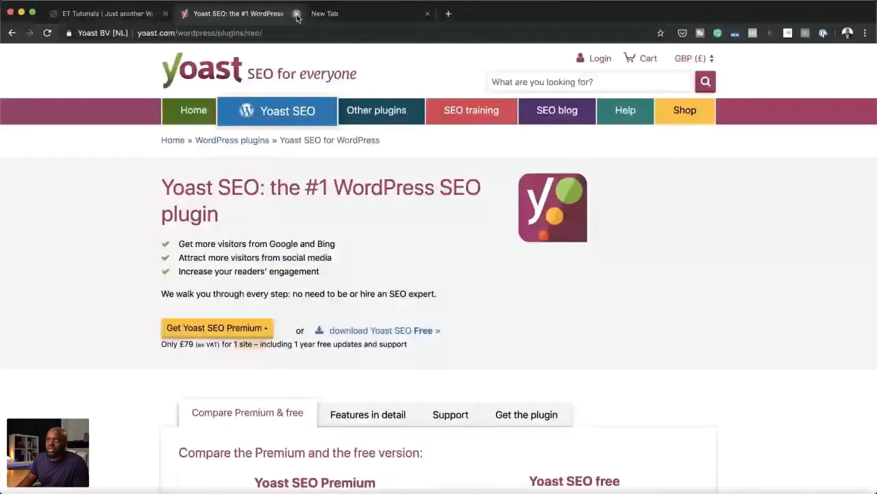
click(296, 13)
click(296, 13)
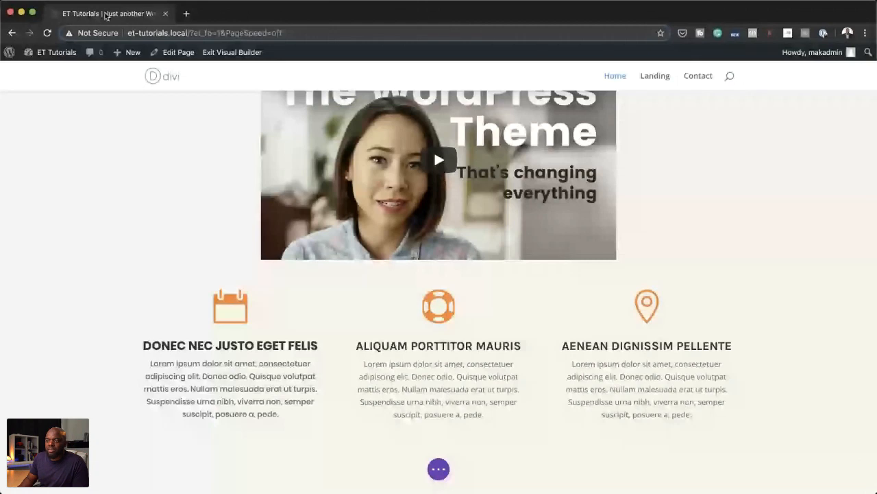
Step: Enable per-device padding for the first blurb, with the calendar icon, and set its desktop padding to 20px on all four sides
scroll(96, 252, up, 5)
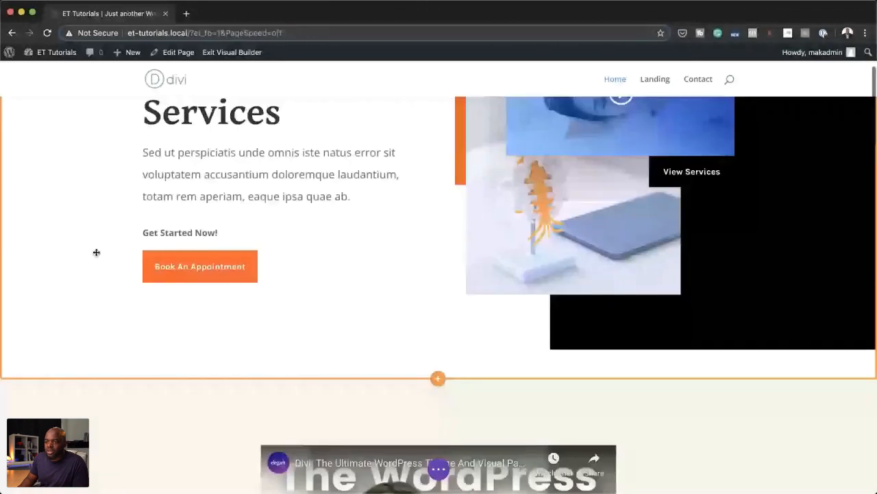
scroll(96, 253, down, 5)
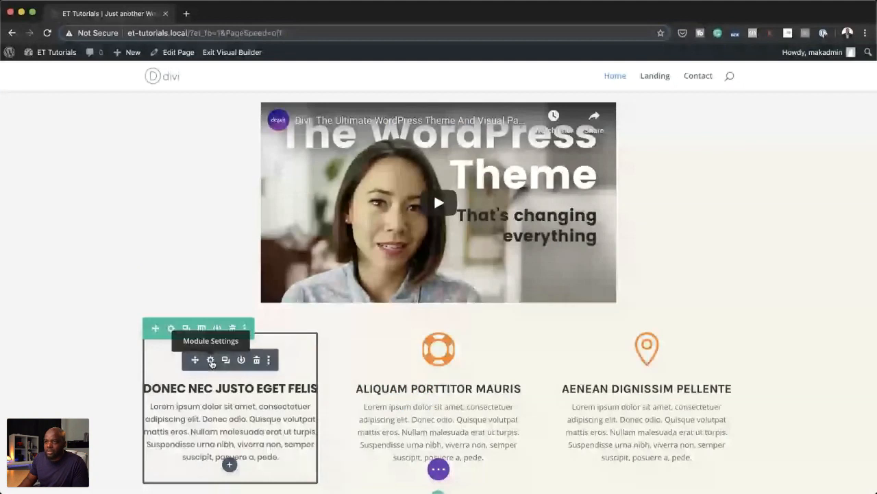
click(211, 360)
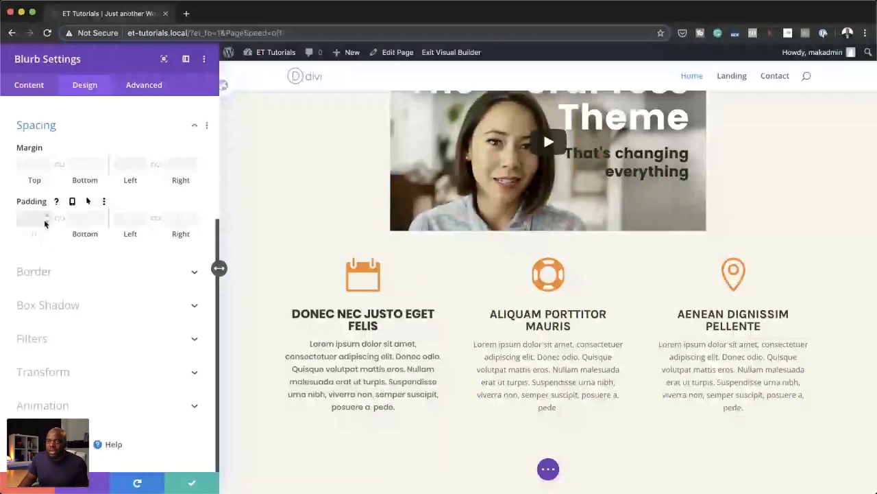
click(72, 201)
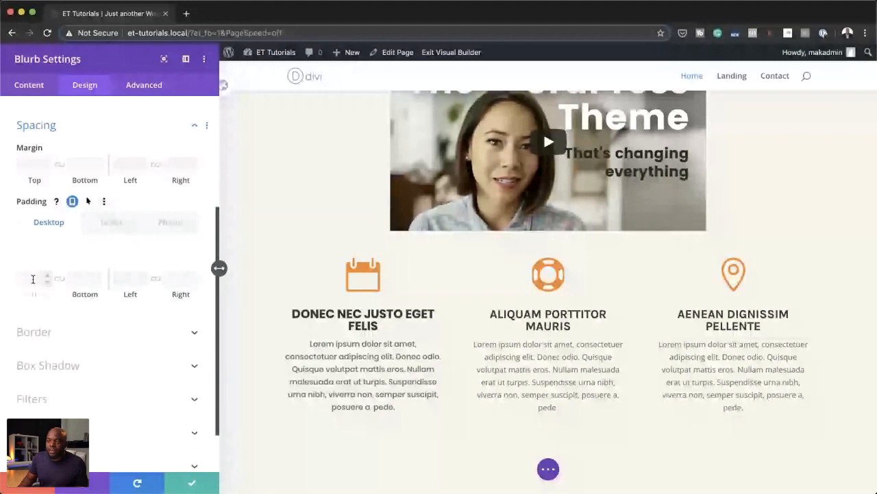
click(32, 279)
text(20)
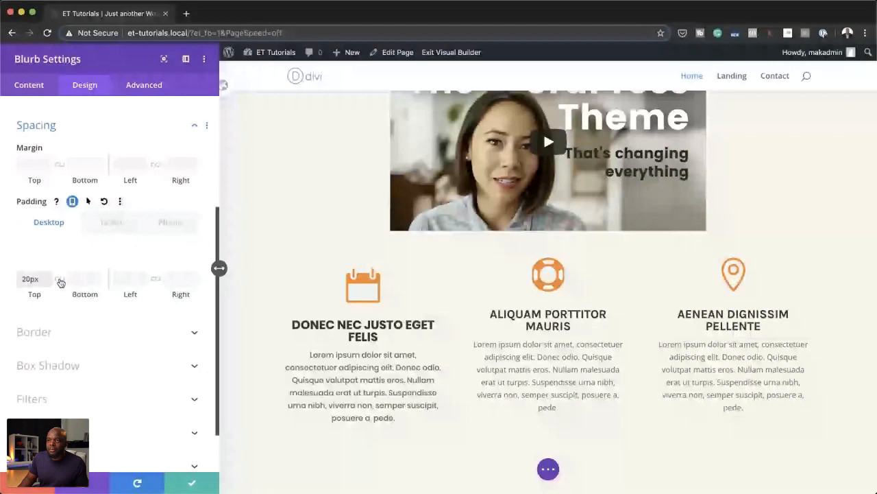
click(60, 281)
click(129, 280)
text(20)
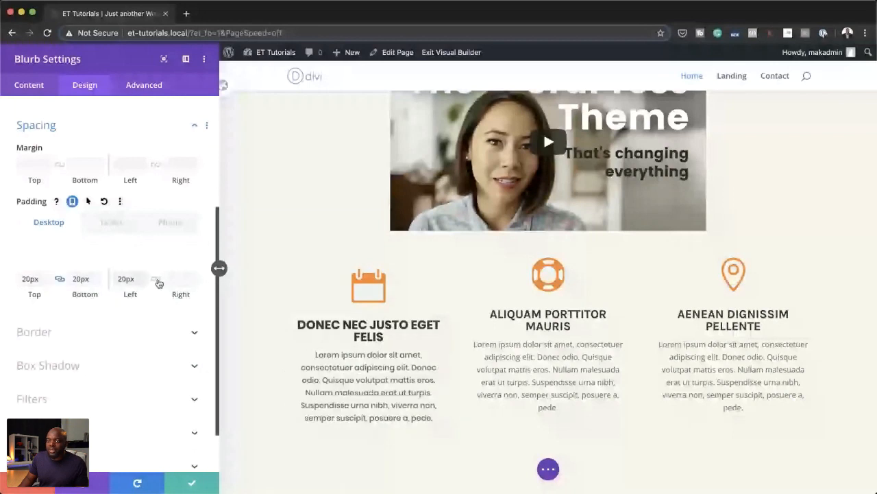
click(157, 280)
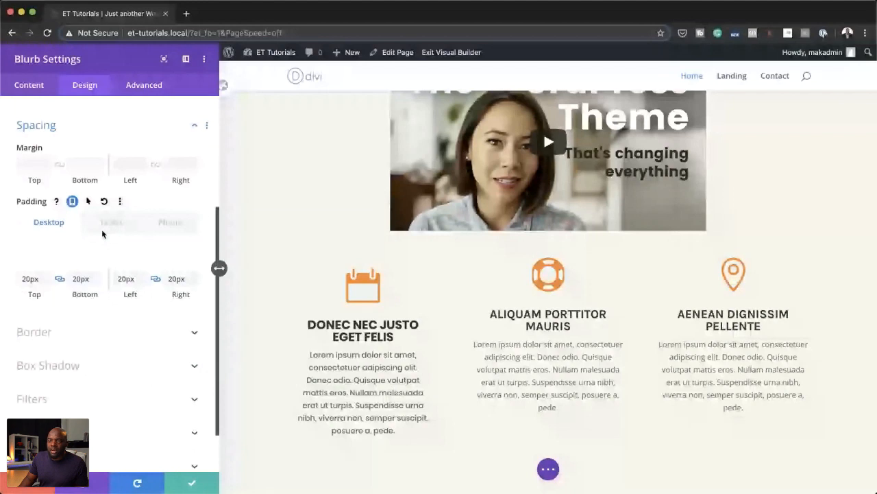
Step: Set the calendar blurb's tablet padding to 10px on all four sides
click(109, 222)
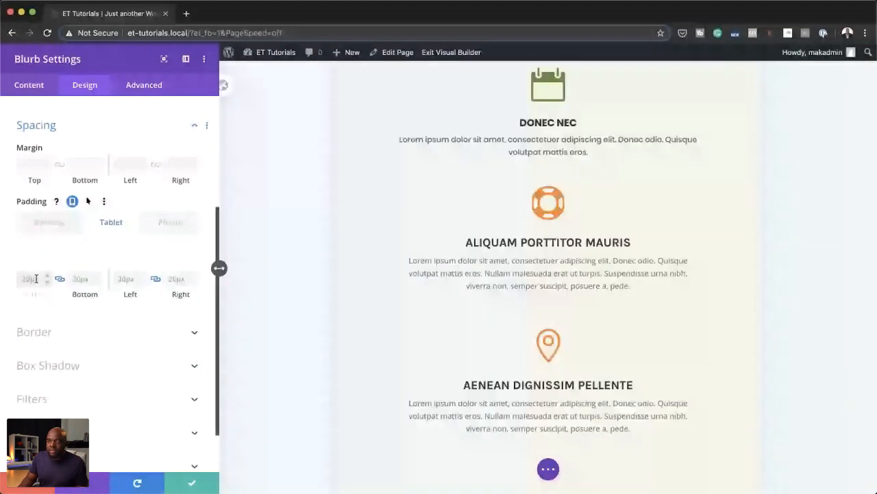
click(35, 278)
text(10)
click(124, 278)
text(10)
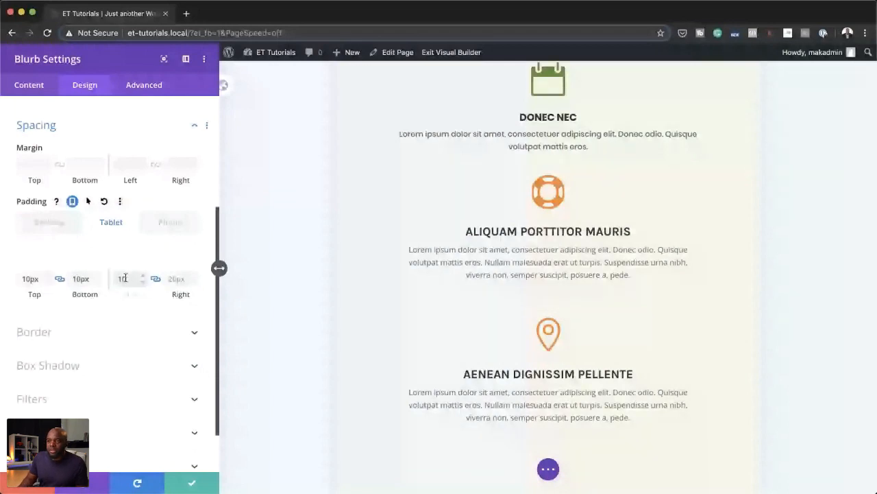
Step: Set the calendar blurb's phone padding to 5px on all four sides and compare the device views
click(170, 223)
click(32, 279)
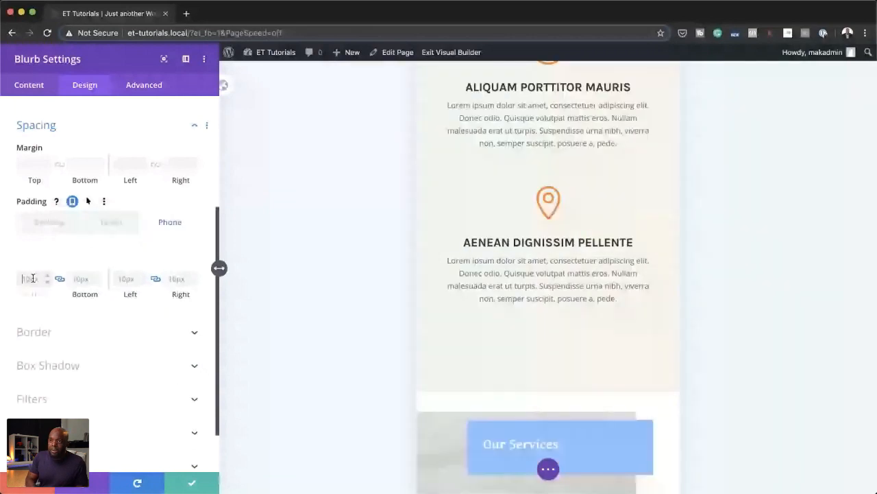
text(5)
click(125, 278)
text(5)
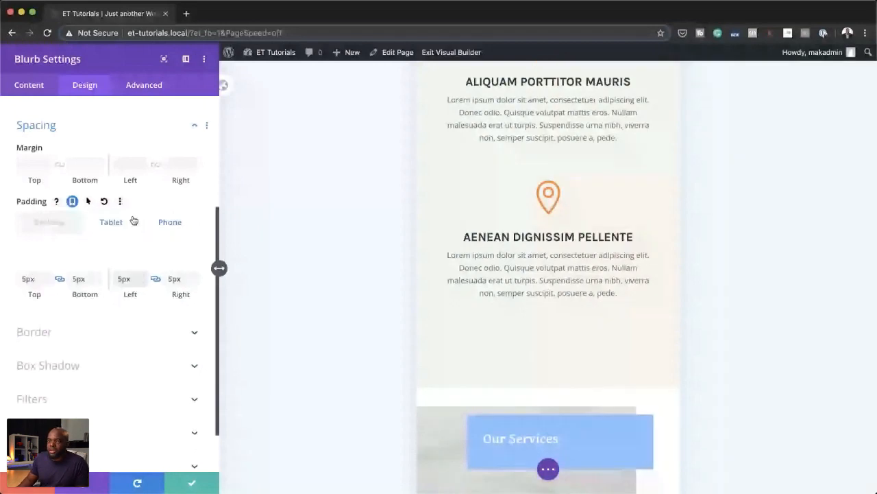
click(176, 225)
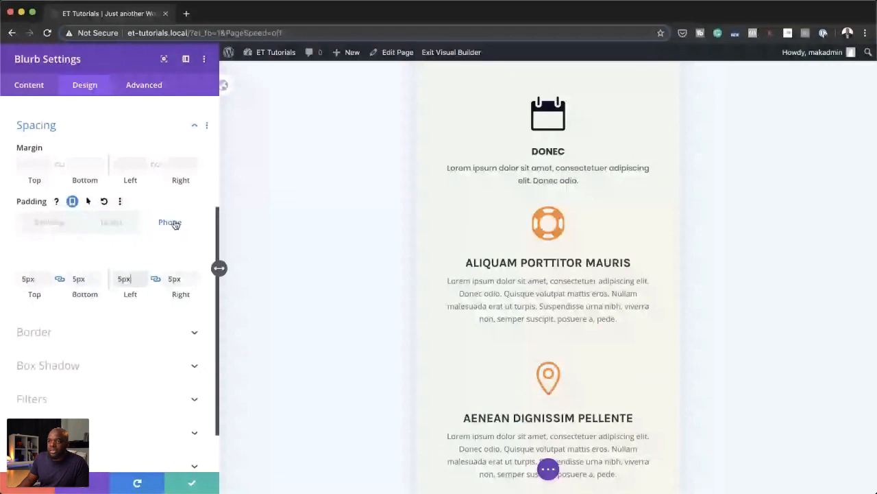
click(135, 232)
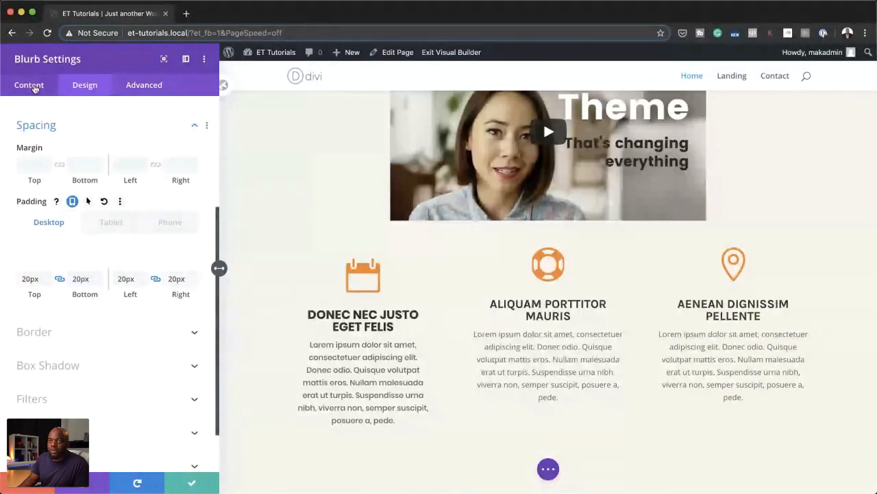
Step: Give the calendar blurb a light yellow-orange background color and save the blurb's changes
click(29, 85)
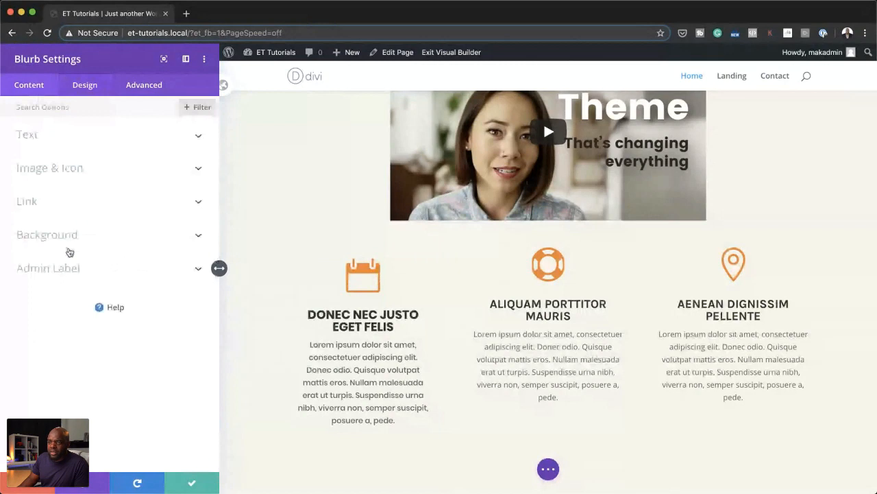
click(70, 250)
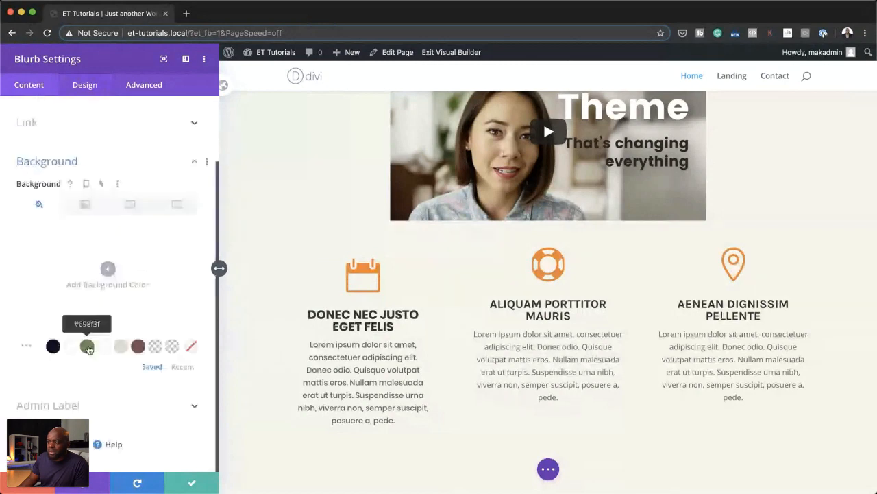
click(87, 347)
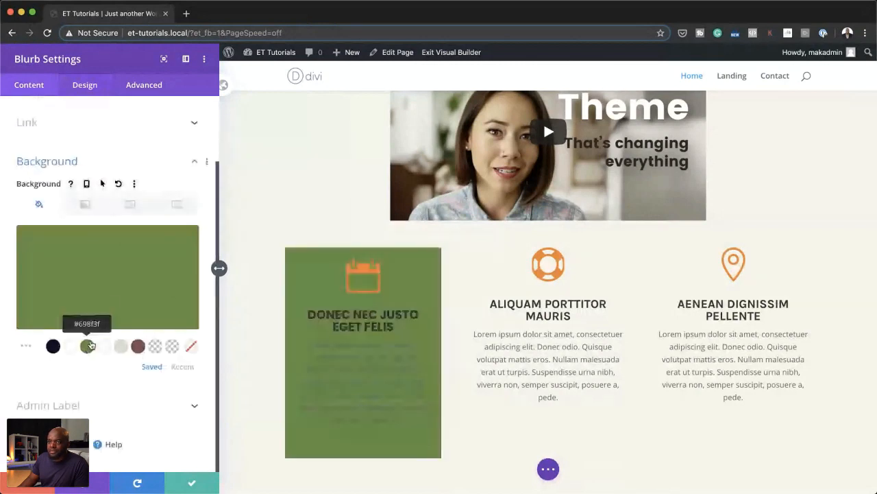
click(111, 301)
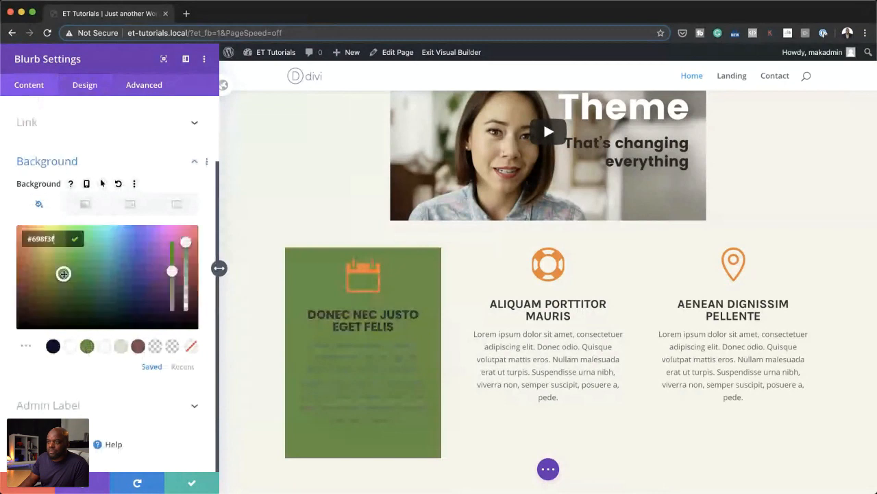
drag(64, 273, 41, 209)
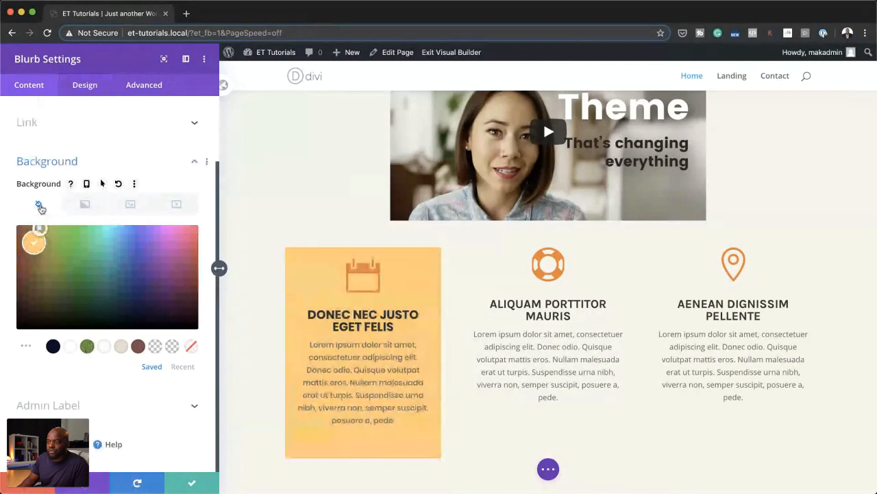
click(34, 243)
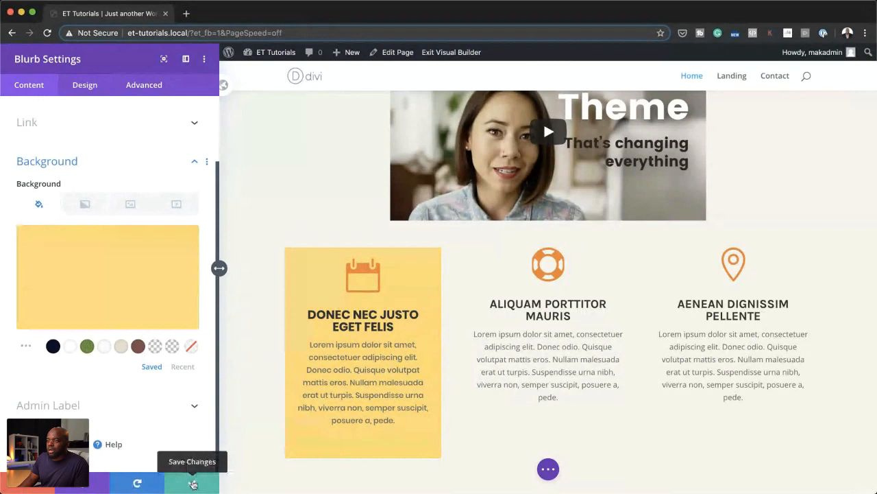
click(193, 483)
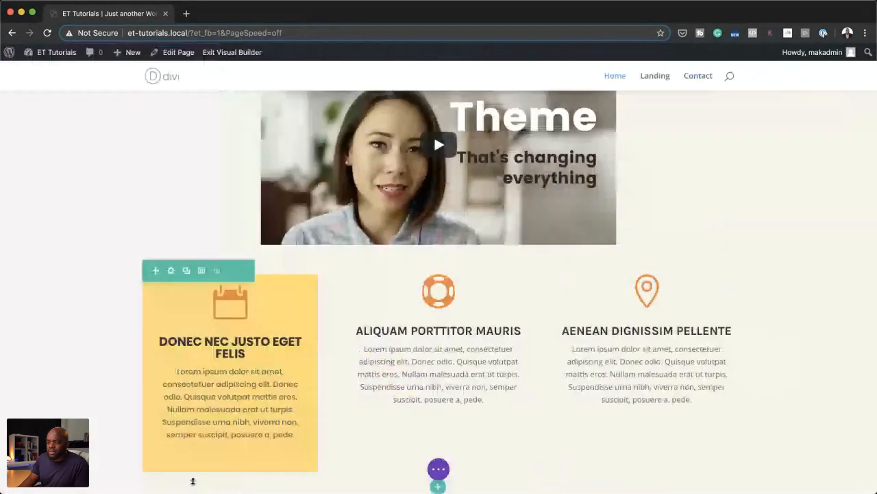
Step: Compare the calendar blurb's colored background and padding in the tablet, phone and desktop previews
click(439, 469)
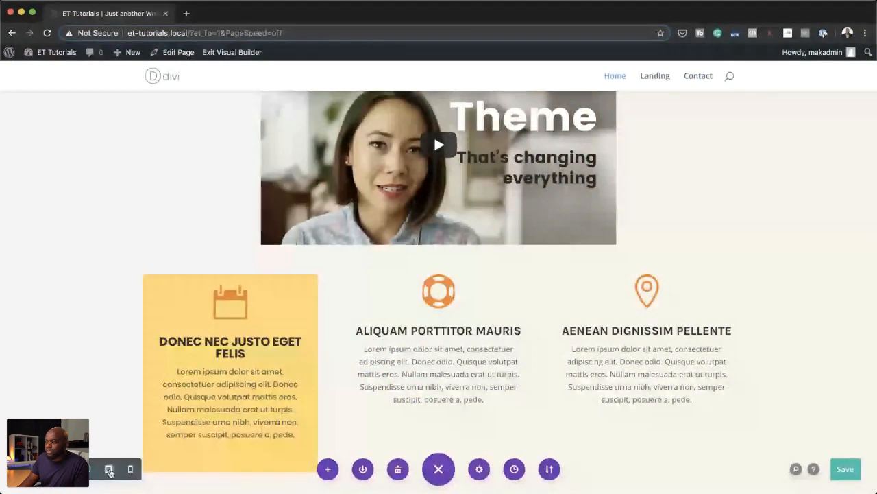
click(109, 470)
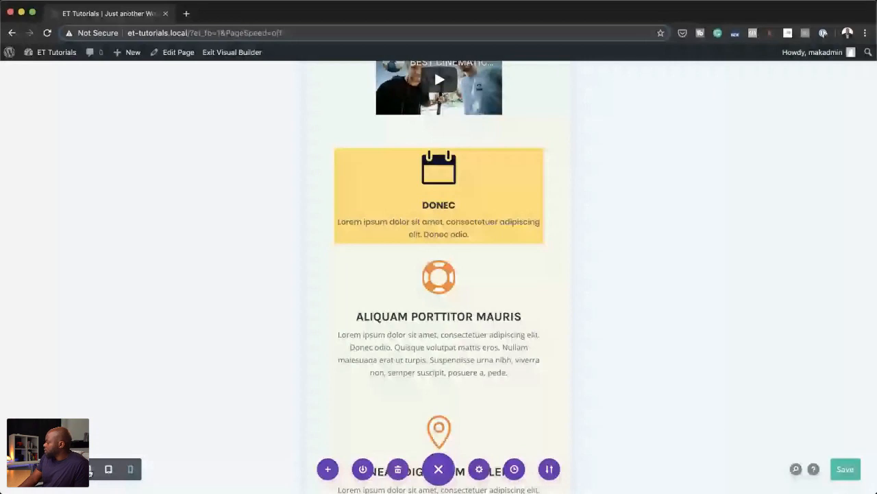
click(89, 470)
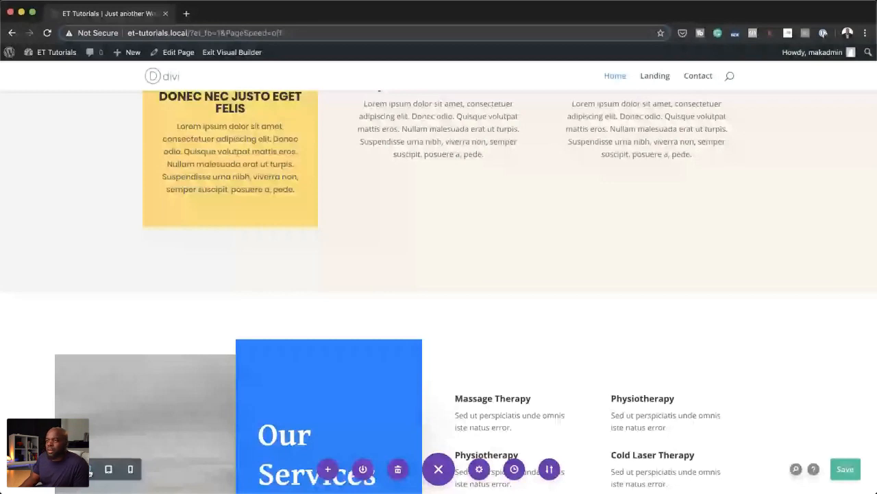
scroll(221, 319, up, 5)
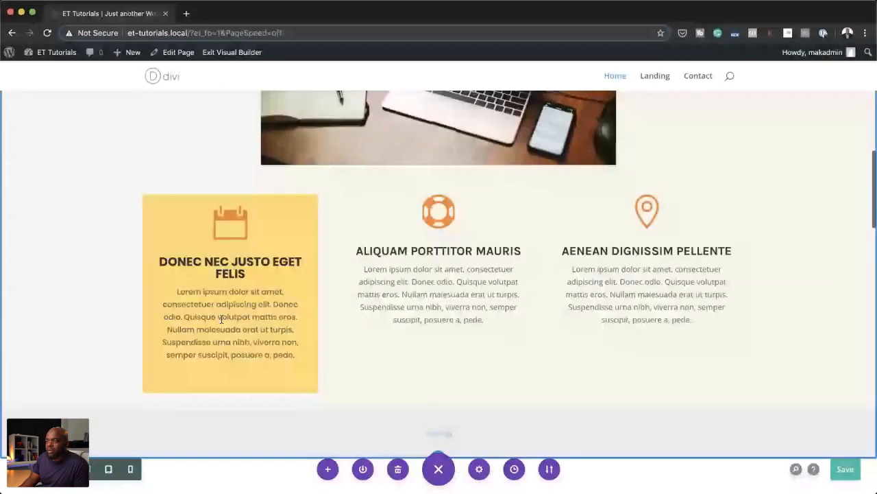
Step: Set the padding of the middle blurb, Aliquam porttitor mauris, to 20px on all four sides
mouse_move(210, 224)
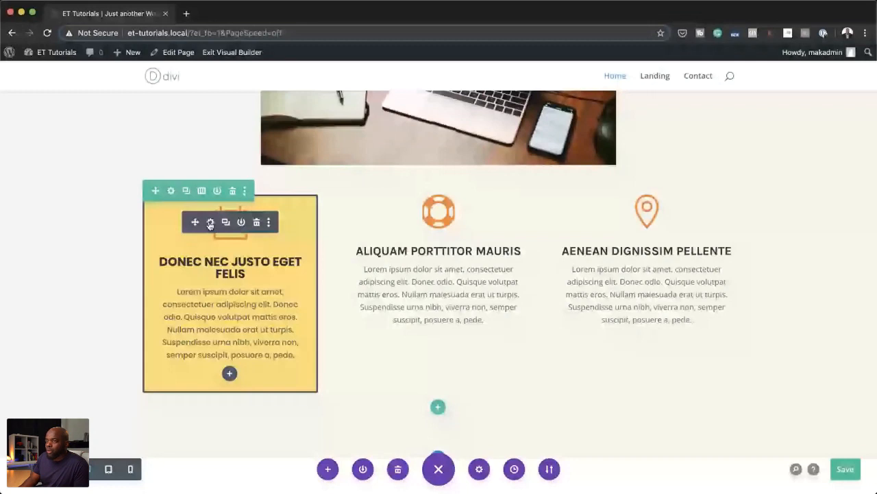
click(211, 223)
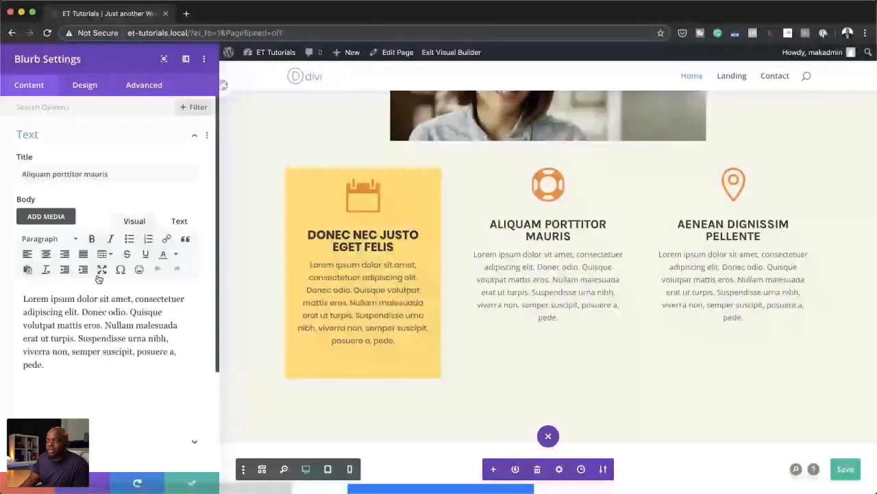
click(85, 91)
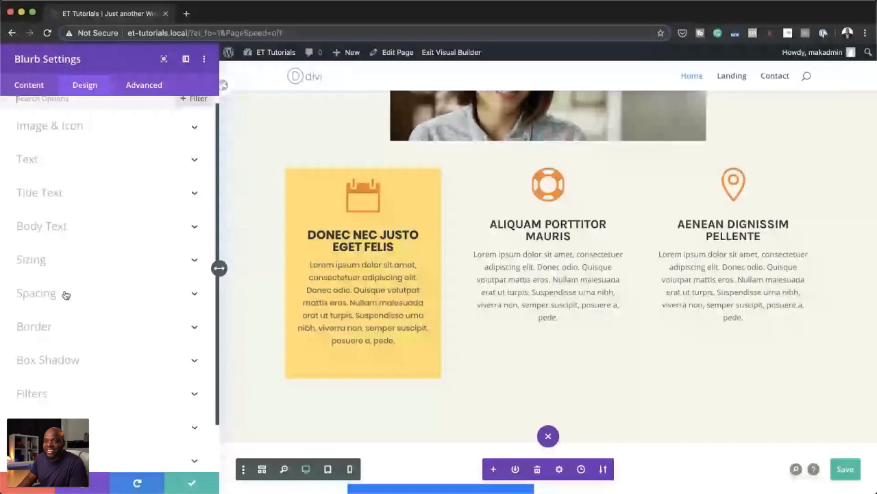
click(66, 294)
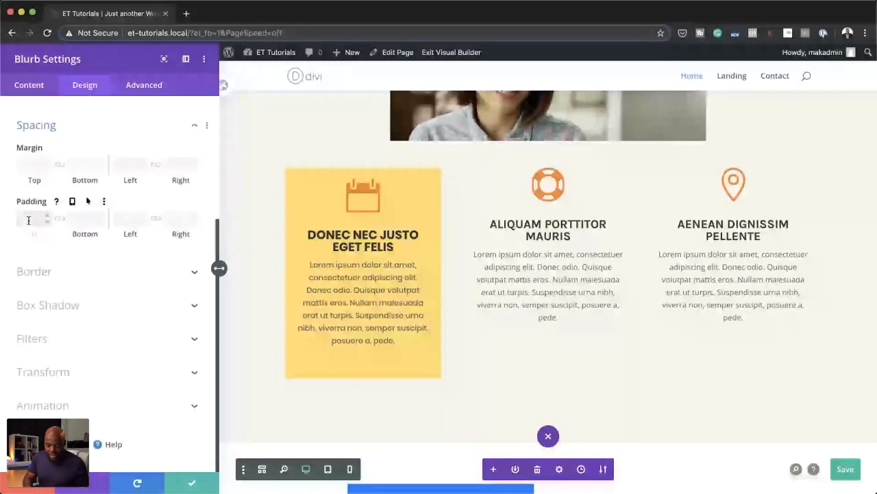
click(28, 219)
text(20)
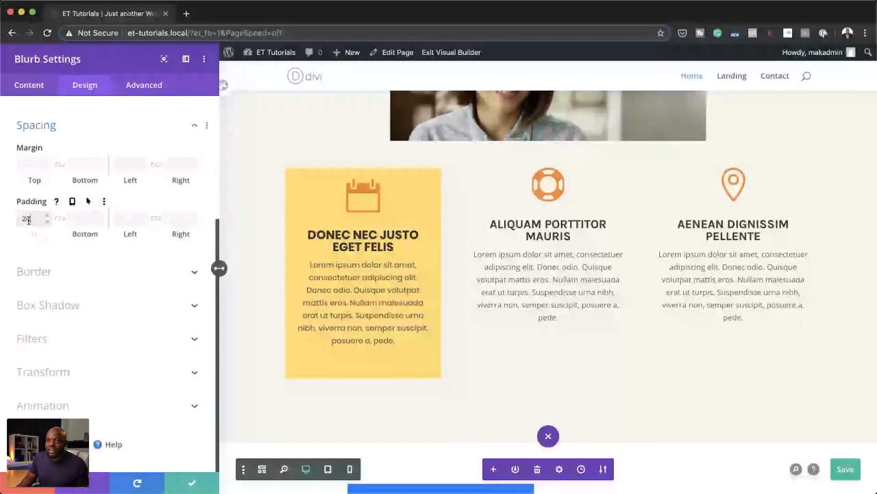
click(61, 219)
click(120, 218)
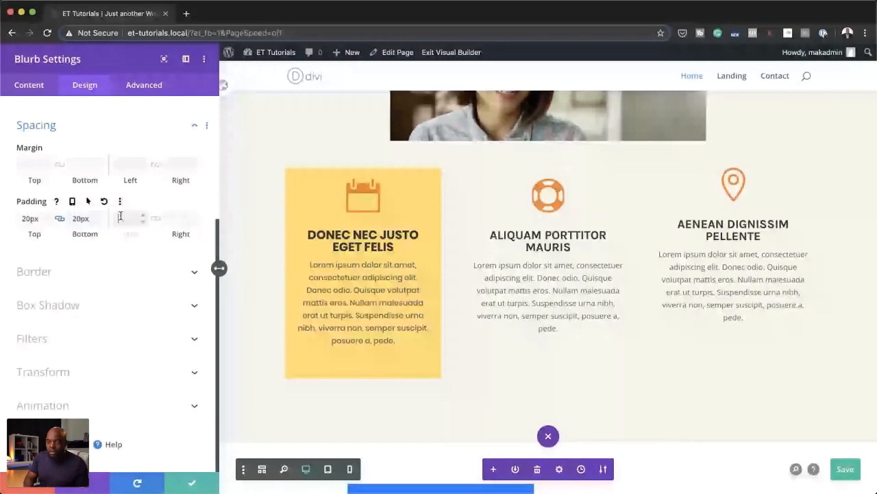
text(20)
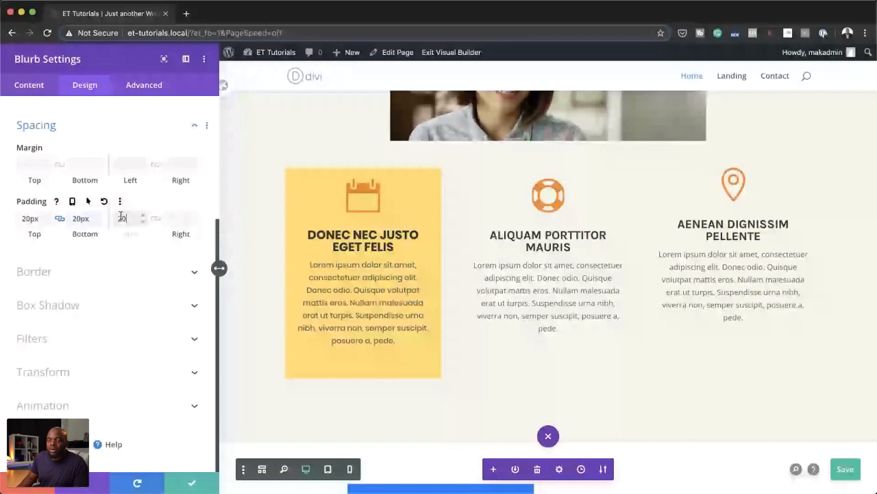
click(155, 218)
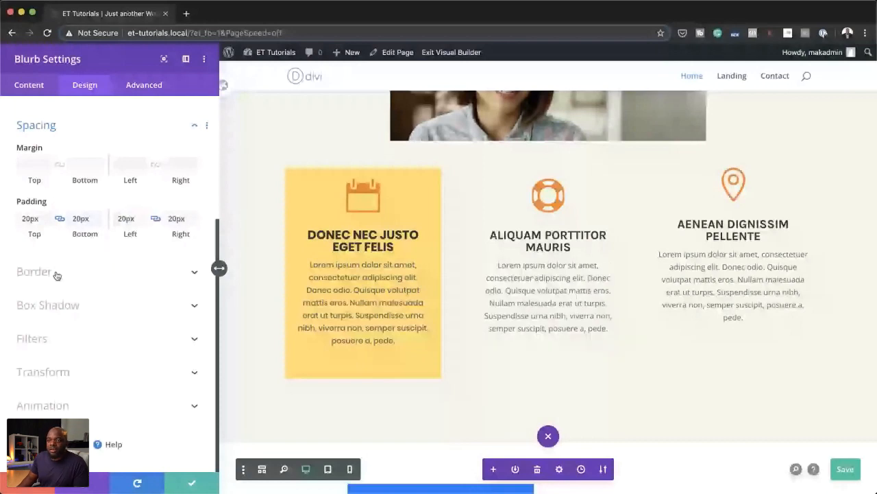
Step: Enable per-device padding for the Aliquam porttitor mauris blurb and show its tablet values
click(57, 276)
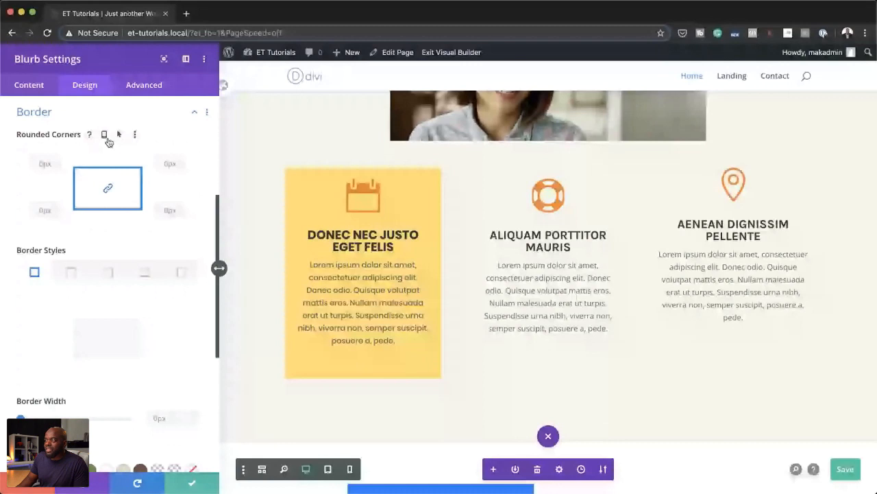
click(106, 136)
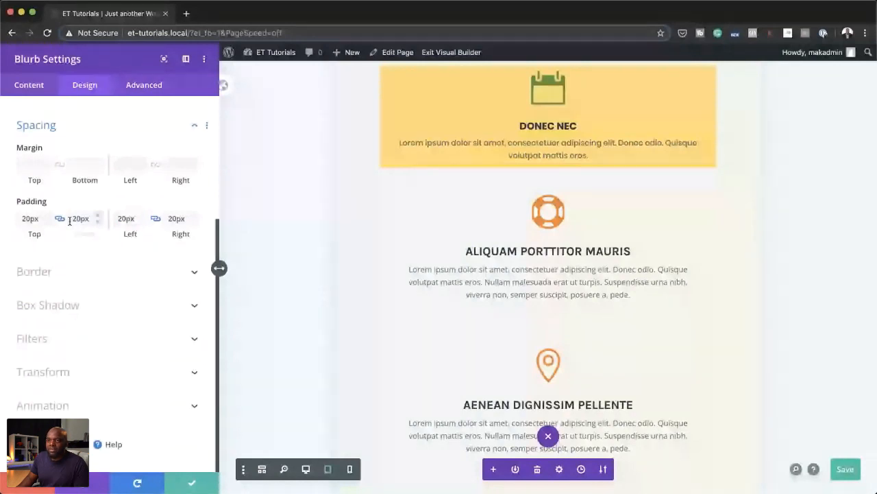
scroll(103, 219, up, 1)
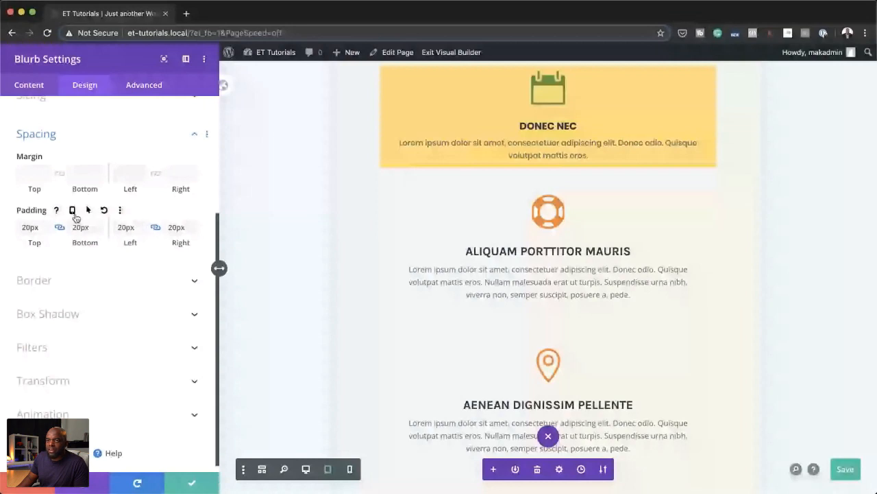
click(73, 211)
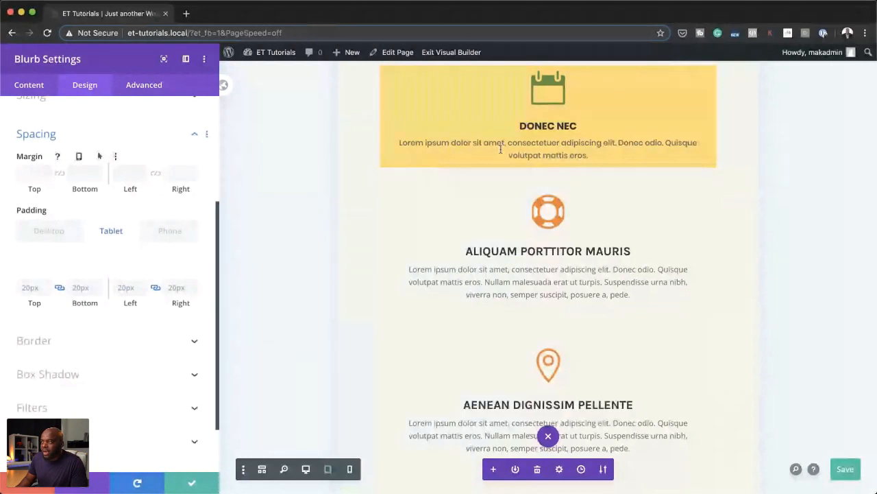
Step: Set the middle blurb's linked top and bottom margins to 20px, enable per-device margins and save the page
scroll(478, 146, up, 1)
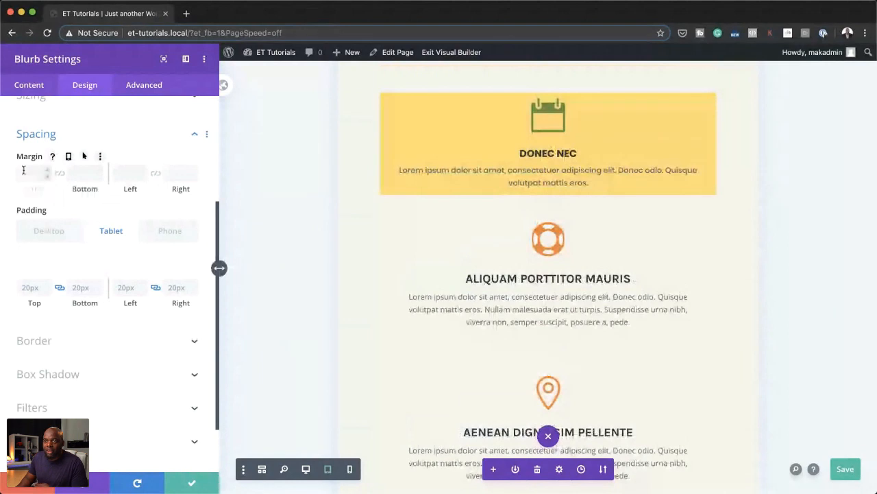
click(37, 187)
text(20px)
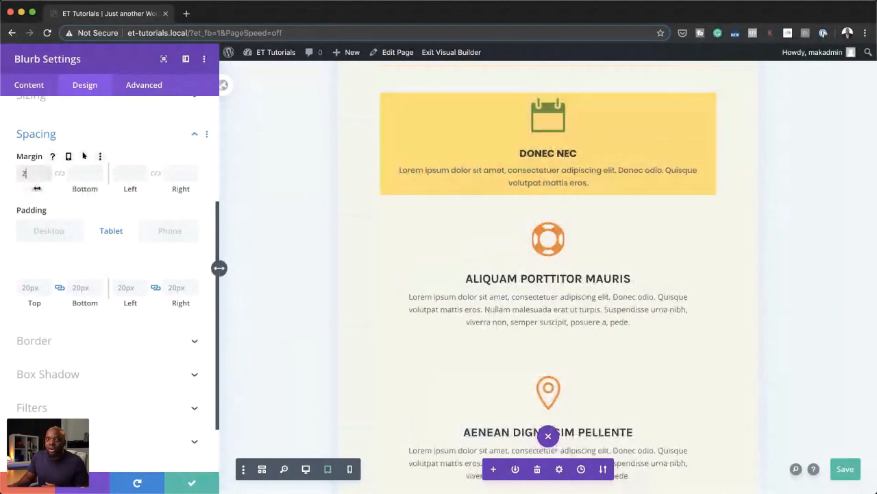
click(60, 175)
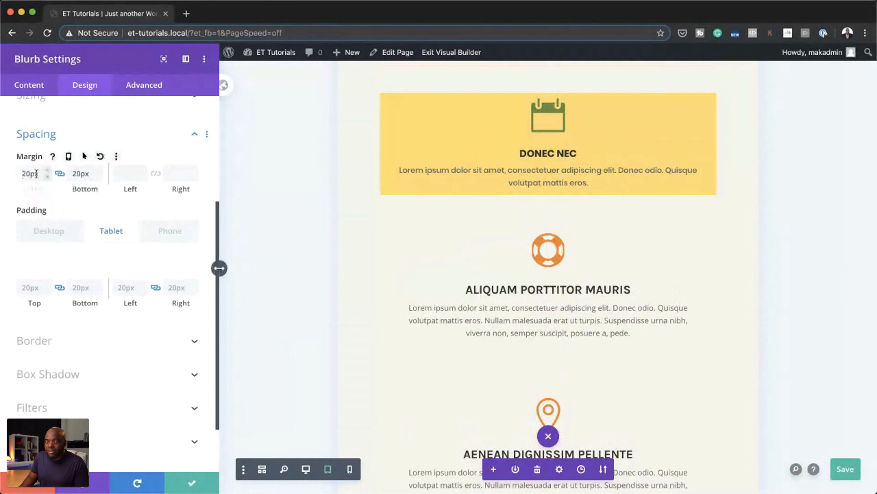
key(super+s)
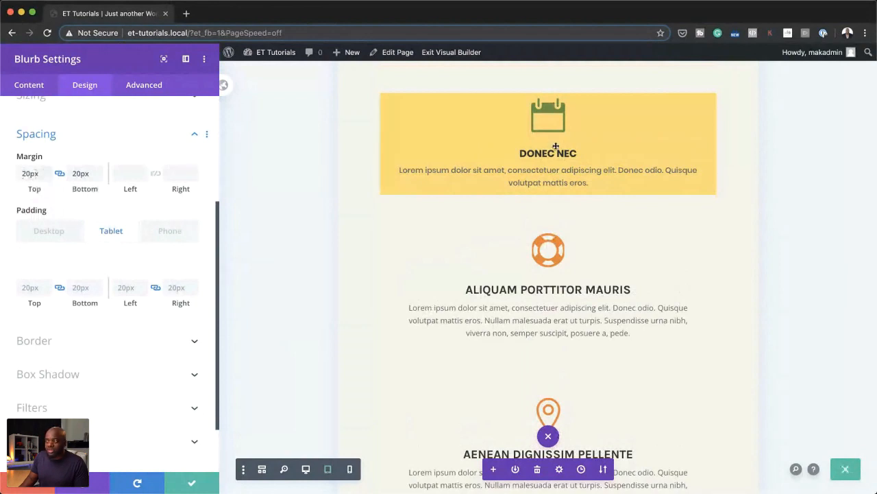
click(68, 156)
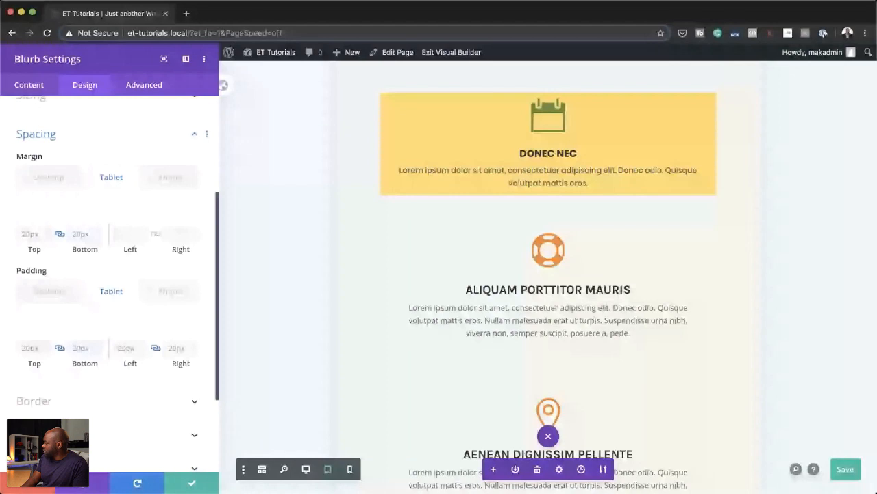
key(super+s)
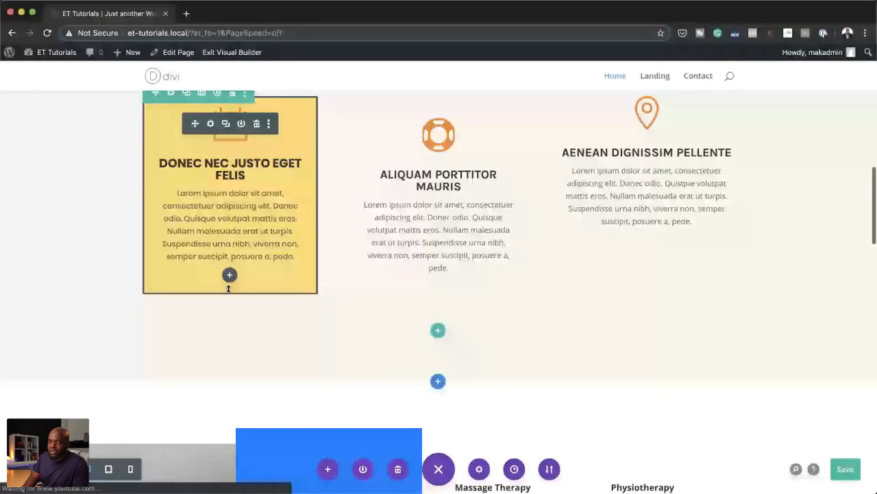
Step: Enable per-device padding for the section holding the video and blurbs, with top and bottom padding of 50px on tablet and 20px on phone
scroll(78, 263, up, 6)
scroll(78, 262, up, 1)
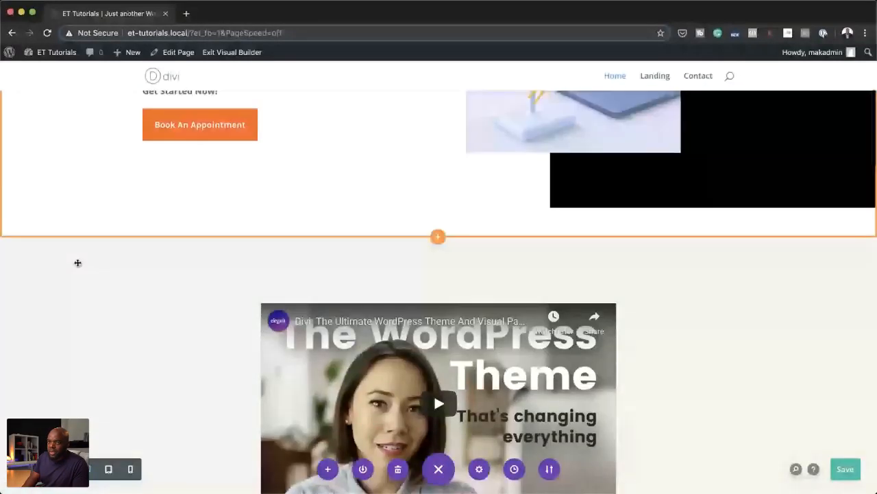
mouse_move(28, 251)
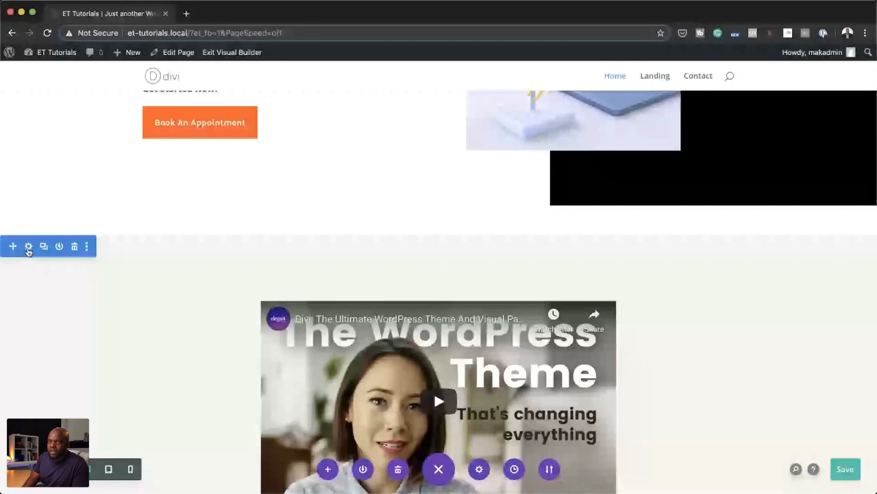
click(28, 249)
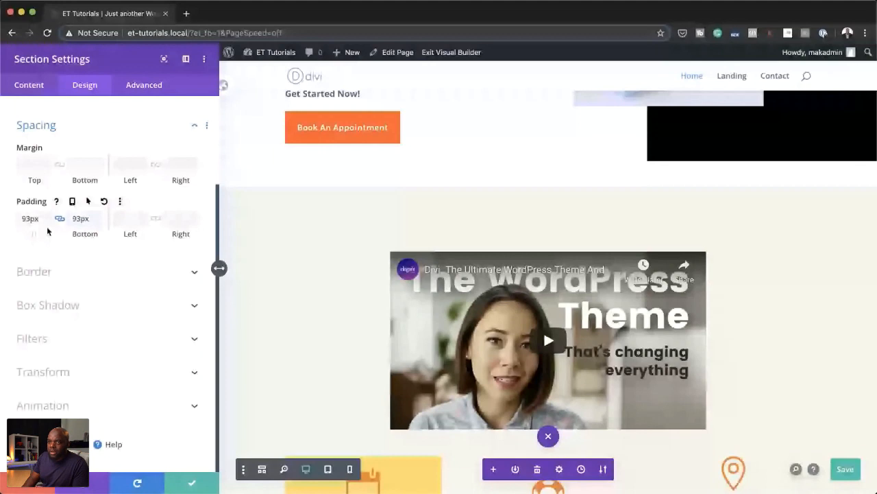
click(72, 201)
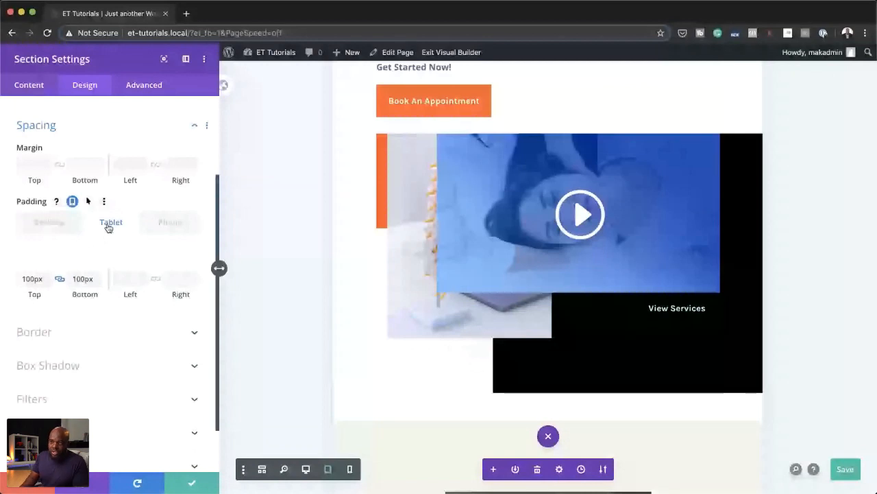
click(108, 227)
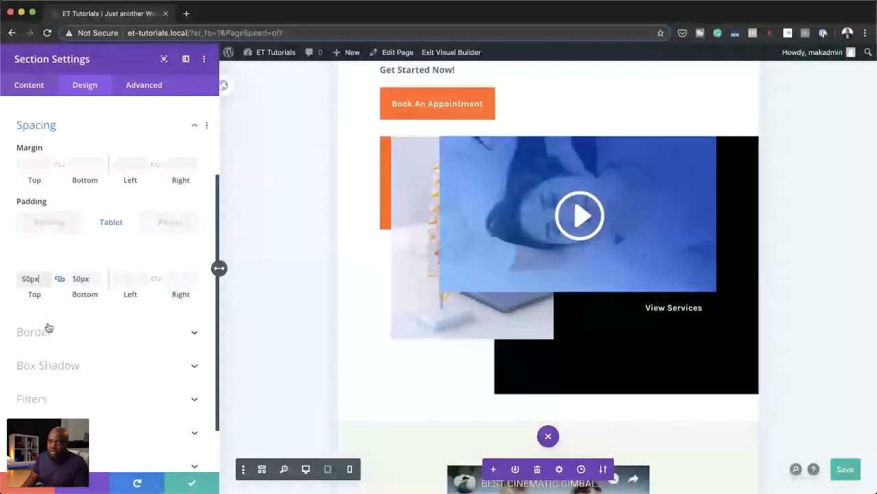
click(172, 223)
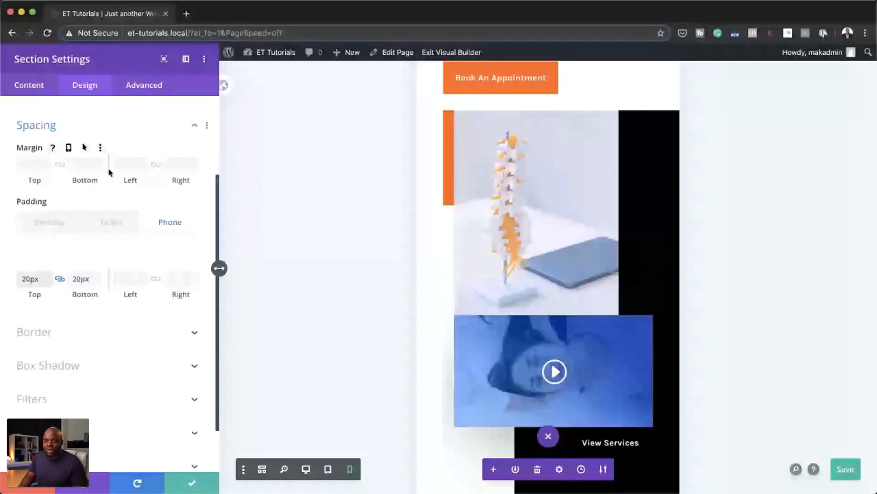
Step: Apply the spacing changes to the section holding the video and blurbs
click(194, 485)
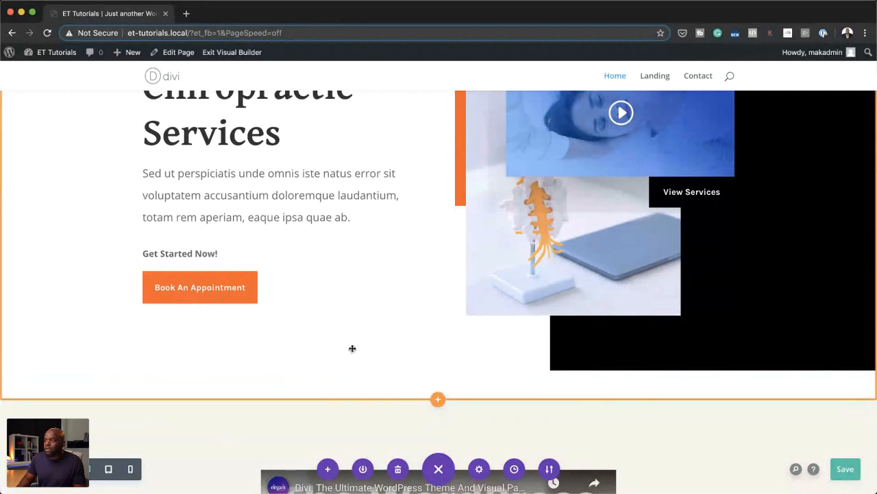
Step: Examine the Home page's desktop layout from the hero section through the video and blurbs to the services and testimonial
scroll(352, 348, up, 3)
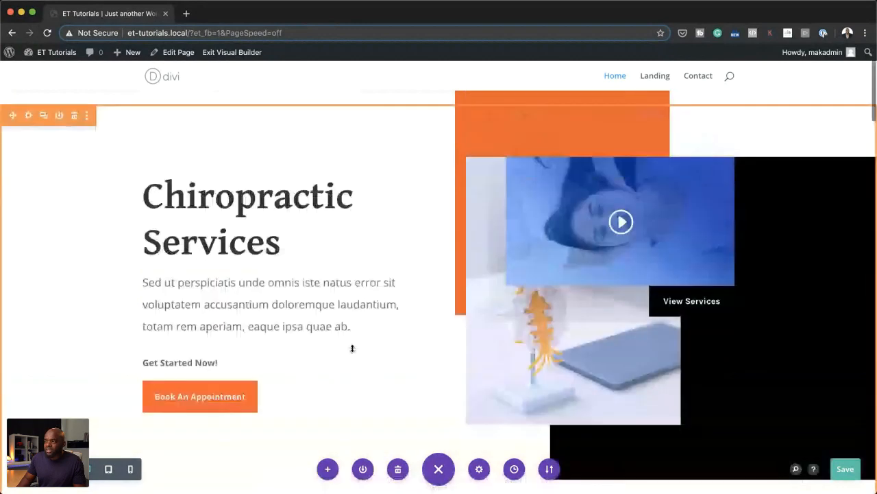
scroll(352, 349, down, 10)
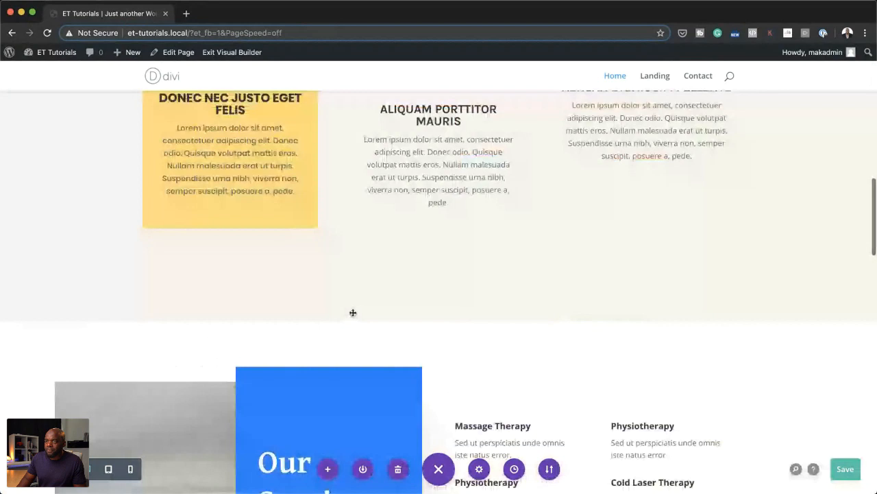
scroll(353, 313, up, 6)
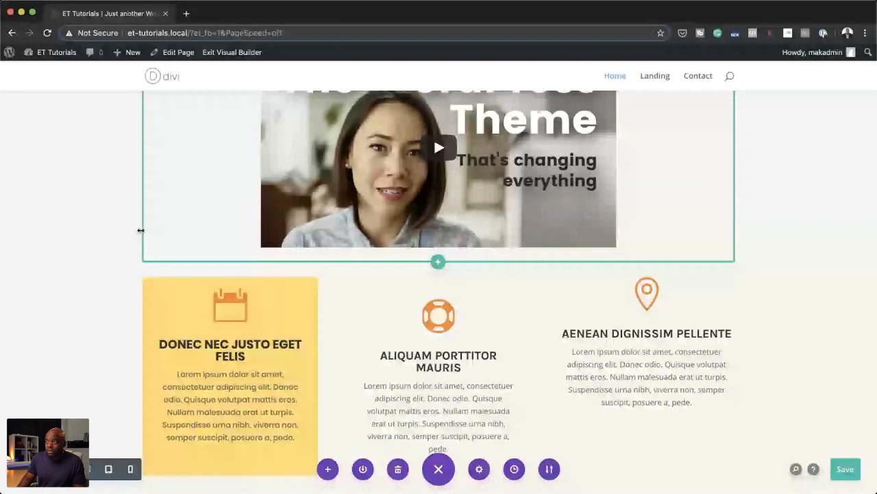
scroll(164, 205, up, 3)
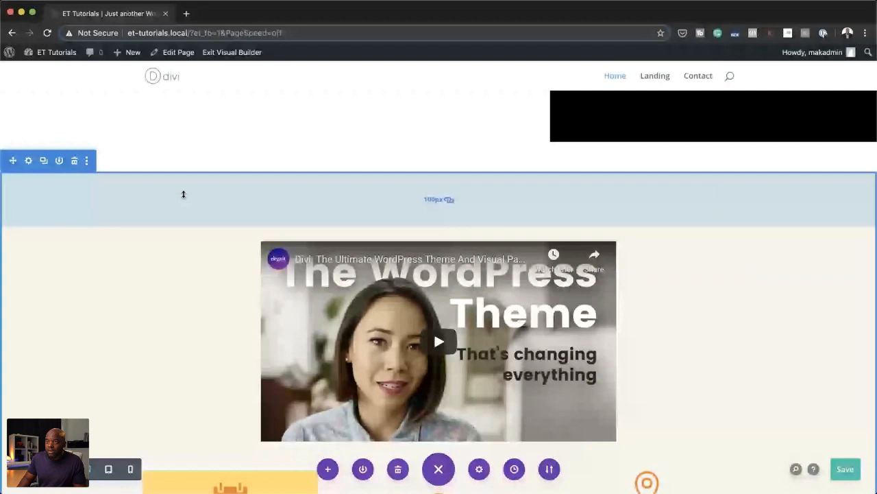
scroll(302, 242, down, 1)
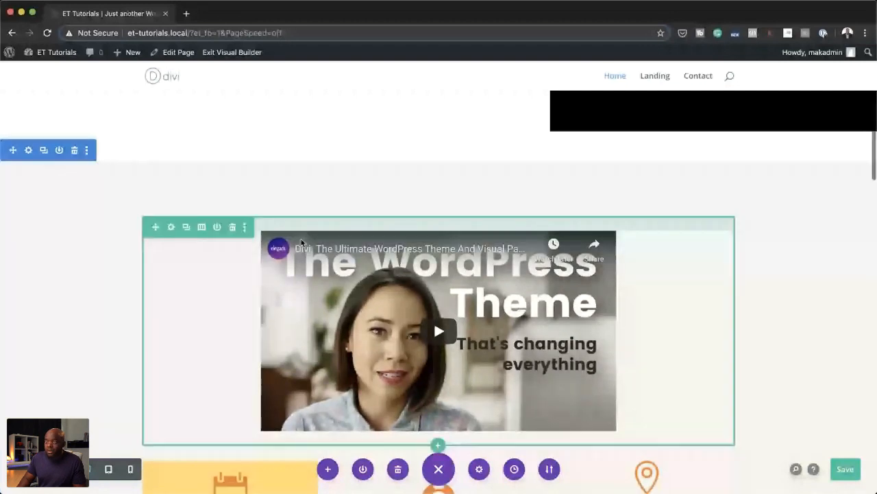
scroll(301, 238, down, 10)
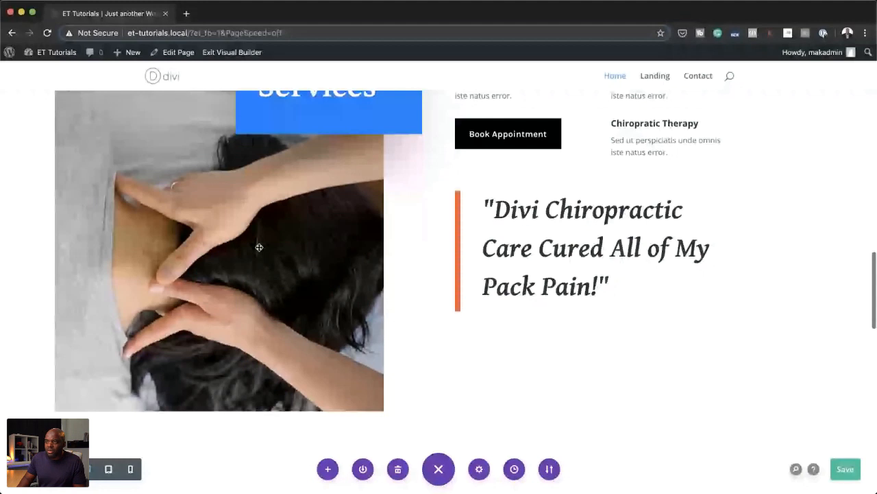
scroll(259, 246, up, 10)
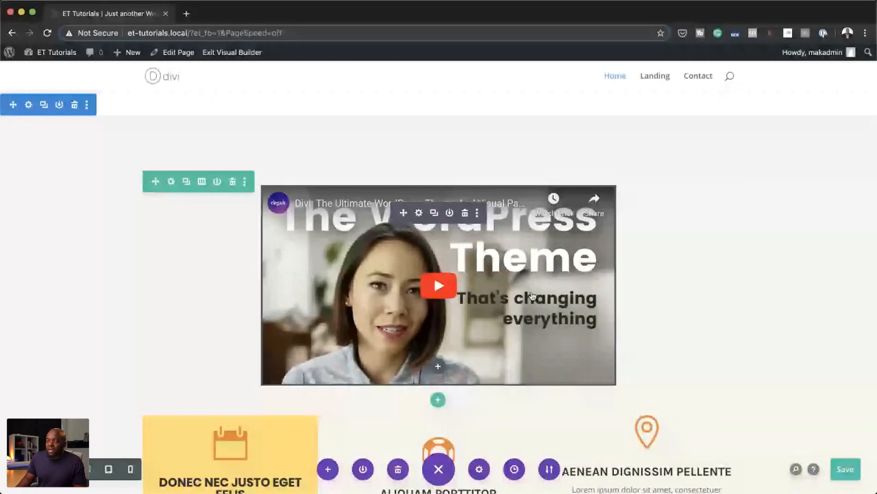
scroll(168, 336, down, 2)
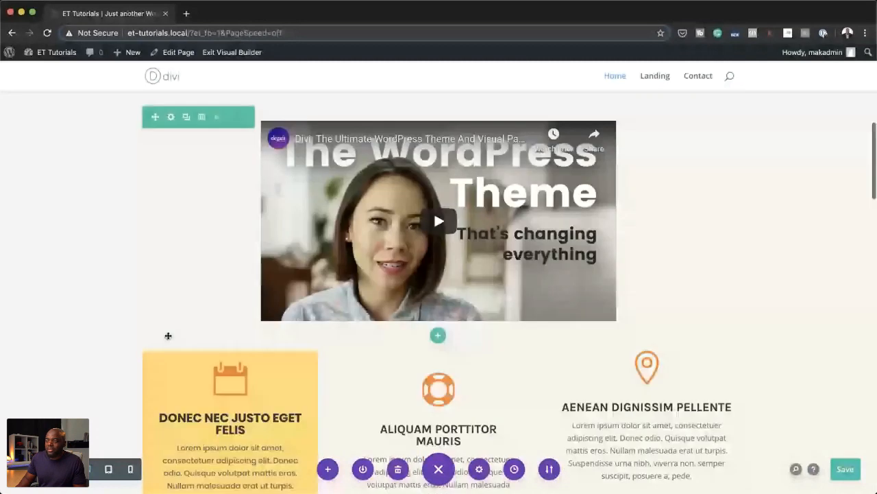
scroll(168, 335, down, 5)
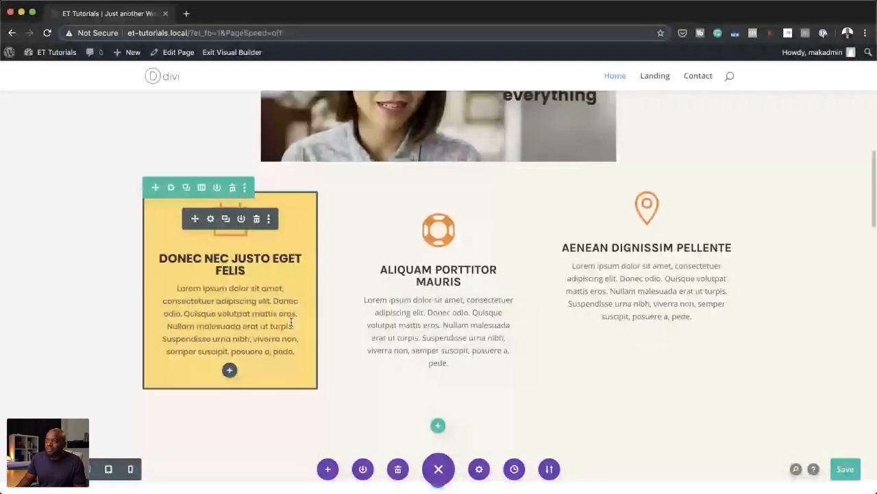
Step: Show the module actions available for the Aliquam porttitor mauris blurb and dismiss them without choosing one
click(368, 276)
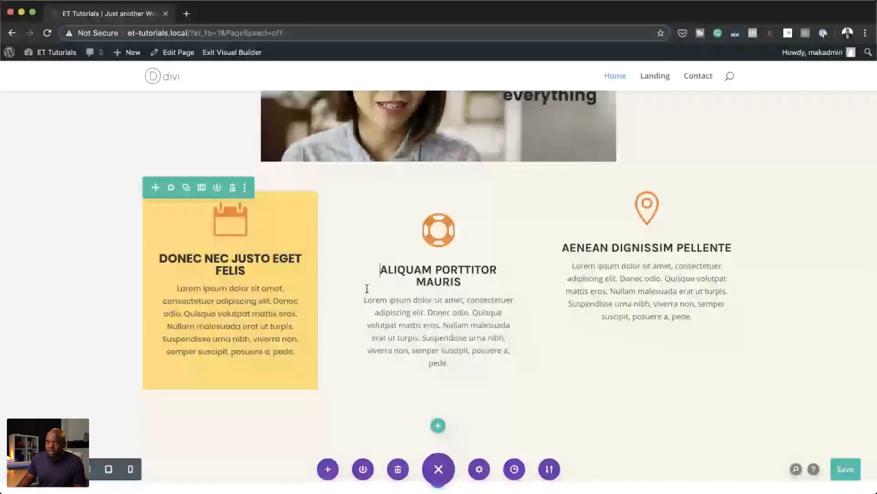
right_click(367, 242)
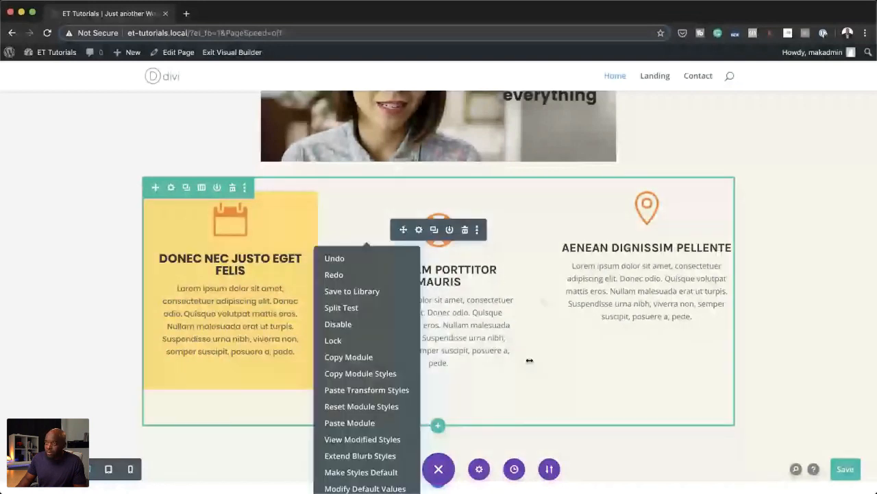
click(529, 361)
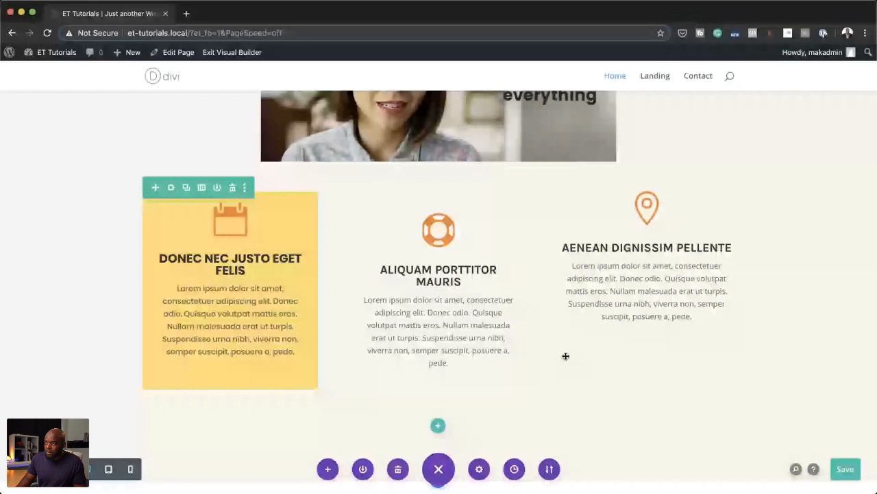
mouse_move(403, 232)
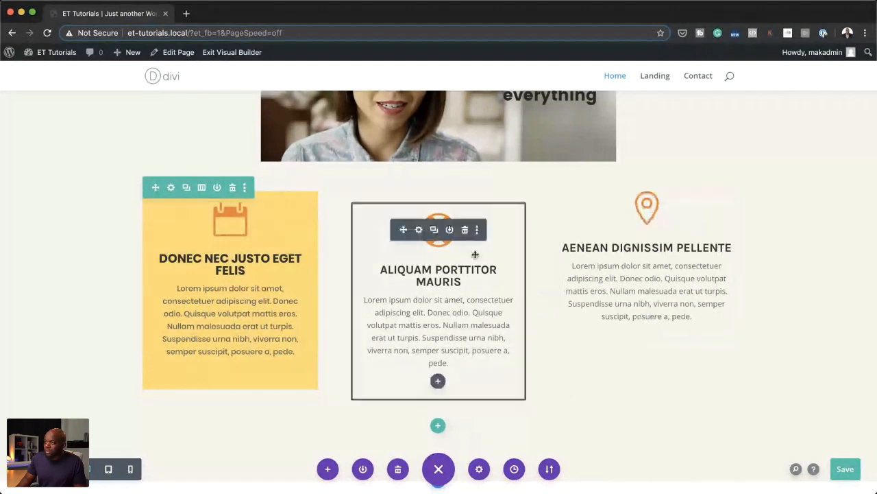
drag(475, 254, 492, 233)
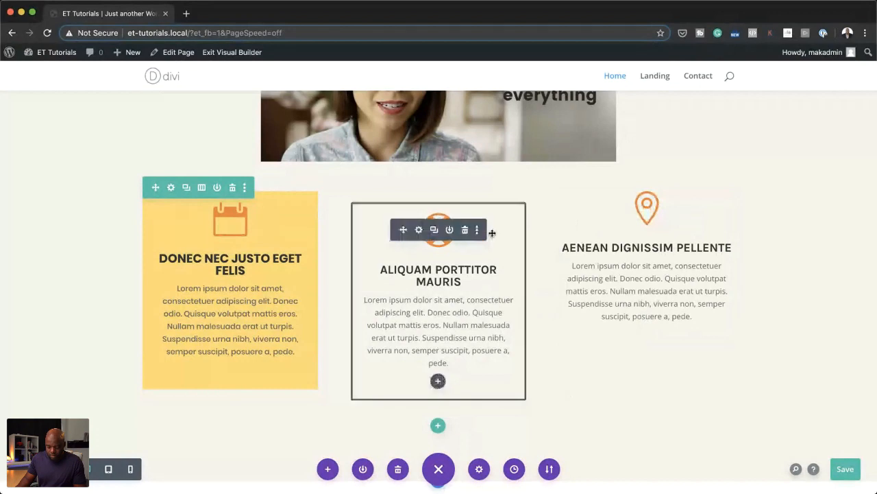
click(296, 266)
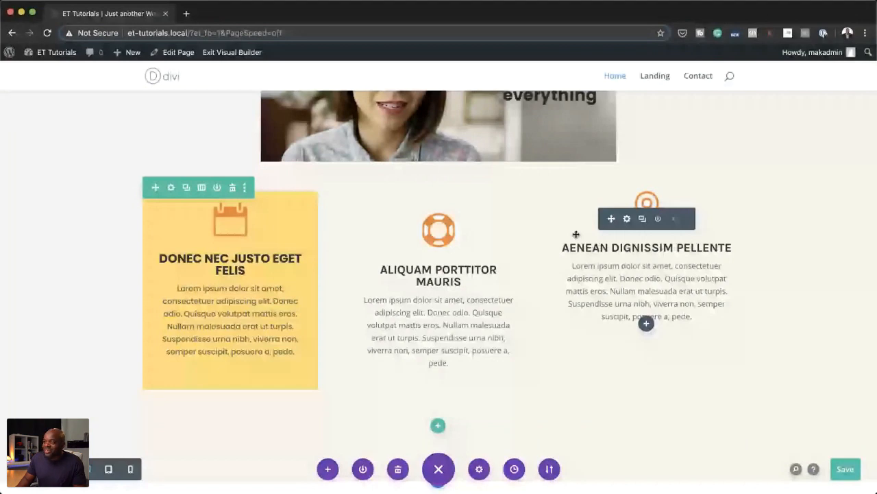
scroll(580, 291, down, 2)
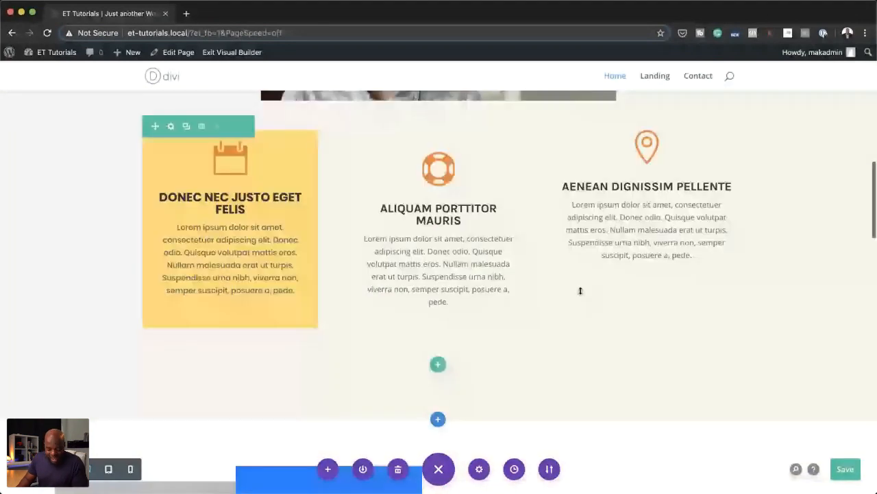
scroll(580, 291, up, 2)
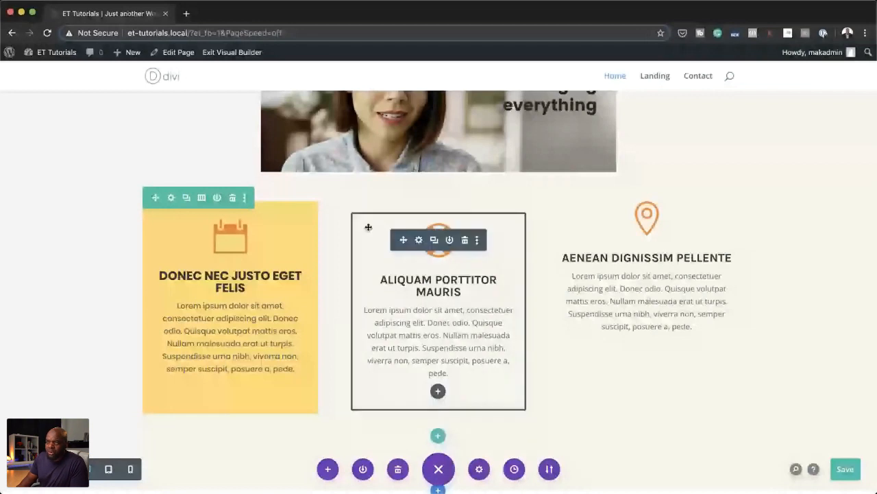
Step: Save the page, and open the settings of the row with the three blurbs and discard them
key(super+s)
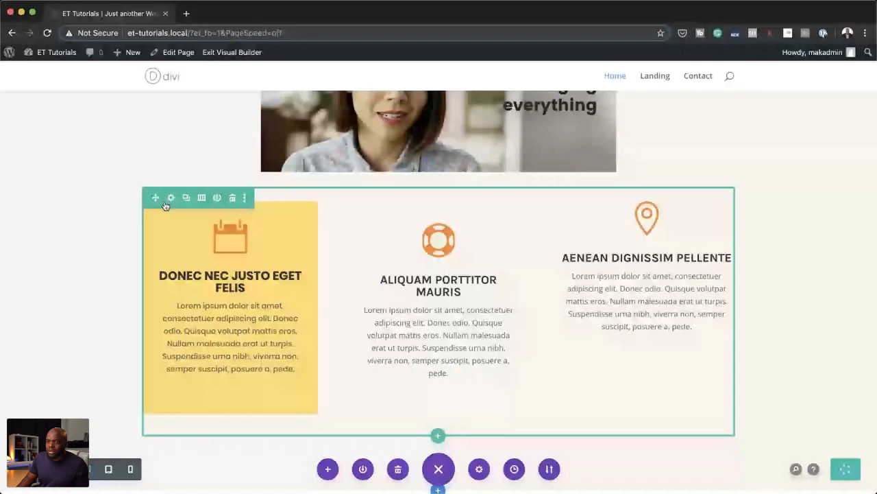
click(171, 198)
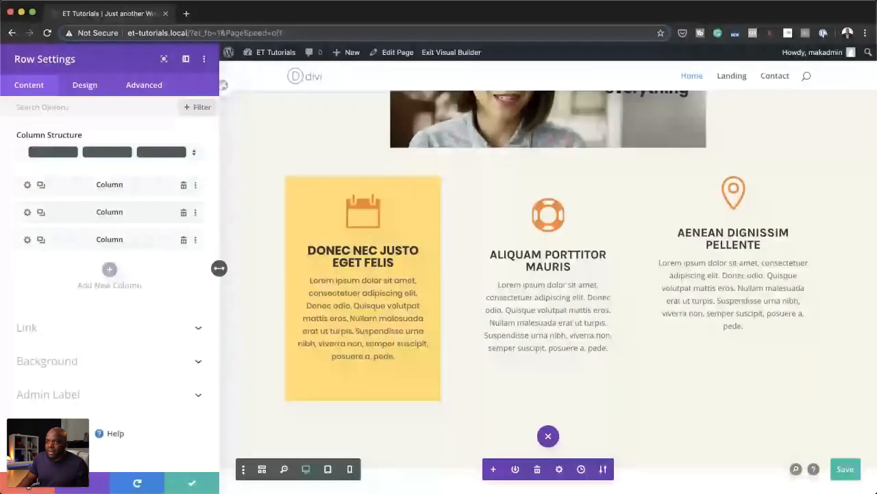
click(28, 482)
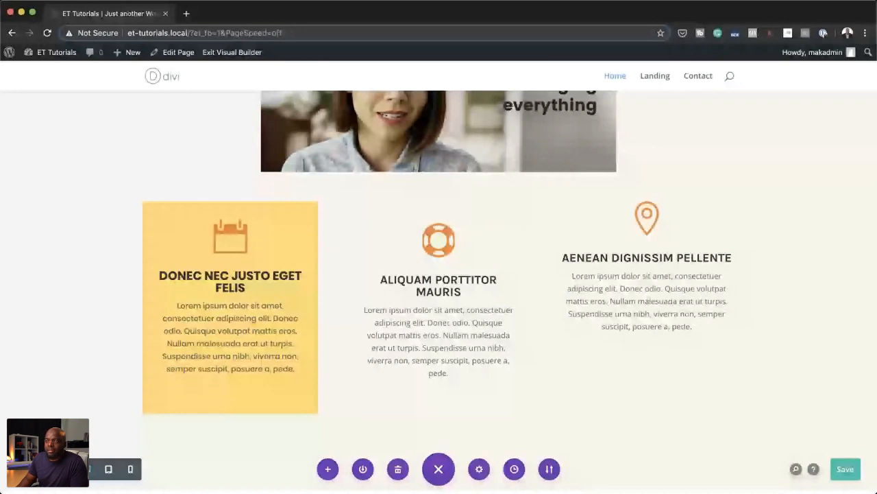
Step: Display the builder's interaction mode options, switch to Click Mode and select the middle blurb, Aliquam porttitor mauris
click(25, 469)
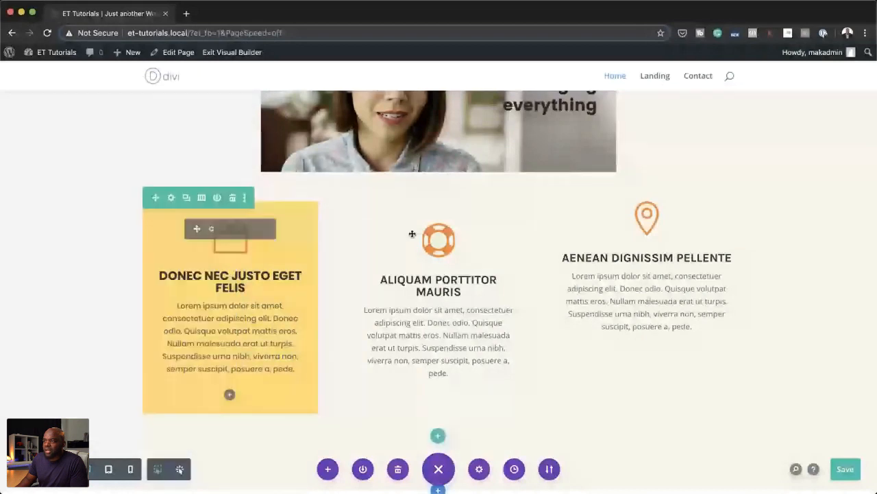
mouse_move(373, 223)
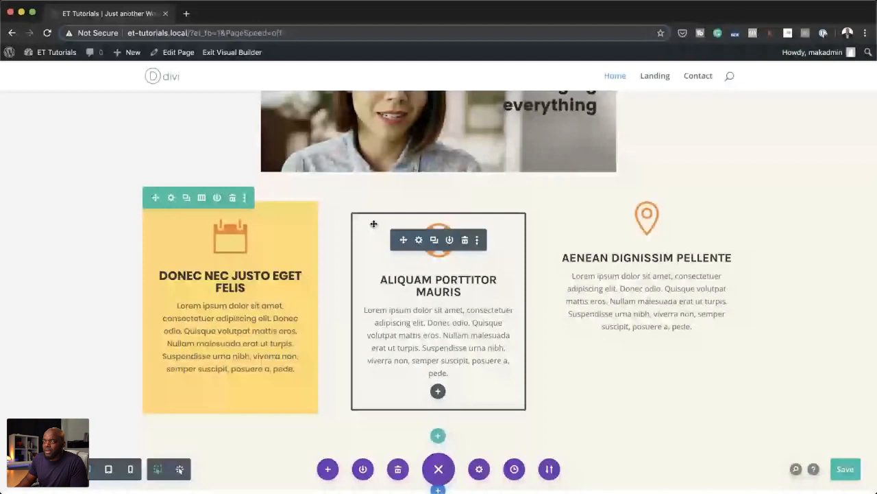
mouse_move(339, 204)
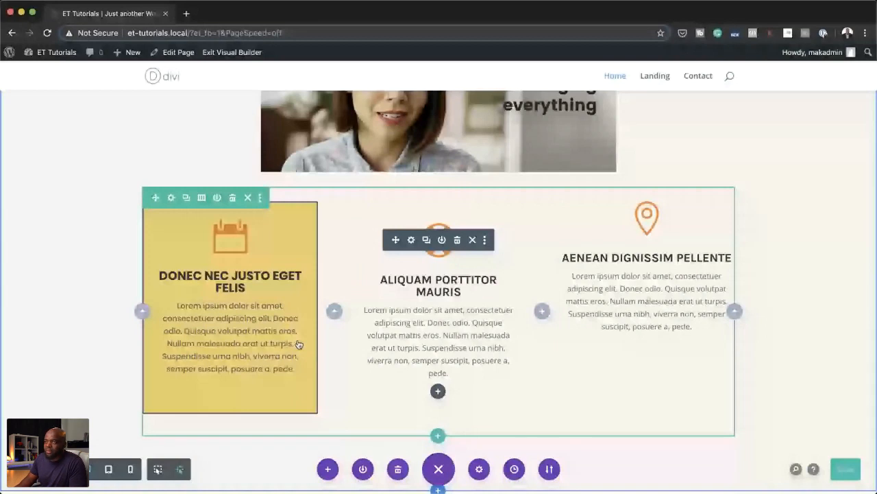
scroll(360, 258, up, 3)
scroll(360, 258, up, 3)
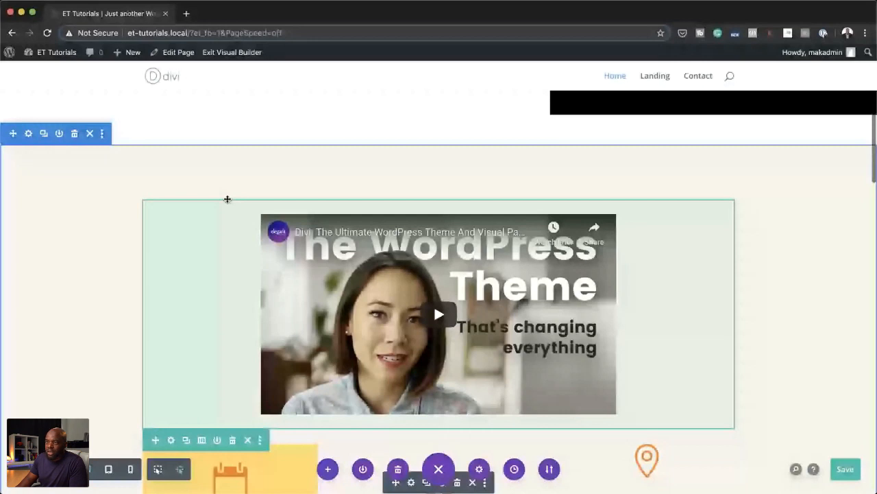
scroll(684, 313, down, 2)
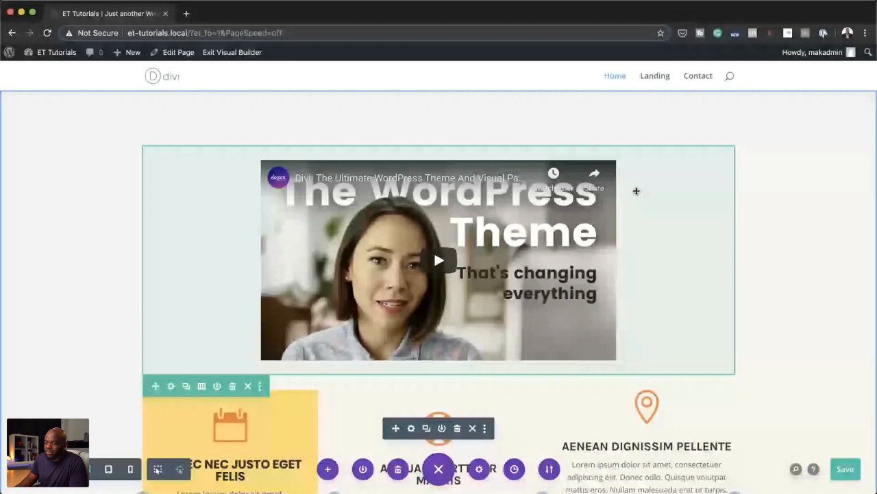
click(181, 468)
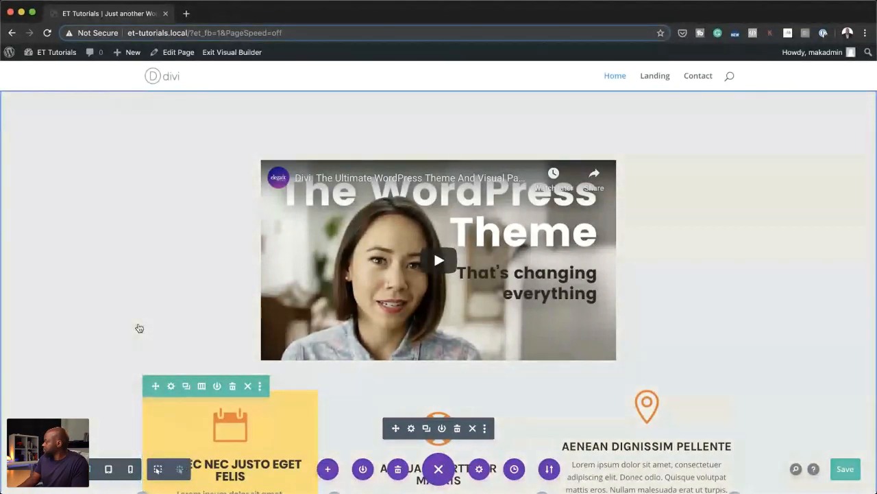